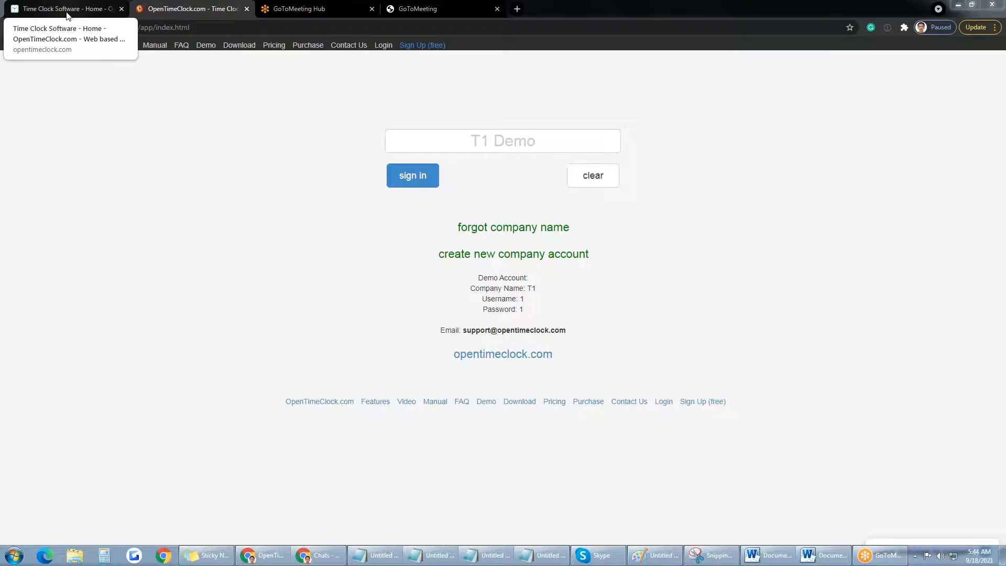
Step: Go to the OpenTimeClock sign-in page and enter the company name T1 Demo
{"action": "left_click", "coordinate": [73, 13]}
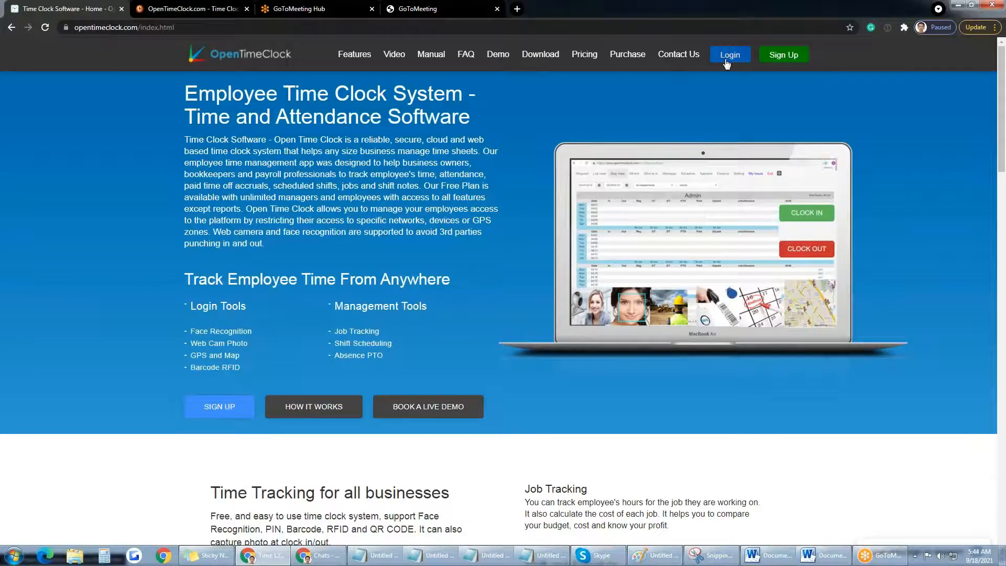
{"action": "left_click", "coordinate": [728, 62]}
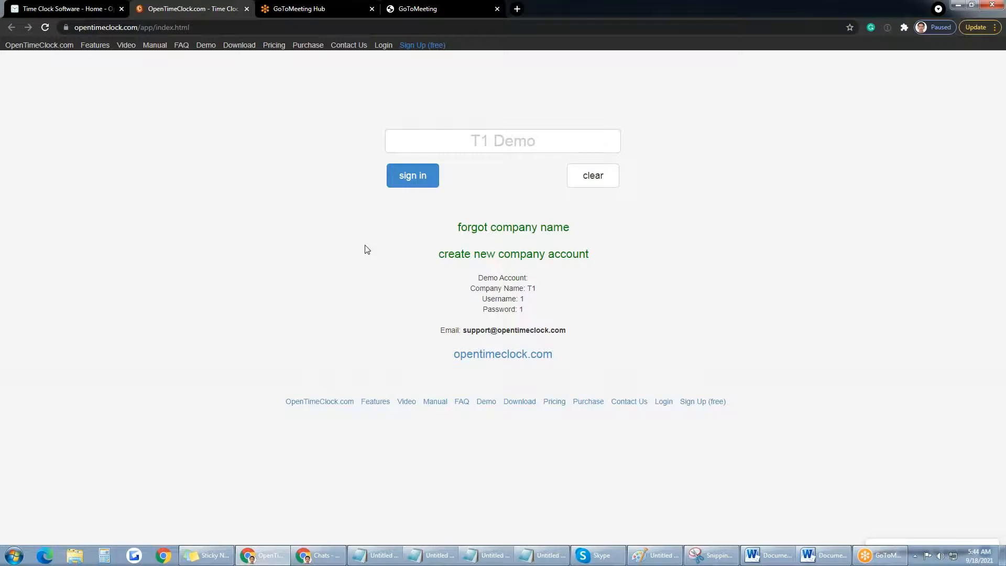
{"action": "left_click", "coordinate": [540, 145]}
{"action": "type", "text": "T"}
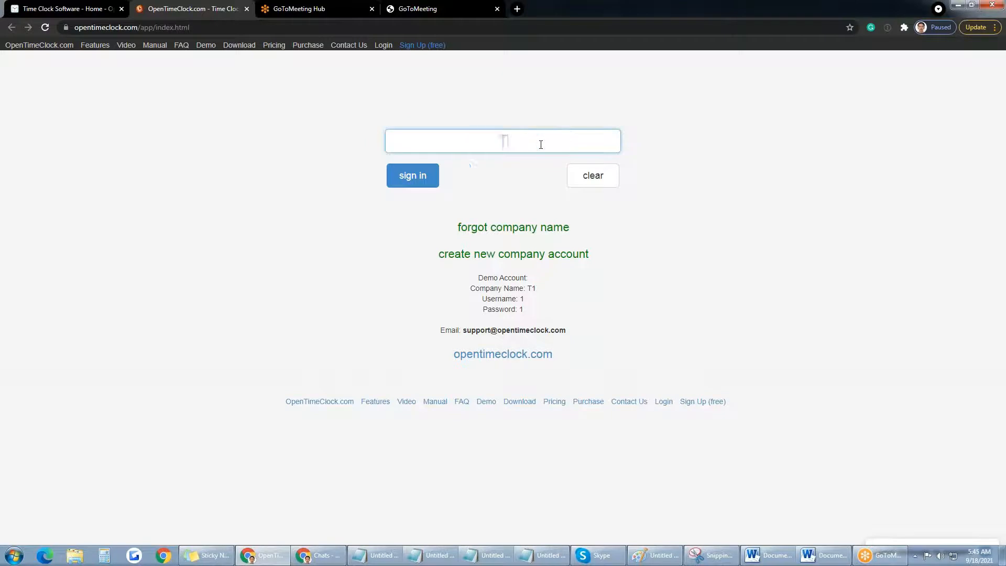
{"action": "type", "text": "1 Demo"}
Step: Sign in to the T1 Demo company as user Admin with the account password
{"action": "left_click", "coordinate": [411, 179]}
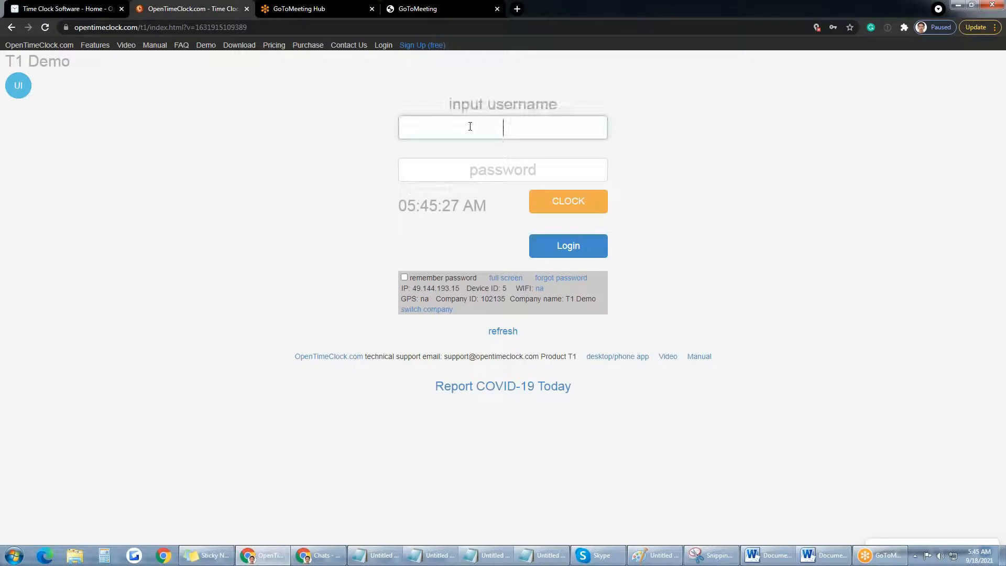
{"action": "type", "text": "Admin"}
{"action": "key", "text": "Return"}
{"action": "type", "text": "1"}
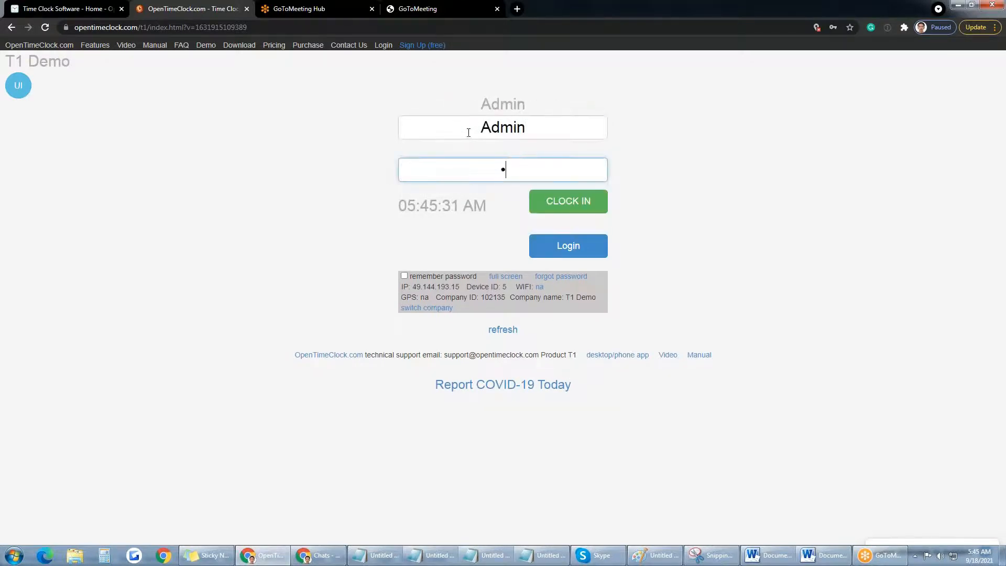
{"action": "left_click", "coordinate": [576, 253]}
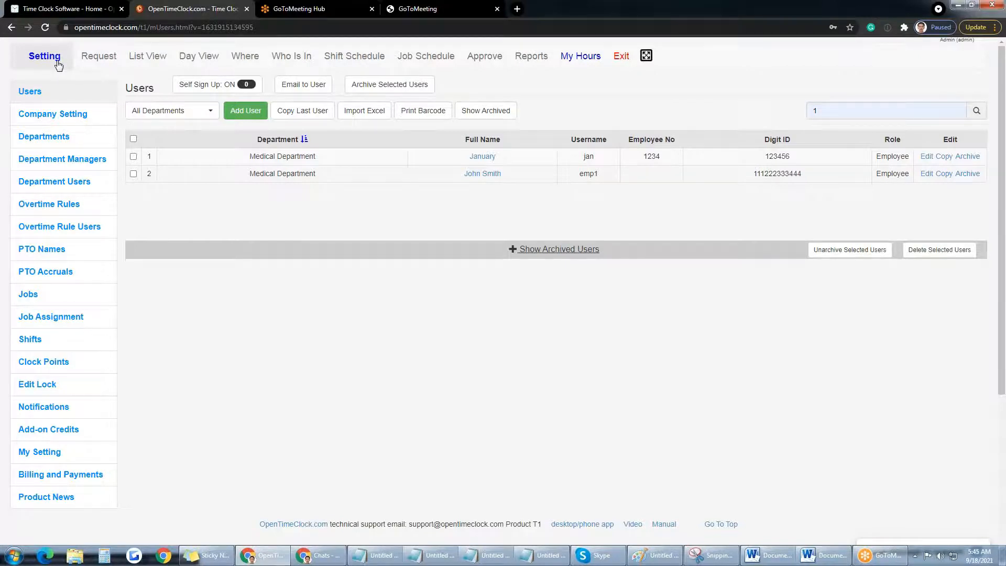
Step: Check the pending requests, then switch to the List View of time entries
{"action": "left_click", "coordinate": [102, 64]}
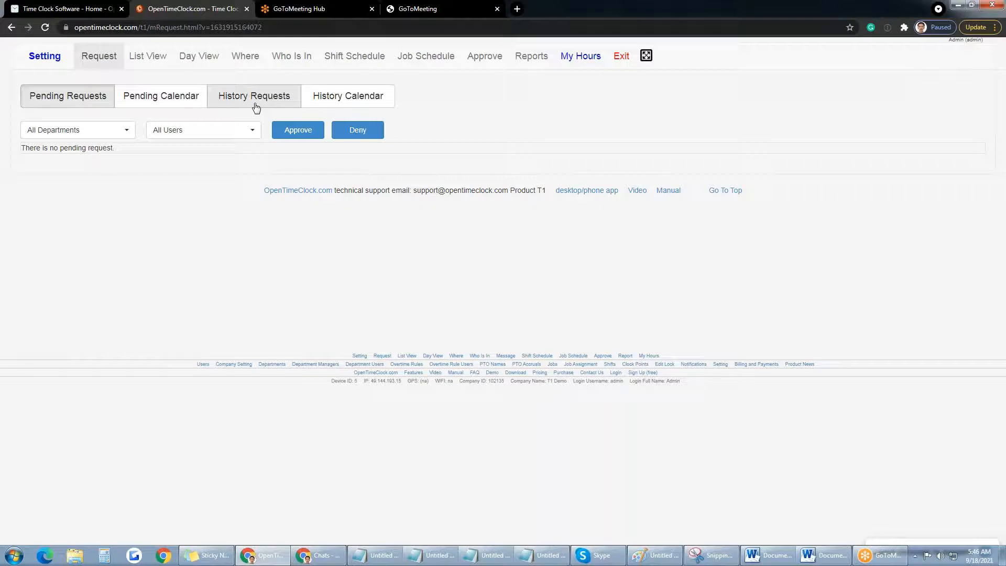
{"action": "left_click", "coordinate": [155, 61]}
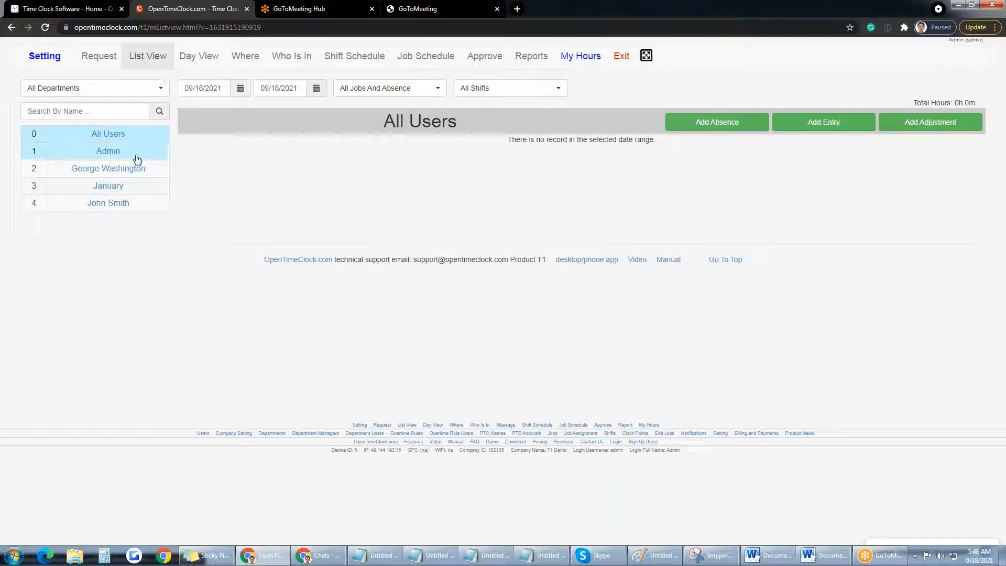
Step: Browse each user's entries and set the list's start date to 08/01/2021
{"action": "left_click", "coordinate": [109, 169]}
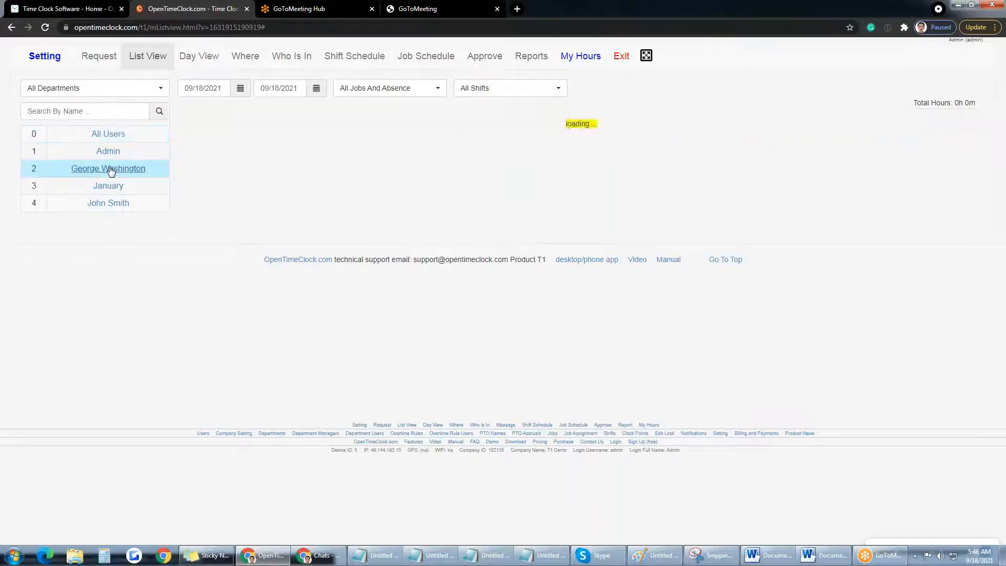
{"action": "left_click", "coordinate": [108, 186]}
{"action": "left_click", "coordinate": [107, 203]}
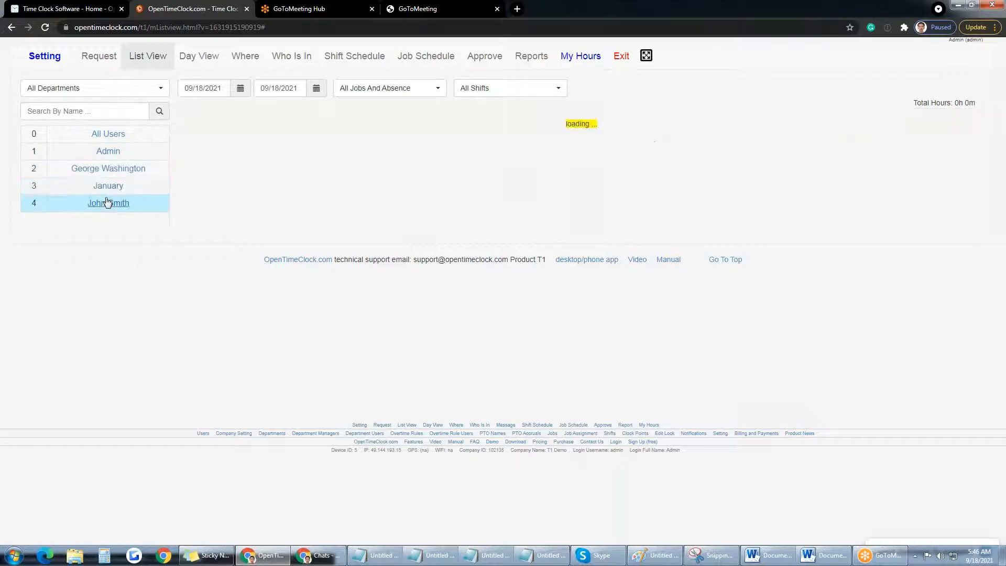
{"action": "left_click", "coordinate": [107, 152]}
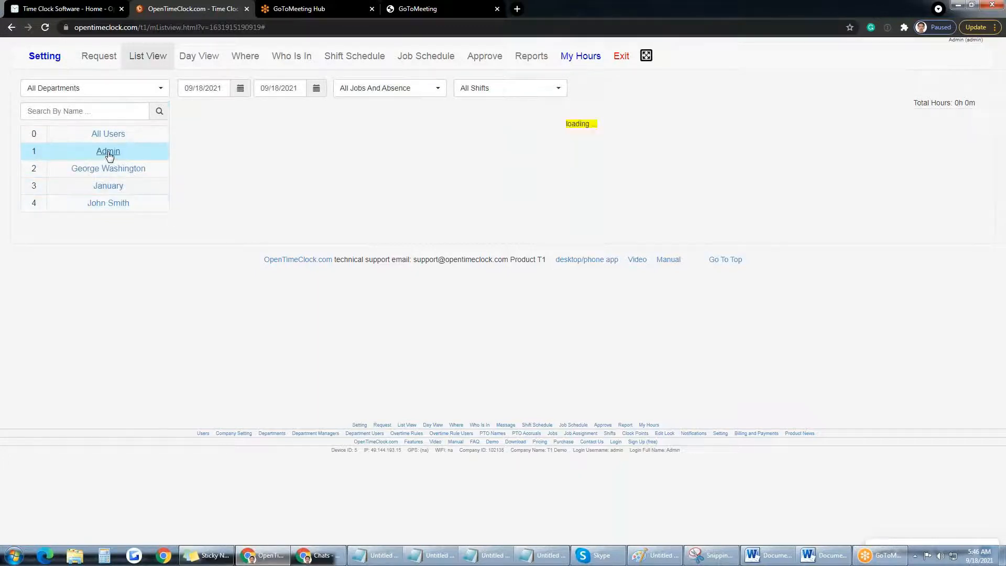
{"action": "left_click", "coordinate": [240, 89]}
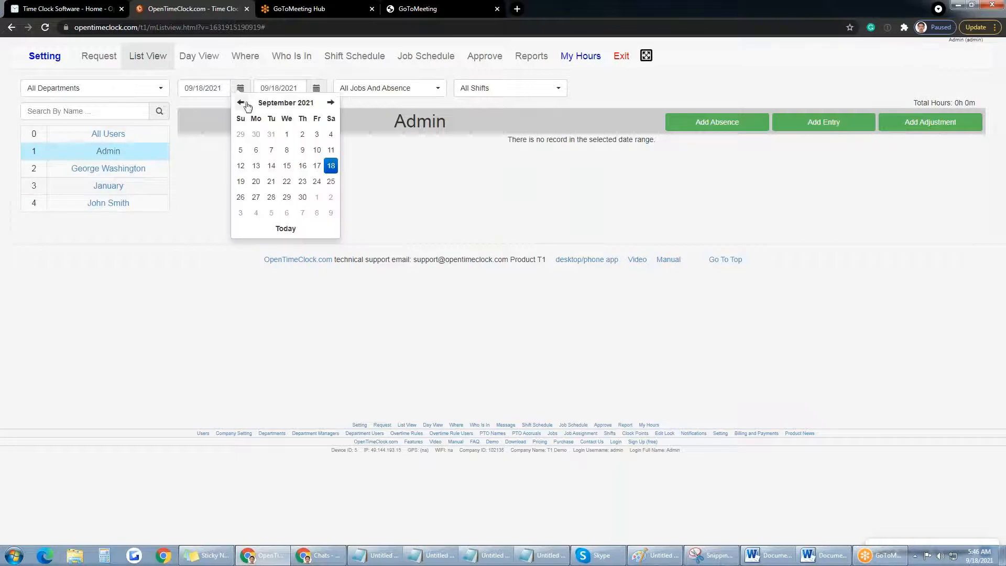
{"action": "left_click", "coordinate": [240, 102]}
{"action": "left_click", "coordinate": [241, 150]}
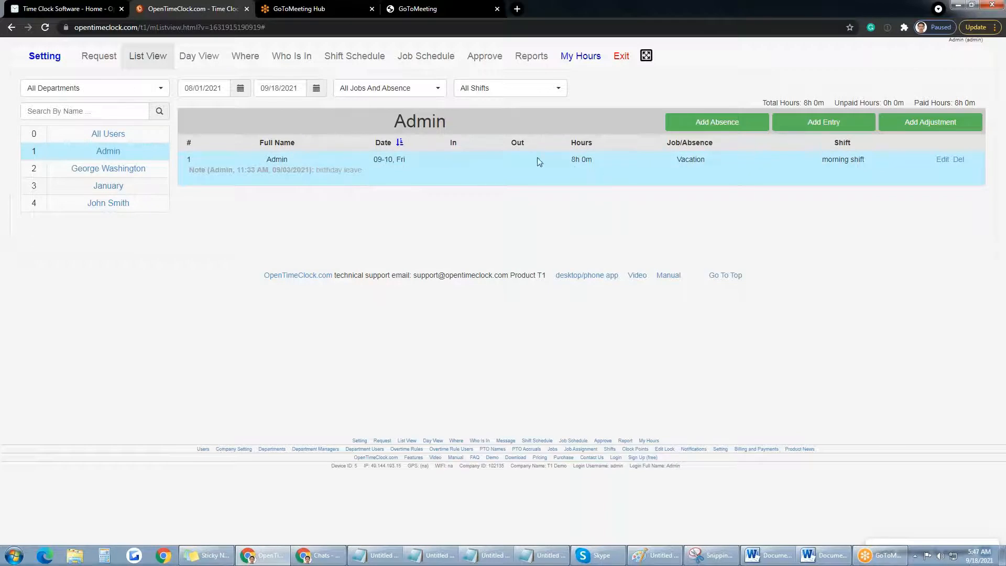
Step: Review the entry's 8h Vacation details, then show January's entries
{"action": "left_click_drag", "start_coordinate": [570, 161], "coordinate": [601, 164]}
{"action": "left_click_drag", "start_coordinate": [677, 159], "coordinate": [704, 160]}
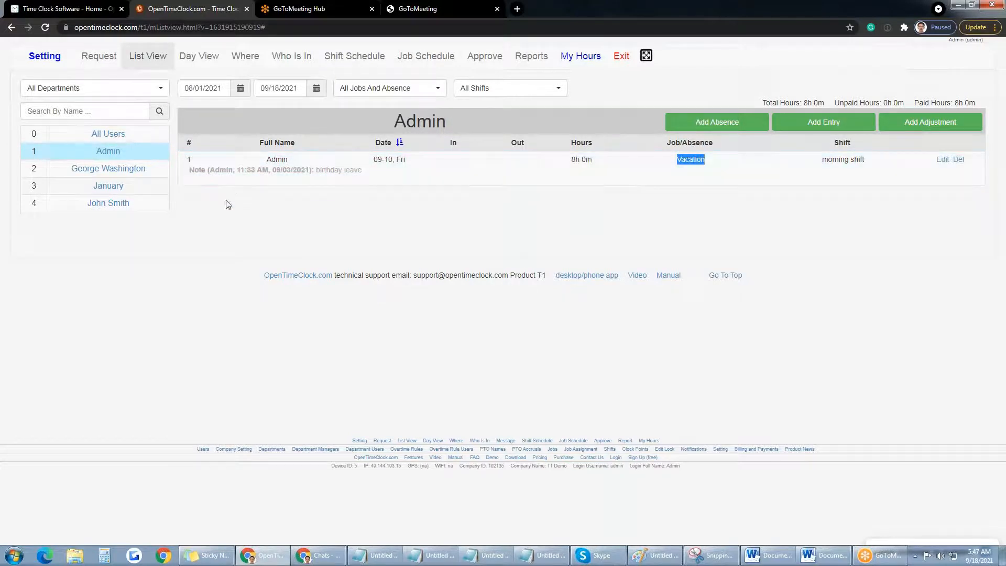
{"action": "left_click", "coordinate": [127, 173]}
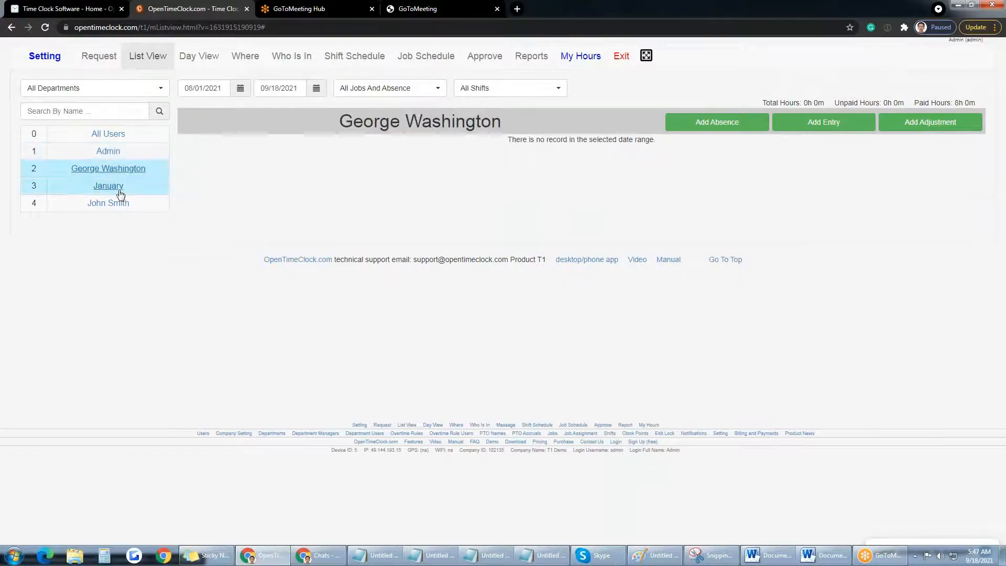
{"action": "left_click", "coordinate": [116, 202]}
{"action": "left_click", "coordinate": [115, 183]}
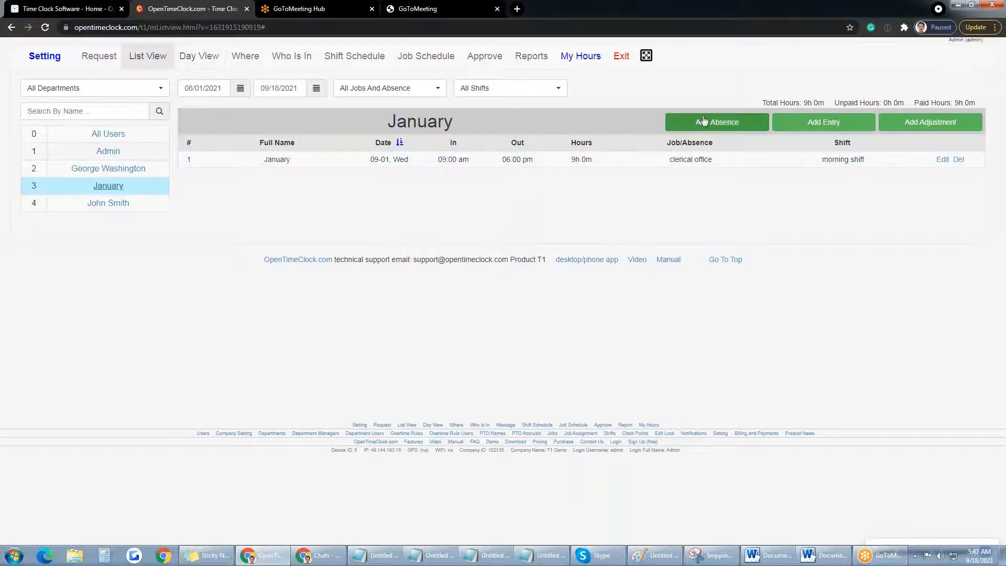
Step: Start a new entry for George Washington, January and John Smith on 09/18 and 09/16/2021
{"action": "left_click", "coordinate": [816, 129]}
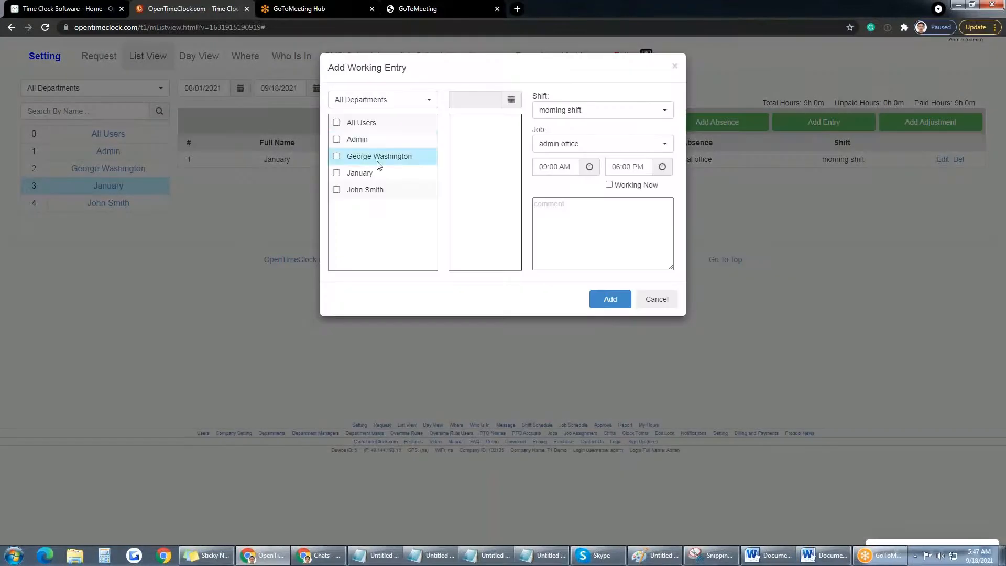
{"action": "left_click", "coordinate": [337, 173]}
{"action": "left_click", "coordinate": [337, 157]}
{"action": "left_click", "coordinate": [336, 190]}
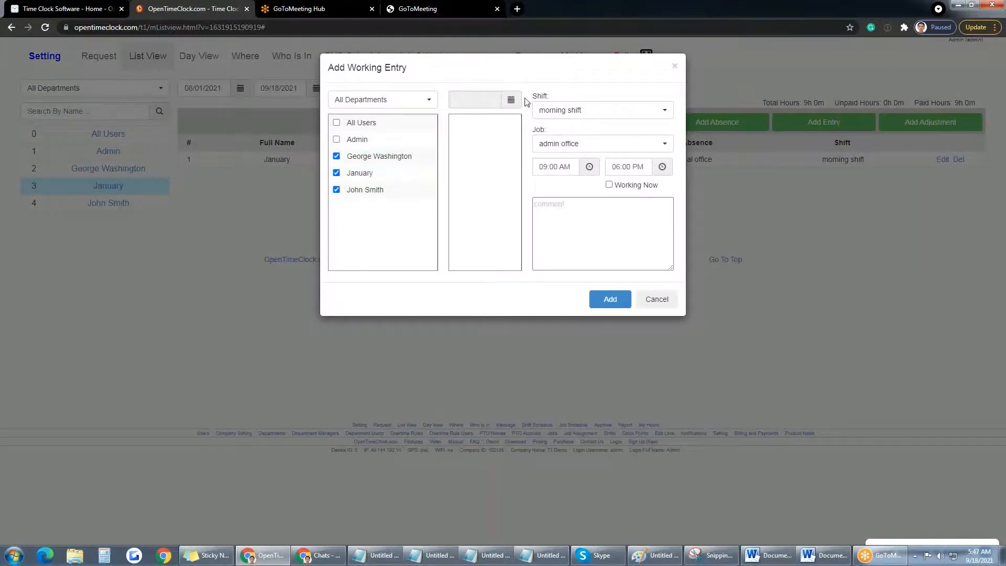
{"action": "left_click", "coordinate": [511, 100]}
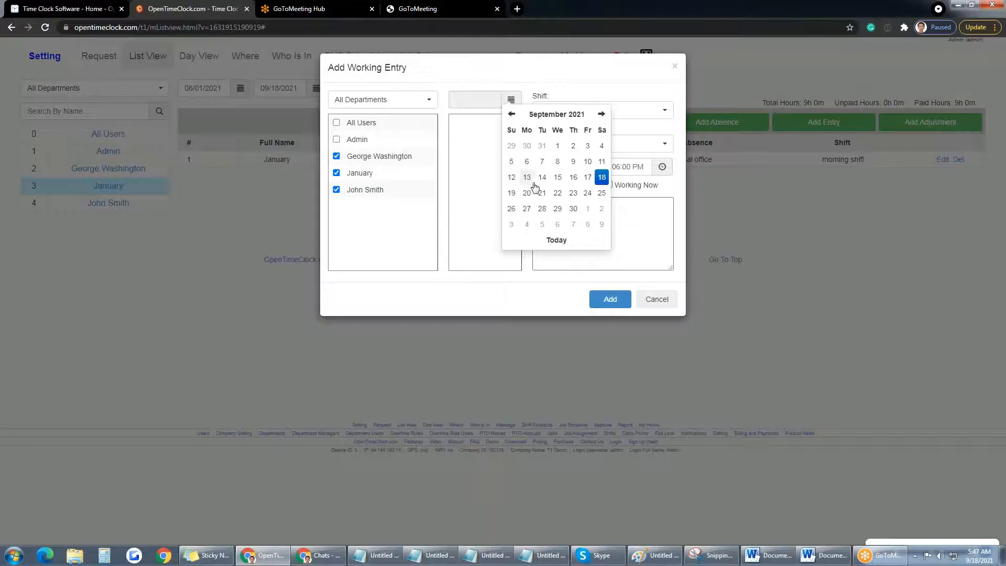
{"action": "left_click", "coordinate": [602, 179]}
{"action": "left_click", "coordinate": [512, 105]}
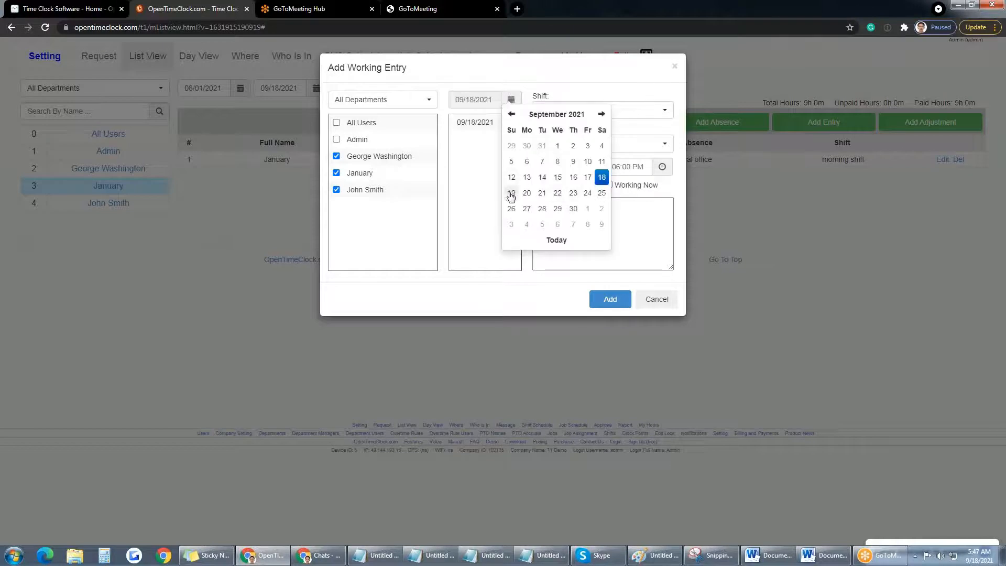
{"action": "left_click", "coordinate": [573, 179]}
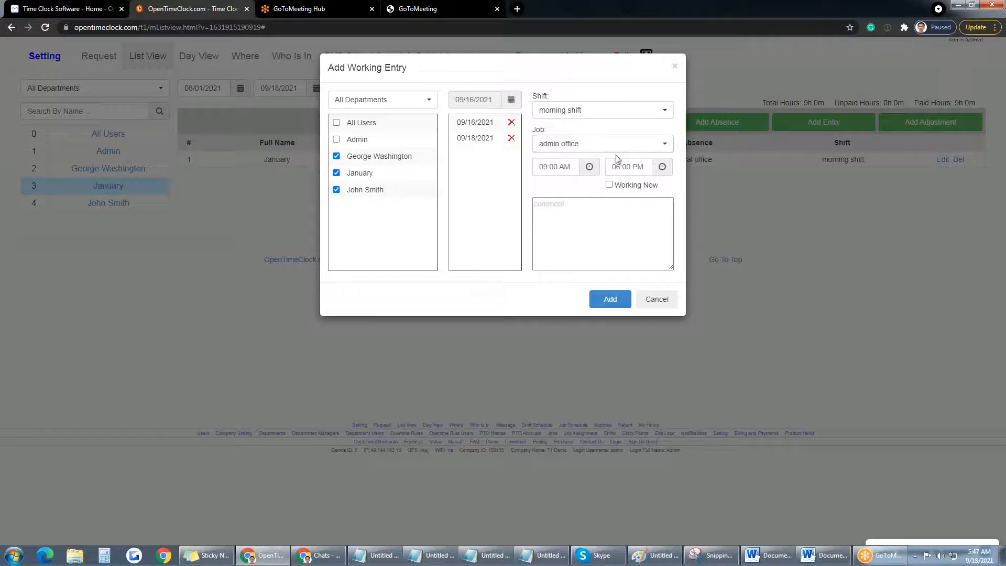
Step: Set the job to clerical office, end time 05:00 PM, and add the entries
{"action": "left_click", "coordinate": [645, 148]}
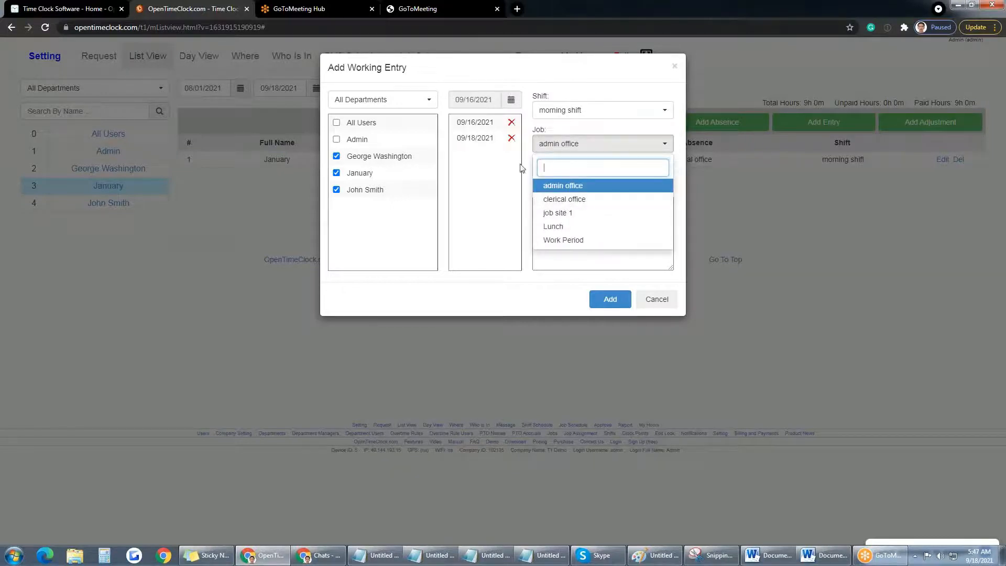
{"action": "left_click", "coordinate": [566, 202]}
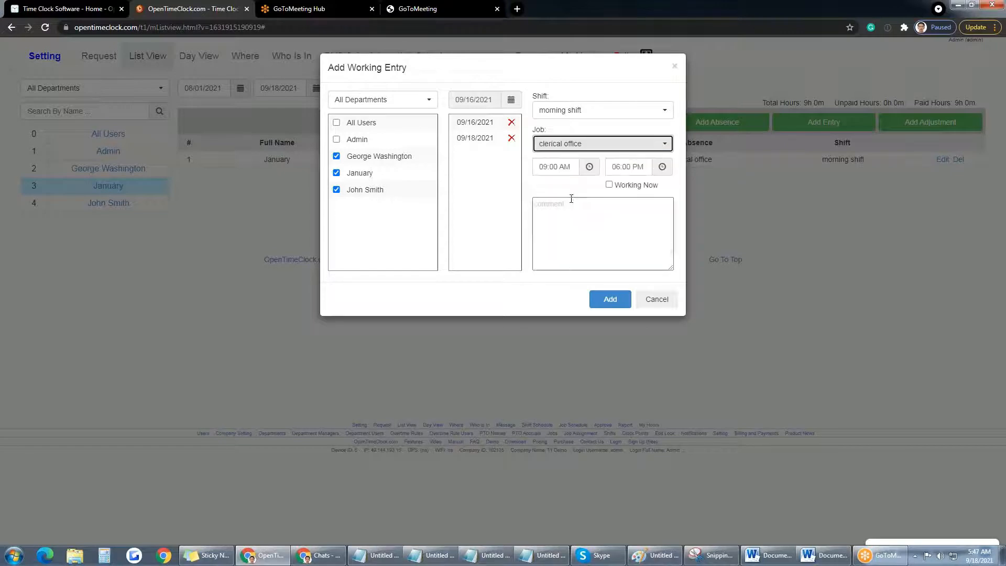
{"action": "left_click", "coordinate": [619, 166]}
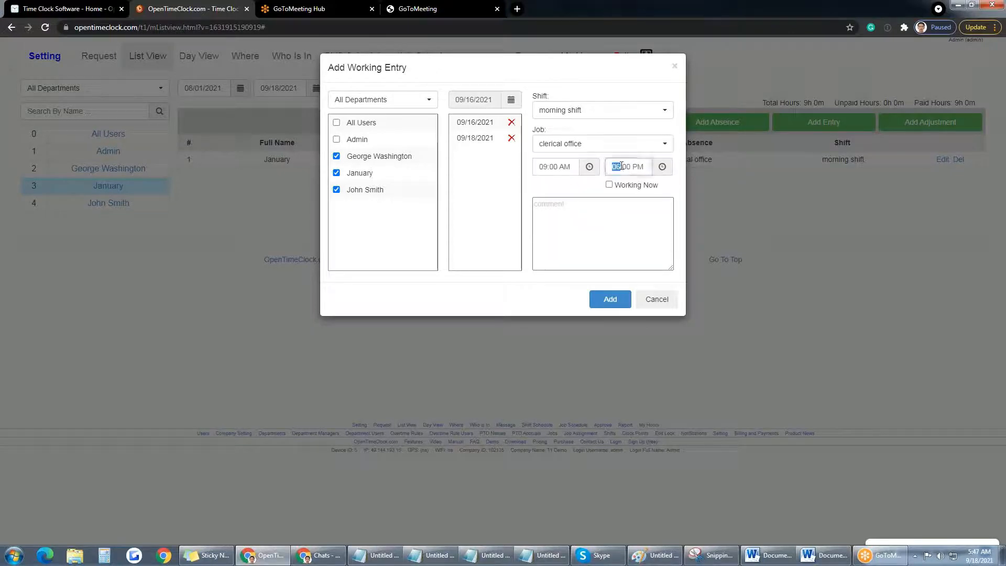
{"action": "type", "text": "05"}
{"action": "left_click", "coordinate": [580, 209]}
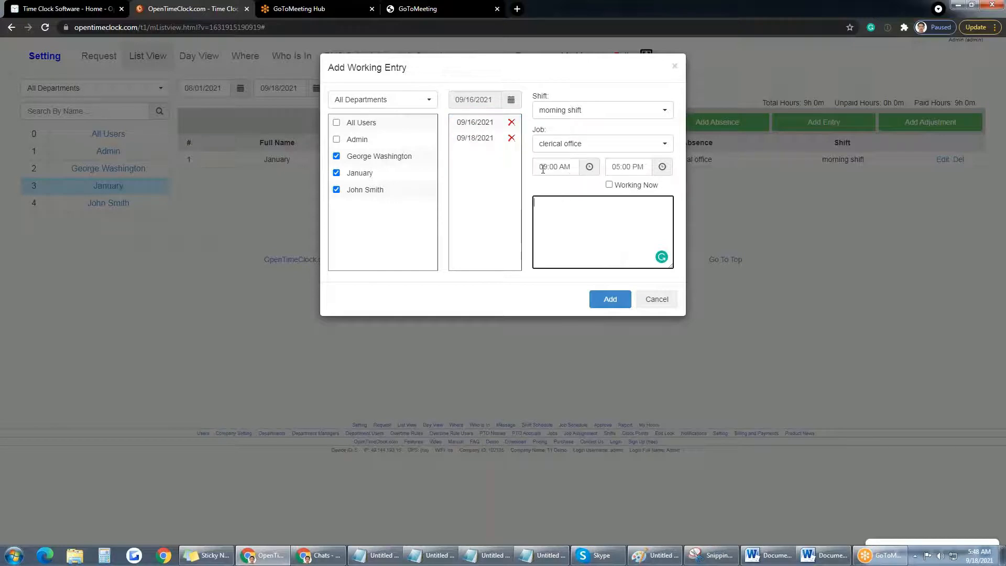
{"action": "left_click", "coordinate": [610, 299]}
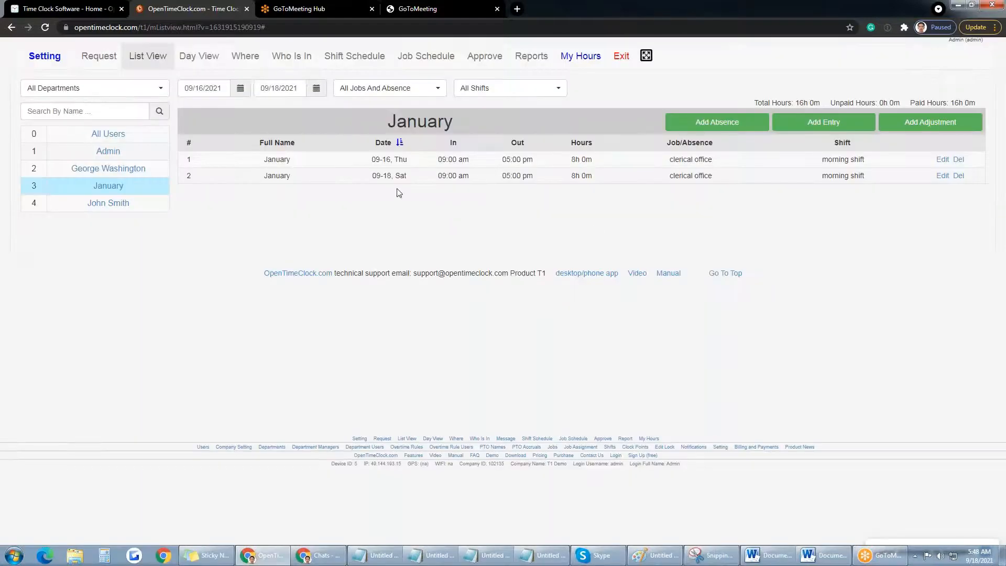
{"action": "left_click", "coordinate": [102, 203]}
{"action": "left_click", "coordinate": [114, 169]}
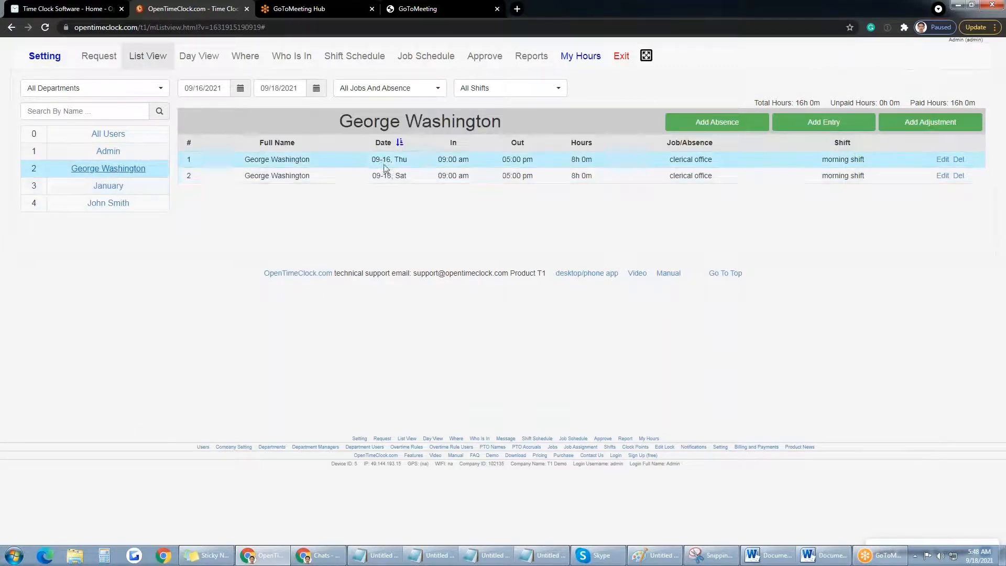
Step: Add an 8-hour Vacation PTO entry on 09/30/2021 for January only
{"action": "left_click", "coordinate": [745, 129]}
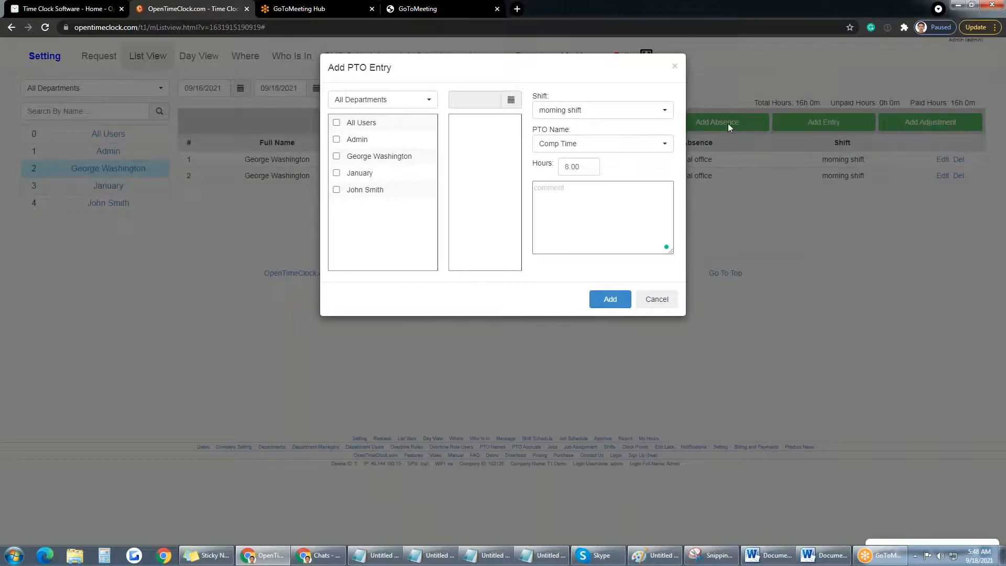
{"action": "left_click", "coordinate": [337, 157]}
{"action": "left_click", "coordinate": [337, 174]}
{"action": "left_click", "coordinate": [338, 157]}
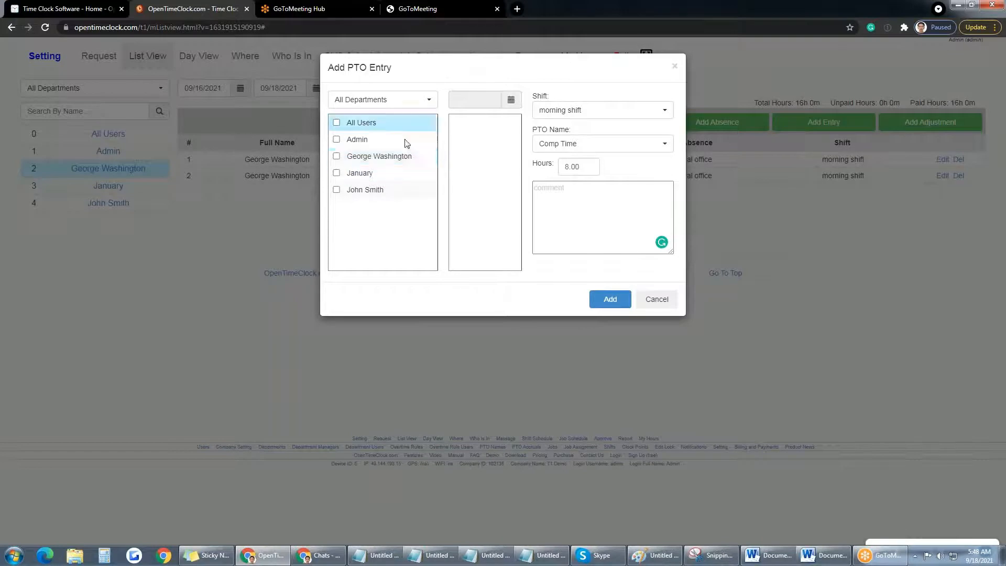
{"action": "left_click", "coordinate": [511, 99]}
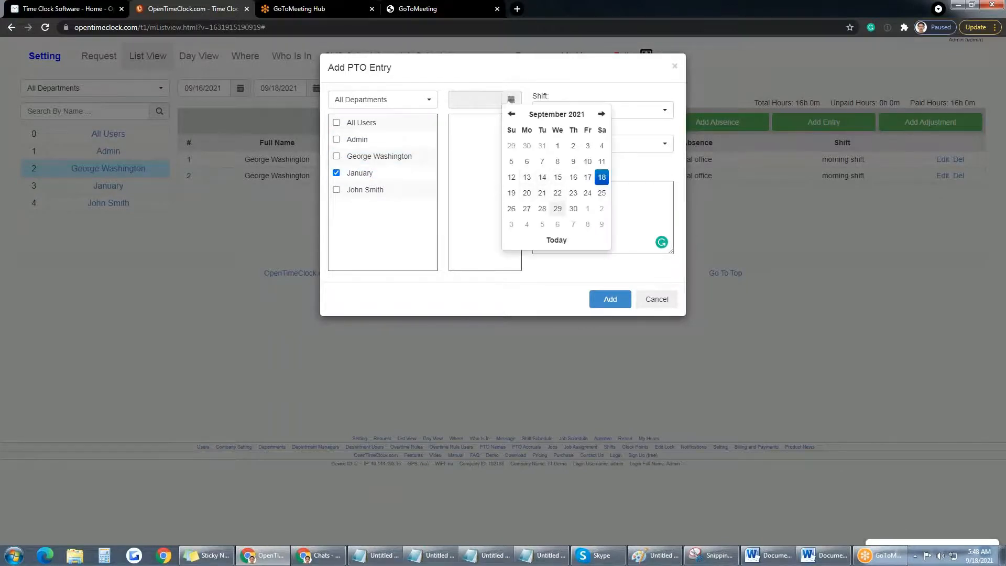
{"action": "left_click", "coordinate": [574, 209]}
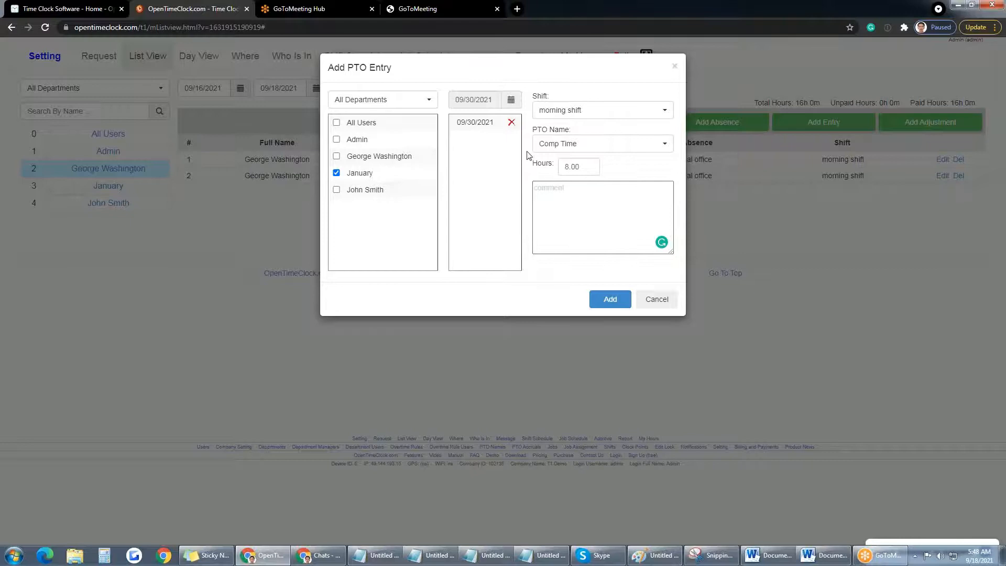
{"action": "left_click", "coordinate": [604, 147]}
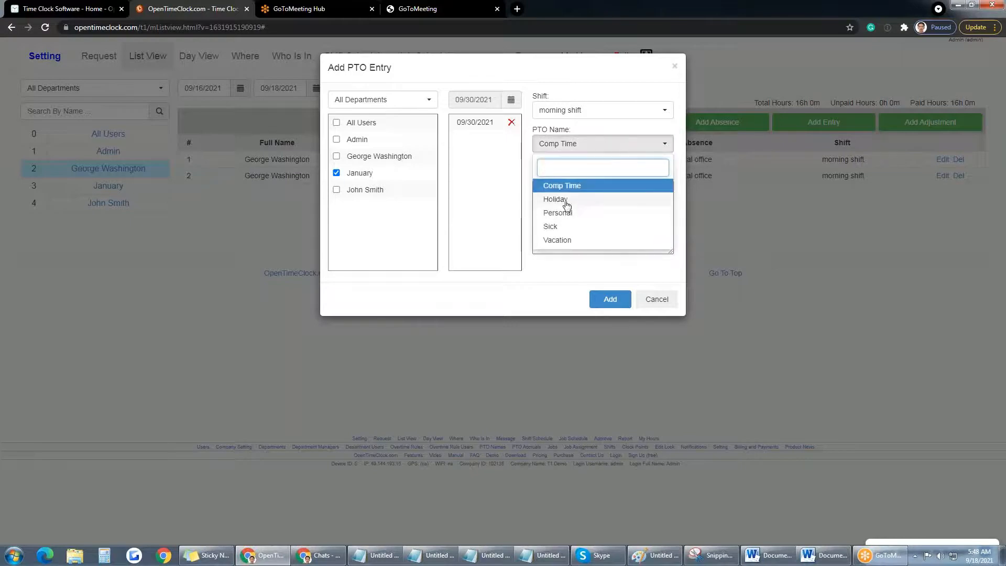
{"action": "left_click", "coordinate": [559, 240]}
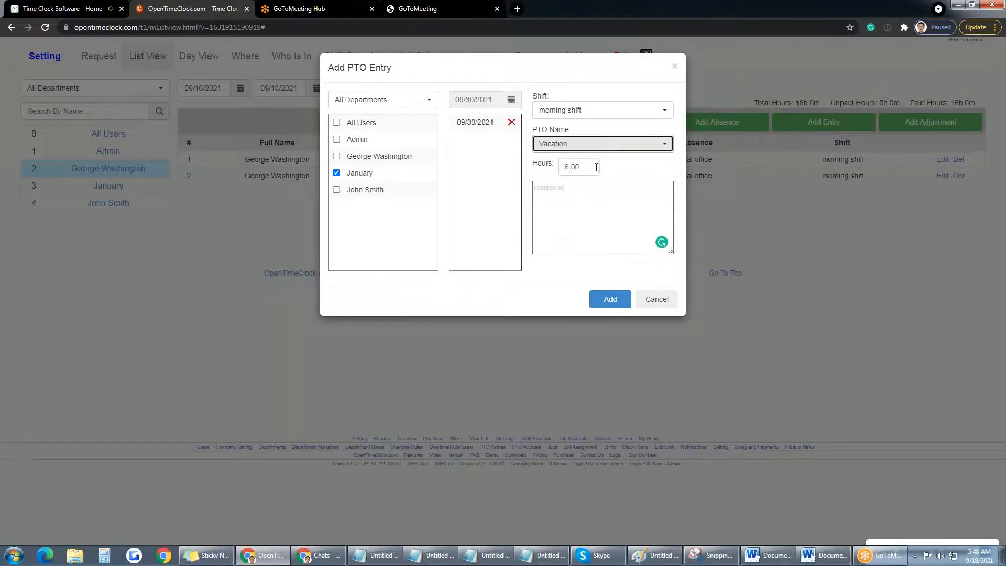
{"action": "left_click", "coordinate": [609, 299]}
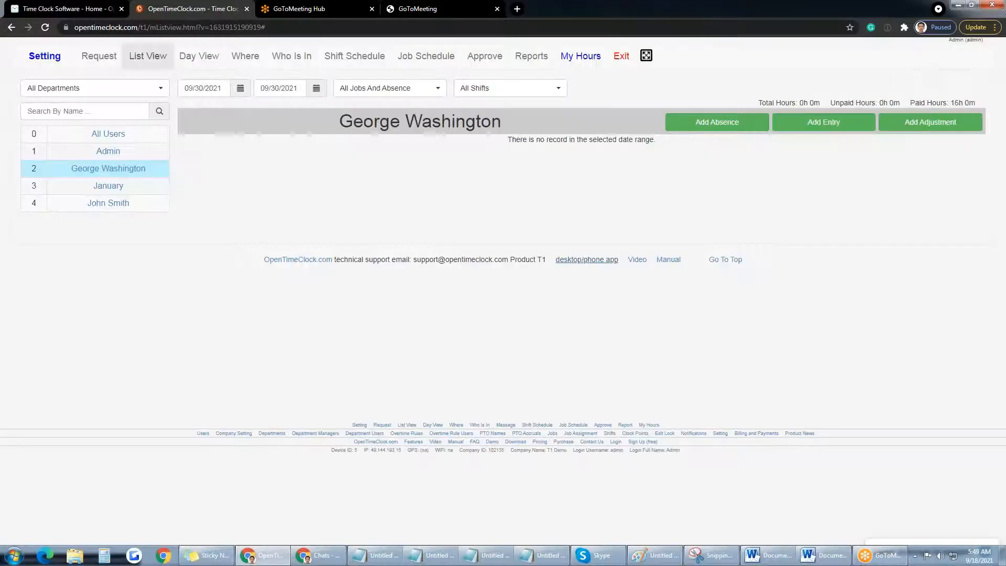
Step: Review January's 8h Vacation entry on 09-30, then switch to Day View
{"action": "left_click", "coordinate": [109, 187]}
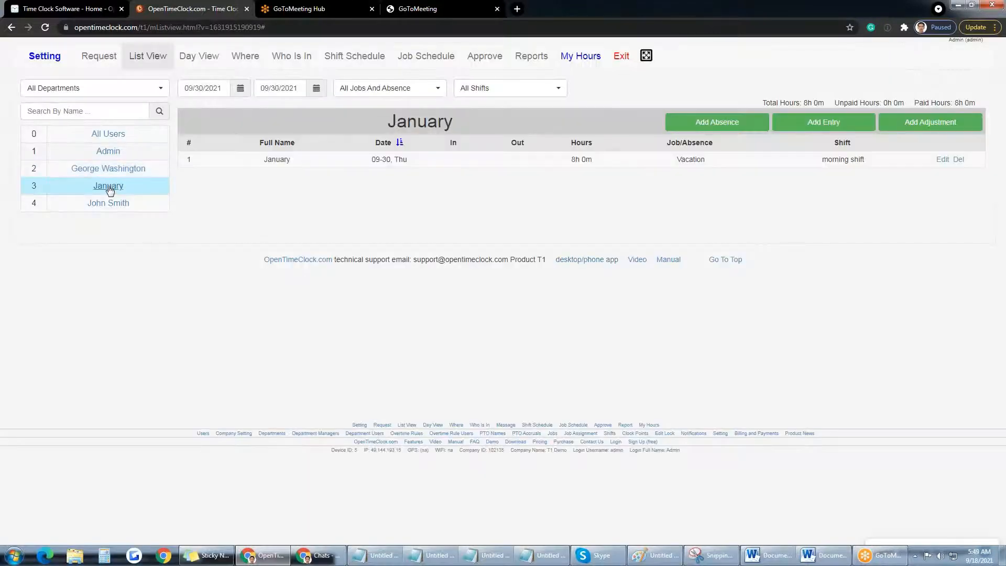
{"action": "left_click_drag", "start_coordinate": [371, 159], "coordinate": [390, 159]}
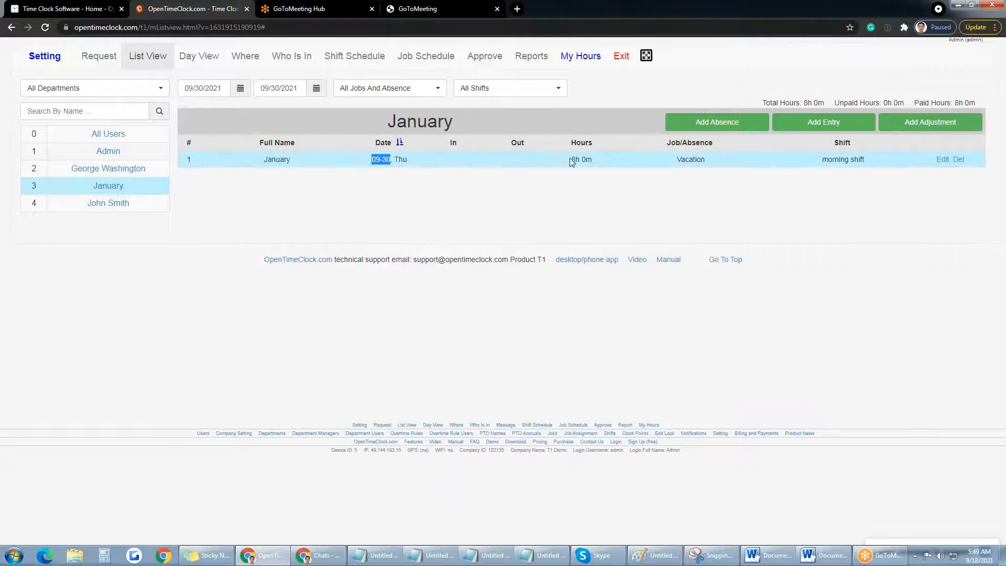
{"action": "left_click_drag", "start_coordinate": [575, 160], "coordinate": [712, 159]}
{"action": "left_click", "coordinate": [615, 190]}
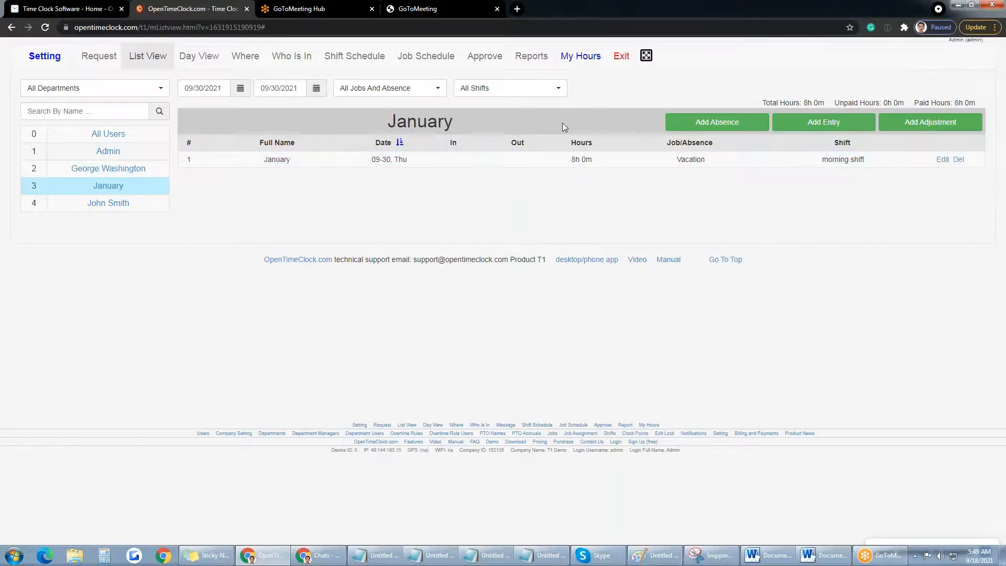
{"action": "left_click", "coordinate": [201, 61]}
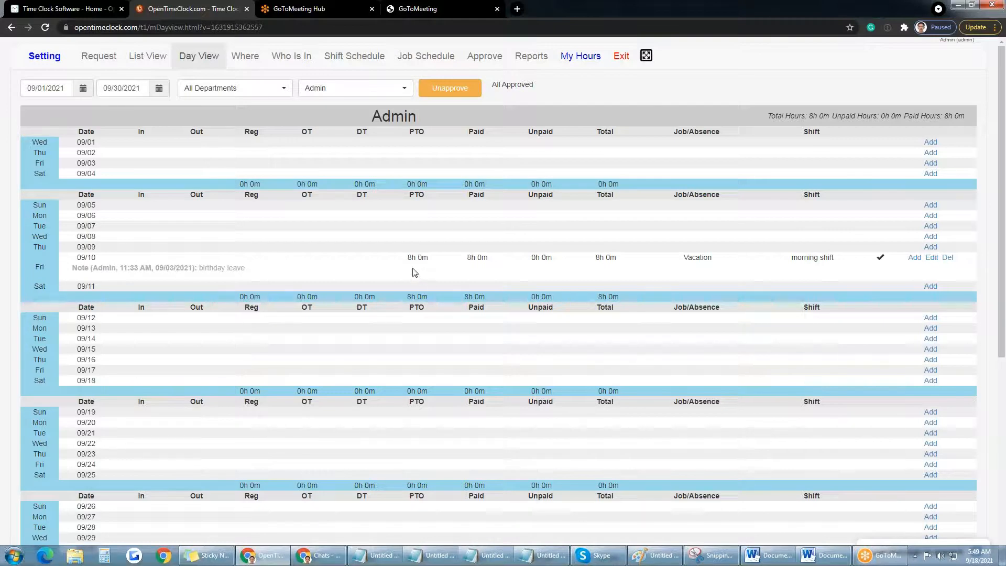
Step: Change Admin's 09/10 Vacation entry from 8 to 4 hours and save it
{"action": "left_click_drag", "start_coordinate": [409, 256], "coordinate": [546, 258]}
{"action": "left_click", "coordinate": [488, 234]}
{"action": "left_click", "coordinate": [931, 257]}
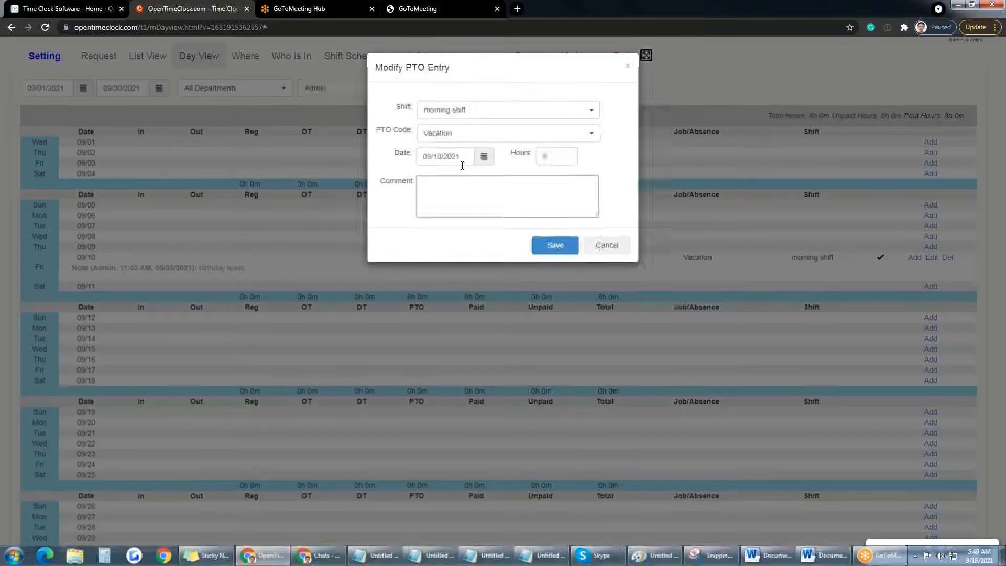
{"action": "left_click_drag", "start_coordinate": [549, 157], "coordinate": [528, 161]}
{"action": "type", "text": "4"}
{"action": "left_click", "coordinate": [537, 245]}
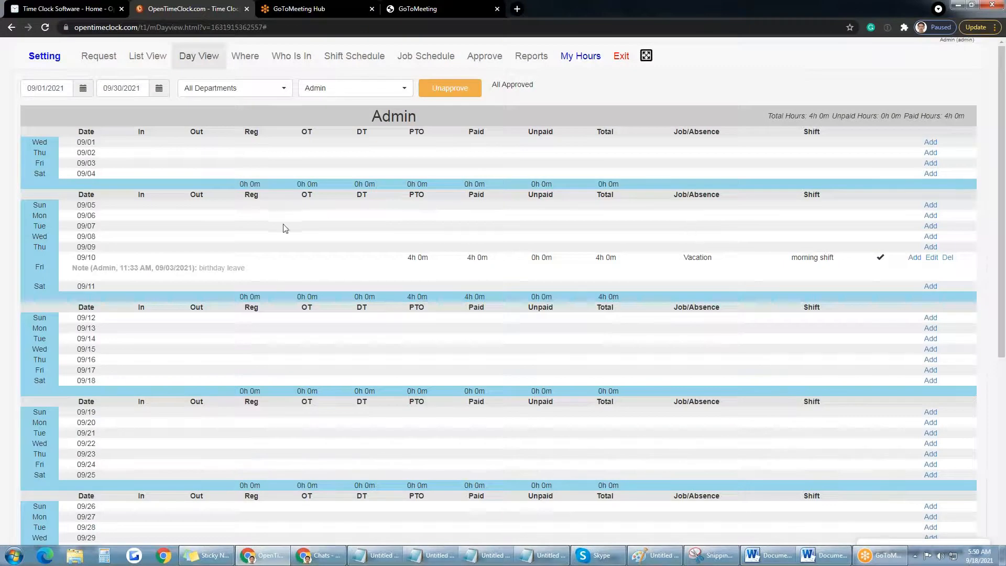
Step: Show George Washington's timesheet and check its 16h paid weekly total
{"action": "left_click", "coordinate": [356, 88]}
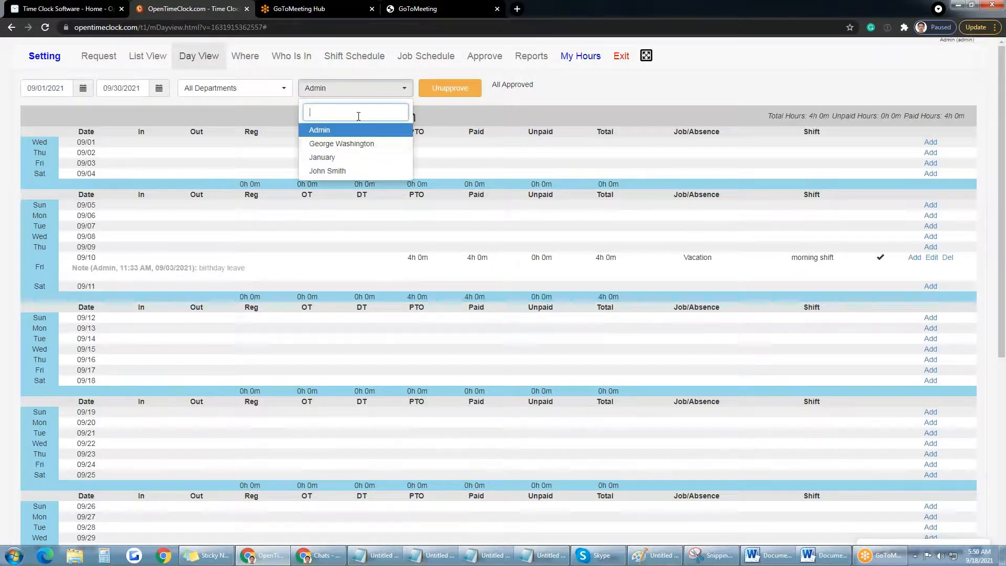
{"action": "left_click", "coordinate": [346, 138]}
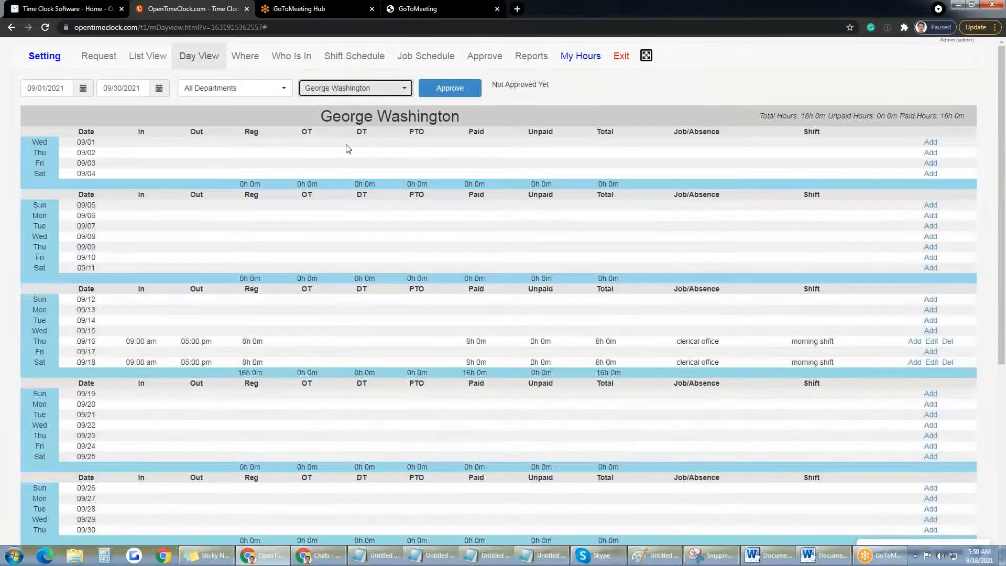
{"action": "scroll", "coordinate": [360, 292], "scroll_direction": "down", "scroll_amount": 1}
{"action": "scroll", "coordinate": [419, 528], "scroll_direction": "down", "scroll_amount": 2}
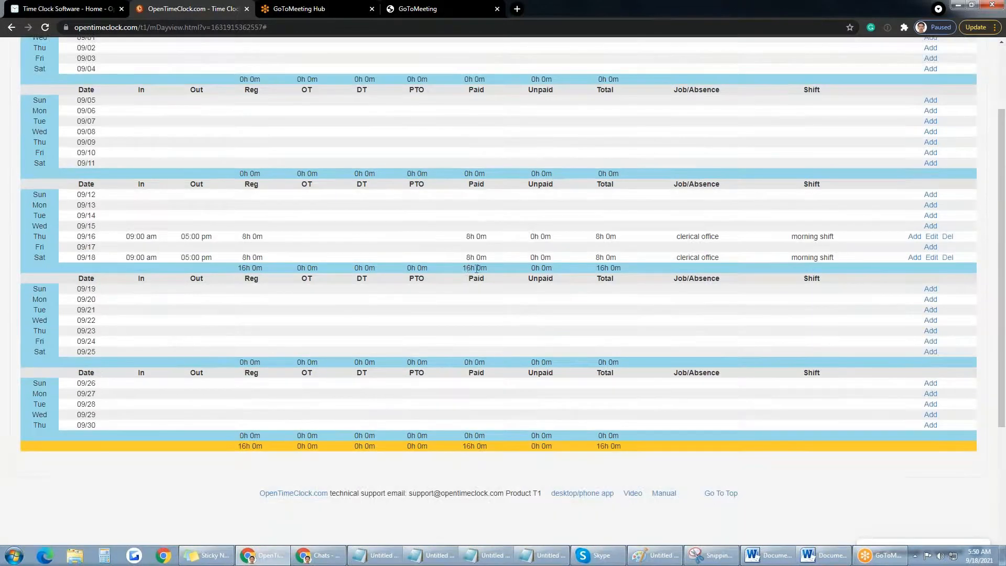
{"action": "left_click_drag", "start_coordinate": [468, 269], "coordinate": [475, 268]}
{"action": "scroll", "coordinate": [568, 252], "scroll_direction": "up", "scroll_amount": 2}
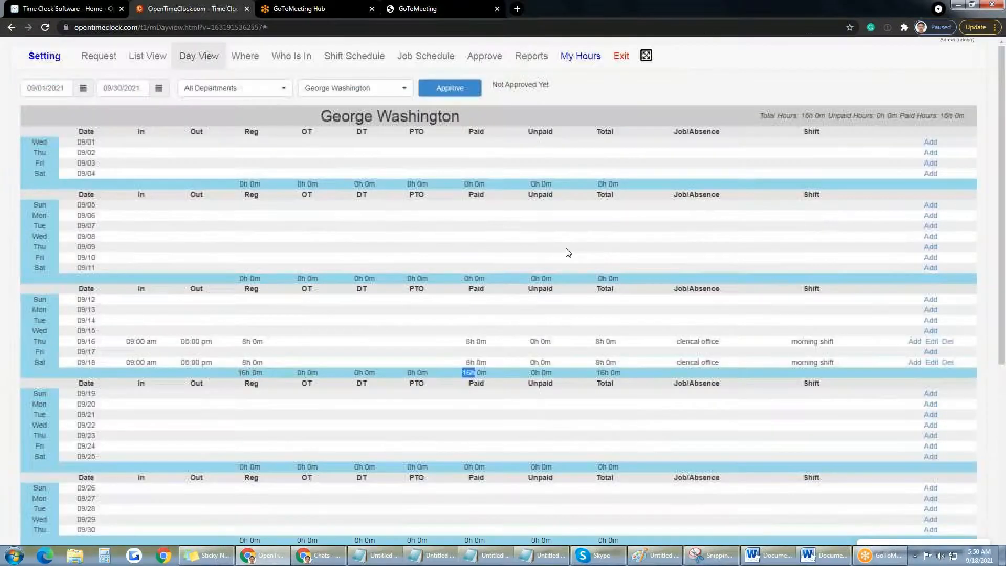
{"action": "left_click_drag", "start_coordinate": [968, 117], "coordinate": [950, 117]}
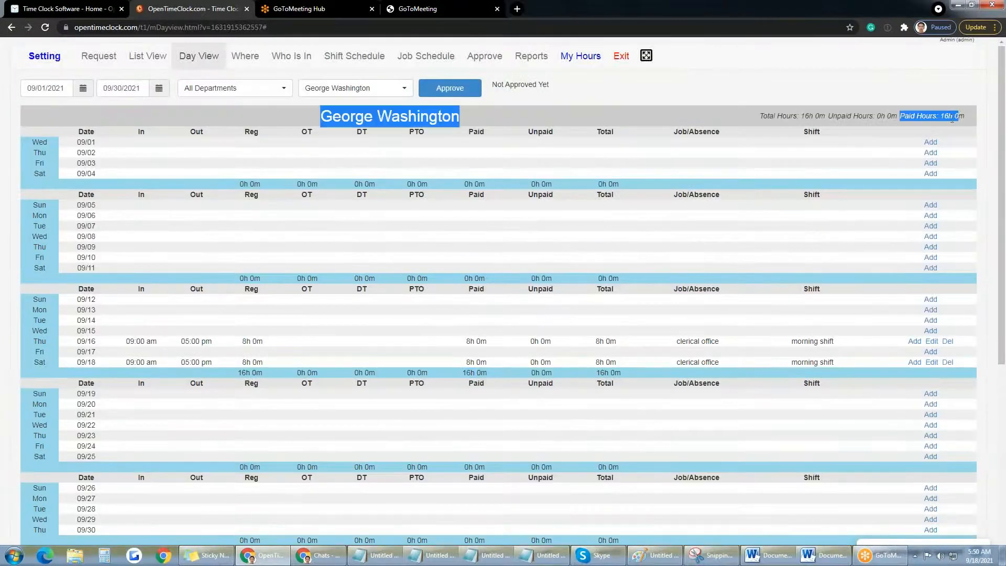
{"action": "left_click", "coordinate": [945, 116]}
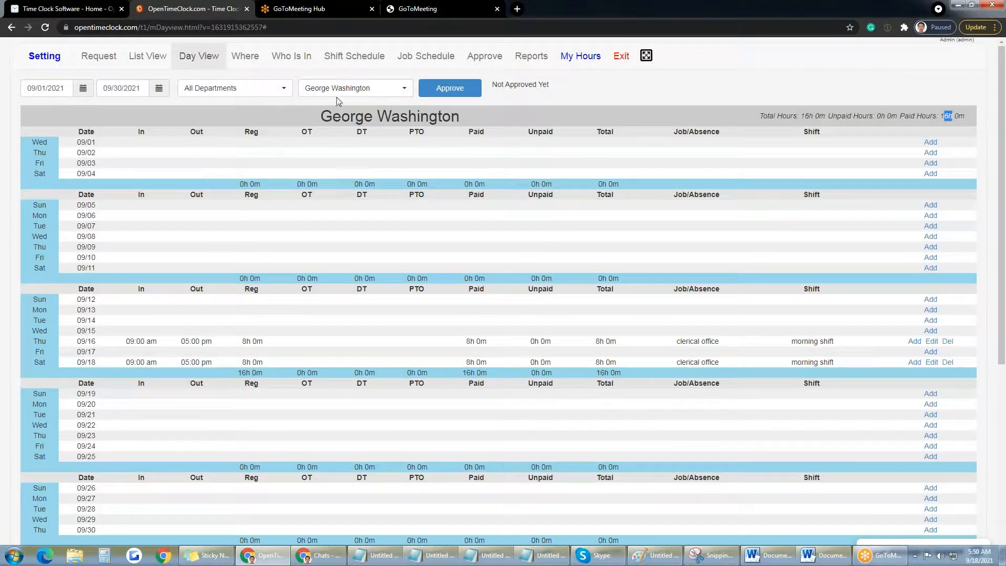
Step: Inspect the start- and end-date calendars without changing the September date range
{"action": "left_click", "coordinate": [82, 88]}
{"action": "left_click", "coordinate": [158, 88]}
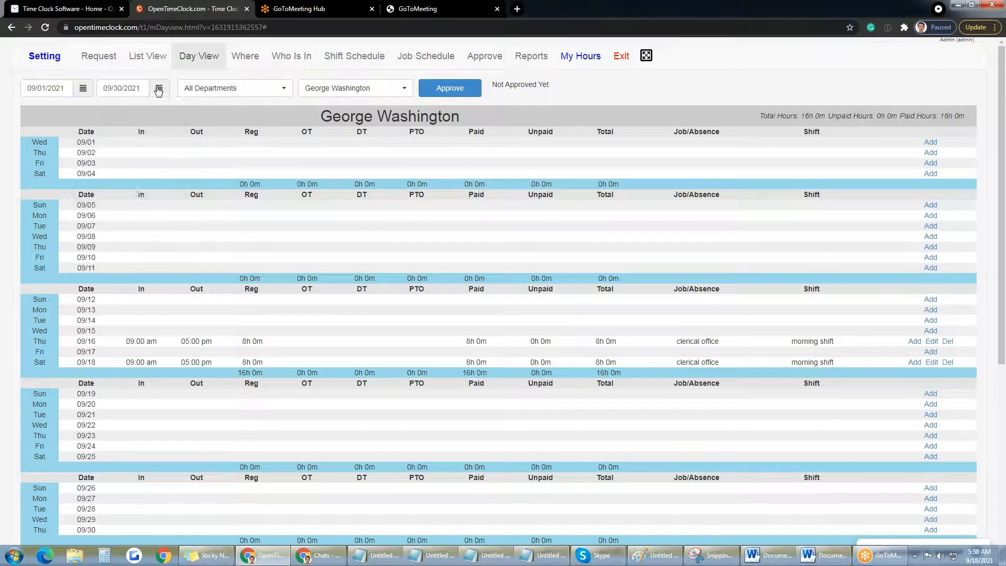
{"action": "left_click", "coordinate": [83, 90]}
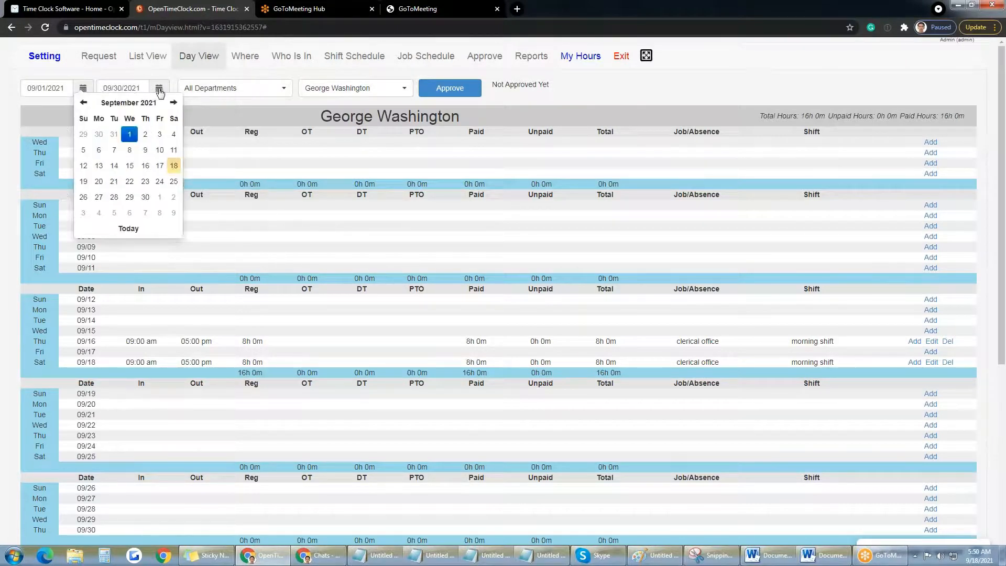
{"action": "left_click", "coordinate": [158, 90]}
{"action": "left_click", "coordinate": [841, 79]}
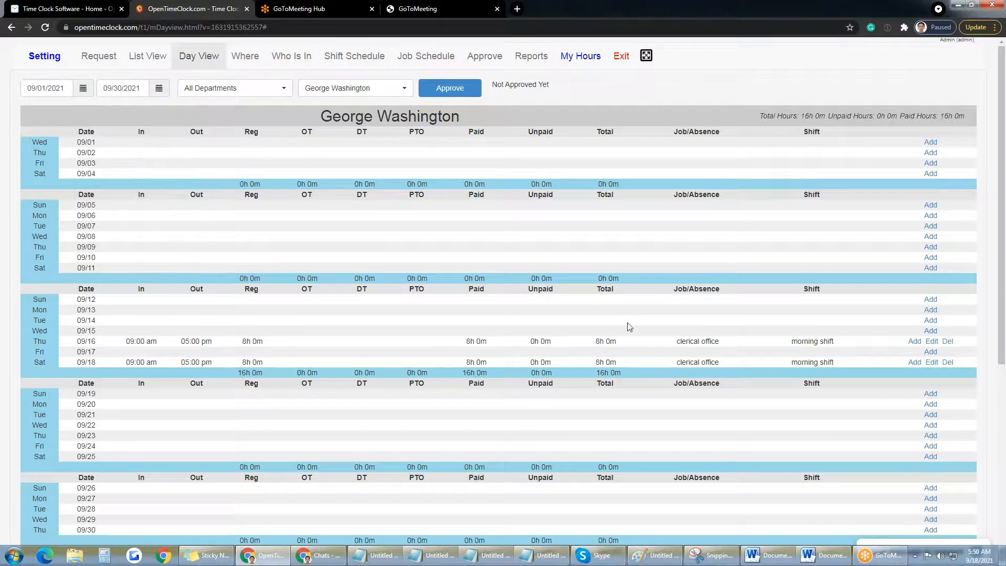
{"action": "scroll", "coordinate": [675, 329], "scroll_direction": "down", "scroll_amount": 2}
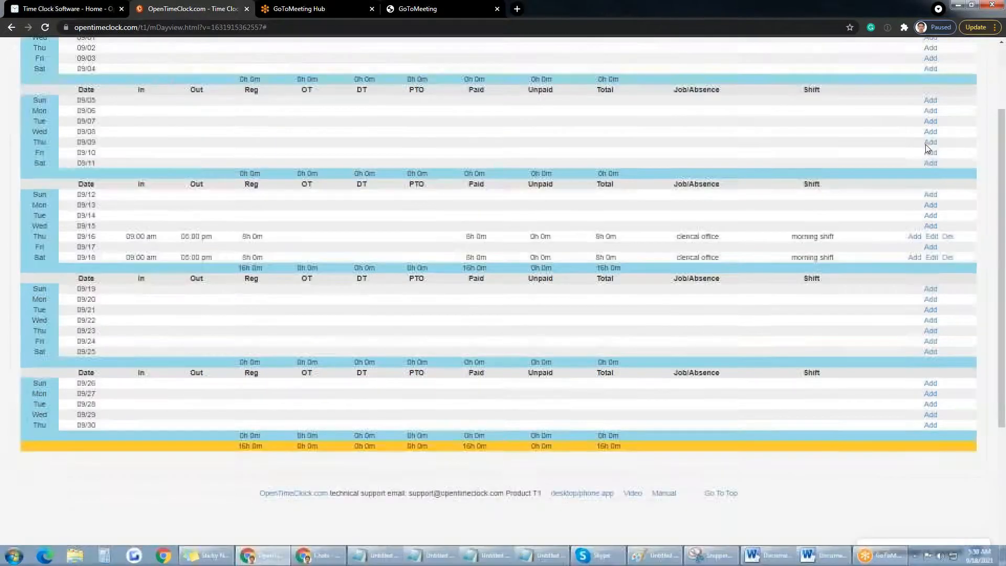
{"action": "scroll", "coordinate": [943, 116], "scroll_direction": "up", "scroll_amount": 2}
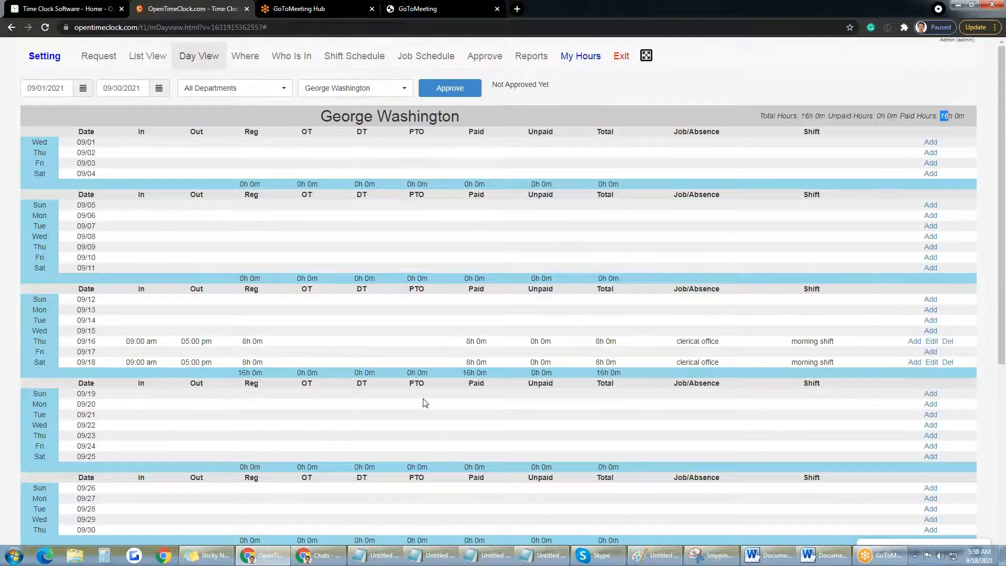
{"action": "scroll", "coordinate": [424, 401], "scroll_direction": "down", "scroll_amount": 1}
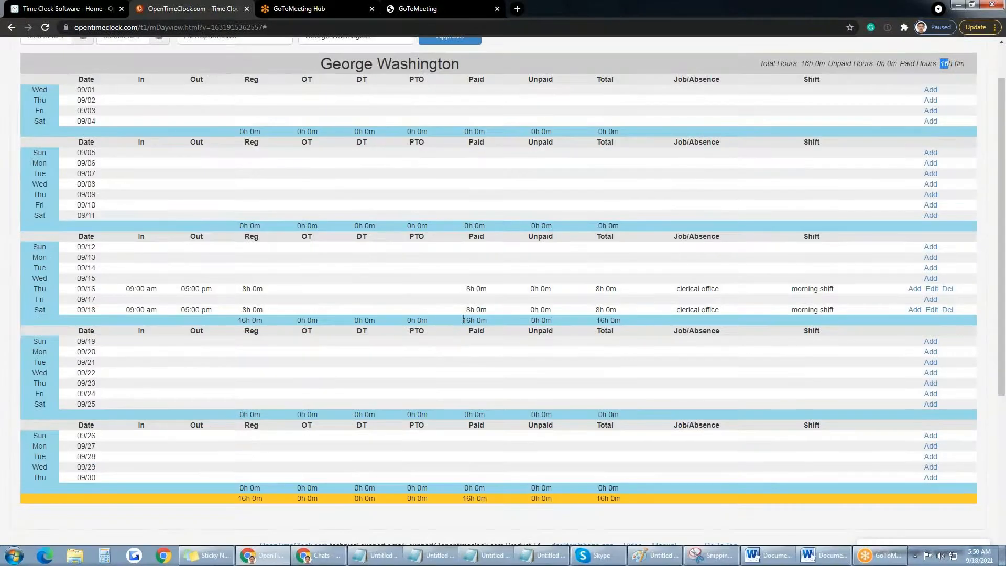
{"action": "scroll", "coordinate": [365, 256], "scroll_direction": "up", "scroll_amount": 1}
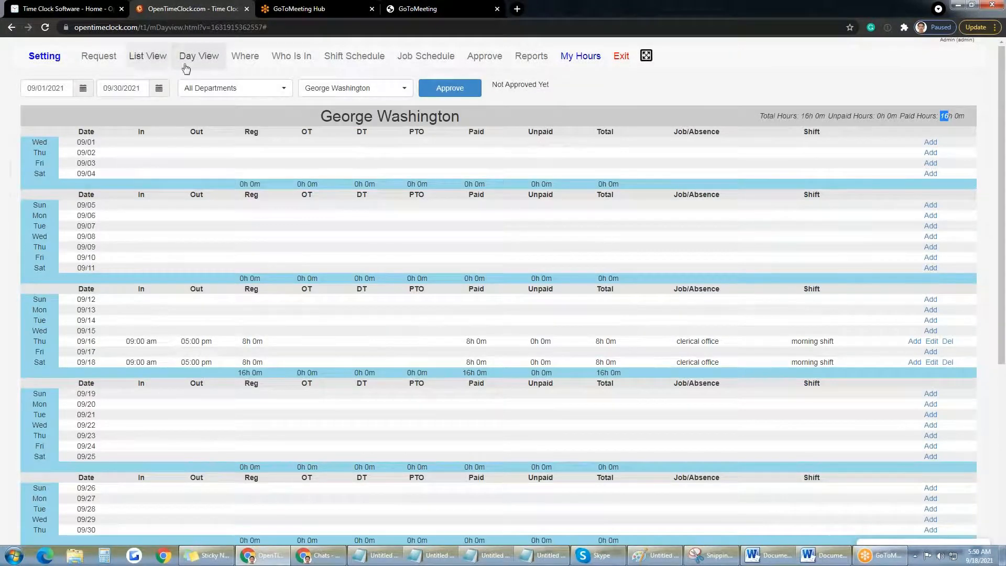
Step: Open the Where page, view the Photos and GPS tabs, then return to Locations
{"action": "left_click", "coordinate": [255, 62]}
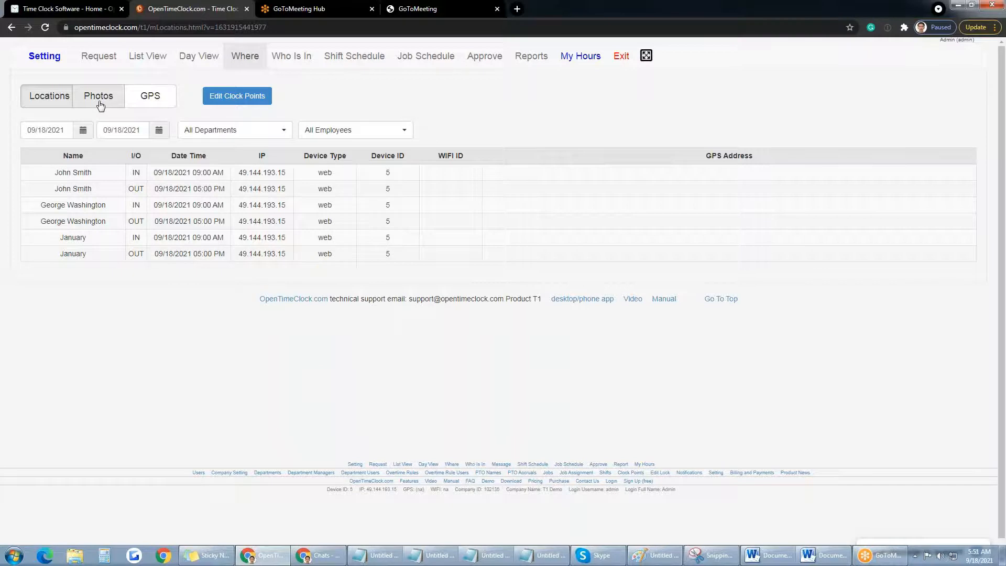
{"action": "left_click", "coordinate": [165, 104]}
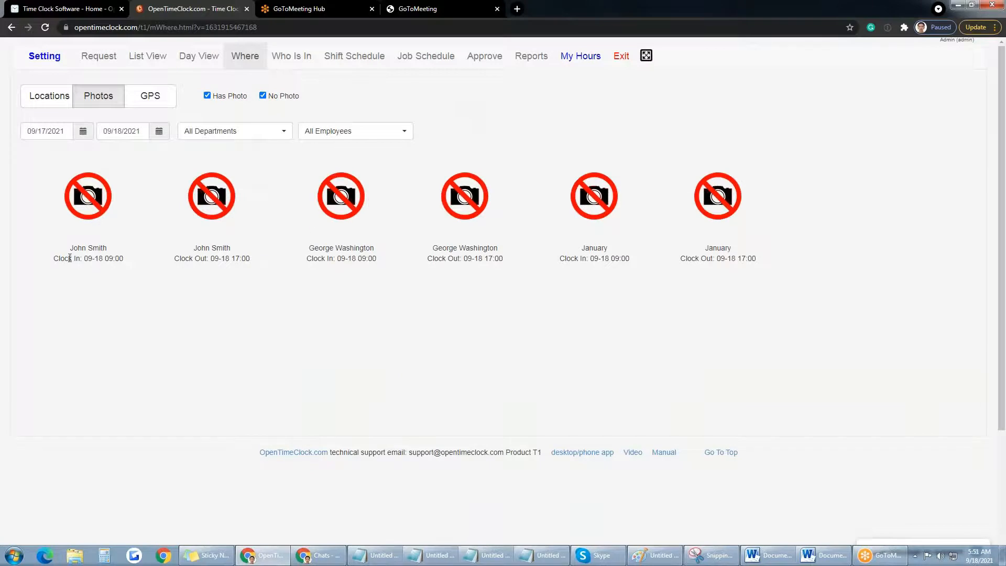
{"action": "left_click_drag", "start_coordinate": [54, 260], "coordinate": [124, 258]}
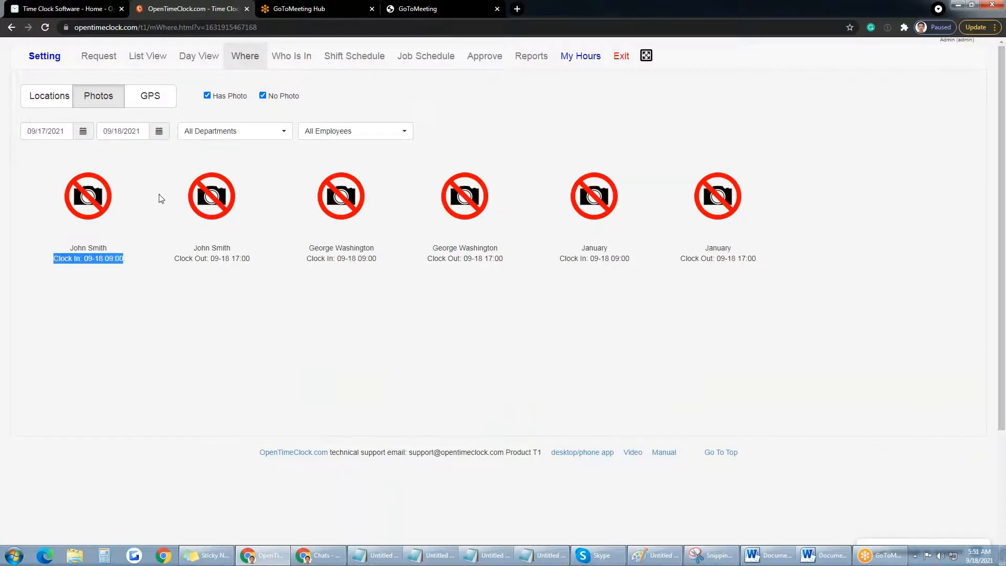
{"action": "left_click", "coordinate": [149, 99]}
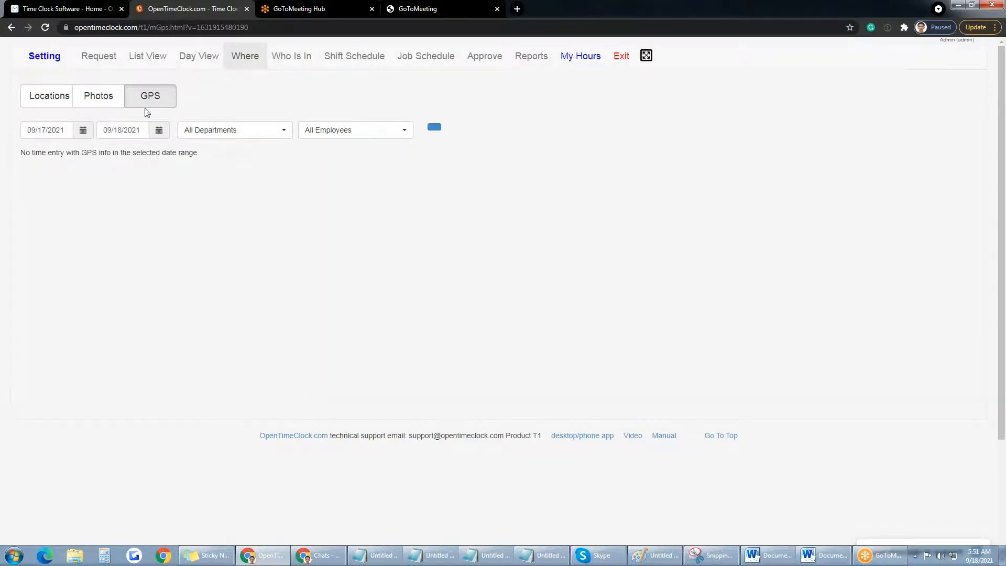
{"action": "left_click", "coordinate": [62, 96]}
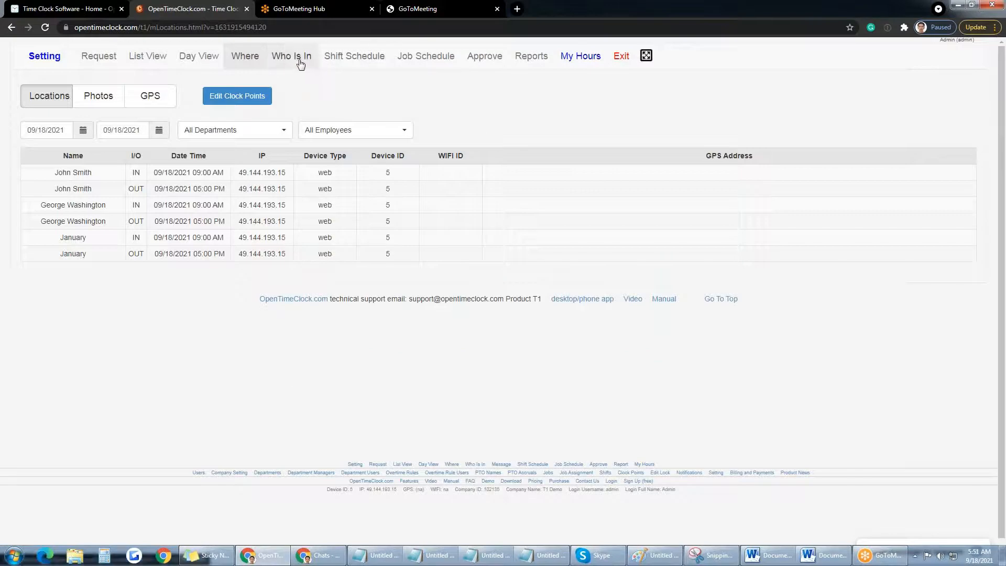
Step: Review Who Is In's Number of Employees, Working Now and Not Working columns, then open Shift Schedule
{"action": "left_click", "coordinate": [300, 63]}
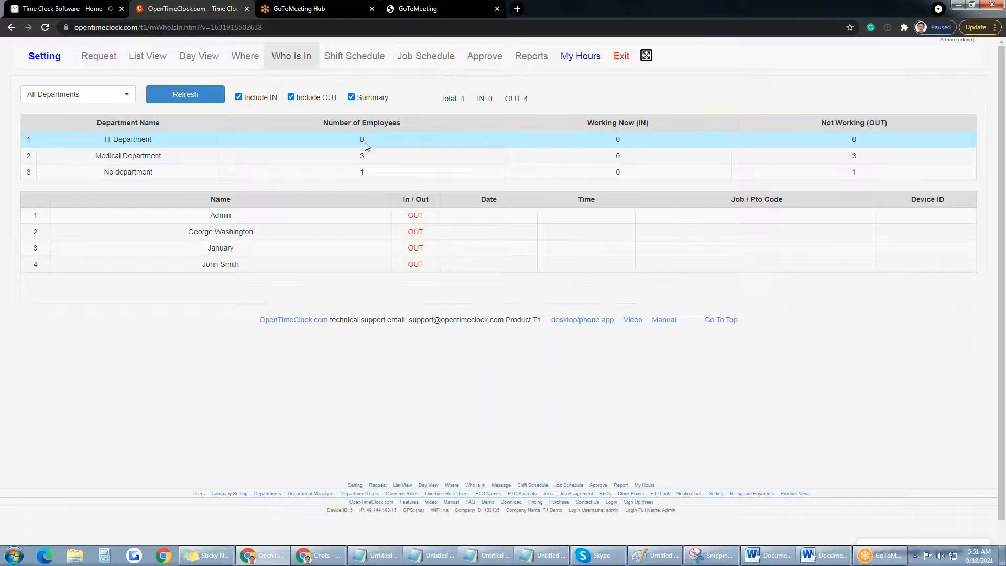
{"action": "left_click_drag", "start_coordinate": [323, 123], "coordinate": [402, 126]}
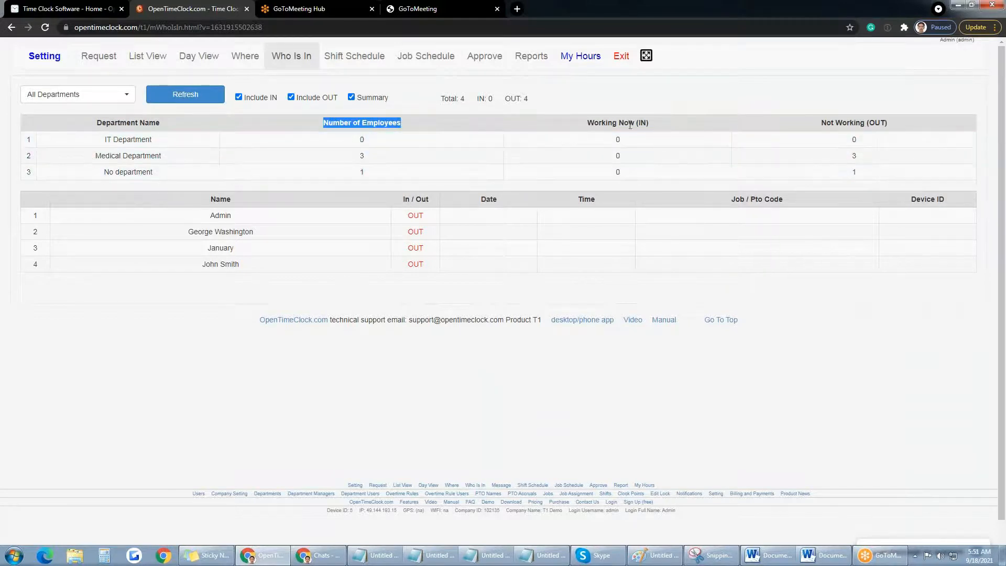
{"action": "left_click_drag", "start_coordinate": [587, 122], "coordinate": [652, 126]}
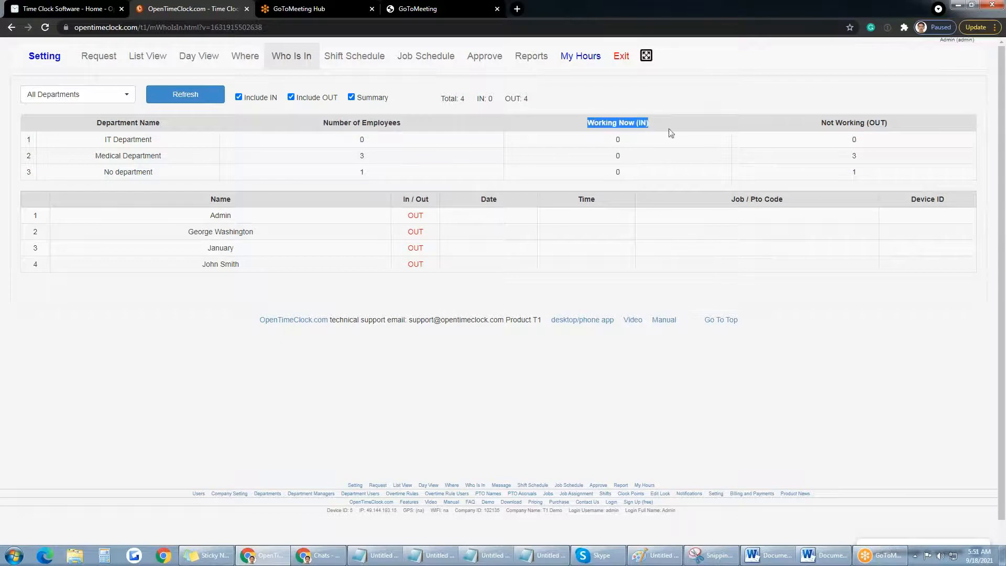
{"action": "left_click_drag", "start_coordinate": [822, 122], "coordinate": [887, 124]}
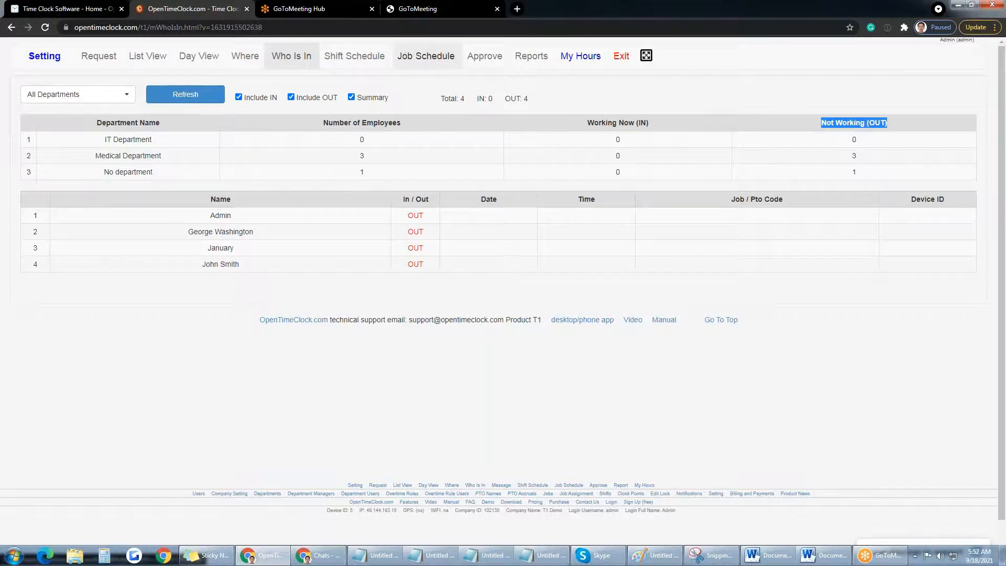
{"action": "left_click", "coordinate": [353, 65]}
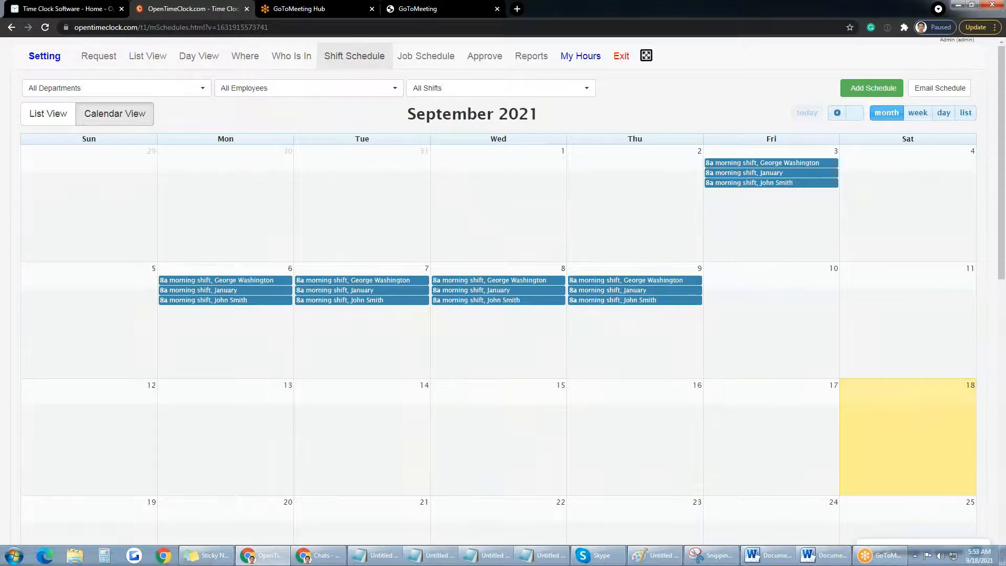
Step: Add a morning shift schedule for the employee on the weekdays of 20–24 September 2021
{"action": "left_click", "coordinate": [864, 88]}
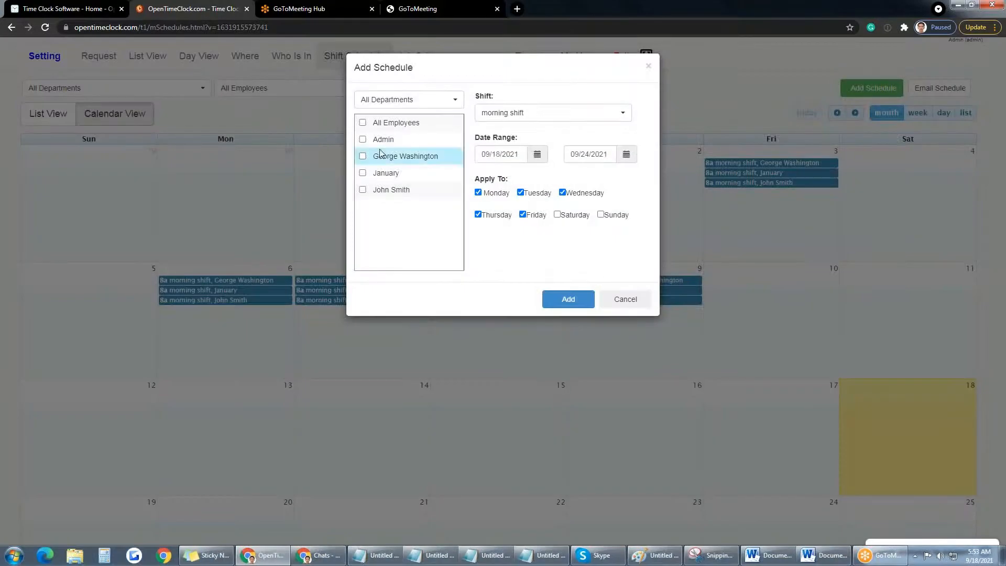
{"action": "left_click", "coordinate": [363, 189]}
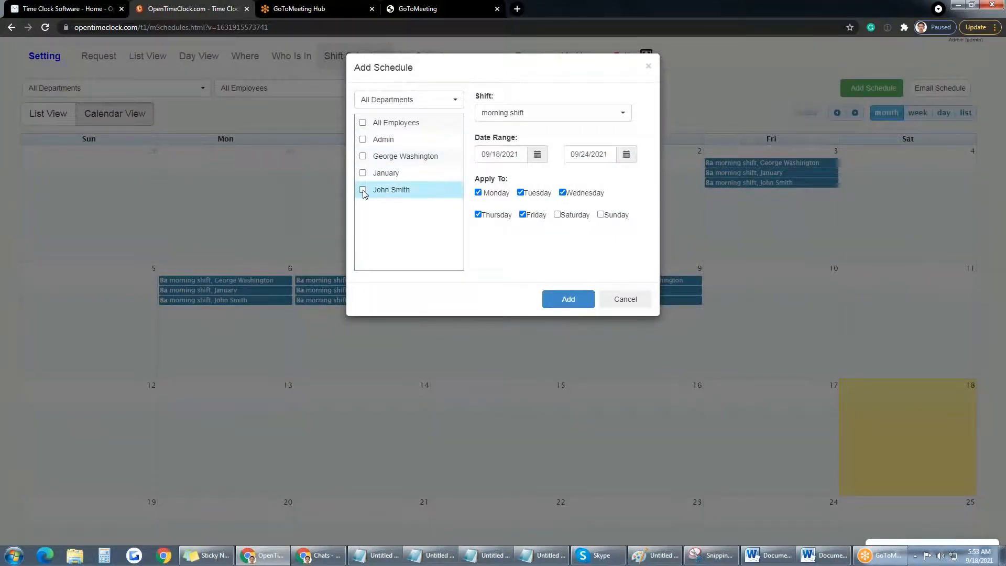
{"action": "left_click", "coordinate": [597, 117]}
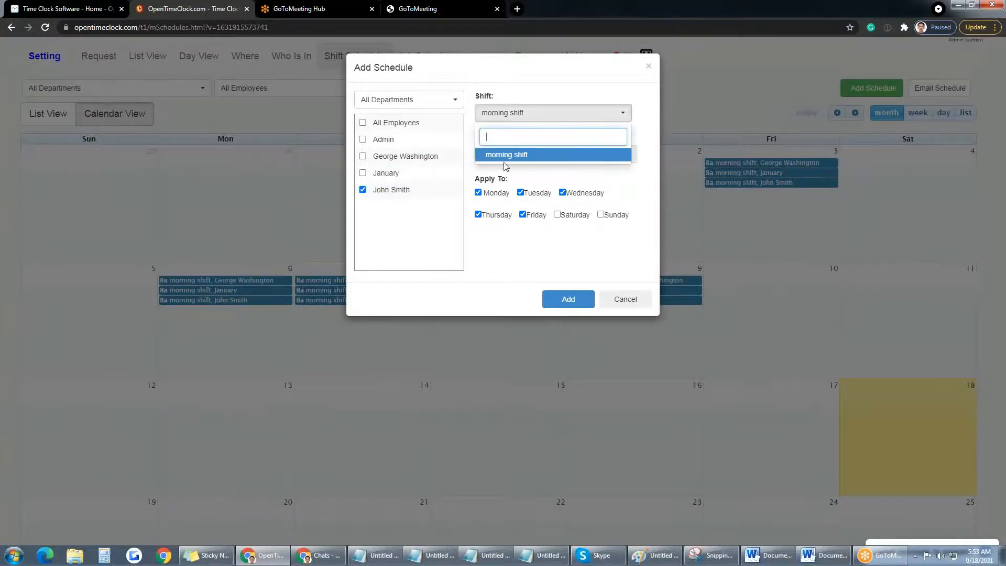
{"action": "left_click", "coordinate": [545, 157]}
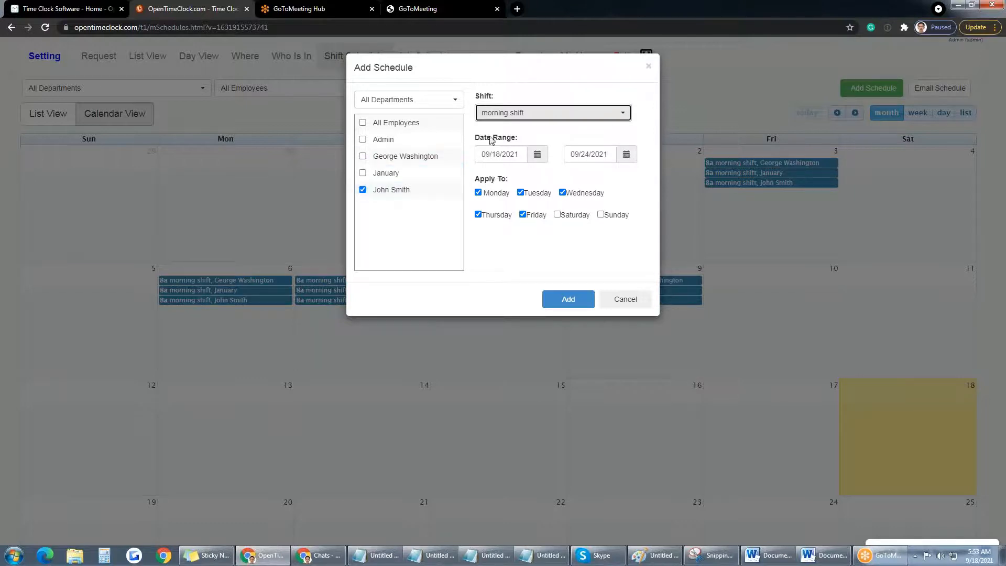
{"action": "left_click", "coordinate": [560, 301]}
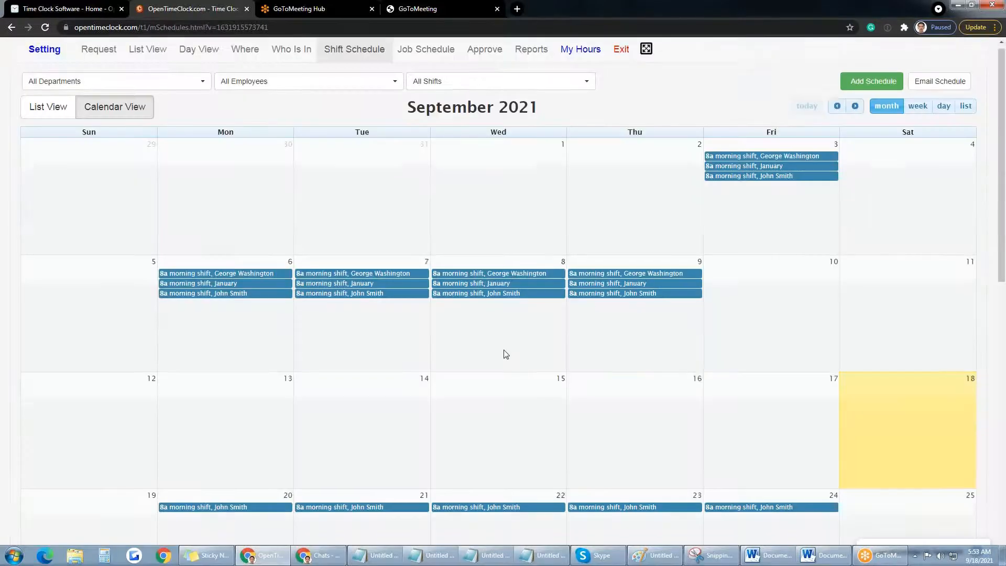
Step: Review the 20 September shift without changes, then view the schedule as a list
{"action": "scroll", "coordinate": [505, 355], "scroll_direction": "down", "scroll_amount": 3}
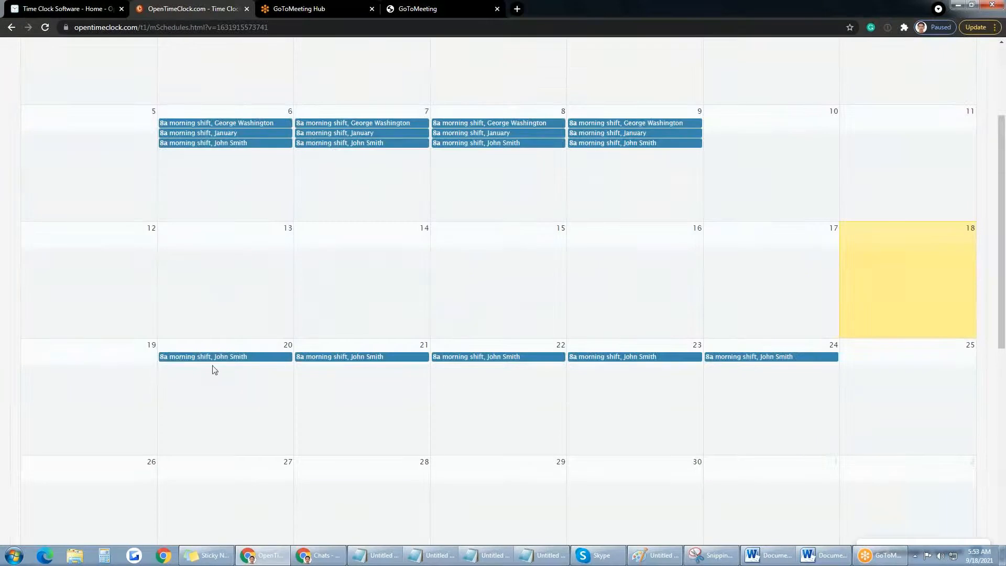
{"action": "left_click", "coordinate": [182, 362]}
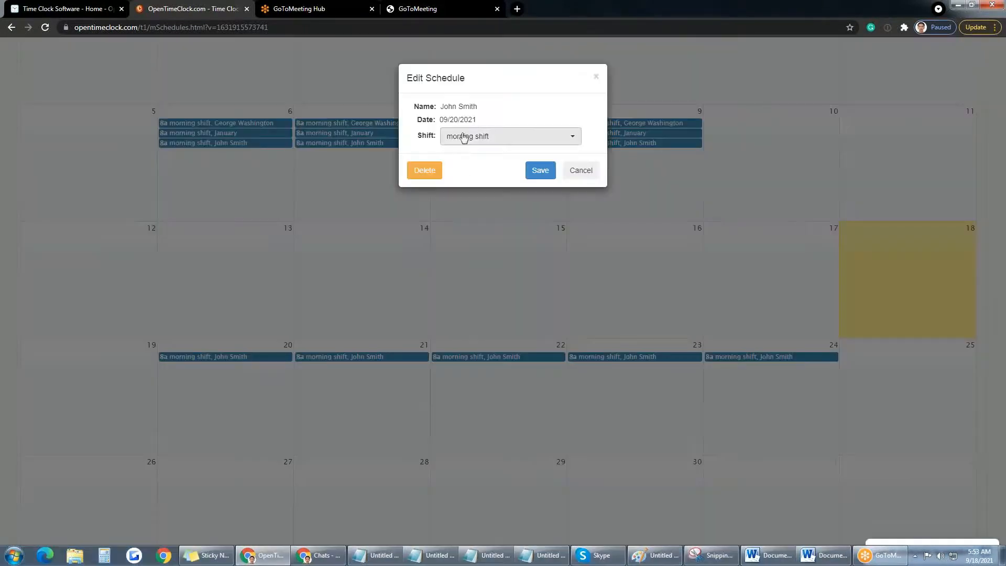
{"action": "left_click", "coordinate": [580, 170]}
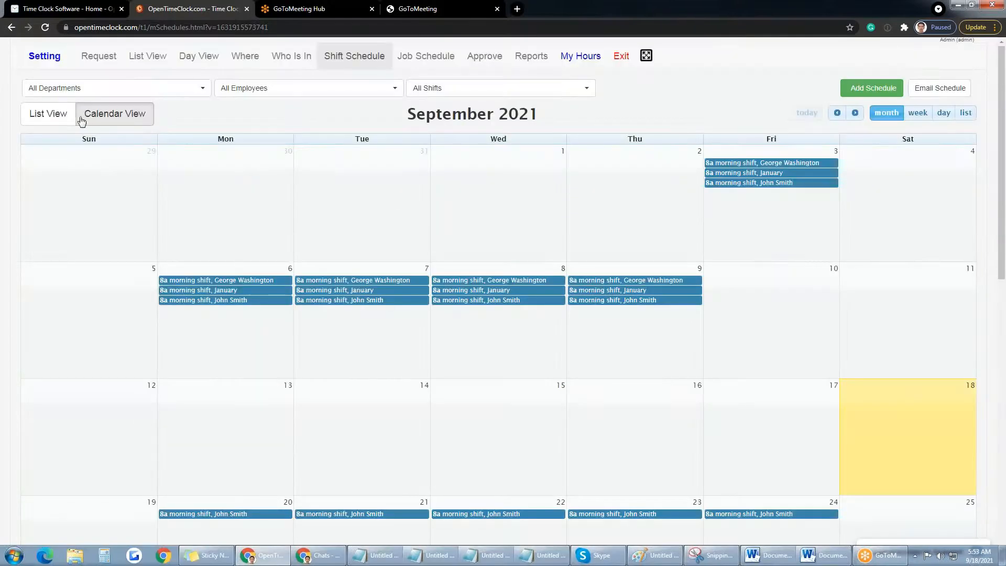
{"action": "left_click", "coordinate": [48, 113]}
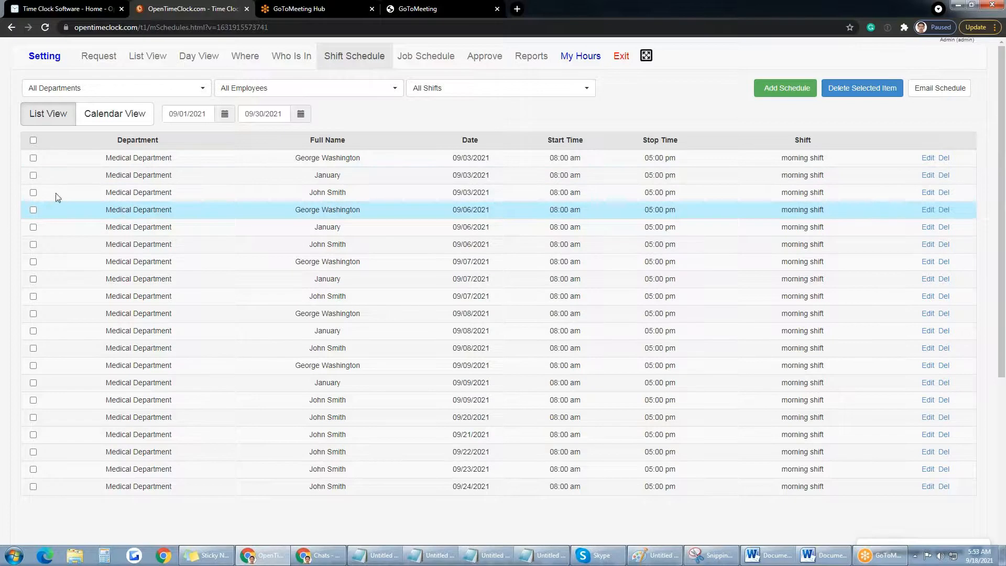
{"action": "left_click", "coordinate": [33, 158]}
{"action": "left_click", "coordinate": [33, 175]}
{"action": "left_click", "coordinate": [33, 193]}
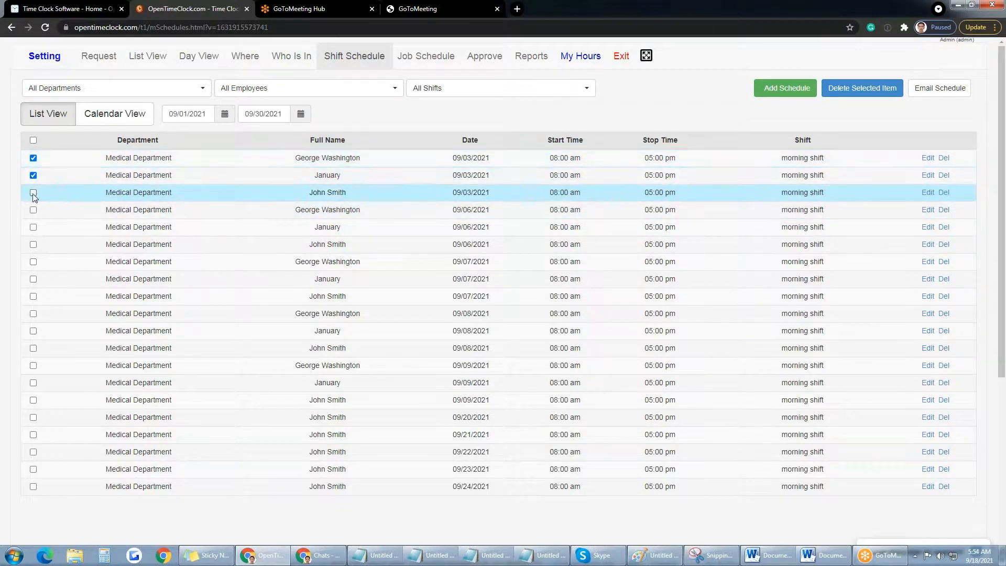
{"action": "left_click", "coordinate": [33, 227]}
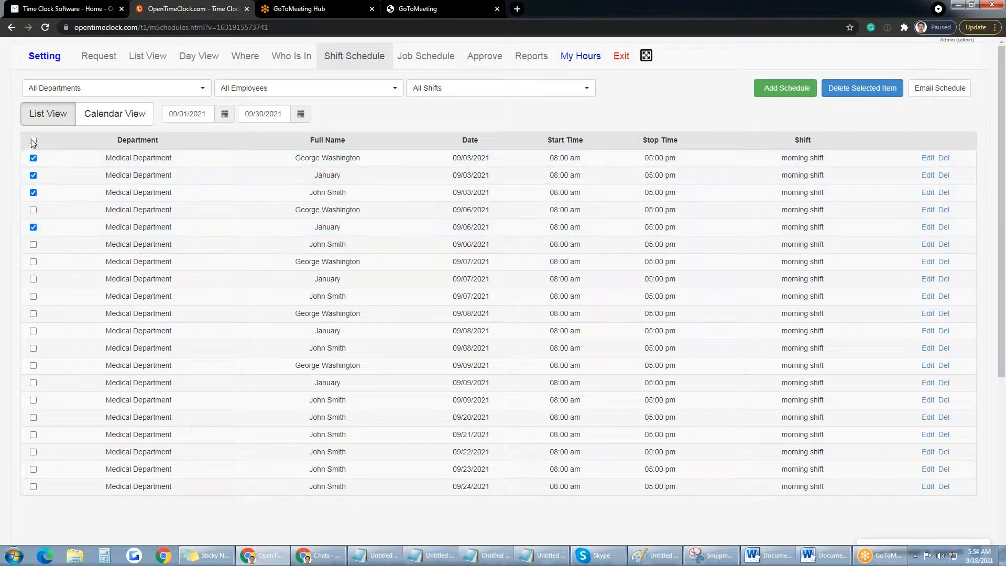
{"action": "left_click", "coordinate": [33, 141]}
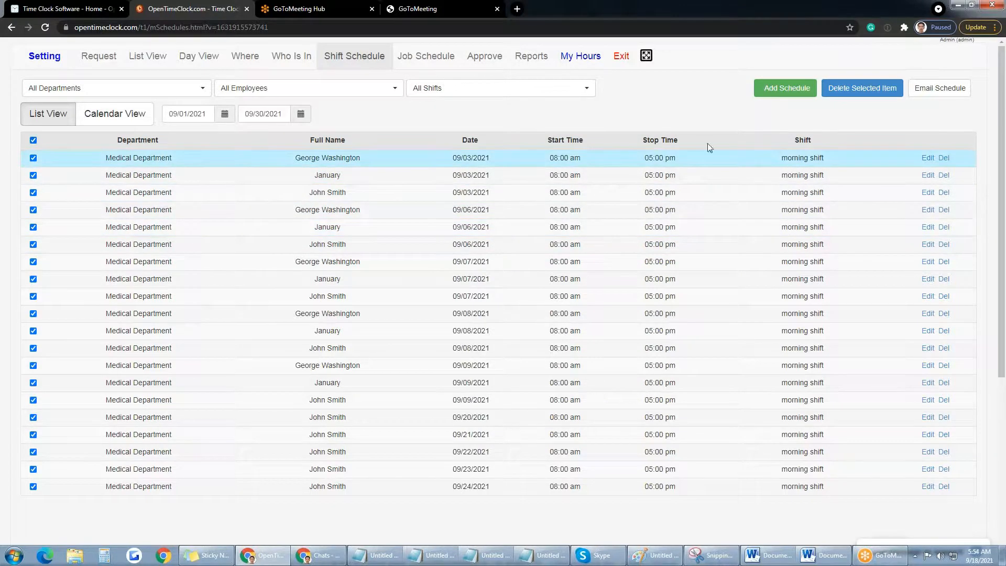
{"action": "left_click", "coordinate": [113, 117]}
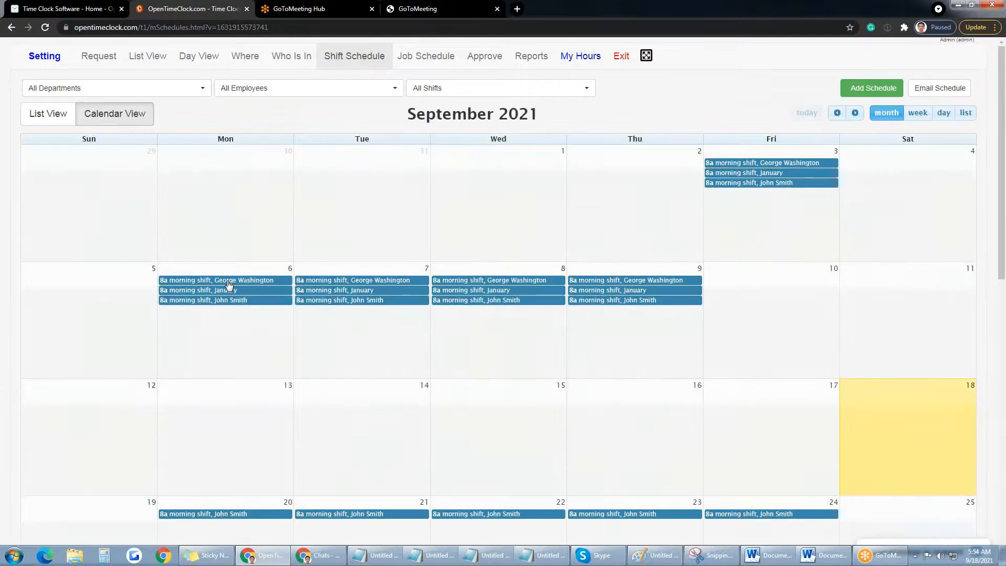
Step: Inspect the 09/06 shift without deleting it, then switch to the list view
{"action": "left_click", "coordinate": [225, 280]}
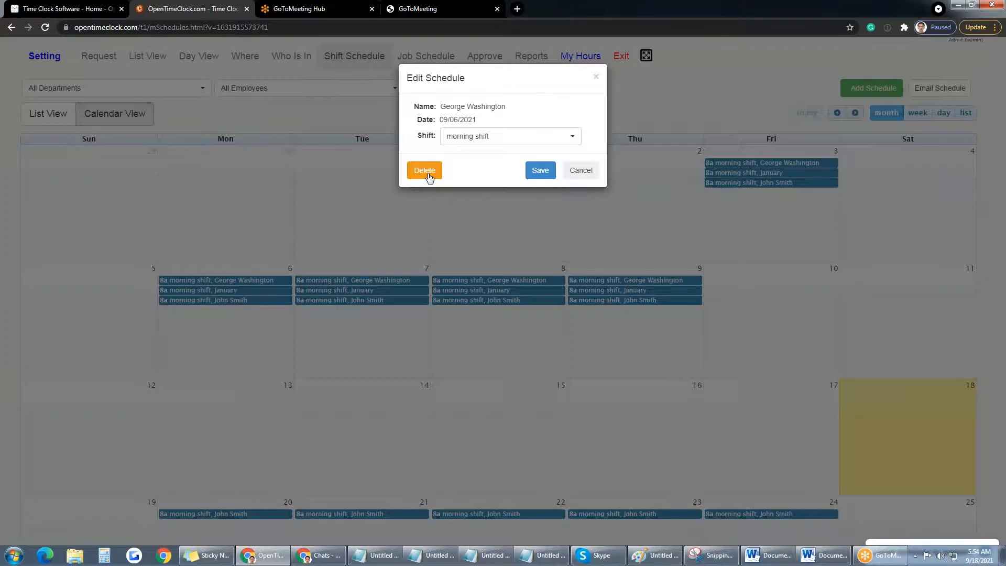
{"action": "left_click", "coordinate": [578, 171]}
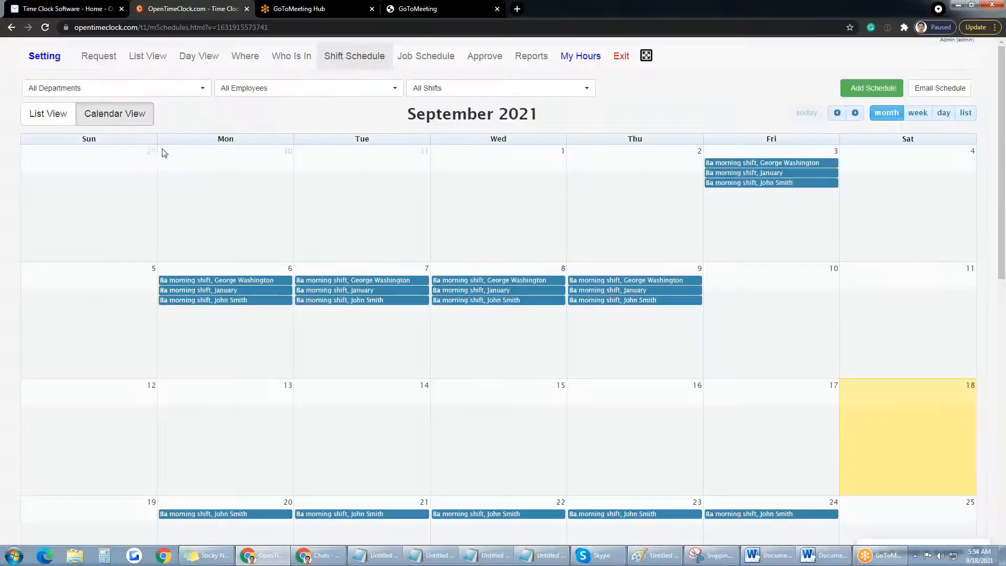
{"action": "left_click", "coordinate": [42, 118]}
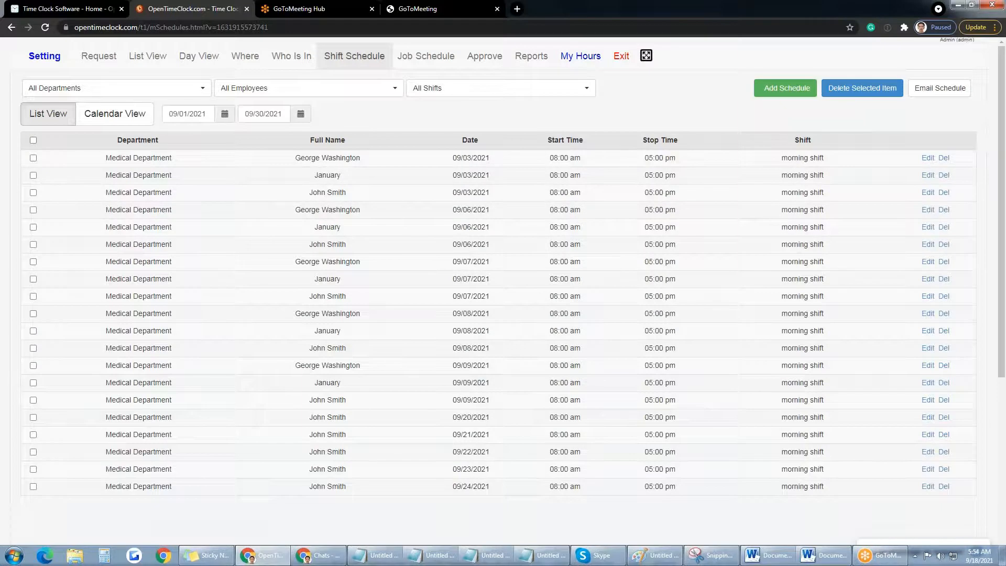
Step: Delete every September shift schedule entry and return to the month calendar view
{"action": "left_click", "coordinate": [33, 140]}
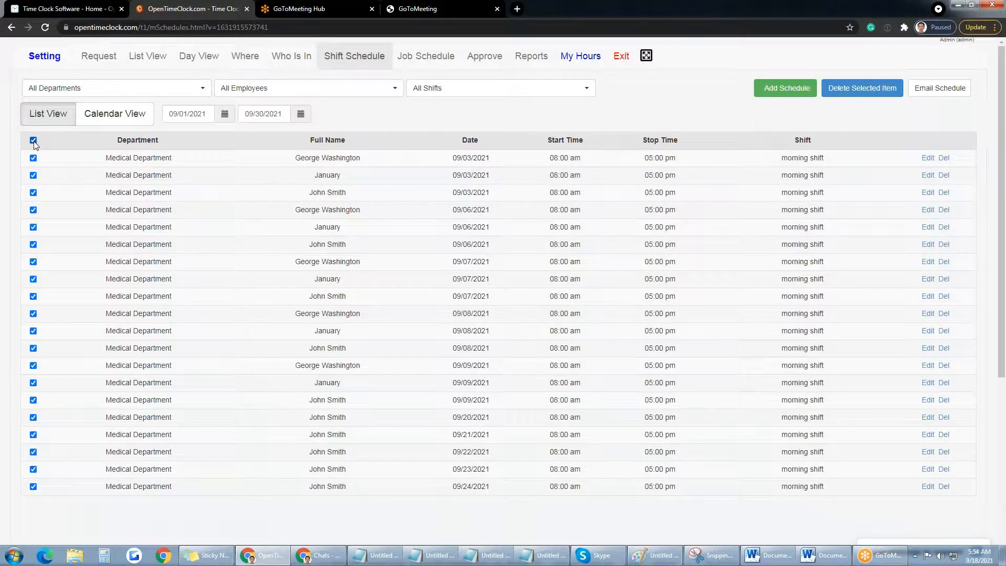
{"action": "left_click", "coordinate": [865, 95]}
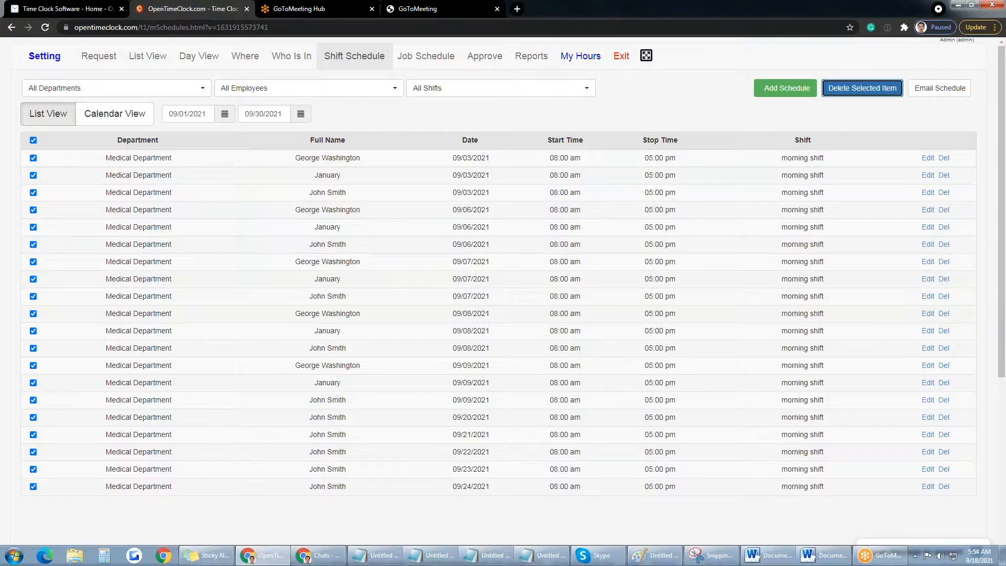
{"action": "left_click", "coordinate": [538, 136]}
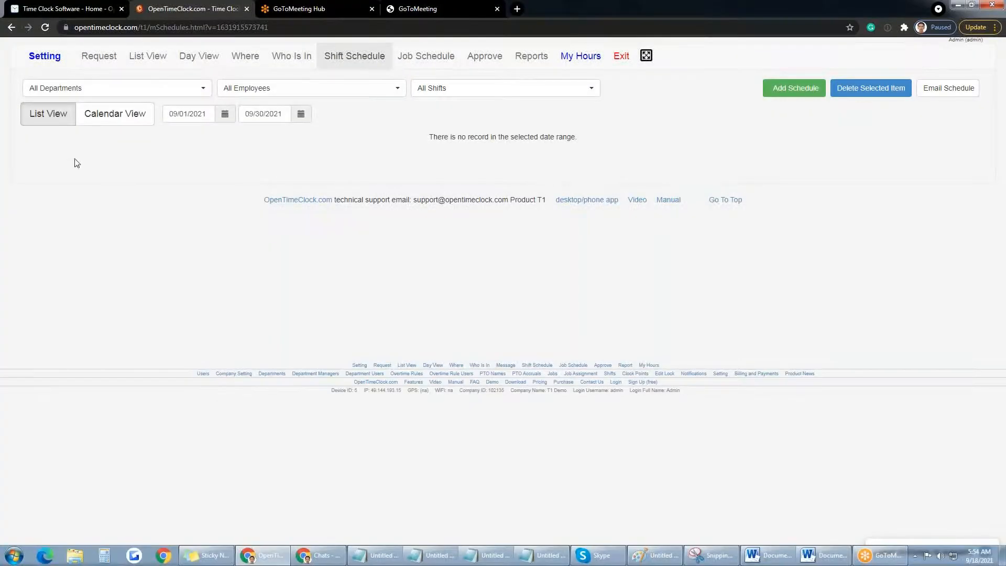
{"action": "left_click", "coordinate": [120, 119]}
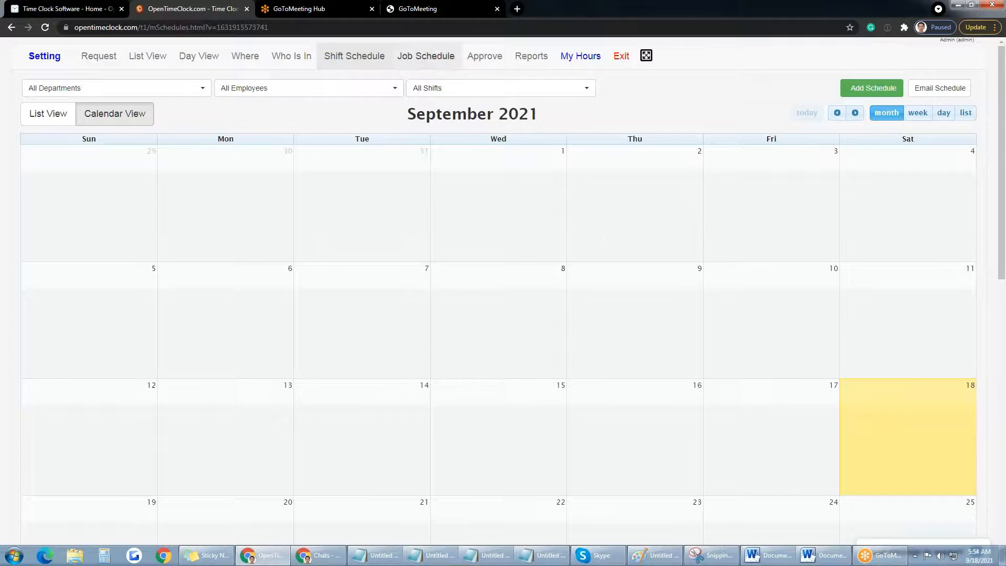
Step: On Job Schedule, start a new job schedule with employees ticked and job site 1 chosen
{"action": "left_click", "coordinate": [435, 63]}
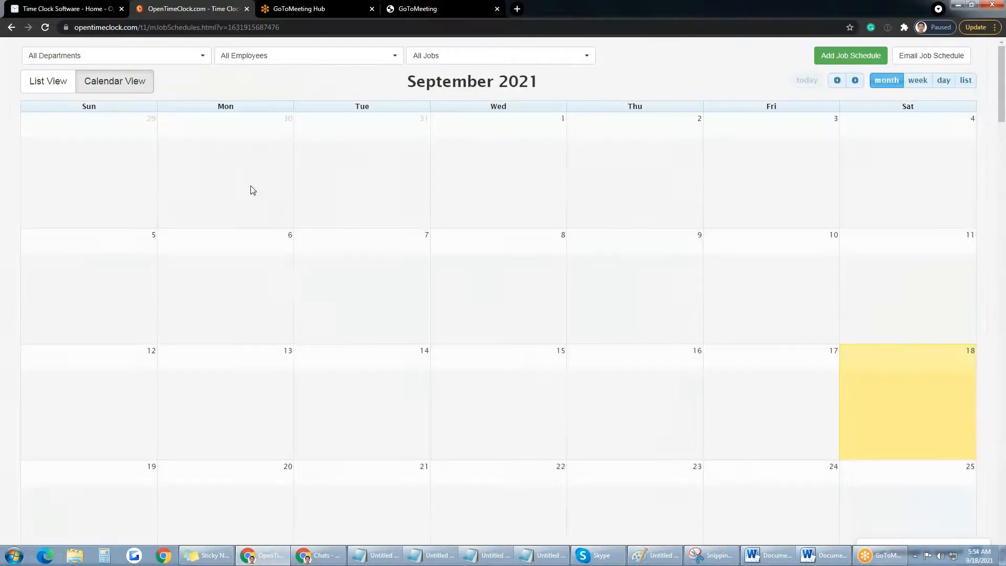
{"action": "left_click", "coordinate": [844, 93]}
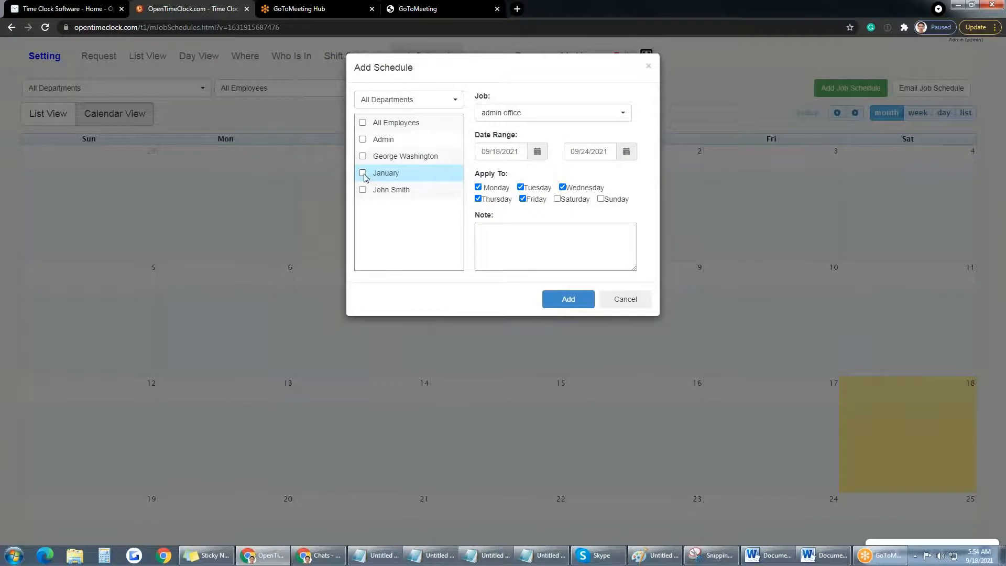
{"action": "left_click", "coordinate": [363, 190]}
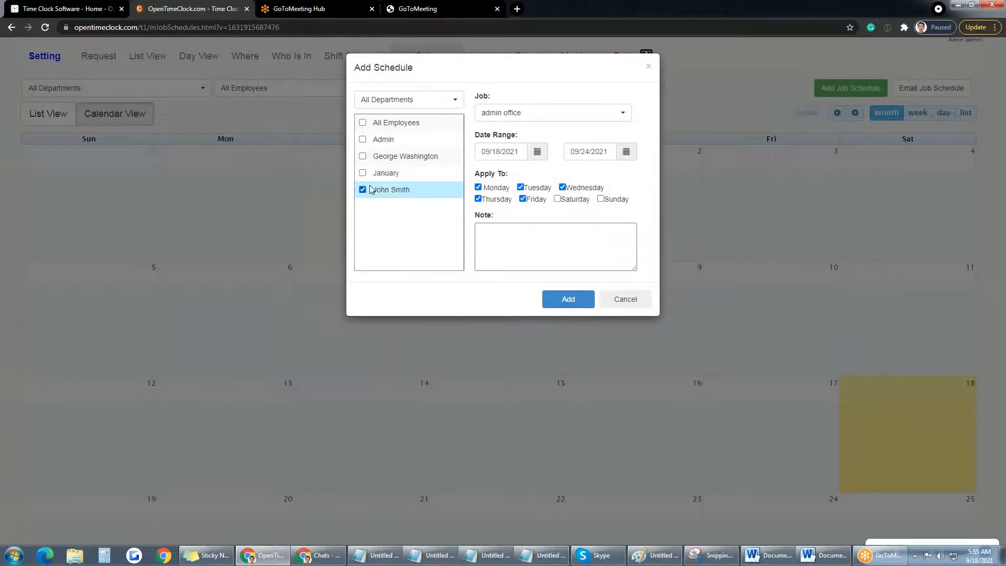
{"action": "left_click", "coordinate": [622, 117]}
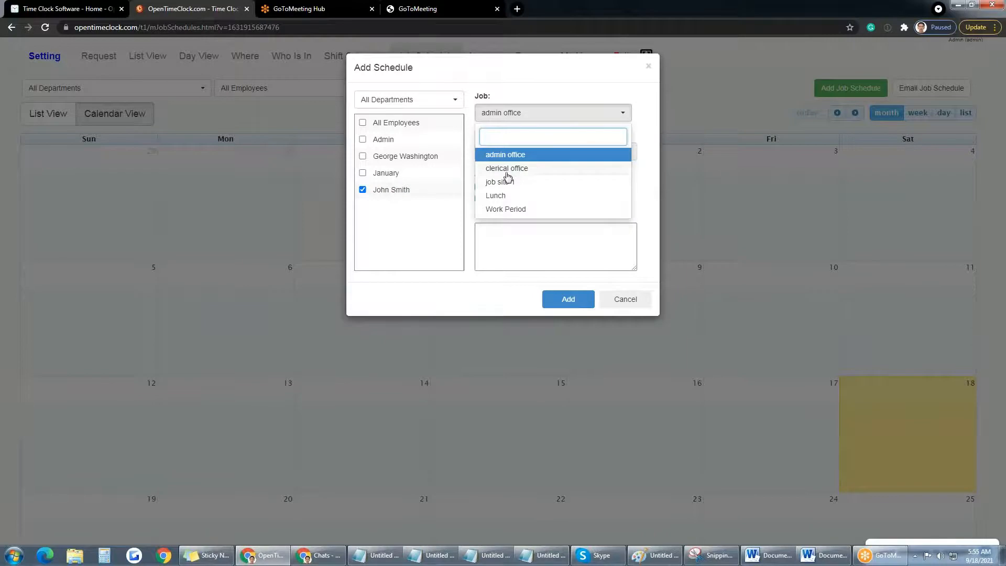
{"action": "left_click", "coordinate": [362, 174]}
{"action": "left_click", "coordinate": [599, 113]}
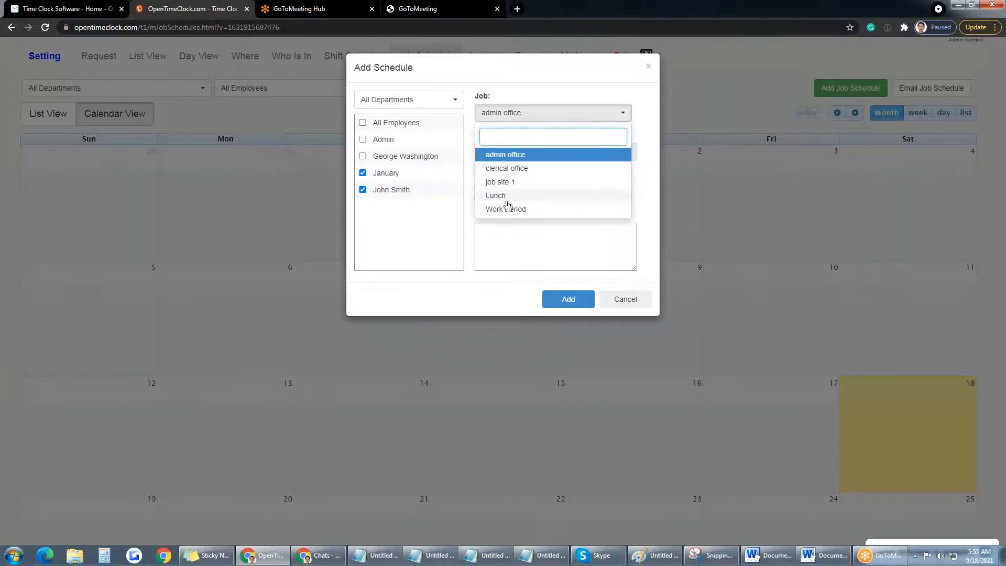
{"action": "left_click", "coordinate": [499, 183]}
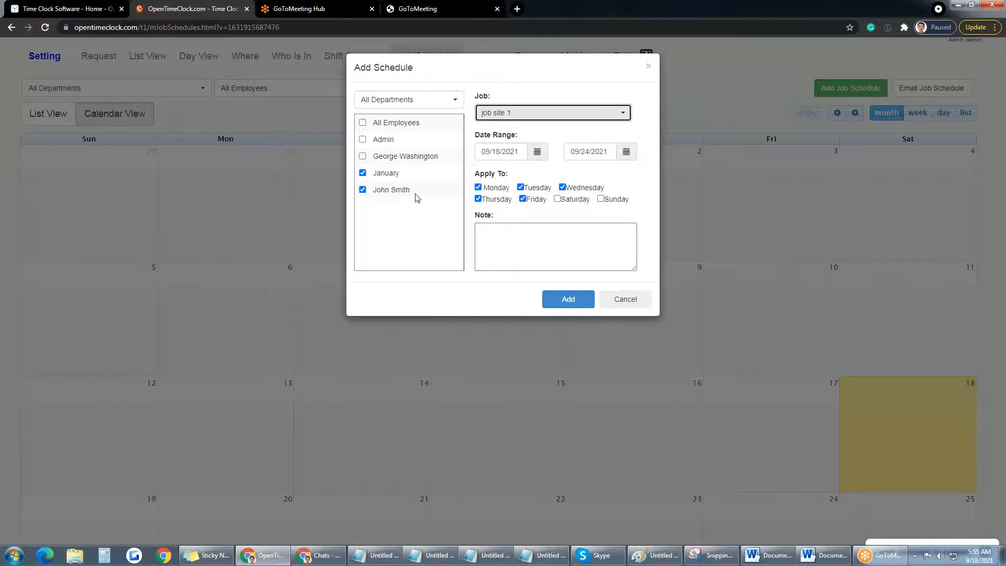
Step: Keep only one employee on job site 1, set end date 09/18/2021, and submit
{"action": "left_click", "coordinate": [363, 173]}
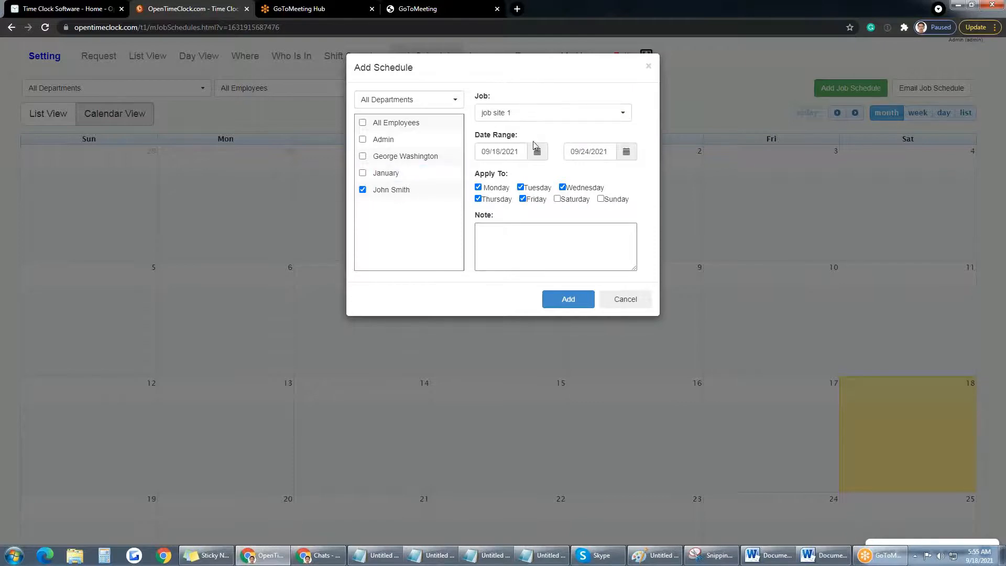
{"action": "left_click", "coordinate": [557, 112]}
{"action": "left_click", "coordinate": [517, 186]}
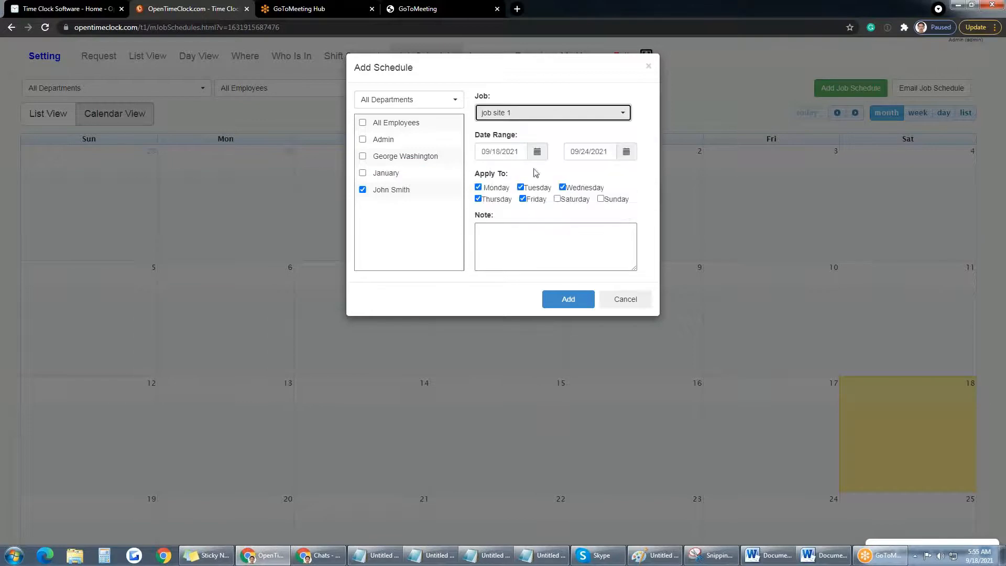
{"action": "left_click", "coordinate": [615, 159]}
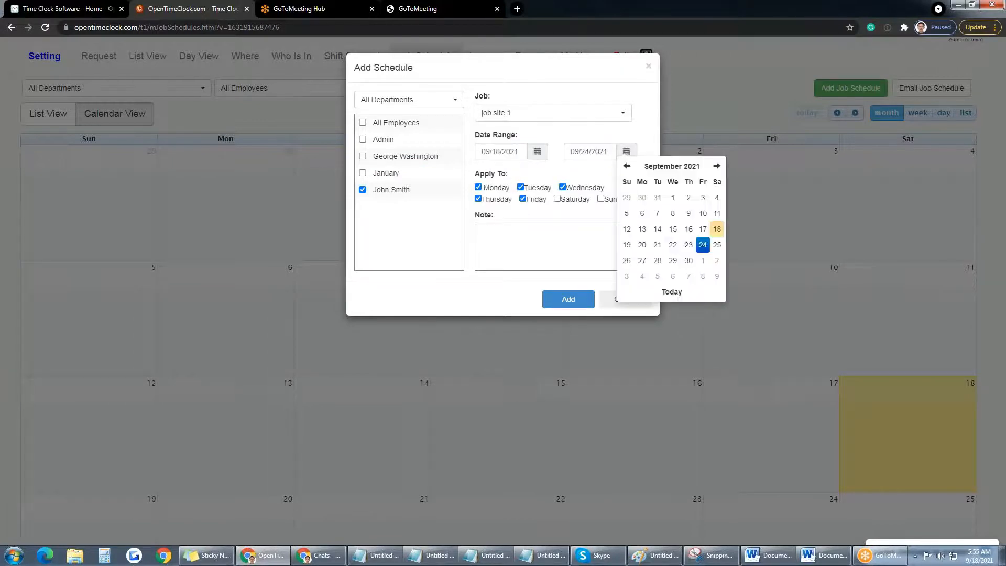
{"action": "left_click", "coordinate": [717, 229]}
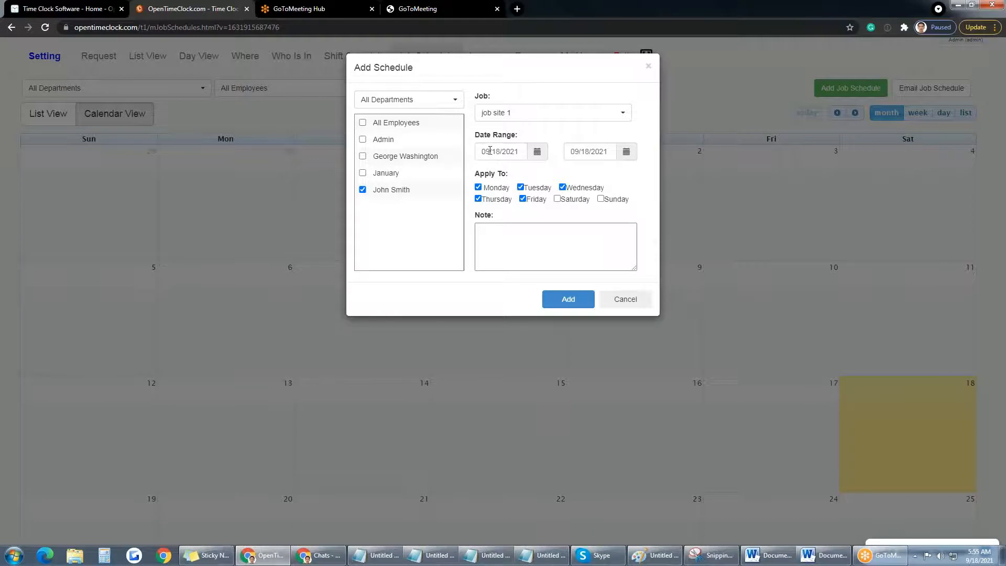
{"action": "left_click", "coordinate": [576, 300]}
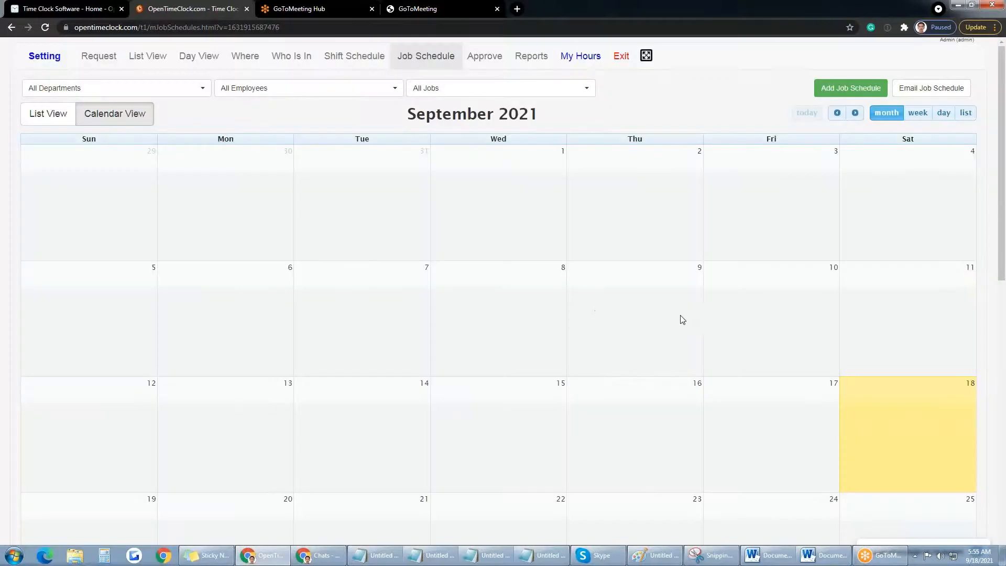
Step: Add an admin office job schedule for the employee, keeping the default dates, for weekdays 20–24 September
{"action": "scroll", "coordinate": [668, 319], "scroll_direction": "down", "scroll_amount": 8}
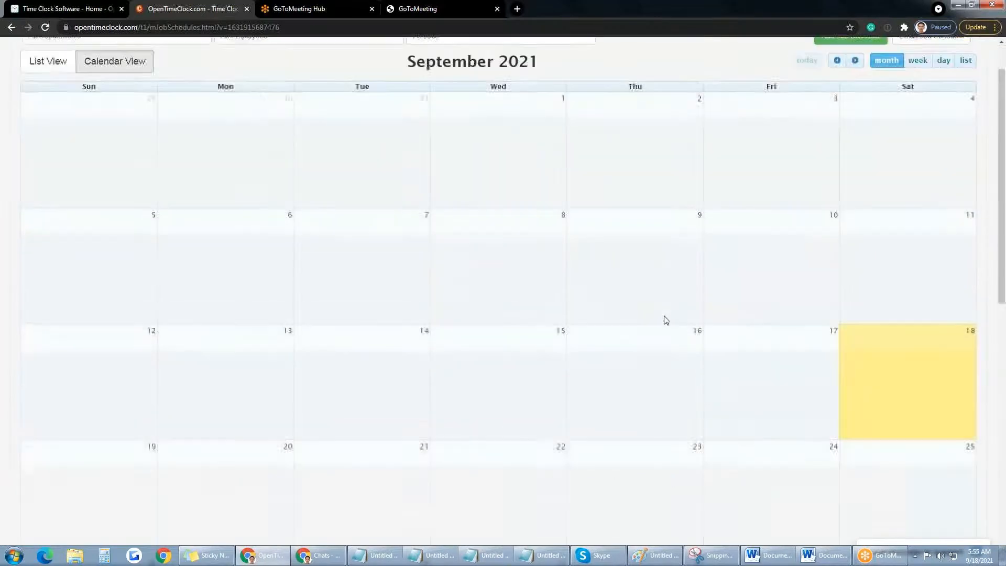
{"action": "scroll", "coordinate": [663, 319], "scroll_direction": "up", "scroll_amount": 8}
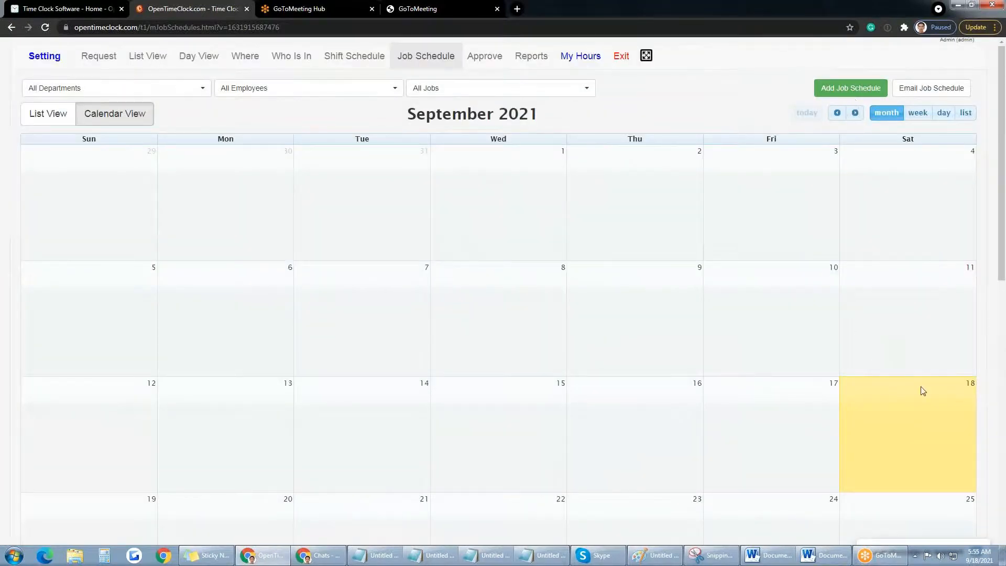
{"action": "scroll", "coordinate": [920, 386], "scroll_direction": "down", "scroll_amount": 3}
{"action": "scroll", "coordinate": [693, 326], "scroll_direction": "up", "scroll_amount": 3}
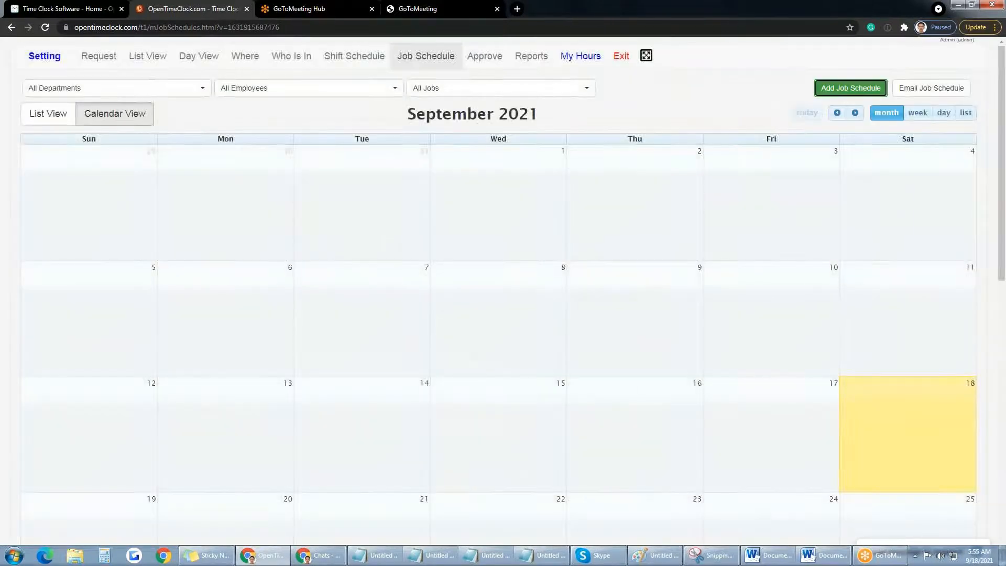
{"action": "left_click", "coordinate": [850, 88]}
{"action": "left_click", "coordinate": [537, 151]}
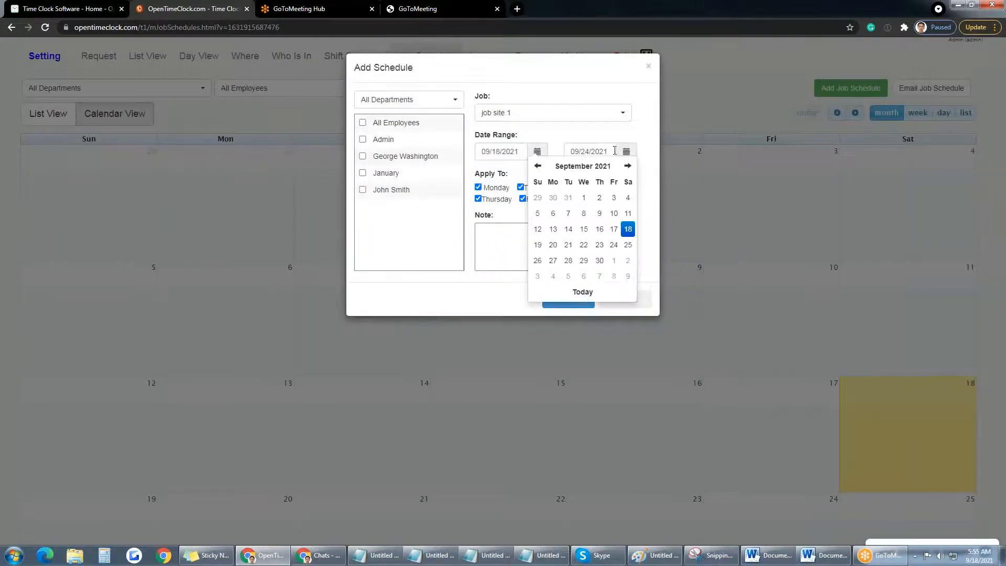
{"action": "left_click", "coordinate": [641, 146]}
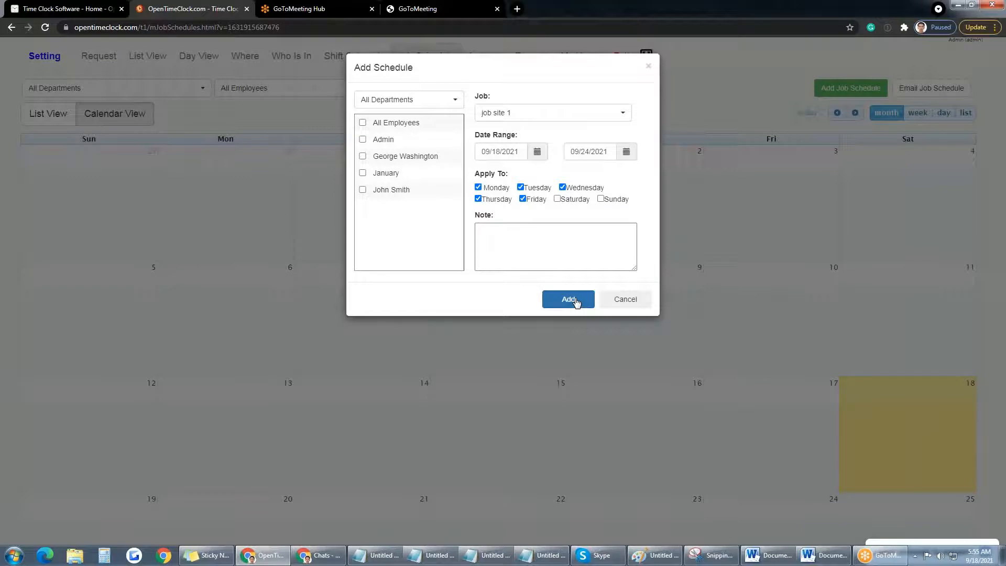
{"action": "left_click", "coordinate": [364, 191]}
{"action": "left_click", "coordinate": [568, 299]}
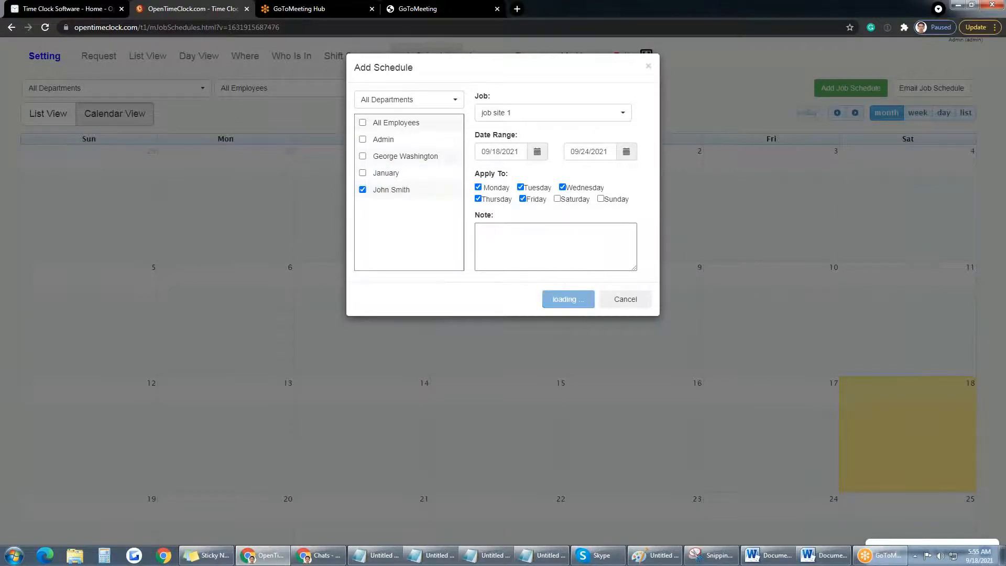
{"action": "scroll", "coordinate": [614, 293], "scroll_direction": "down", "scroll_amount": 1}
{"action": "scroll", "coordinate": [614, 293], "scroll_direction": "down", "scroll_amount": 3}
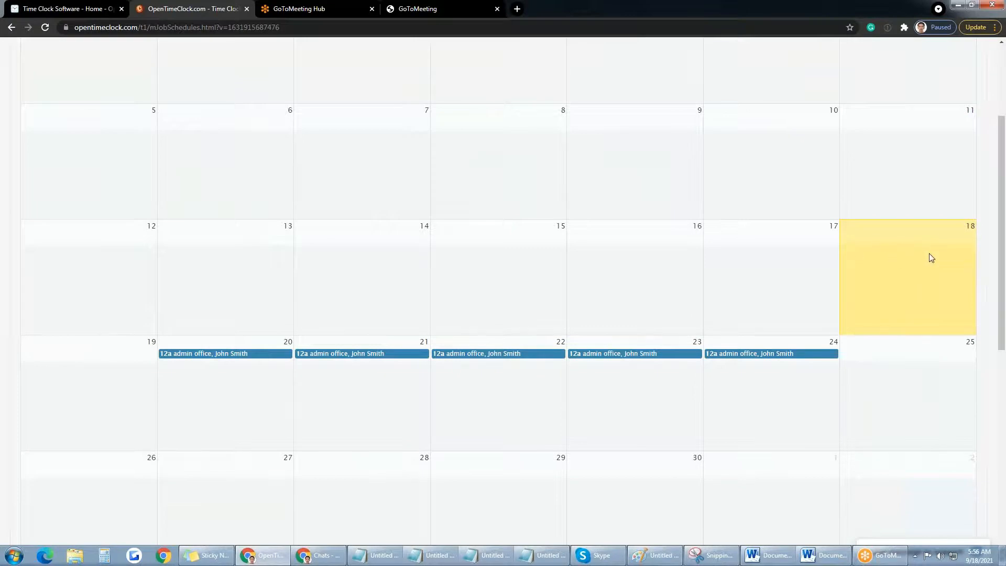
{"action": "scroll", "coordinate": [943, 276], "scroll_direction": "up", "scroll_amount": 3}
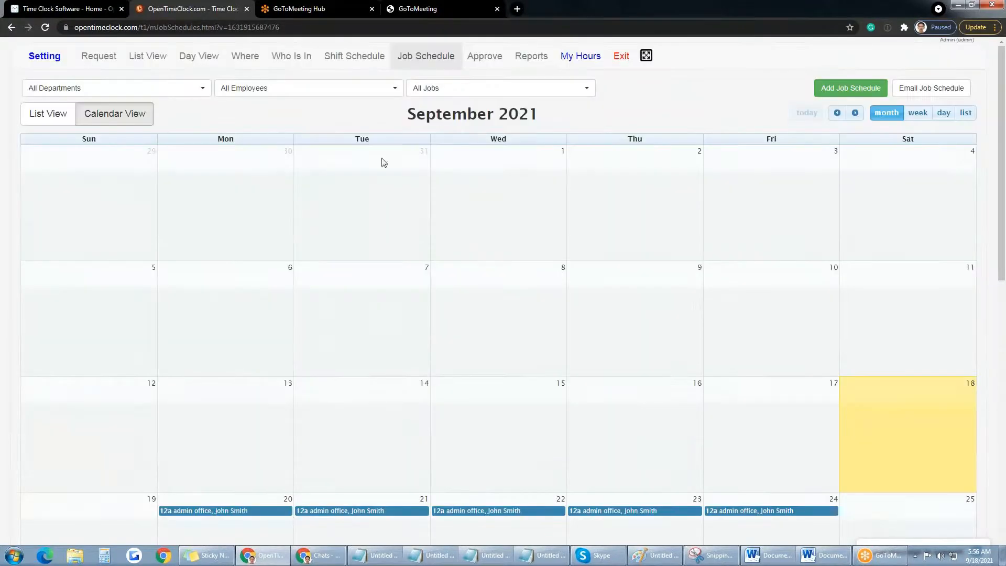
Step: Add a clerical office job schedule for the employee on weekdays 20–24 September
{"action": "left_click", "coordinate": [858, 92]}
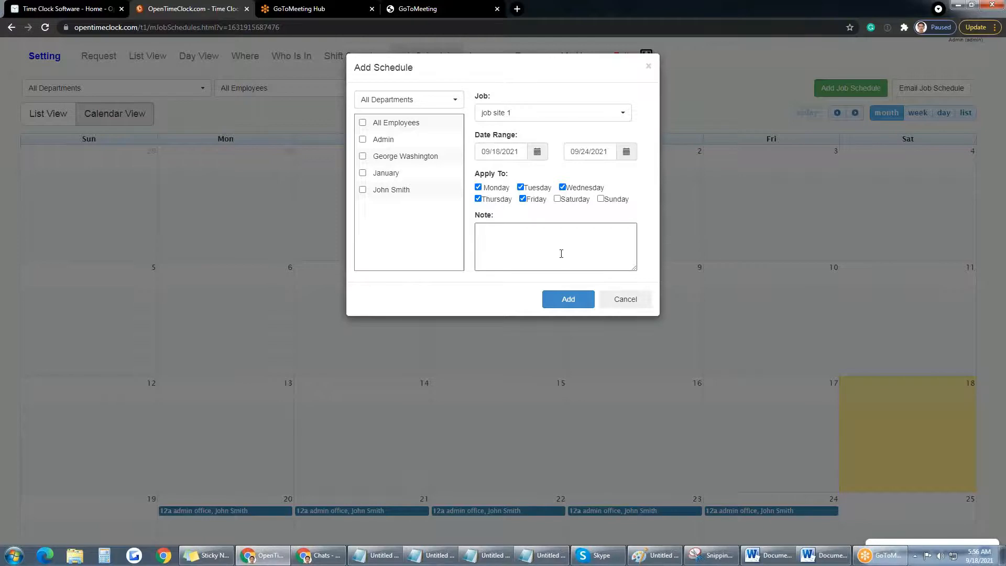
{"action": "left_click", "coordinate": [419, 191]}
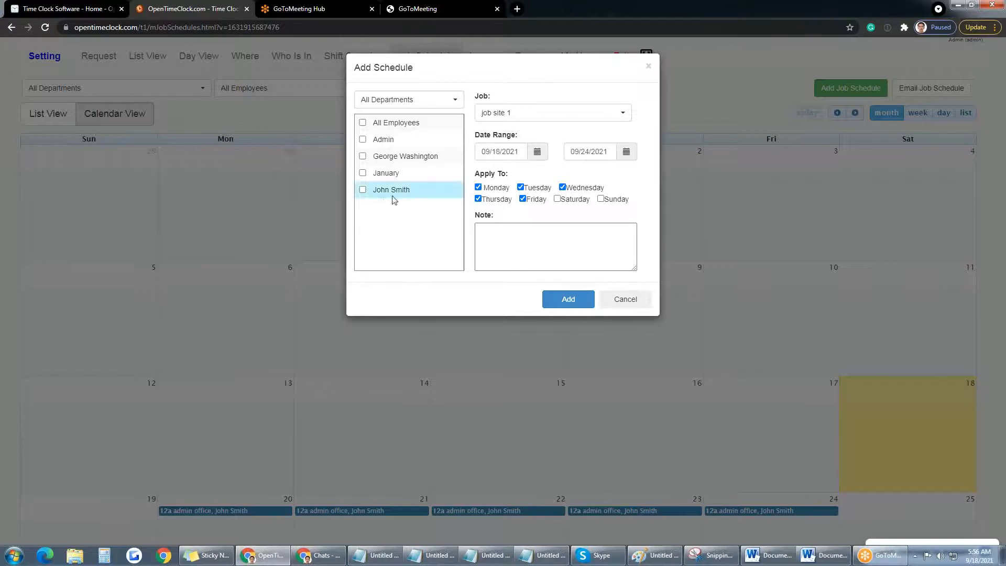
{"action": "left_click", "coordinate": [565, 112]}
{"action": "left_click", "coordinate": [515, 168]}
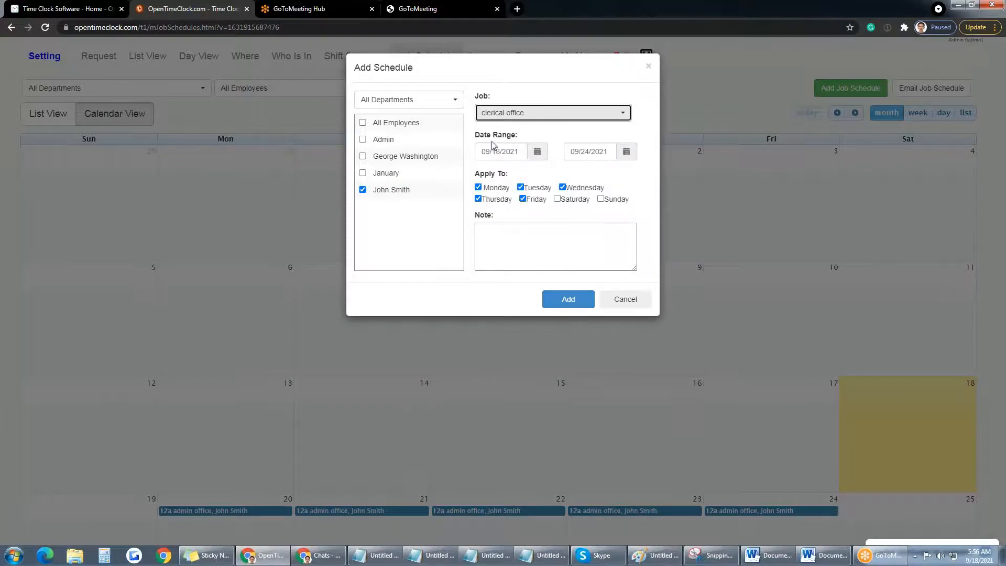
{"action": "left_click", "coordinate": [570, 299]}
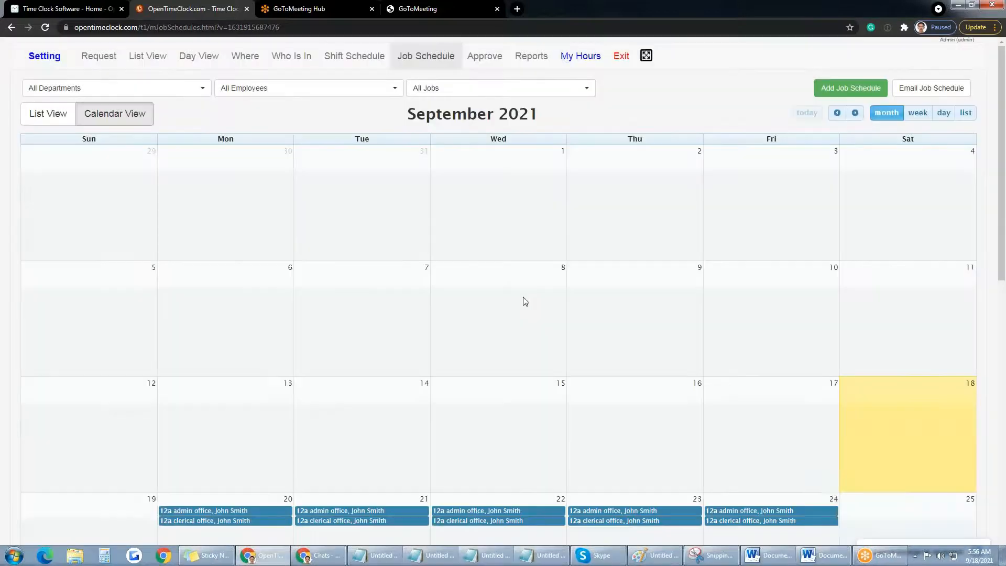
{"action": "scroll", "coordinate": [168, 309], "scroll_direction": "down", "scroll_amount": 4}
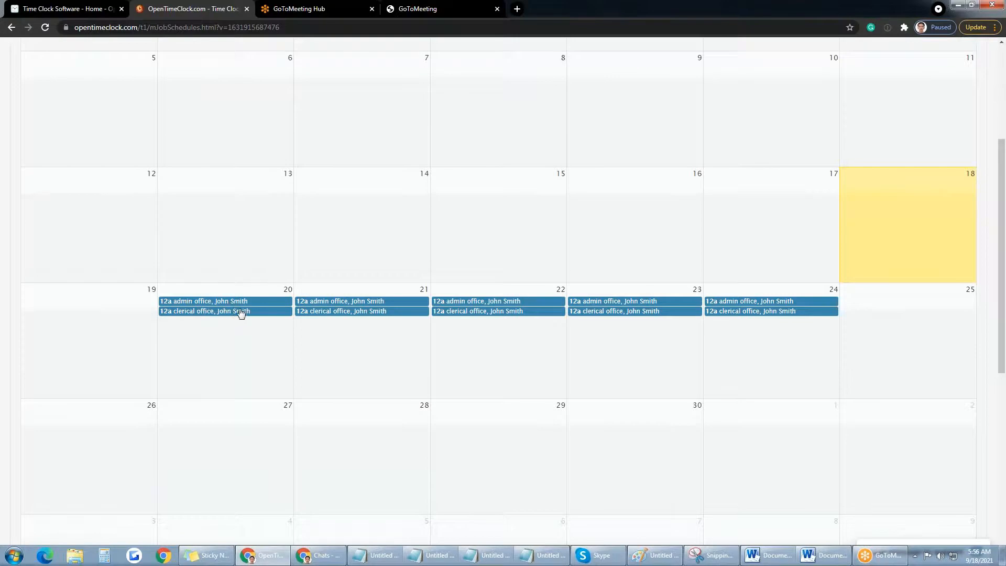
{"action": "scroll", "coordinate": [720, 99], "scroll_direction": "up", "scroll_amount": 4}
Step: On Shift Schedule, add the employee's morning shift for Monday–Friday, 09/18–09/24
{"action": "left_click", "coordinate": [364, 57]}
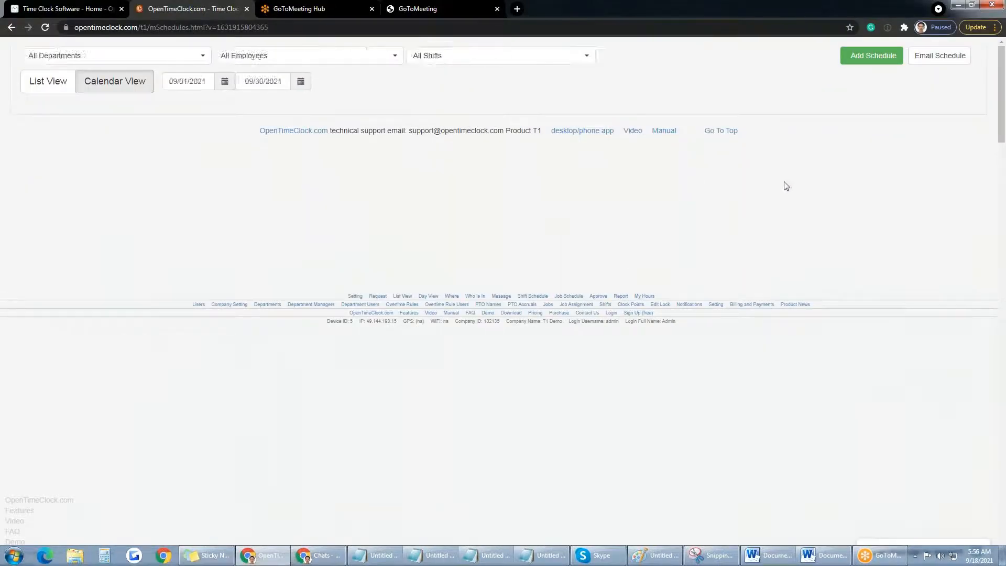
{"action": "left_click", "coordinate": [871, 88]}
{"action": "left_click", "coordinate": [363, 190]}
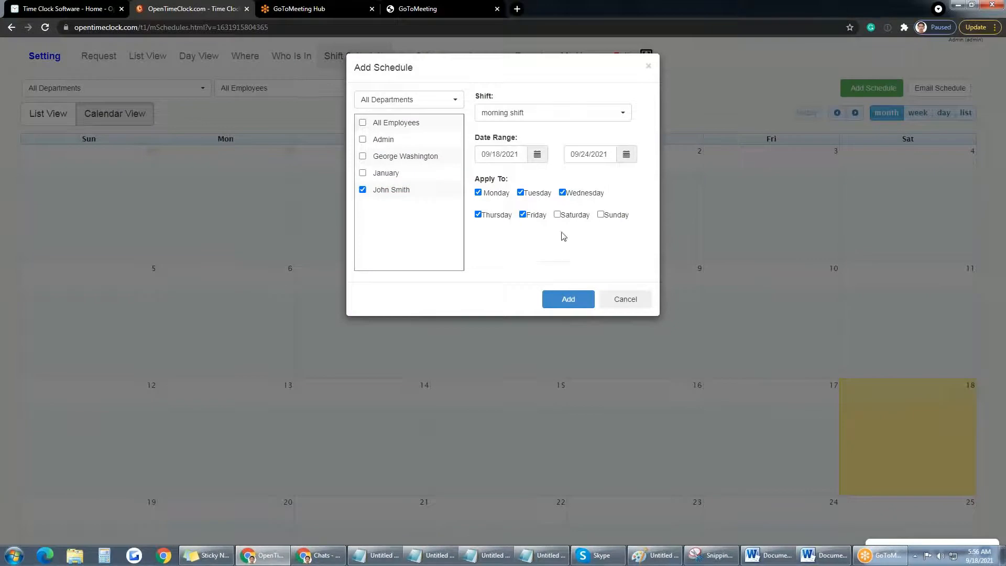
{"action": "left_click", "coordinate": [570, 301]}
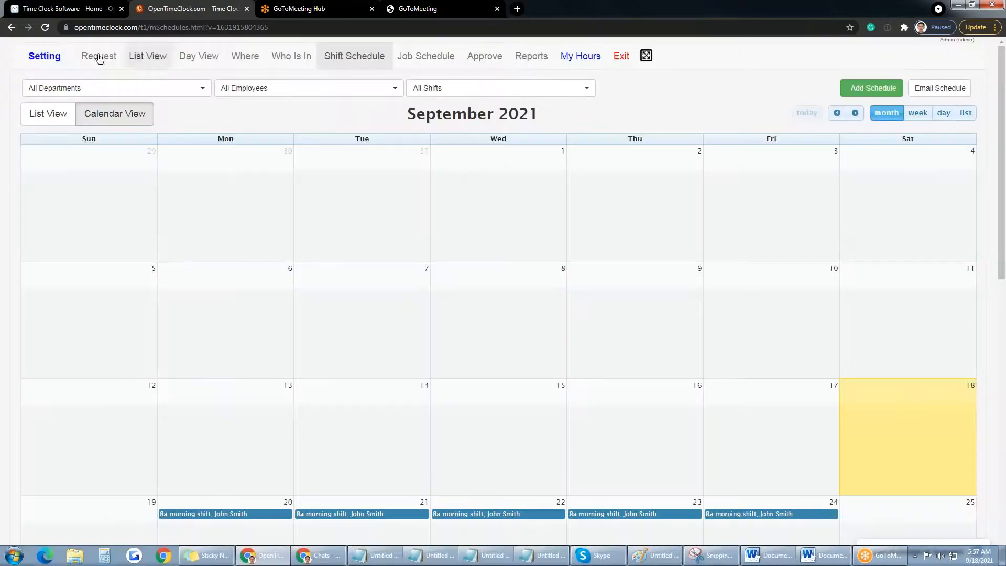
Step: In Settings > Shifts, start a new shift named 'afternoon shirt'
{"action": "left_click", "coordinate": [59, 55]}
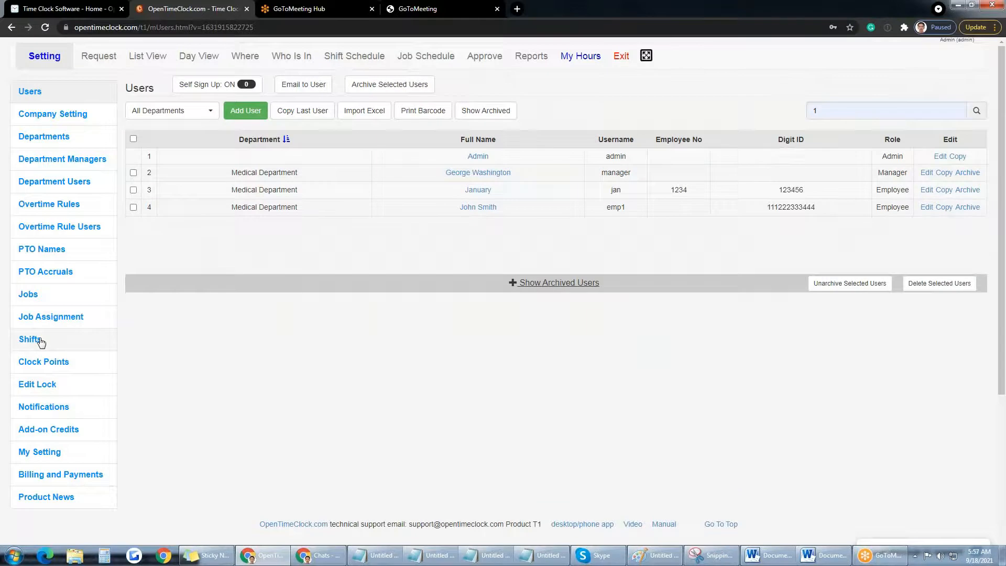
{"action": "left_click", "coordinate": [40, 340]}
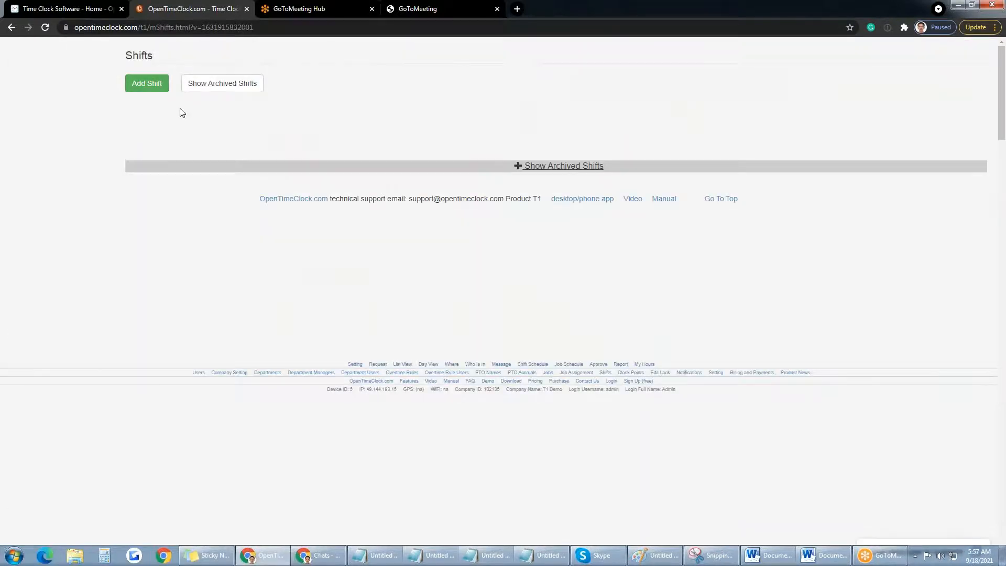
{"action": "left_click", "coordinate": [148, 83]}
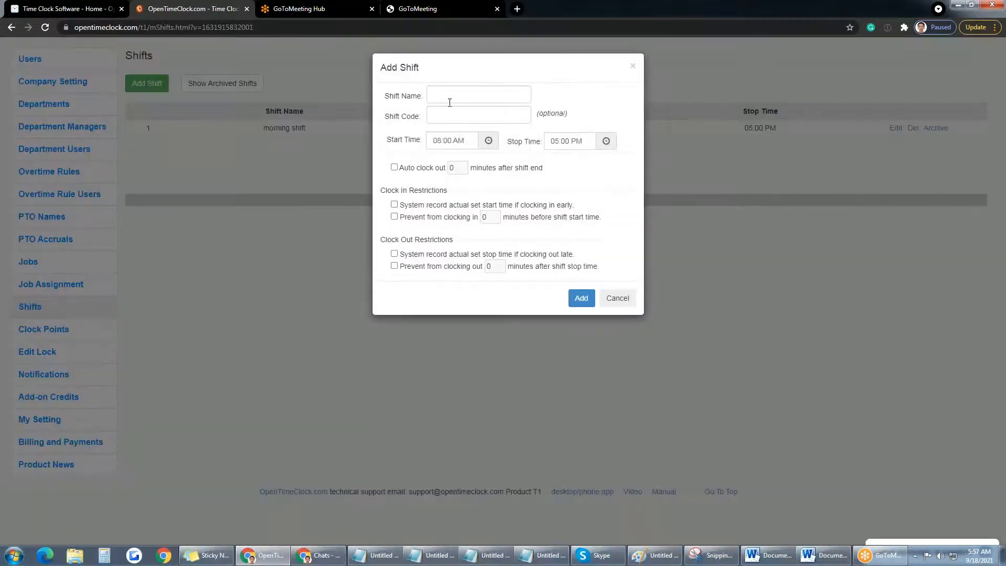
{"action": "left_click", "coordinate": [450, 99]}
{"action": "type", "text": "afternoon shirt"}
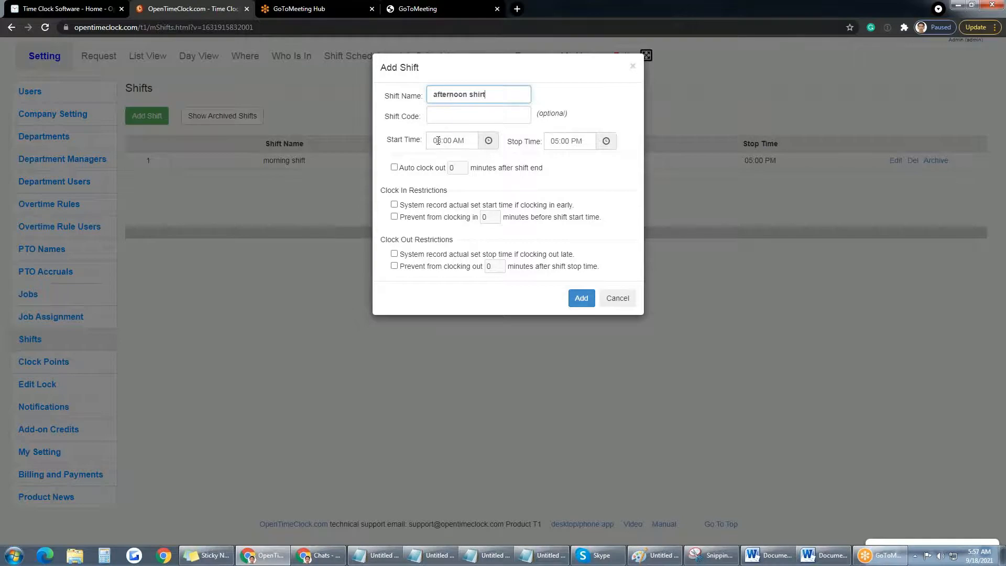
Step: Set the new shift's hours to 02:00 PM–10:00 PM and save it
{"action": "left_click", "coordinate": [438, 141]}
{"action": "key", "text": "BackSpace"}
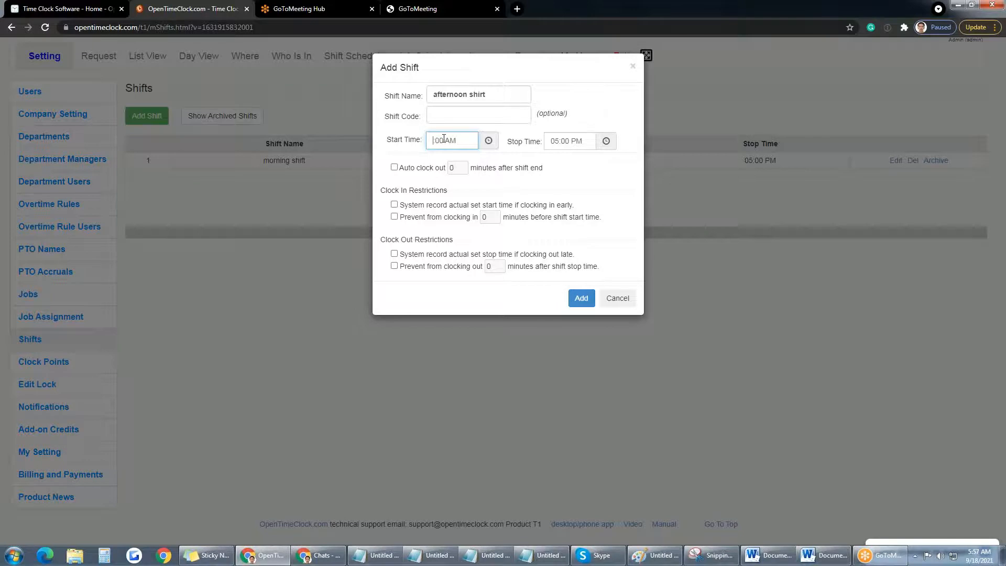
{"action": "type", "text": "02"}
{"action": "left_click", "coordinate": [551, 140]}
{"action": "type", "text": "10"}
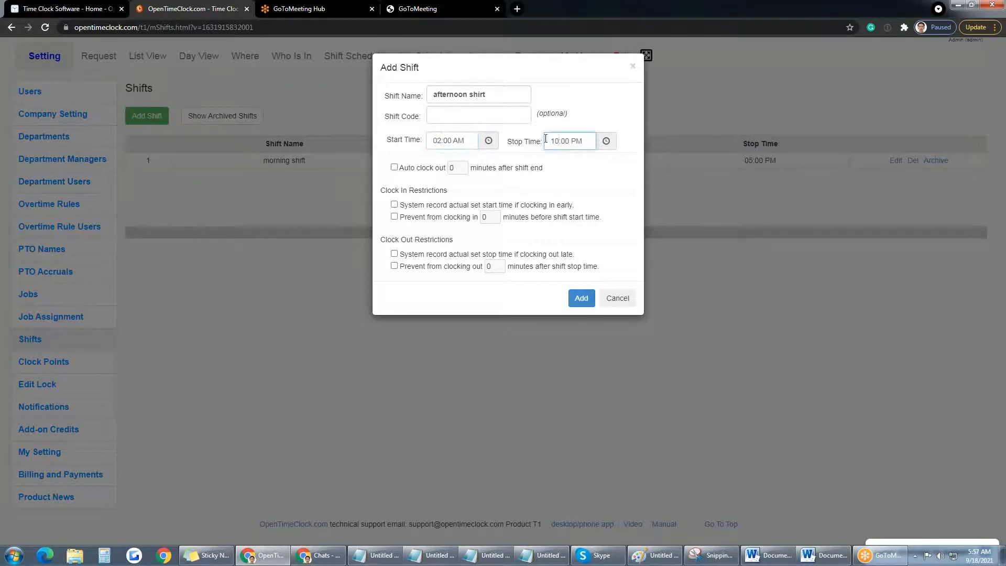
{"action": "left_click", "coordinate": [438, 140]}
{"action": "left_click", "coordinate": [459, 138]}
{"action": "type", "text": "p"}
{"action": "key", "text": "Tab"}
{"action": "left_click", "coordinate": [587, 302]}
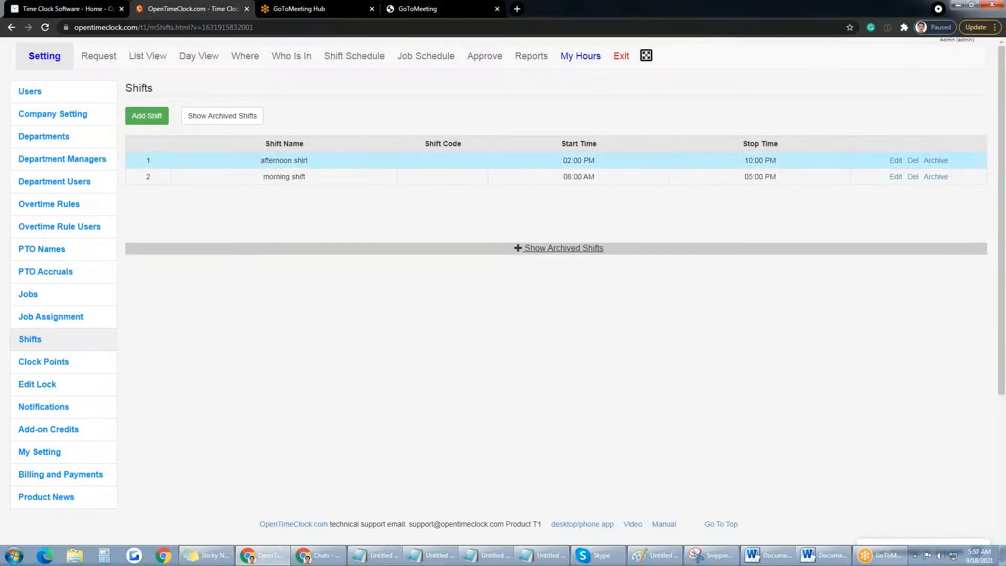
Step: Return to the September 2021 Shift Schedule calendar
{"action": "left_click", "coordinate": [362, 65]}
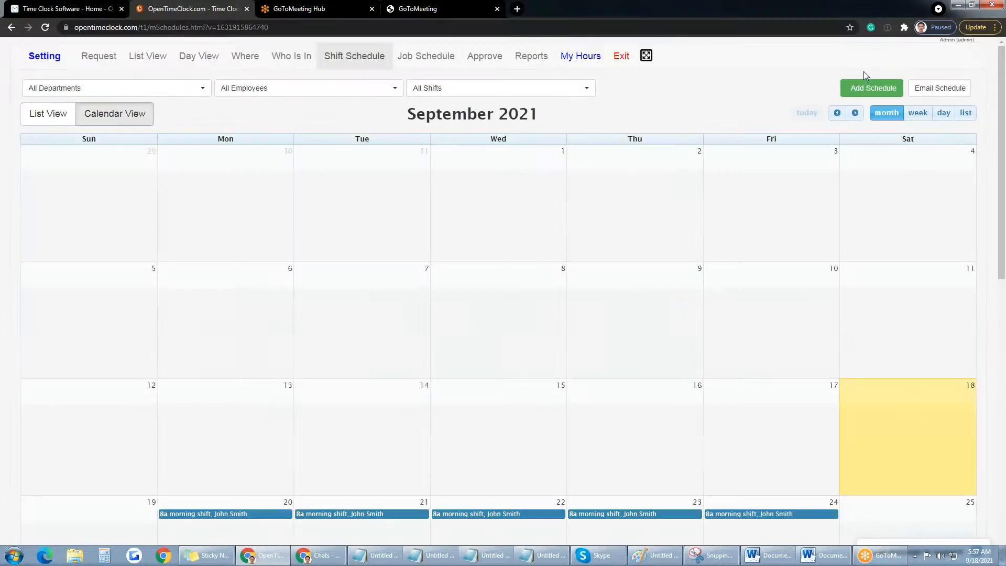
Step: Reschedule the employee to the afternoon shirt shift for 20–24 September and review the calendar
{"action": "left_click", "coordinate": [859, 88]}
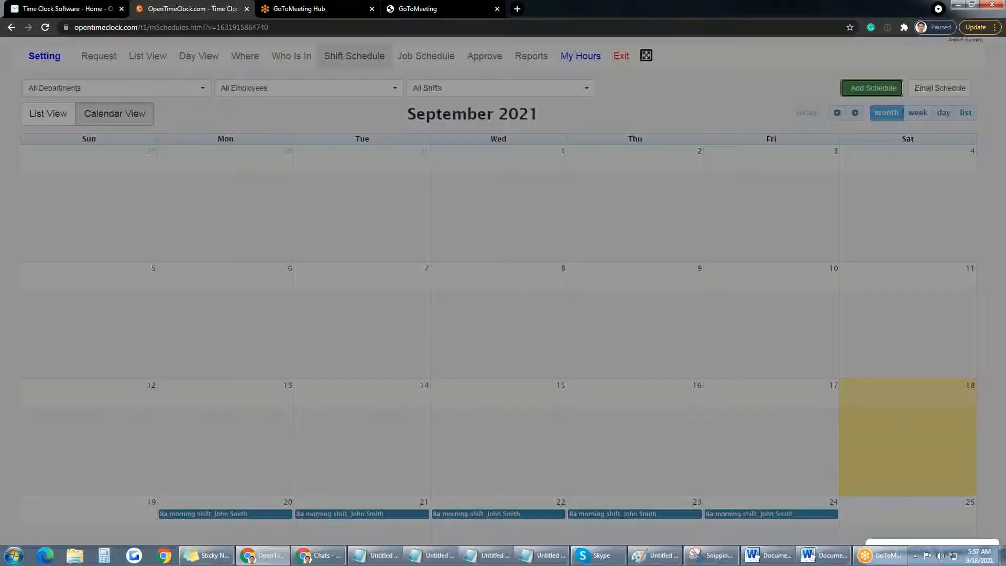
{"action": "left_click", "coordinate": [363, 189]}
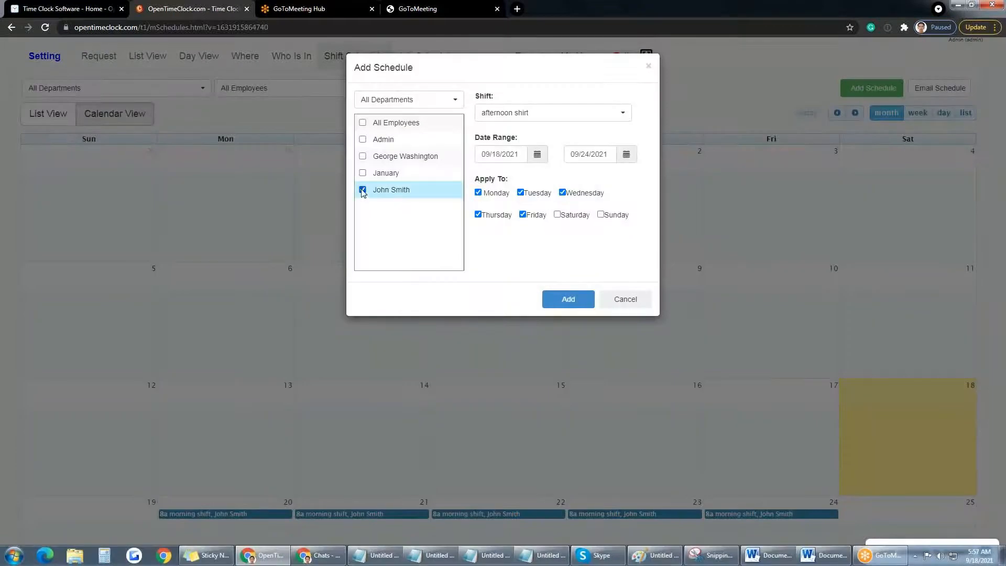
{"action": "left_click", "coordinate": [553, 120]}
{"action": "left_click", "coordinate": [530, 155]}
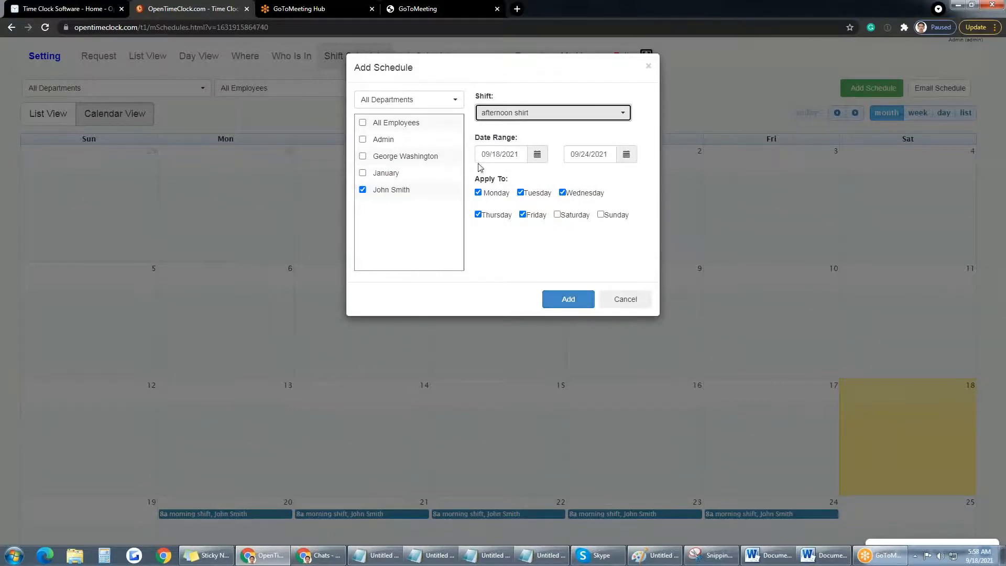
{"action": "left_click", "coordinate": [564, 299]}
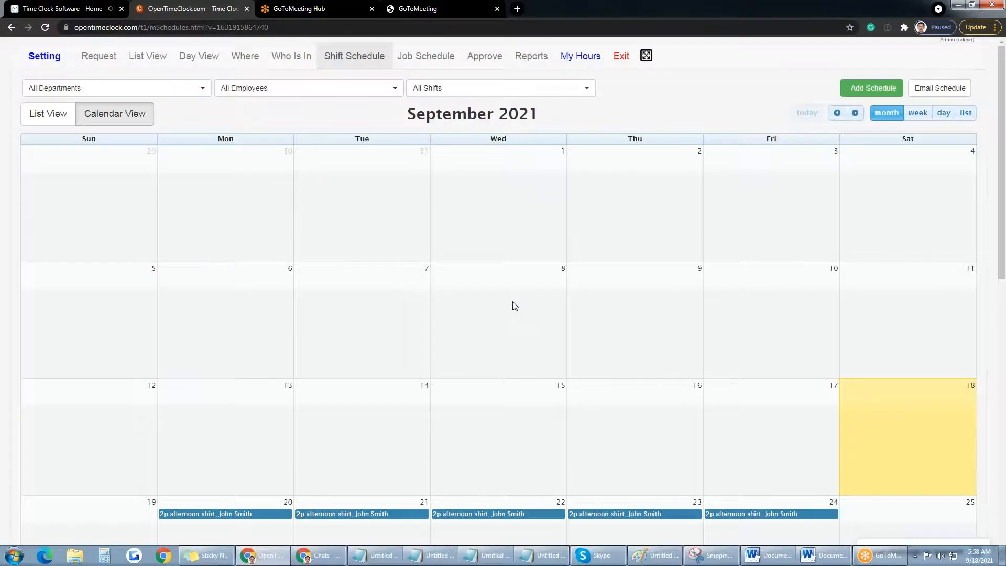
{"action": "scroll", "coordinate": [515, 306], "scroll_direction": "down", "scroll_amount": 5}
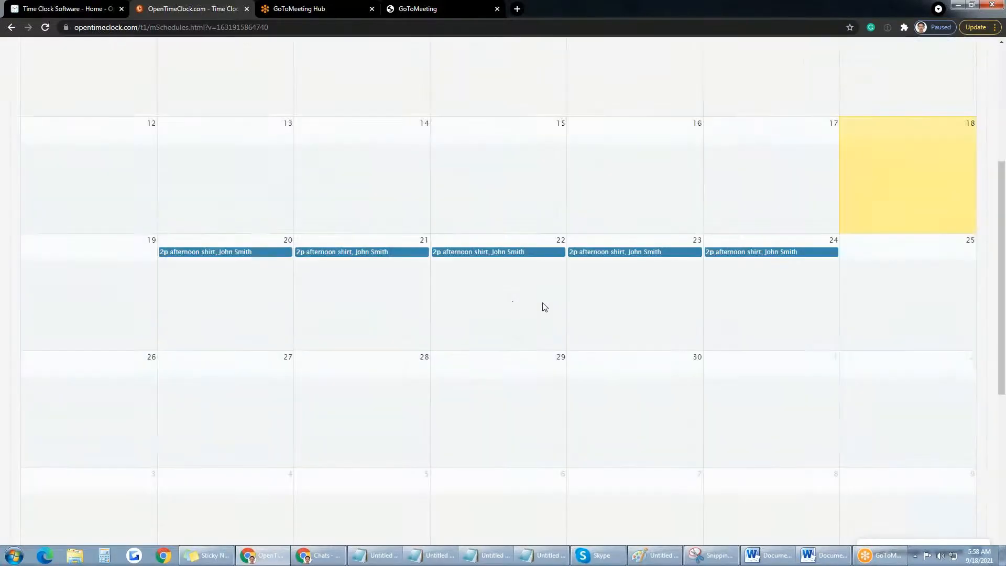
{"action": "scroll", "coordinate": [743, 238], "scroll_direction": "up", "scroll_amount": 5}
Step: Reassign the employee to the morning shift for 20–24 September and check the calendar
{"action": "left_click", "coordinate": [873, 90]}
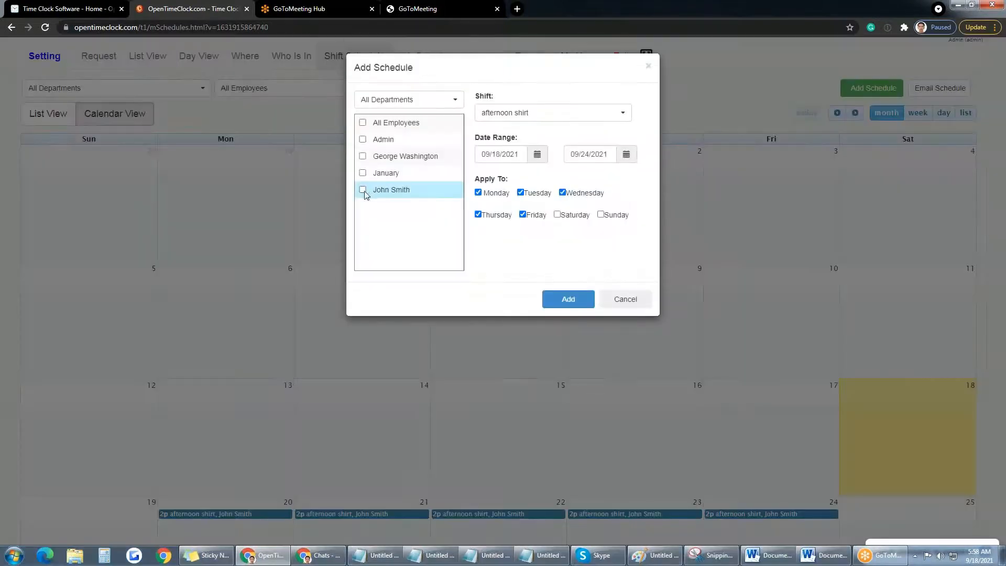
{"action": "left_click", "coordinate": [362, 189]}
{"action": "left_click", "coordinate": [524, 114]}
{"action": "left_click", "coordinate": [504, 167]}
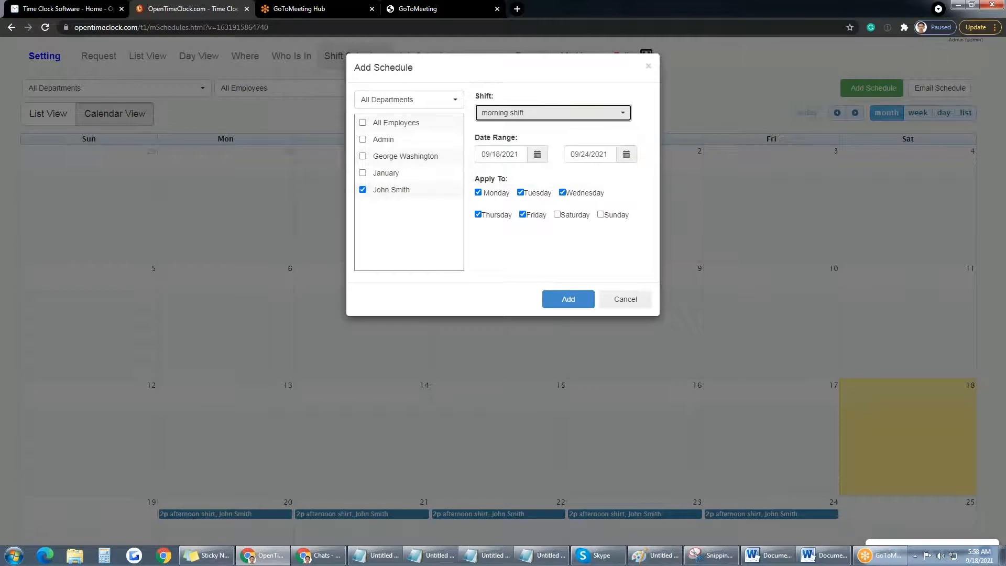
{"action": "left_click", "coordinate": [567, 299]}
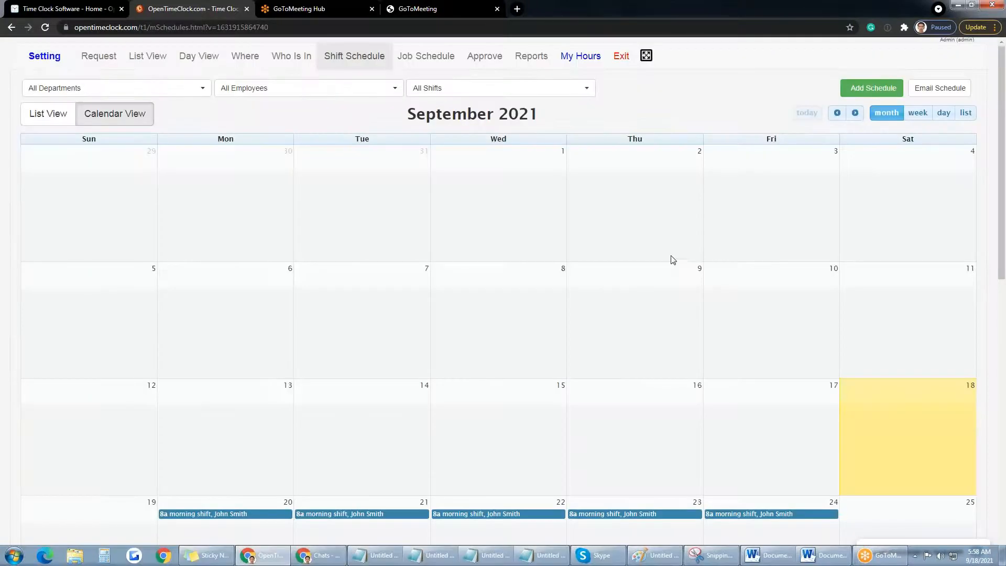
{"action": "scroll", "coordinate": [501, 285], "scroll_direction": "down", "scroll_amount": 4}
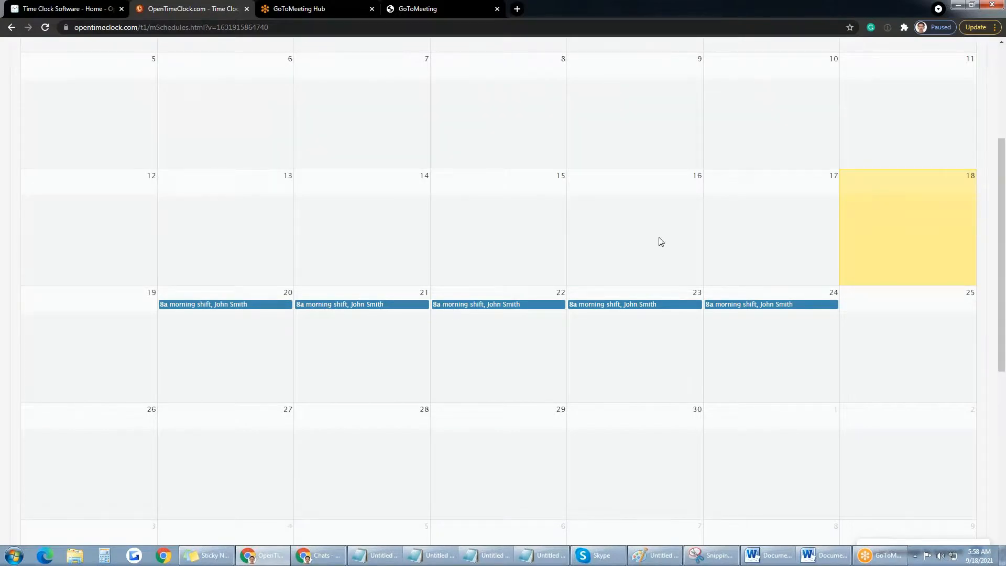
{"action": "scroll", "coordinate": [659, 239], "scroll_direction": "up", "scroll_amount": 4}
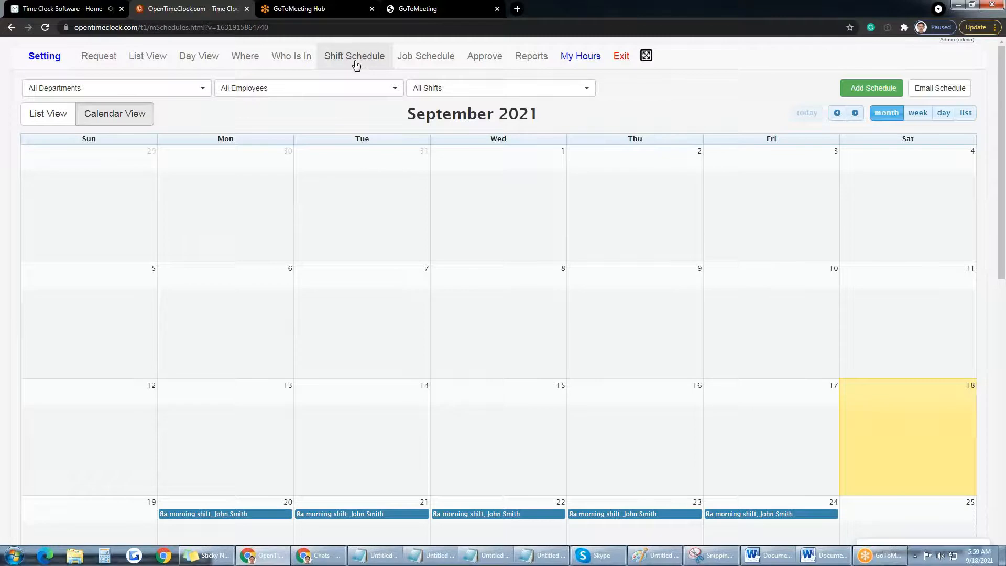
Step: View the Users settings, then open the Approve page showing Admin's September 2021 timesheet
{"action": "left_click", "coordinate": [39, 61]}
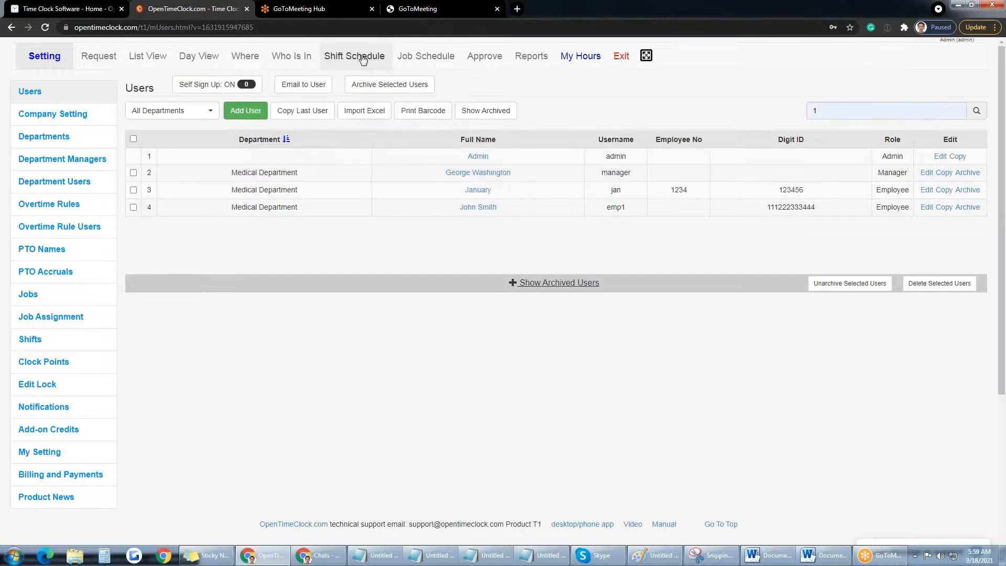
{"action": "left_click", "coordinate": [492, 65]}
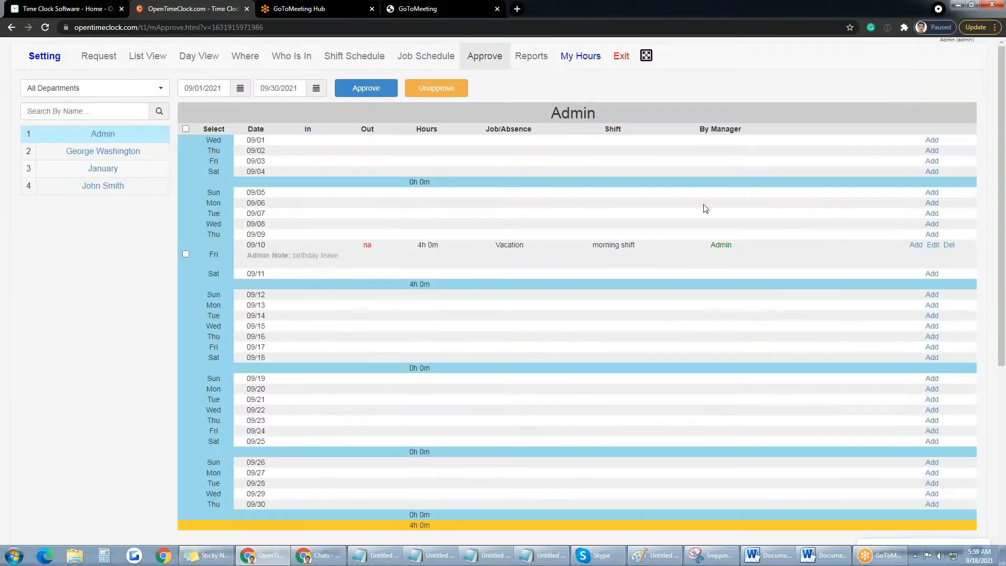
Step: Show the third employee's timesheet and approve the 09/01 entry
{"action": "left_click", "coordinate": [109, 173]}
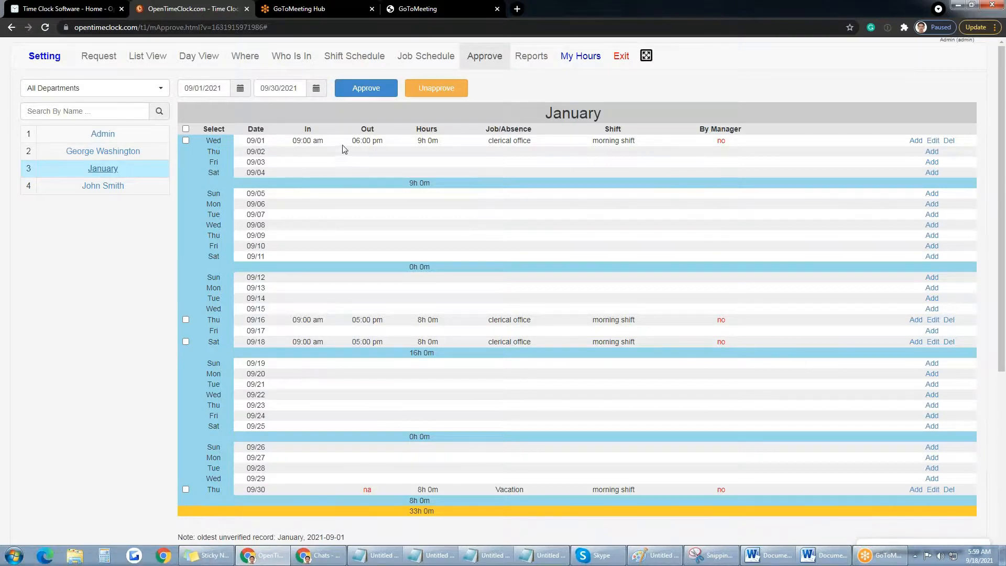
{"action": "double_click", "coordinate": [722, 140]}
{"action": "left_click", "coordinate": [711, 160]}
{"action": "left_click_drag", "start_coordinate": [716, 141], "coordinate": [720, 142]}
{"action": "left_click", "coordinate": [727, 141]}
{"action": "left_click", "coordinate": [379, 94]}
{"action": "left_click_drag", "start_coordinate": [736, 141], "coordinate": [710, 141]}
Step: Approve the 09/16 and 09/18 time entries together
{"action": "left_click", "coordinate": [185, 319]}
{"action": "left_click", "coordinate": [185, 342]}
{"action": "left_click", "coordinate": [376, 94]}
Step: Check the 09/16 in/out times and Admin approval, then unapprove the 09/18 entry
{"action": "double_click", "coordinate": [295, 320]}
{"action": "double_click", "coordinate": [356, 320]}
{"action": "double_click", "coordinate": [728, 319]}
{"action": "left_click", "coordinate": [756, 327]}
{"action": "double_click", "coordinate": [728, 320]}
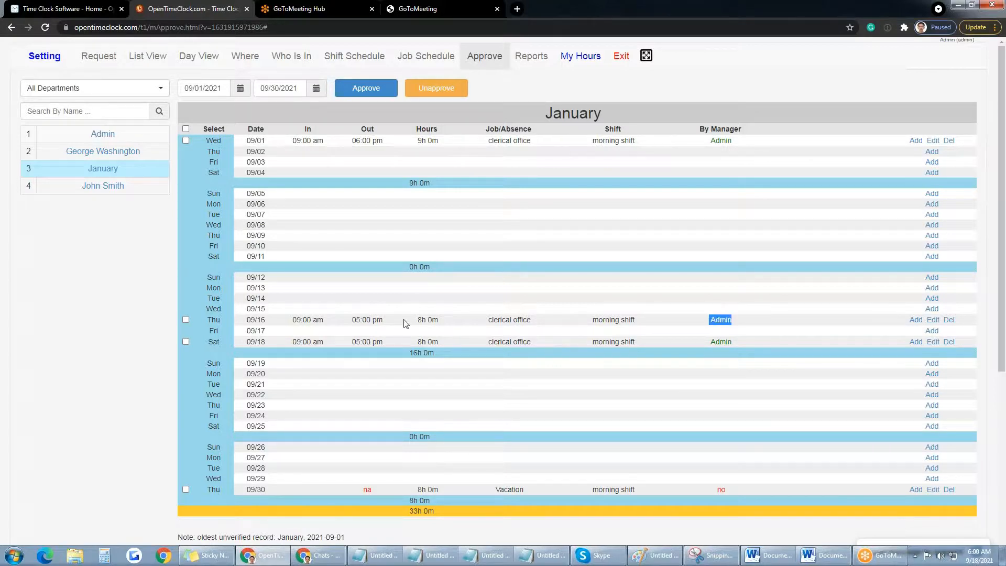
{"action": "left_click_drag", "start_coordinate": [370, 319], "coordinate": [289, 323]}
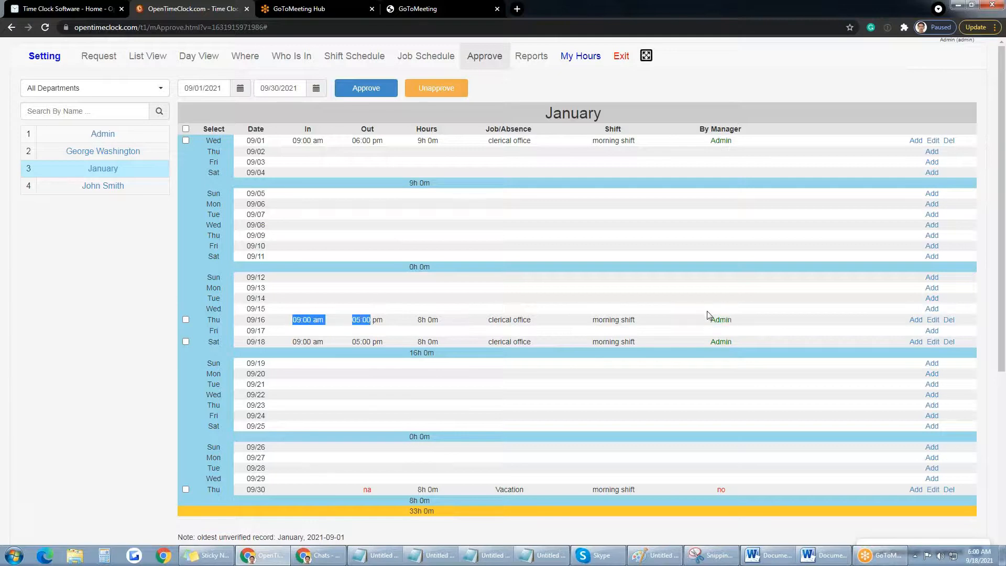
{"action": "left_click", "coordinate": [759, 324]}
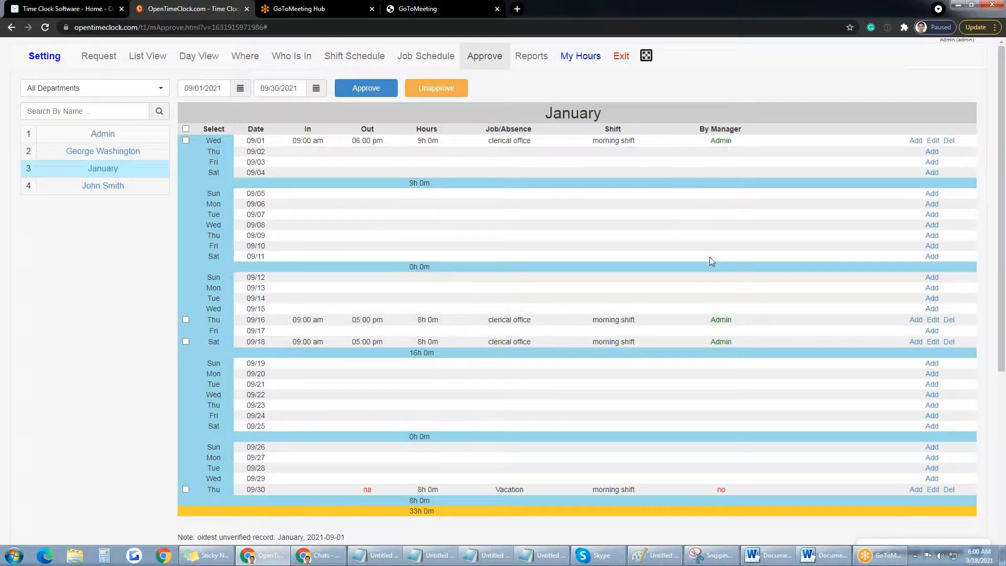
{"action": "left_click", "coordinate": [186, 341]}
{"action": "left_click", "coordinate": [454, 93]}
{"action": "left_click", "coordinate": [529, 62]}
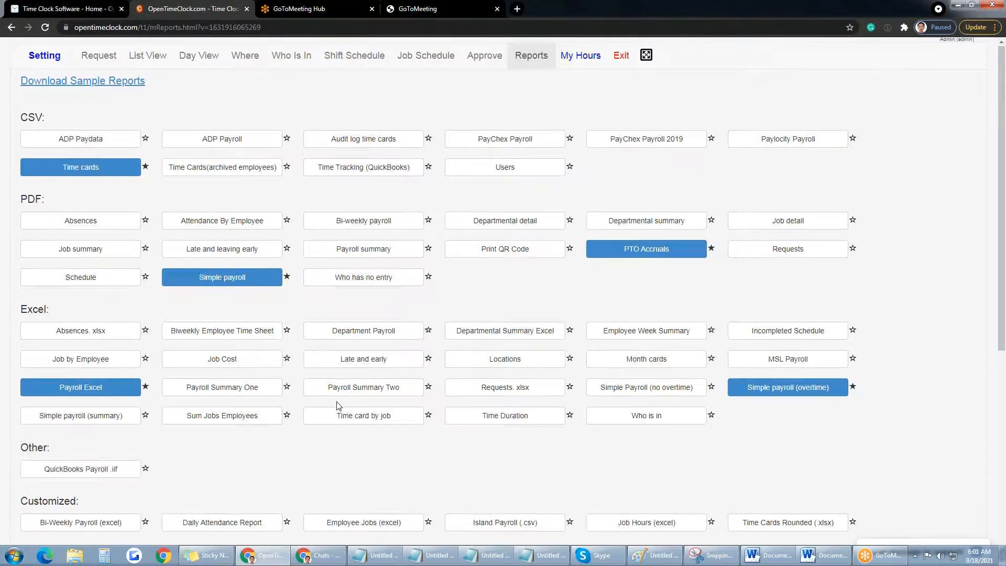
{"action": "scroll", "coordinate": [94, 394], "scroll_direction": "down", "scroll_amount": 1}
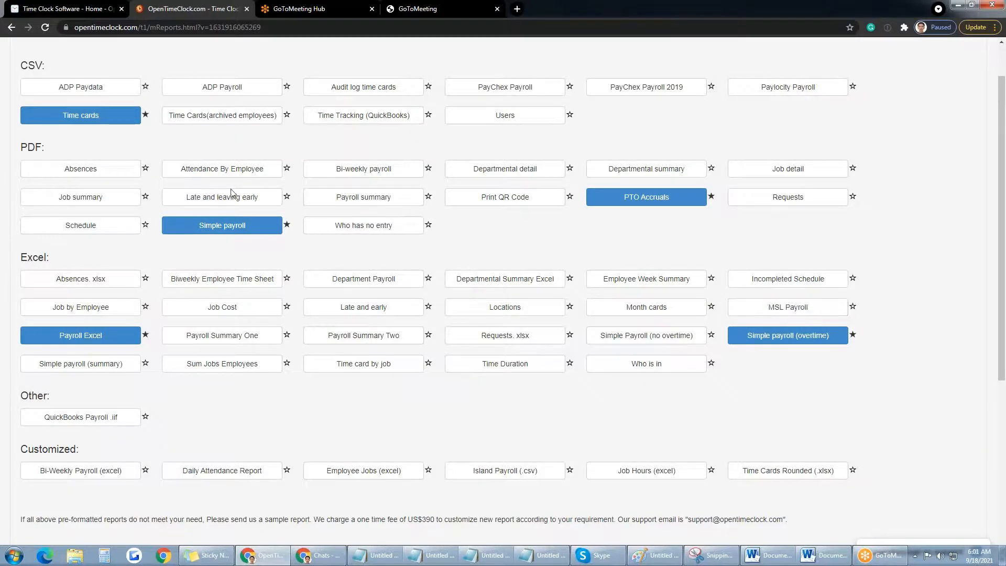
{"action": "scroll", "coordinate": [158, 220], "scroll_direction": "up", "scroll_amount": 1}
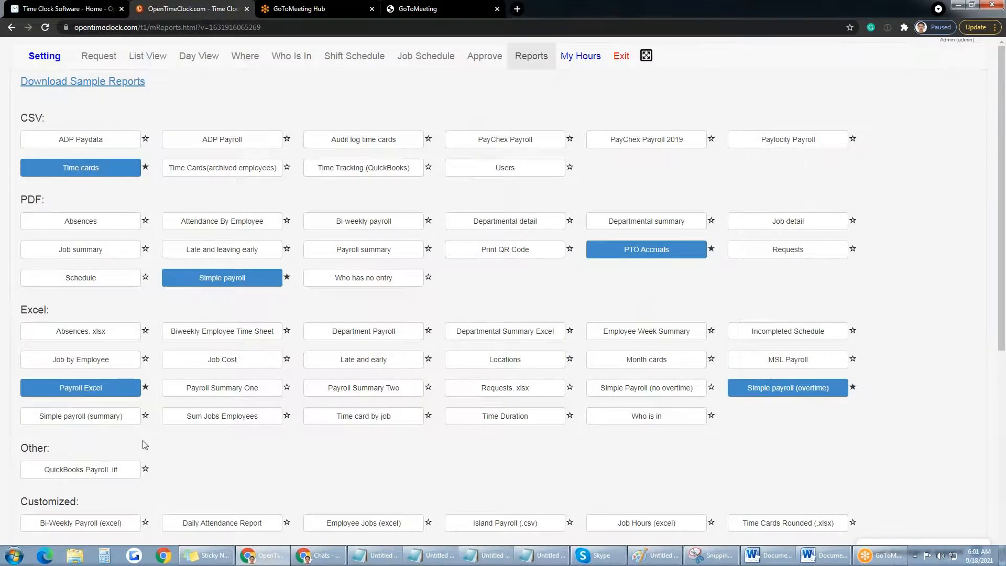
{"action": "scroll", "coordinate": [142, 442], "scroll_direction": "down", "scroll_amount": 2}
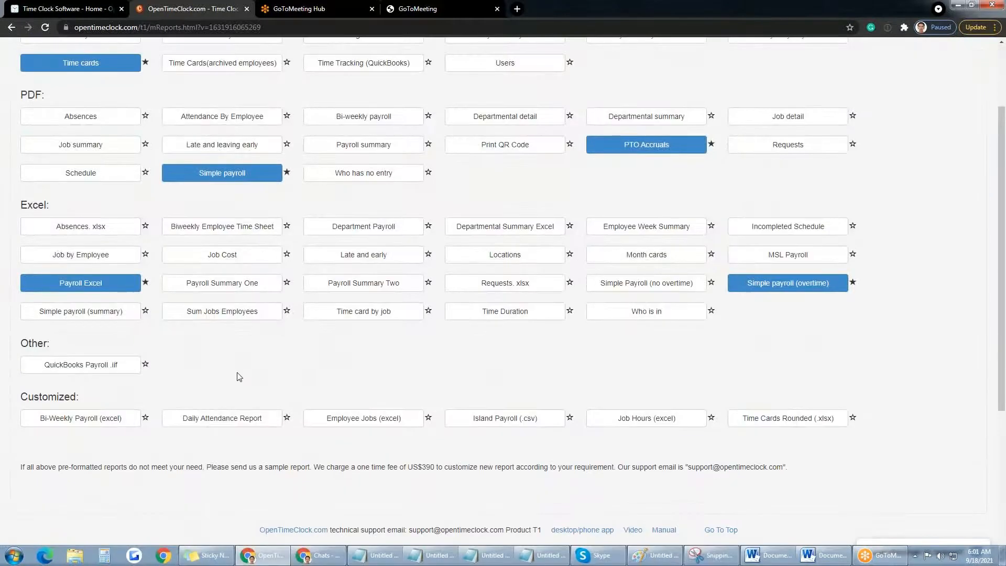
{"action": "scroll", "coordinate": [306, 362], "scroll_direction": "up", "scroll_amount": 1}
{"action": "scroll", "coordinate": [306, 362], "scroll_direction": "down", "scroll_amount": 2}
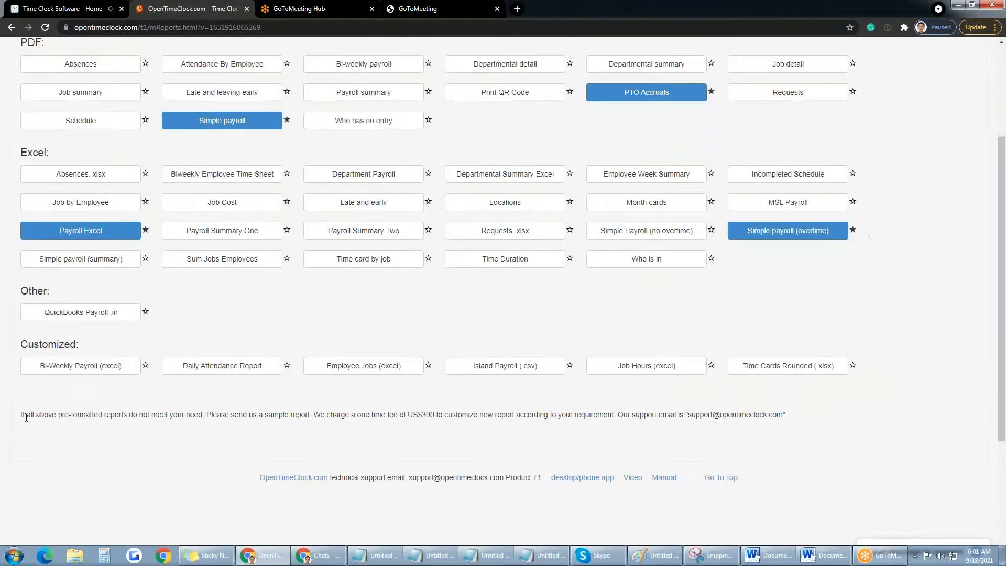
{"action": "left_click_drag", "start_coordinate": [435, 415], "coordinate": [325, 418]}
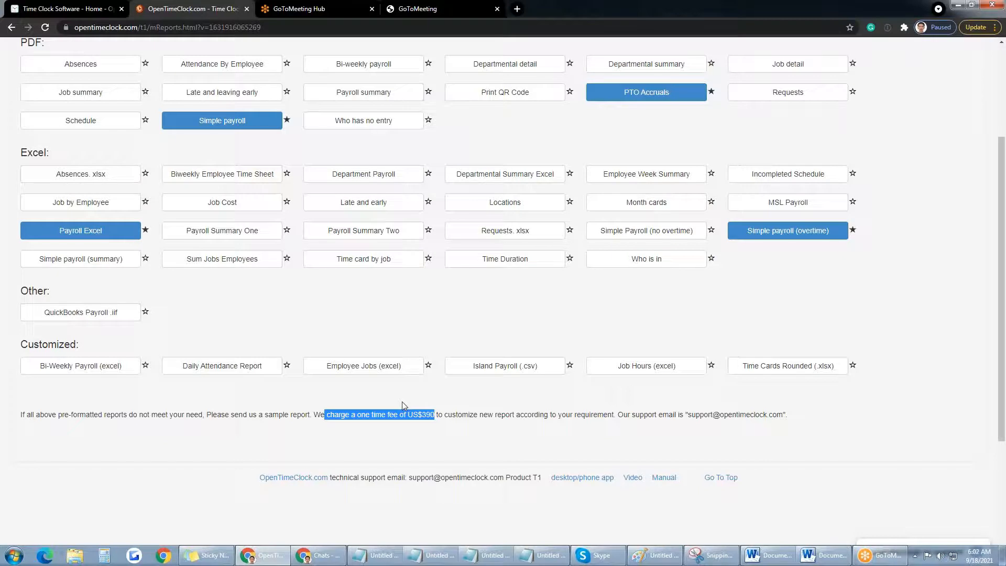
{"action": "left_click", "coordinate": [434, 398]}
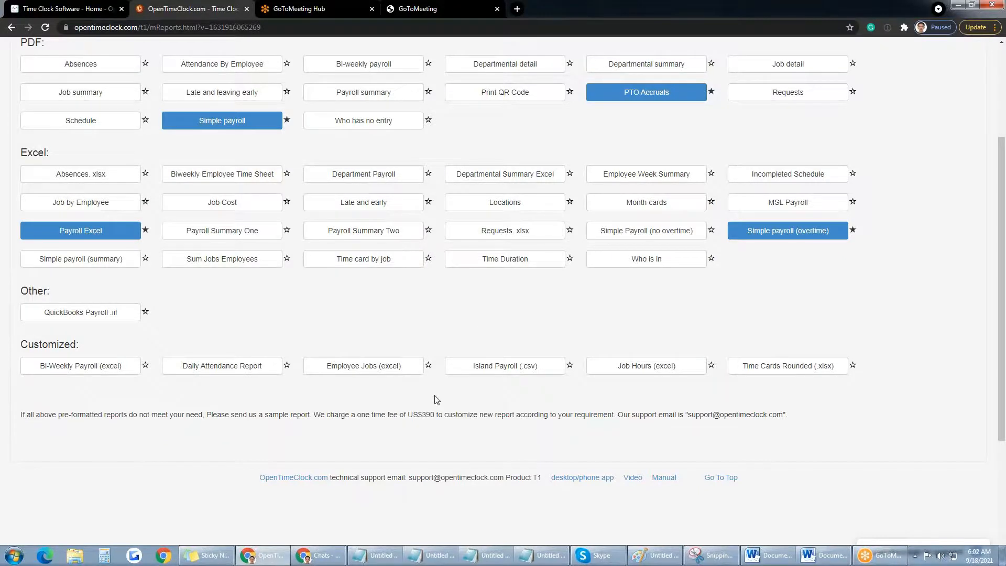
{"action": "scroll", "coordinate": [463, 333], "scroll_direction": "up", "scroll_amount": 3}
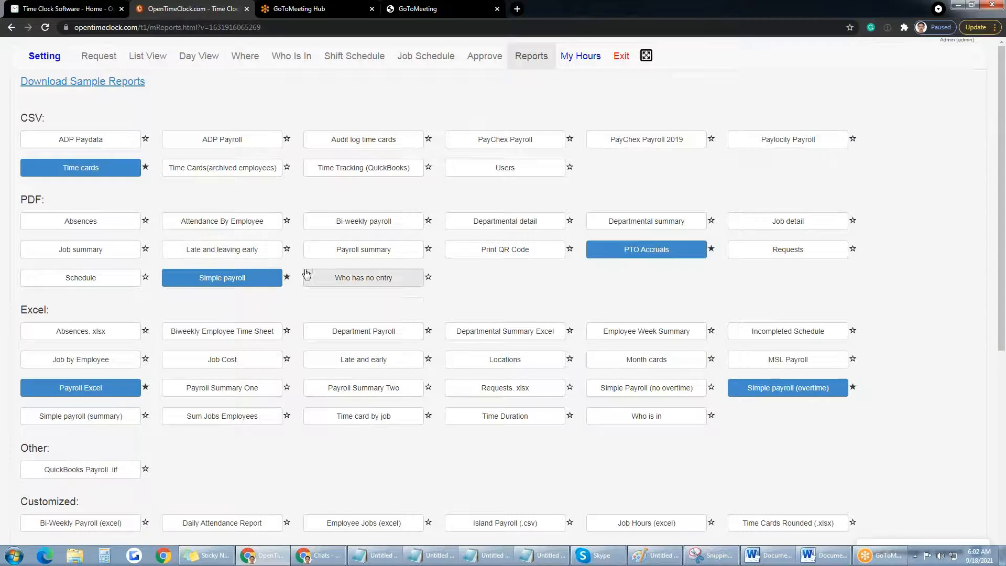
Step: Unstar Time cards, Payroll Excel, PTO Accruals and Simple payroll (overtime), keeping Simple payroll favourited
{"action": "left_click", "coordinate": [287, 278]}
{"action": "left_click", "coordinate": [145, 167]}
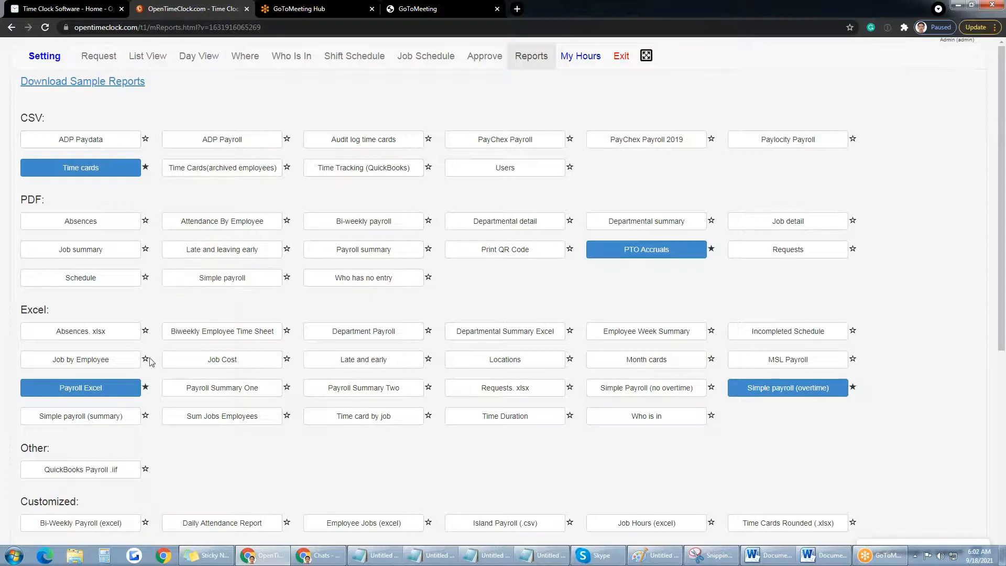
{"action": "left_click", "coordinate": [146, 387]}
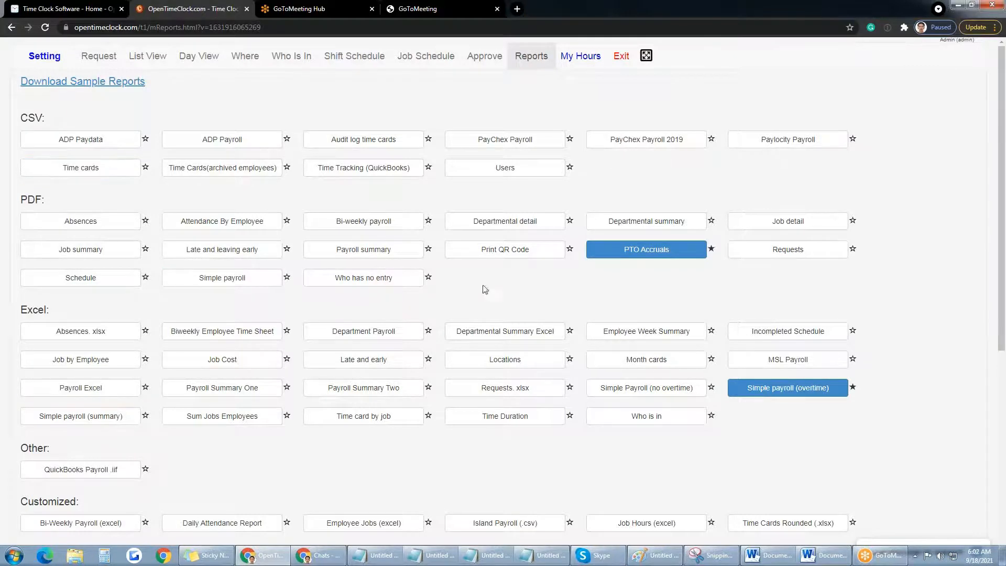
{"action": "left_click", "coordinate": [712, 249]}
{"action": "left_click", "coordinate": [853, 387]}
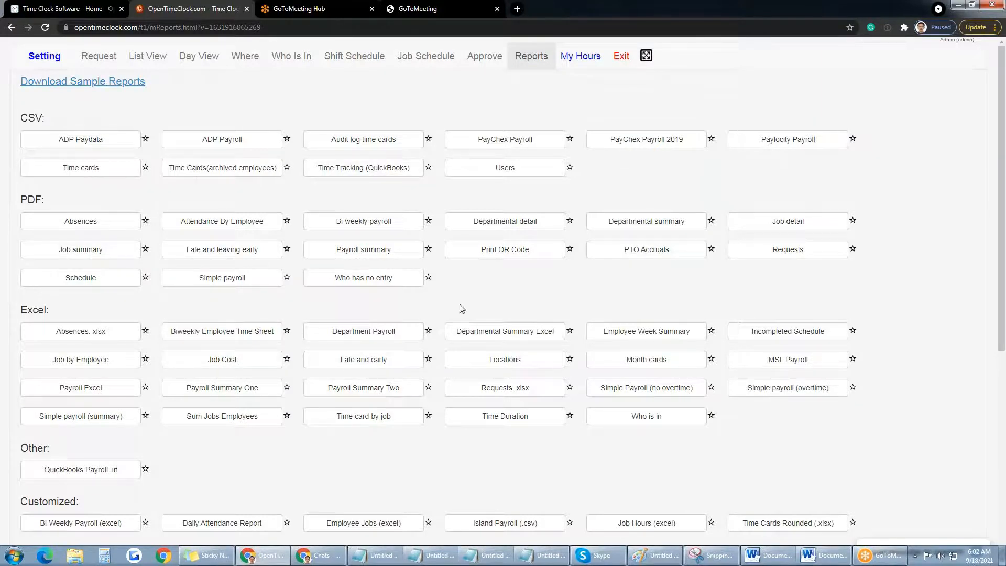
{"action": "left_click", "coordinate": [288, 280]}
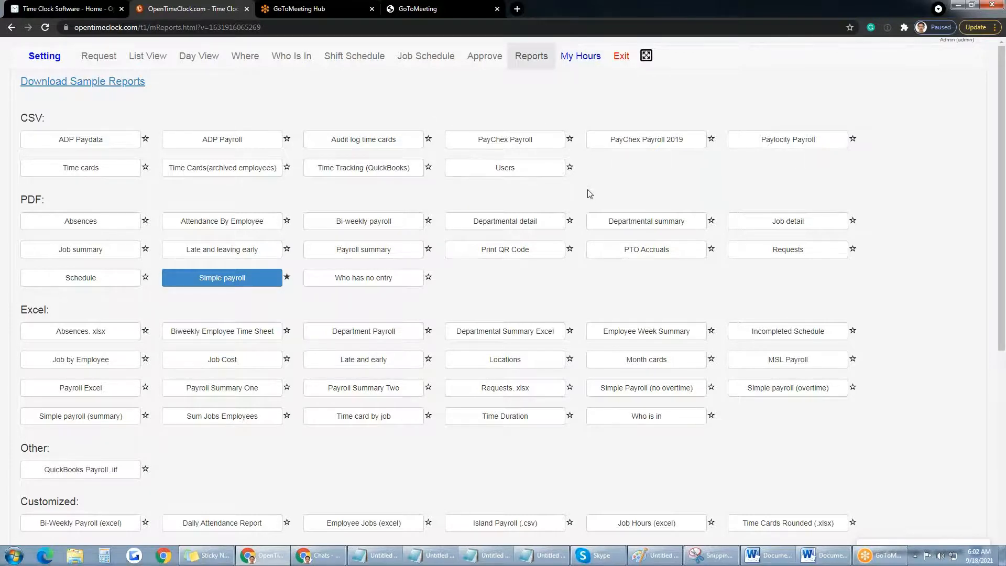
Step: Open My Hours to see the personal time list for 09/17–09/18/2021
{"action": "scroll", "coordinate": [590, 193], "scroll_direction": "down", "scroll_amount": 1}
{"action": "scroll", "coordinate": [590, 194], "scroll_direction": "up", "scroll_amount": 1}
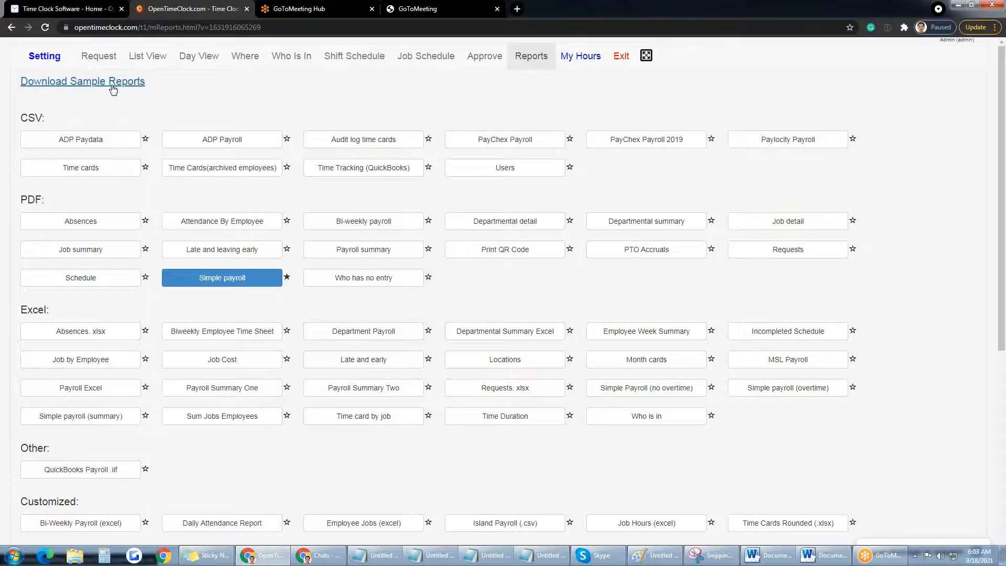
{"action": "left_click", "coordinate": [581, 62]}
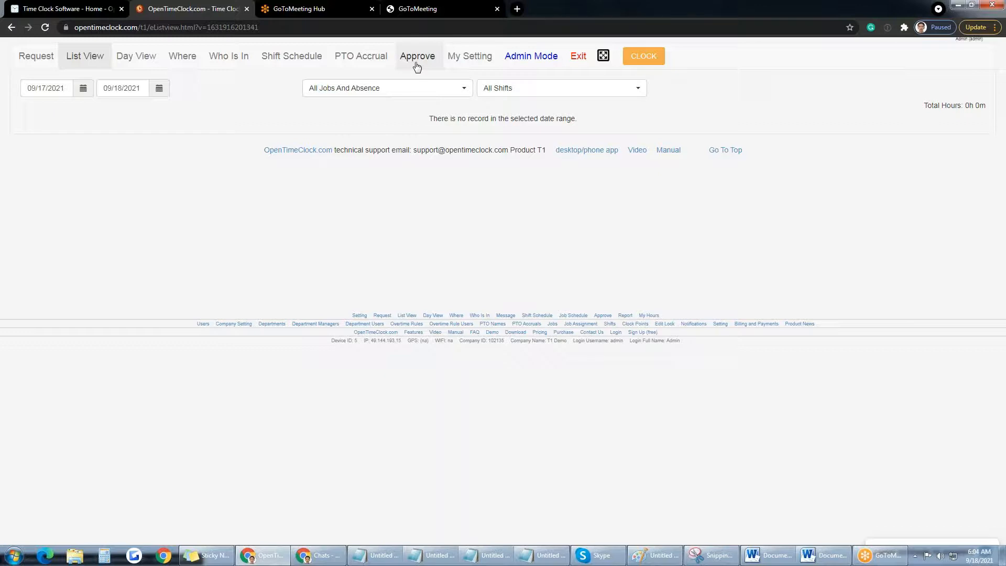
{"action": "left_click", "coordinate": [478, 62]}
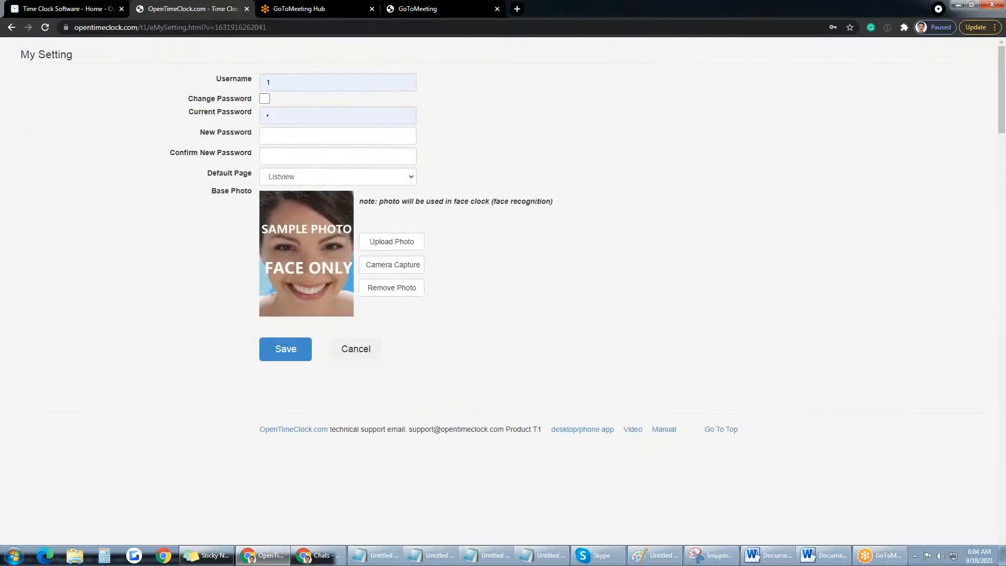
{"action": "left_click", "coordinate": [283, 82]}
{"action": "left_click", "coordinate": [474, 117]}
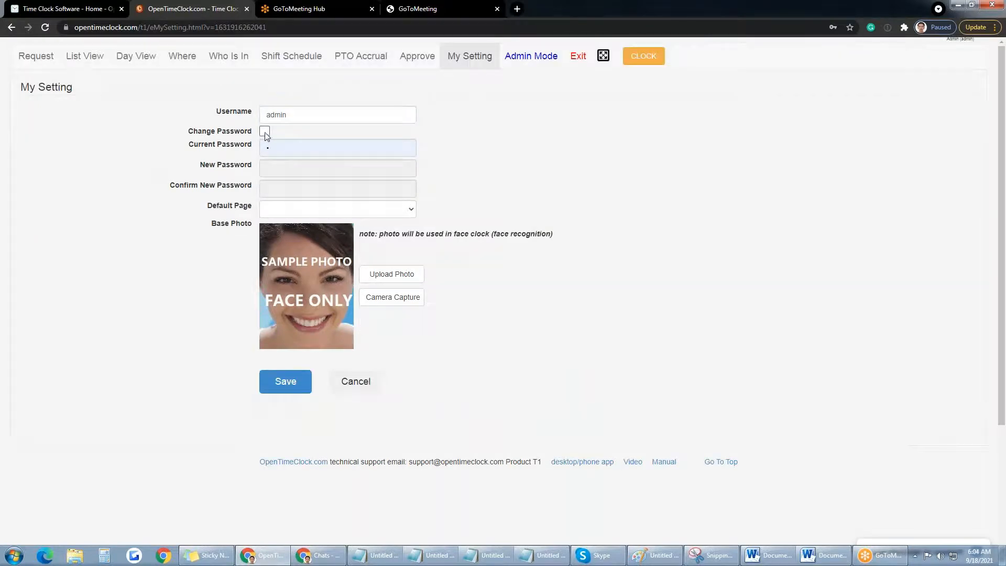
{"action": "left_click", "coordinate": [265, 132]}
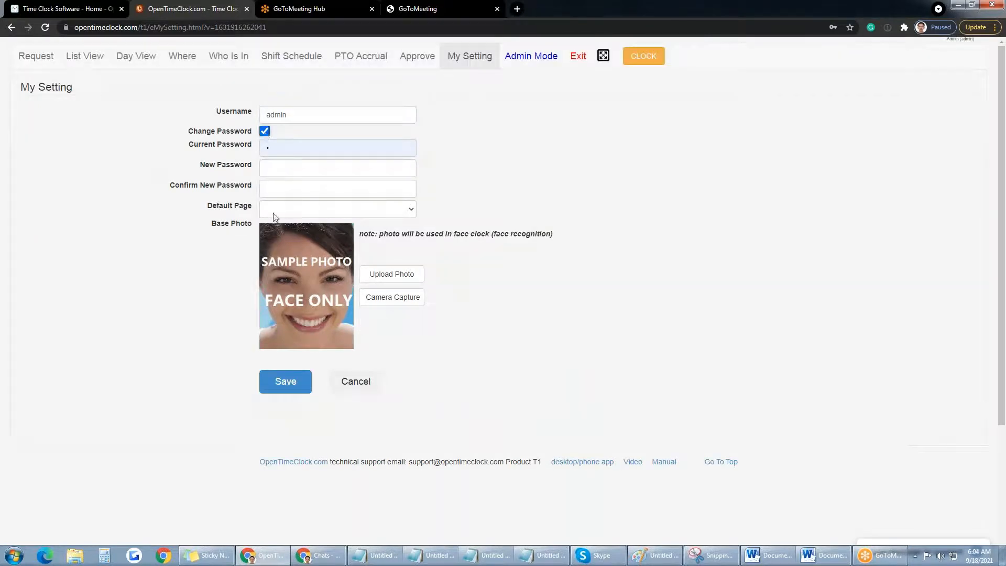
{"action": "left_click", "coordinate": [264, 131]}
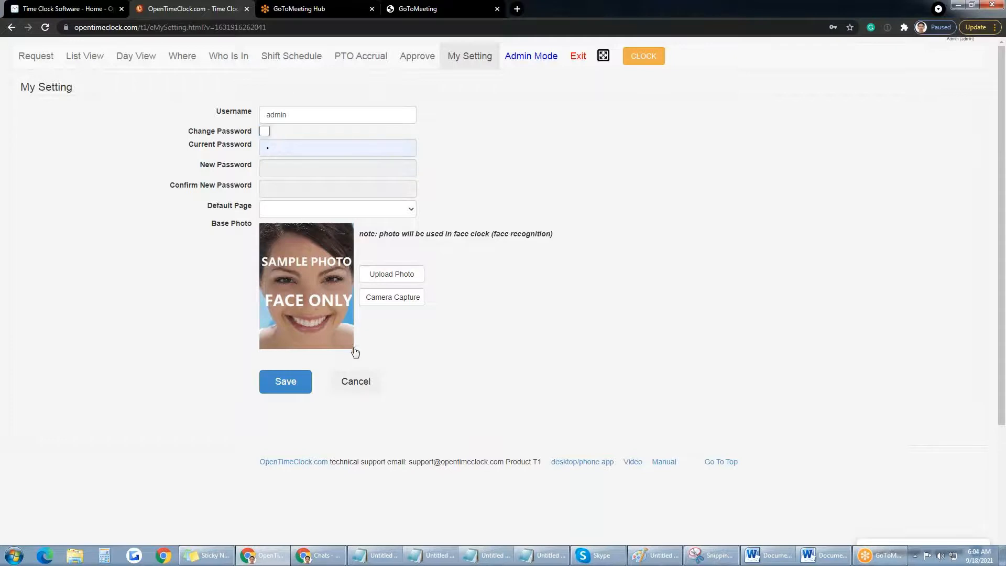
{"action": "left_click", "coordinate": [364, 387]}
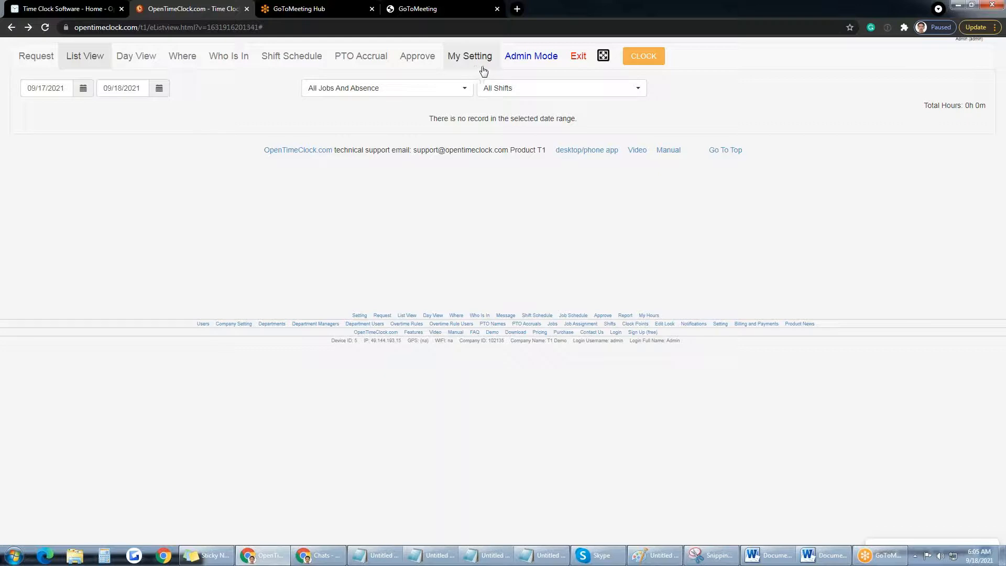
Step: Return to Admin Mode and bring up the Users list under Setting
{"action": "left_click", "coordinate": [533, 58]}
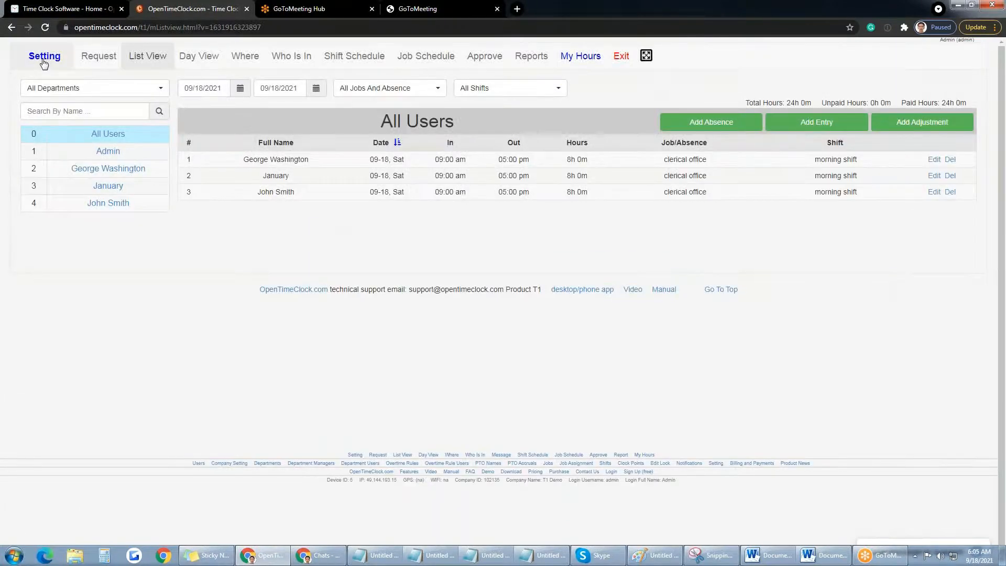
{"action": "left_click", "coordinate": [44, 62]}
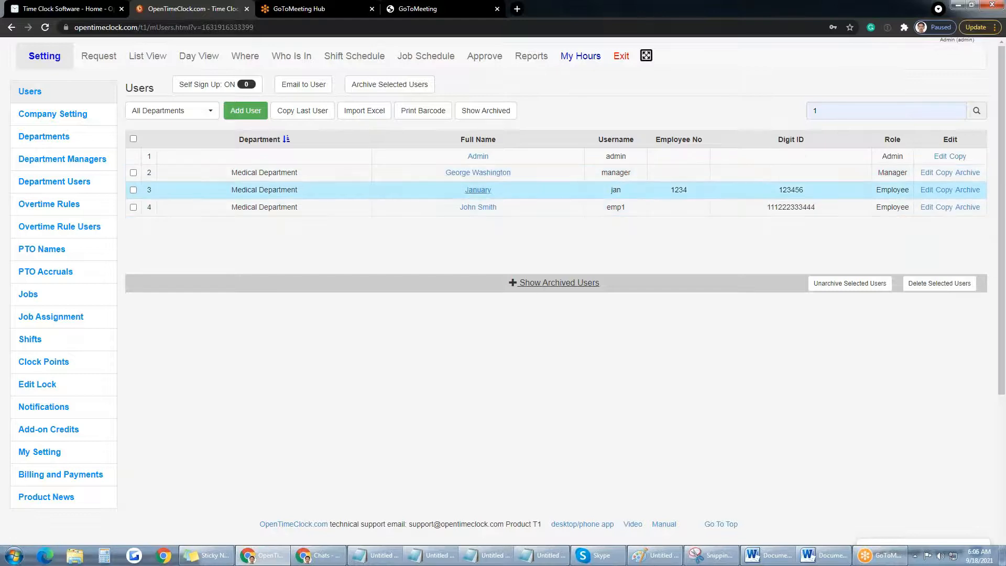
Step: Review the users' Role column, then start a new user with Add User
{"action": "left_click_drag", "start_coordinate": [874, 190], "coordinate": [911, 190]}
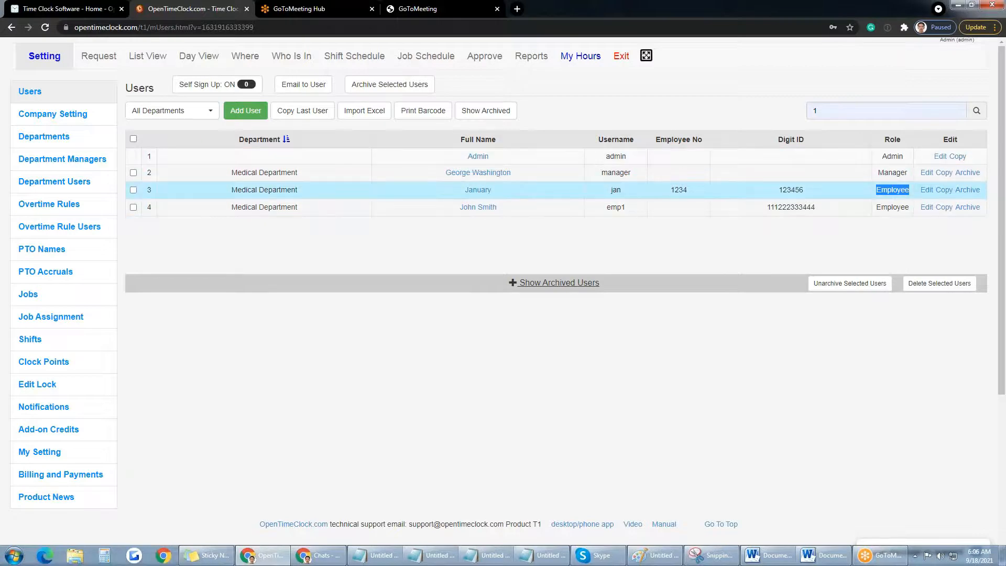
{"action": "double_click", "coordinate": [895, 139]}
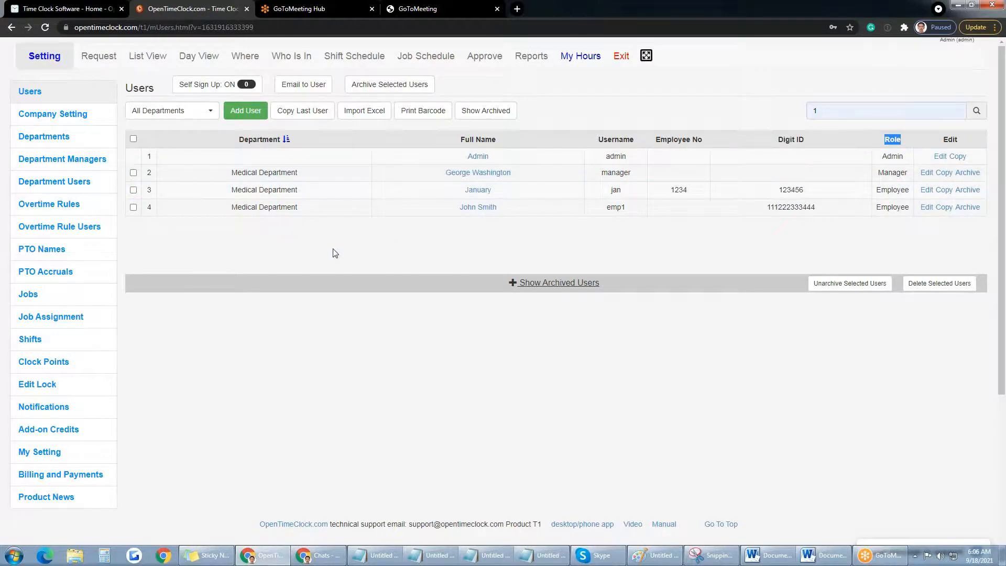
{"action": "left_click", "coordinate": [256, 116]}
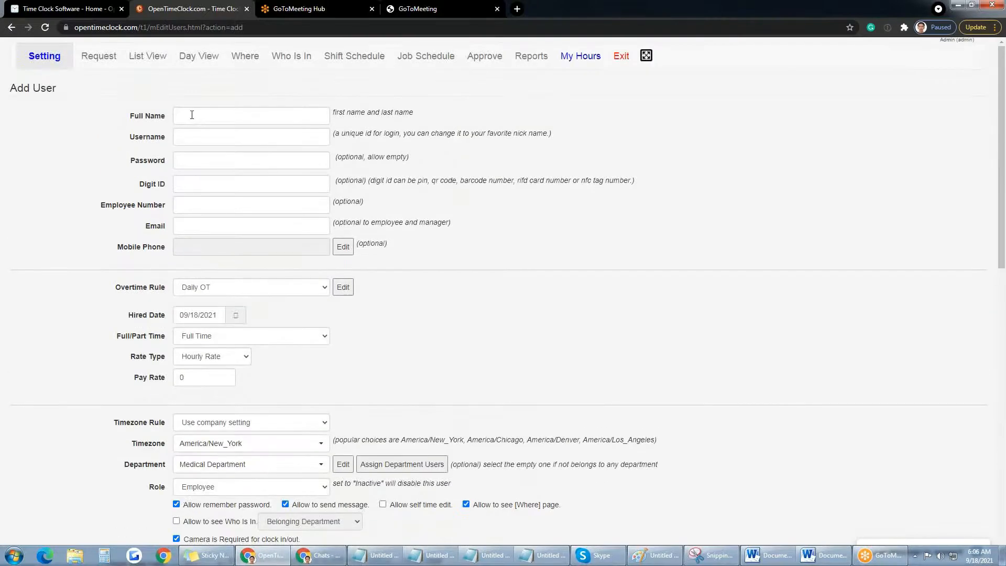
{"action": "left_click", "coordinate": [192, 115]}
{"action": "left_click", "coordinate": [191, 140]}
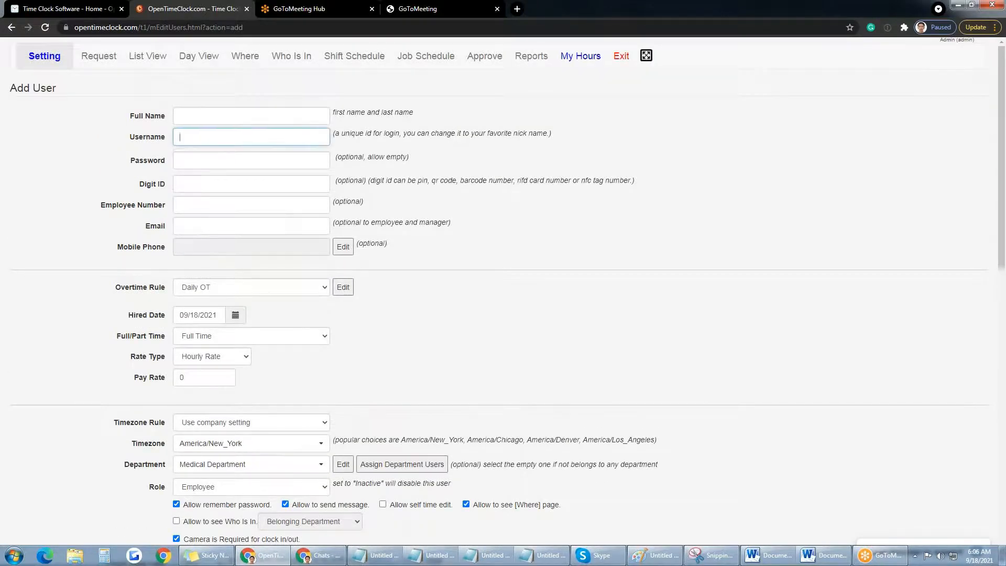
{"action": "left_click_drag", "start_coordinate": [333, 112], "coordinate": [414, 113]}
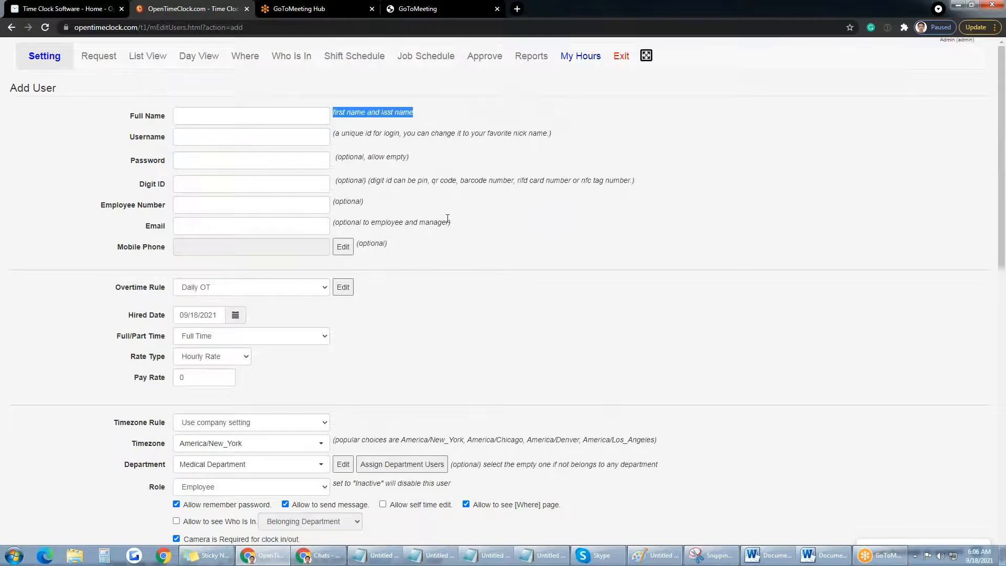
{"action": "left_click_drag", "start_coordinate": [451, 222], "coordinate": [333, 222]}
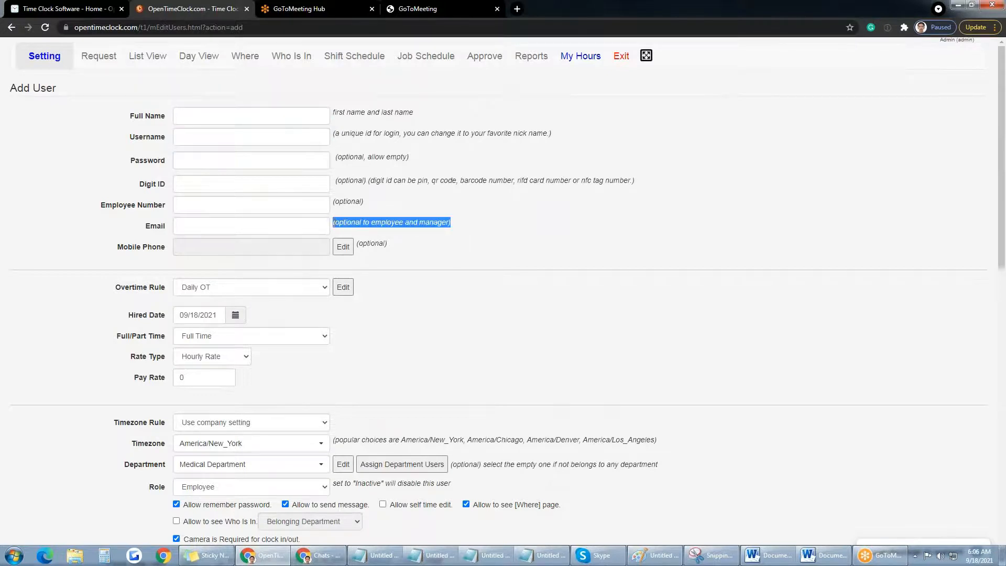
{"action": "left_click", "coordinate": [395, 209]}
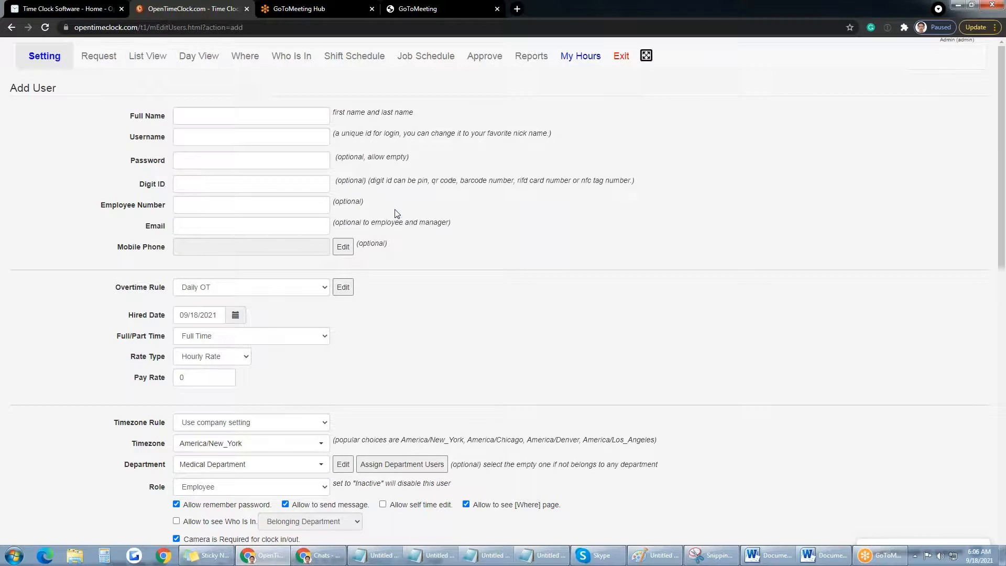
{"action": "double_click", "coordinate": [354, 223]}
{"action": "left_click", "coordinate": [352, 181]}
{"action": "double_click", "coordinate": [352, 181]}
{"action": "double_click", "coordinate": [351, 158]}
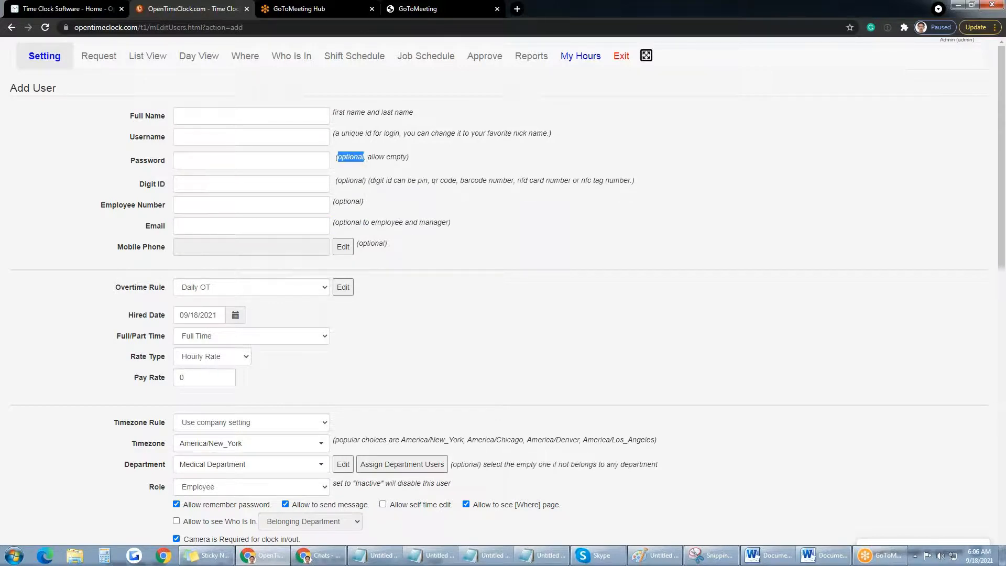
{"action": "left_click", "coordinate": [283, 118]}
{"action": "left_click", "coordinate": [277, 136]}
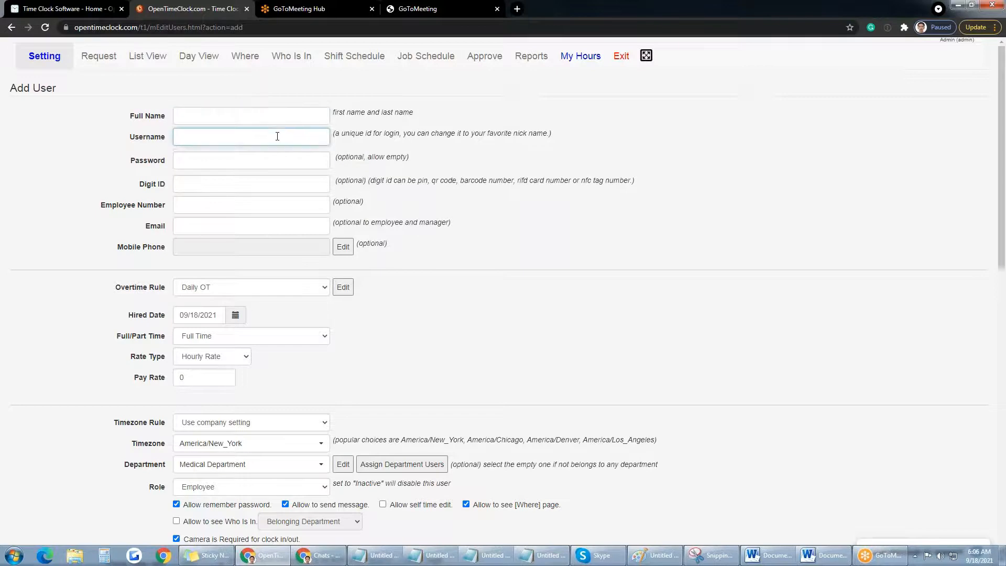
{"action": "type", "text": "1"}
{"action": "left_click", "coordinate": [265, 161]}
{"action": "type", "text": "1"}
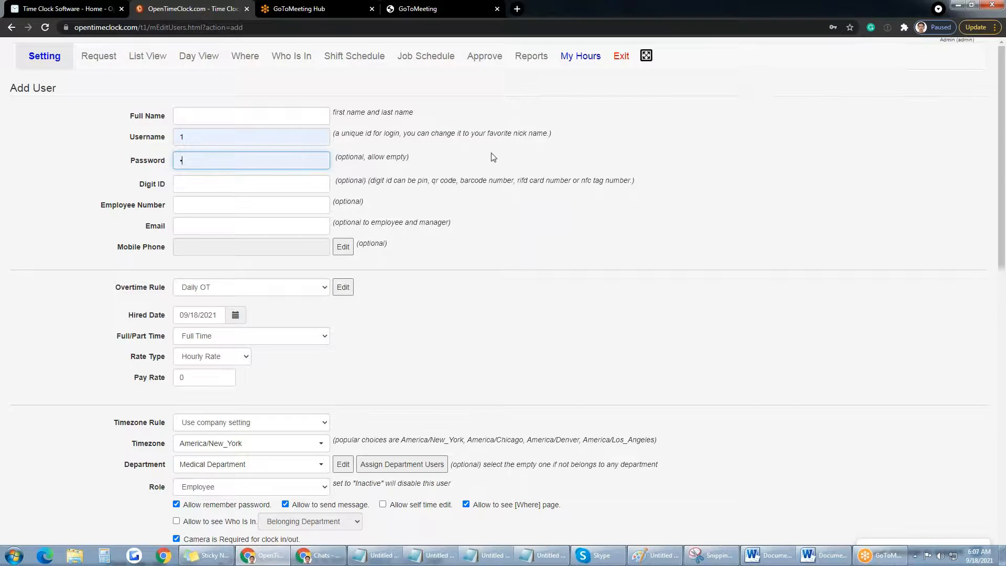
{"action": "key", "text": "BackSpace"}
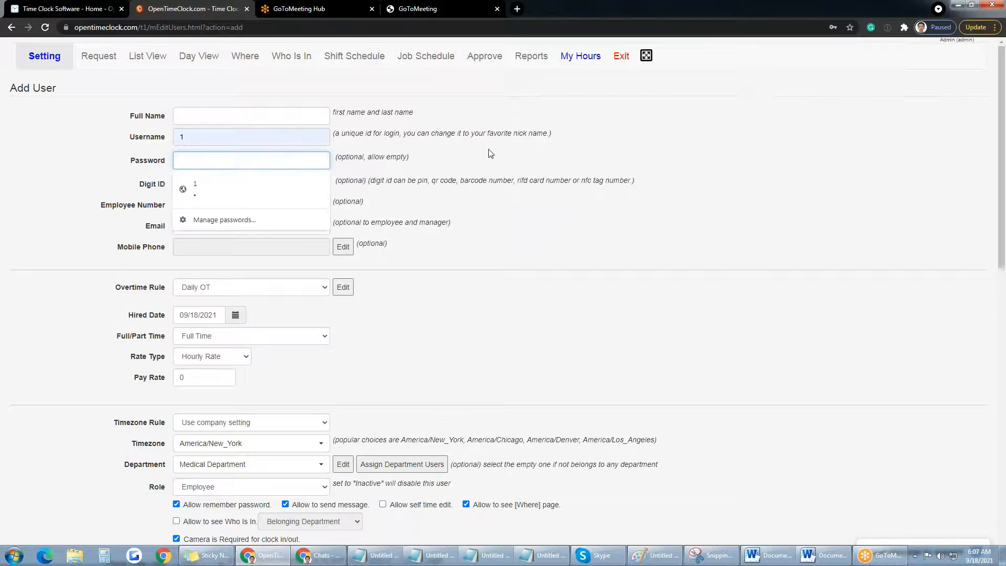
{"action": "left_click", "coordinate": [214, 138]}
{"action": "key", "text": "BackSpace"}
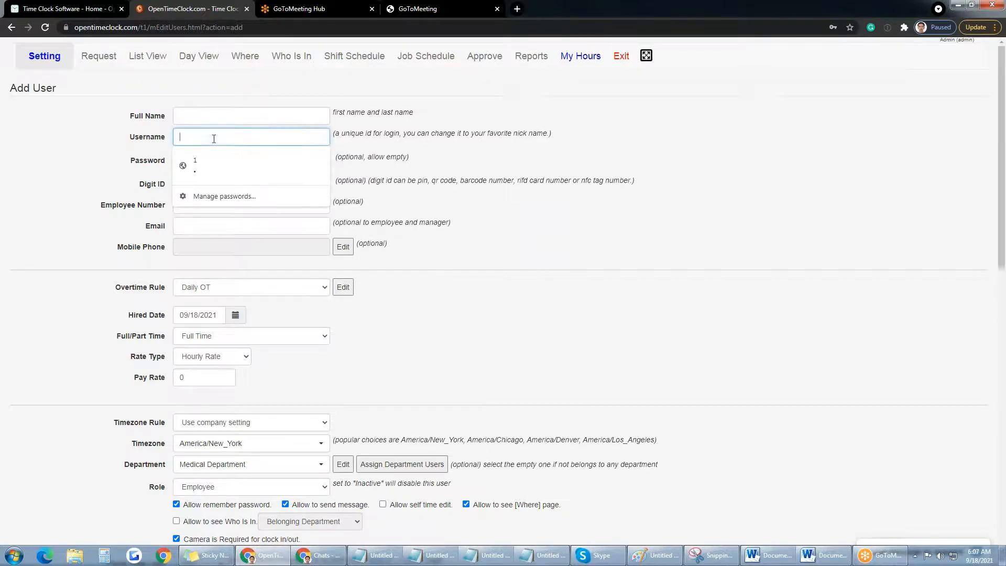
{"action": "left_click", "coordinate": [63, 135]}
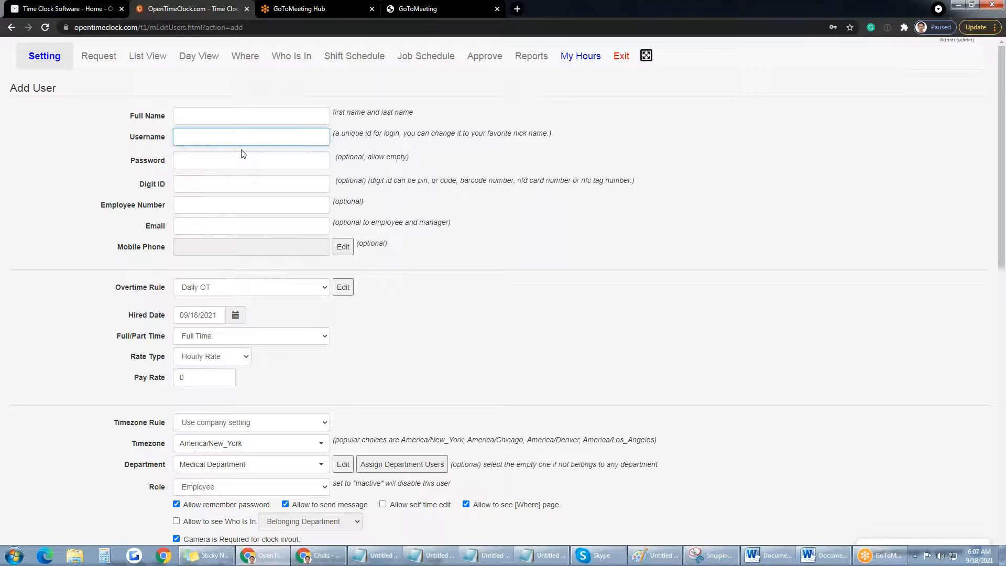
{"action": "left_click", "coordinate": [234, 186]}
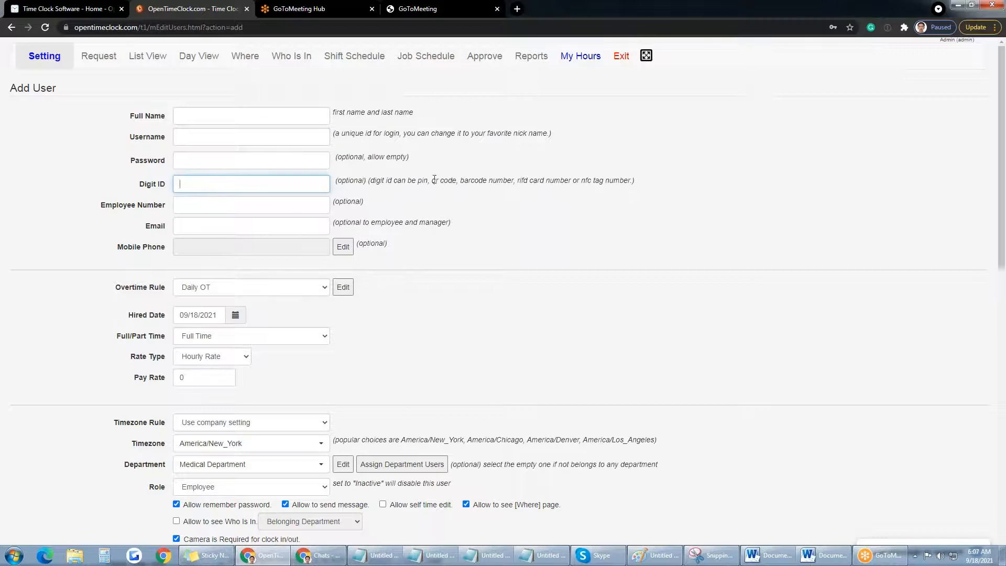
{"action": "left_click_drag", "start_coordinate": [434, 180], "coordinate": [460, 181]}
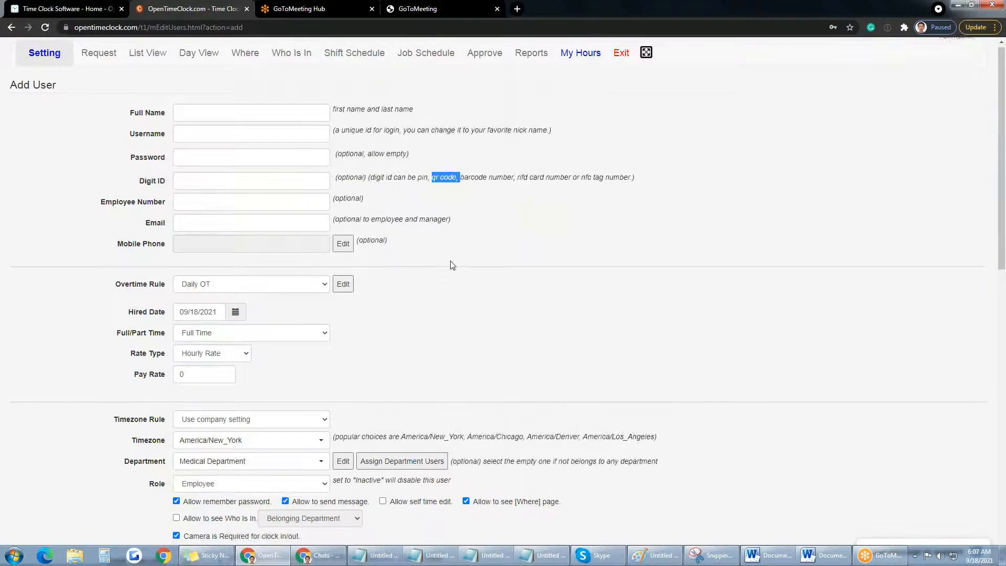
{"action": "scroll", "coordinate": [451, 265], "scroll_direction": "down", "scroll_amount": 1}
{"action": "scroll", "coordinate": [451, 265], "scroll_direction": "down", "scroll_amount": 1}
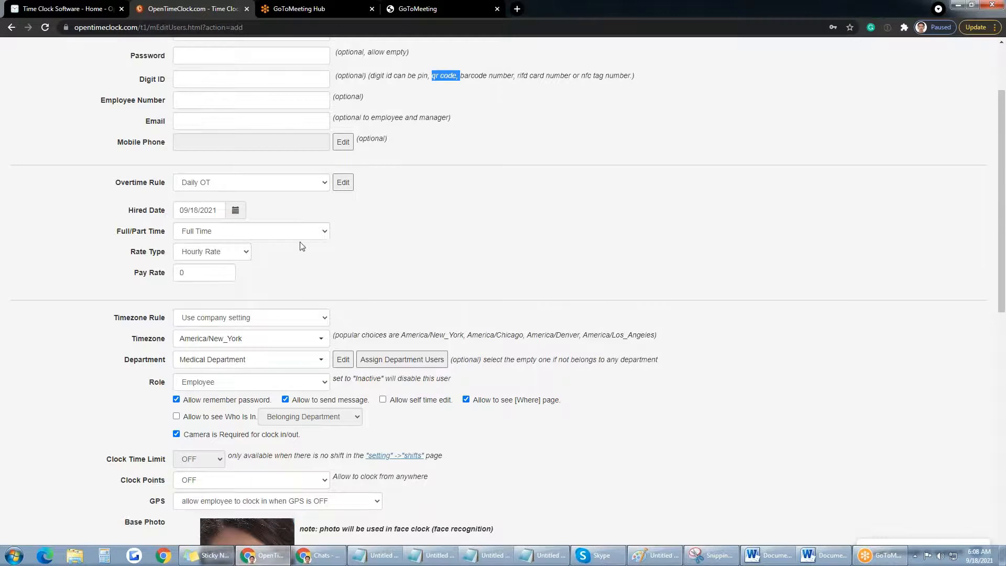
{"action": "left_click", "coordinate": [323, 232]}
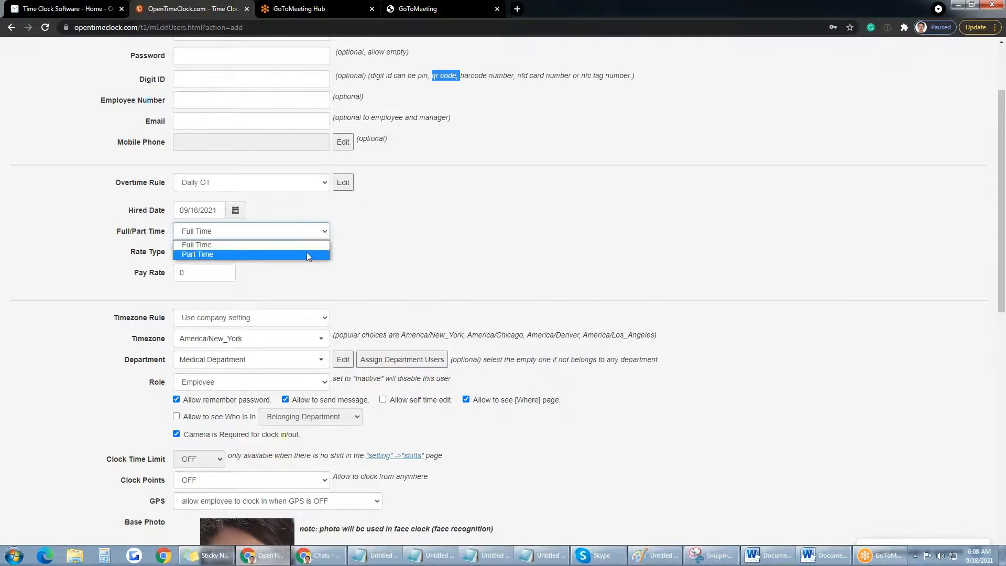
{"action": "left_click", "coordinate": [357, 255]}
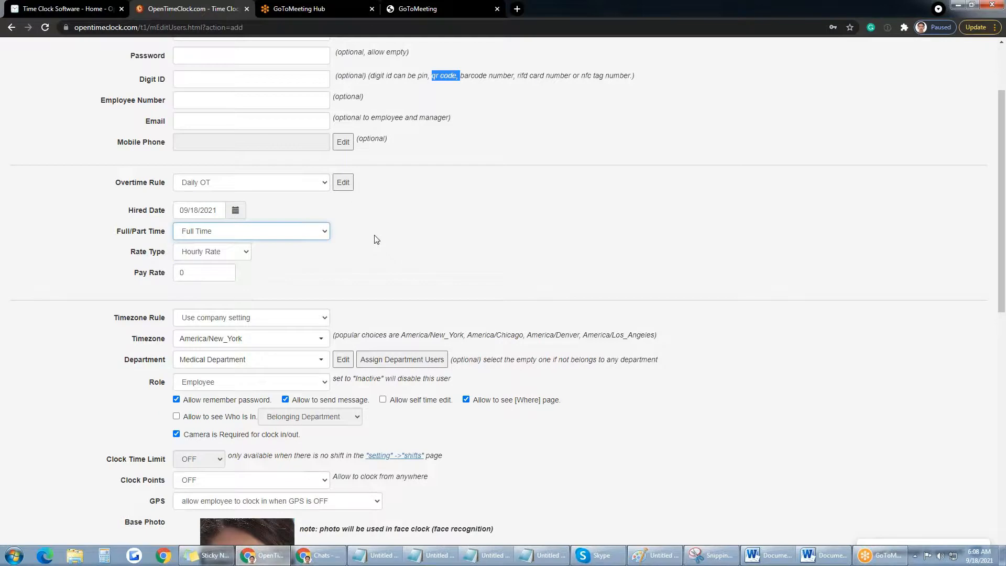
{"action": "left_click", "coordinate": [242, 255]}
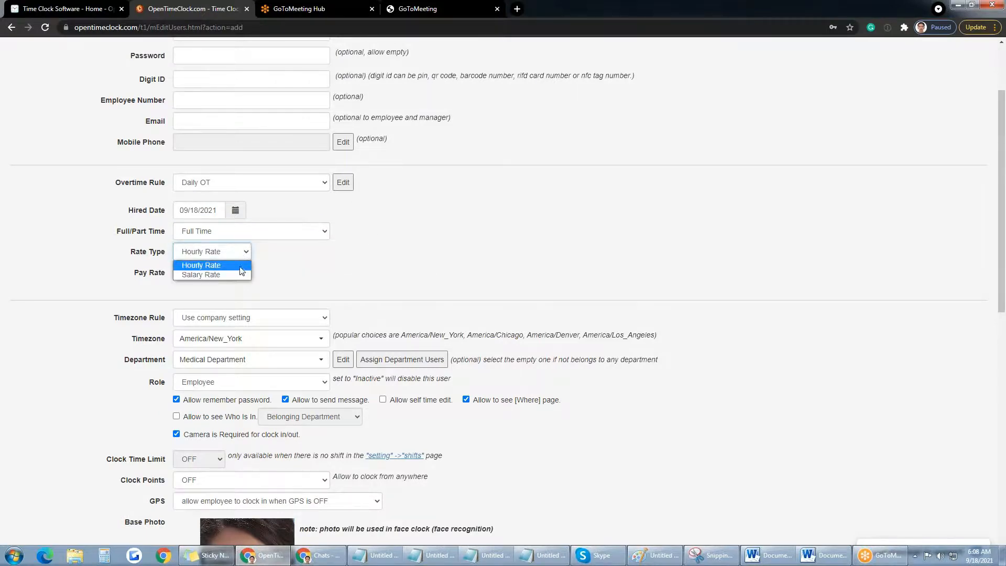
{"action": "left_click", "coordinate": [298, 261]}
{"action": "left_click", "coordinate": [190, 272]}
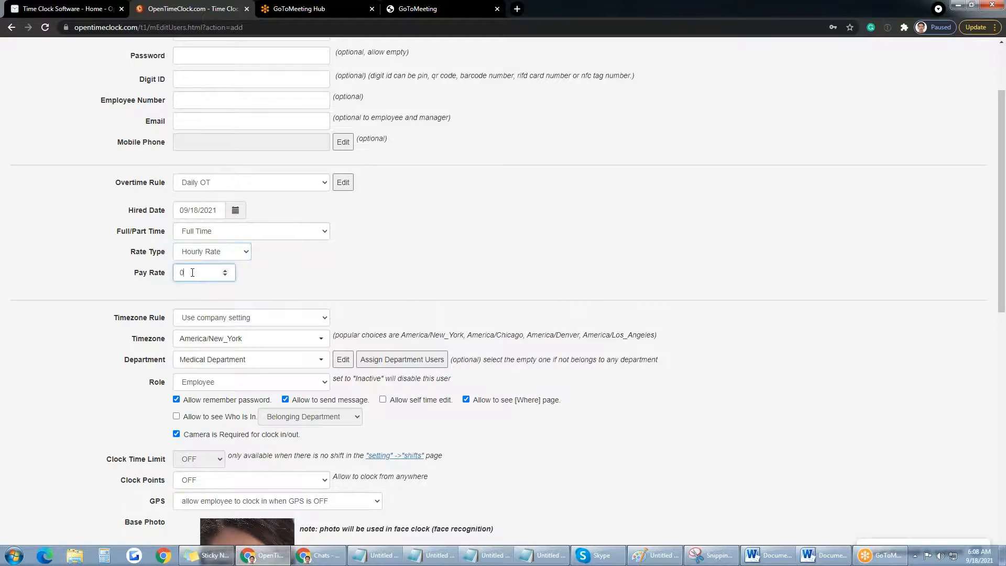
{"action": "left_click", "coordinate": [242, 257]}
{"action": "left_click", "coordinate": [203, 274]}
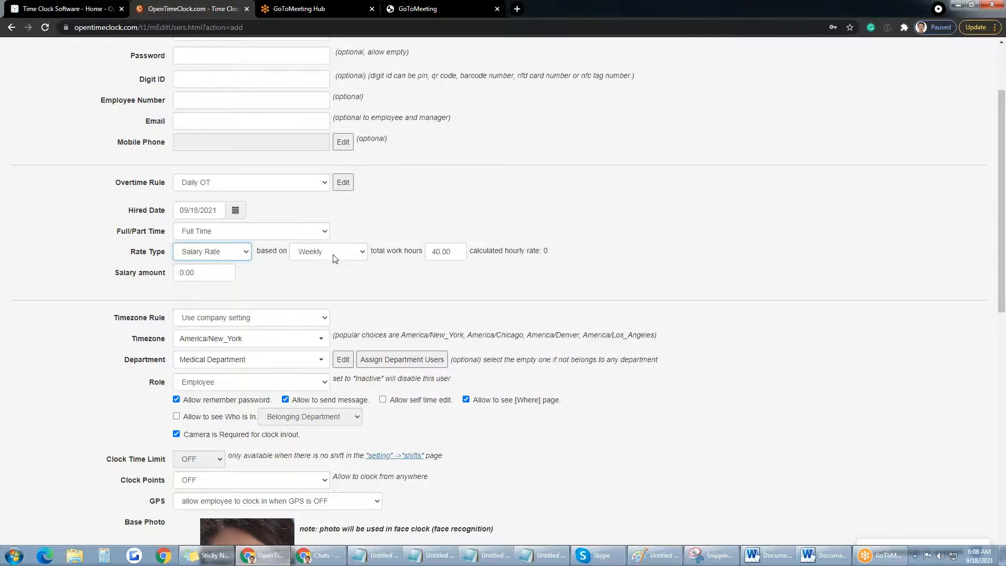
{"action": "left_click", "coordinate": [360, 254]}
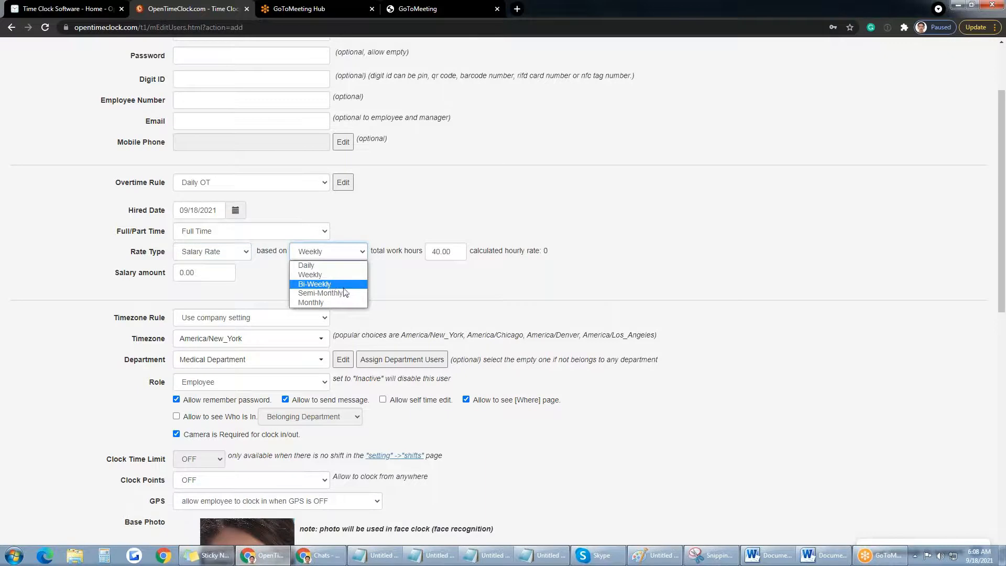
{"action": "left_click", "coordinate": [427, 277]}
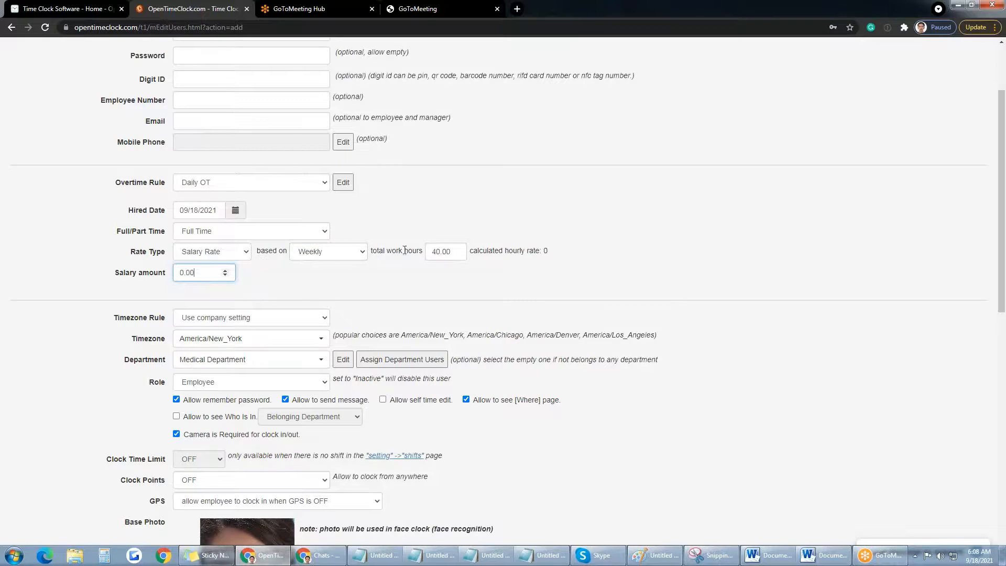
{"action": "key", "text": "ctrl+a"}
{"action": "type", "text": "200"}
{"action": "left_click_drag", "start_coordinate": [197, 275], "coordinate": [157, 278]}
{"action": "left_click", "coordinate": [247, 254]}
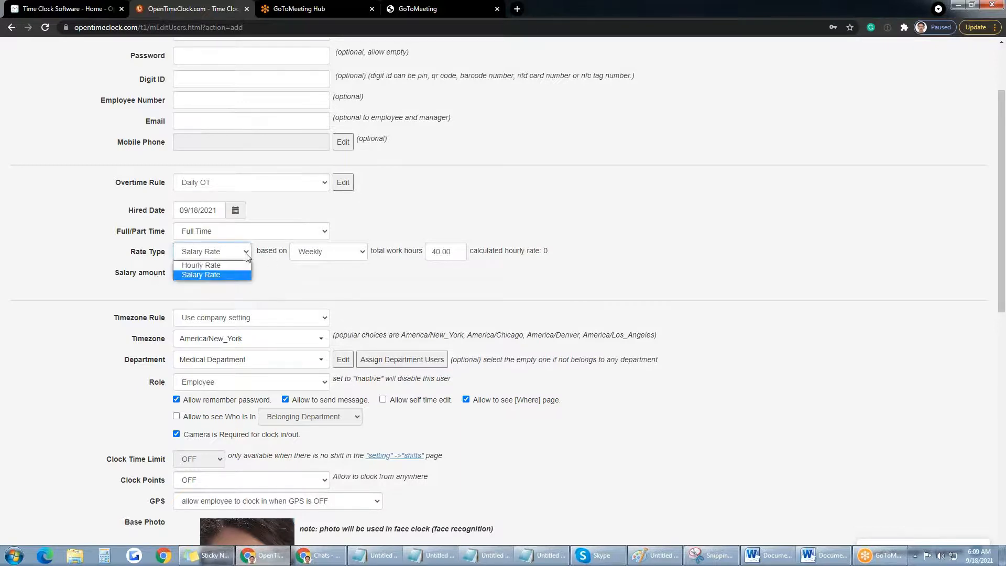
{"action": "left_click", "coordinate": [229, 265]}
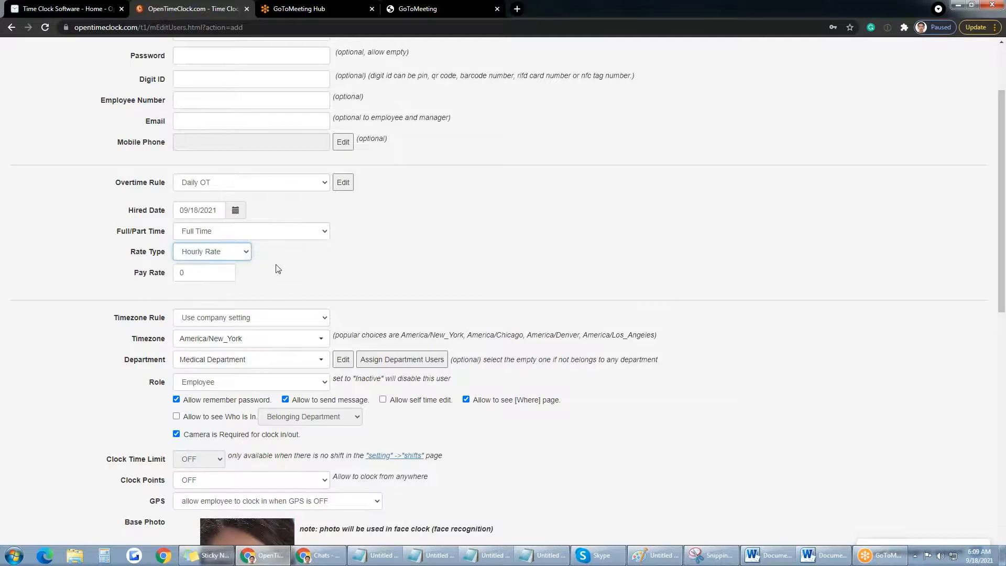
{"action": "scroll", "coordinate": [277, 269], "scroll_direction": "down", "scroll_amount": 2}
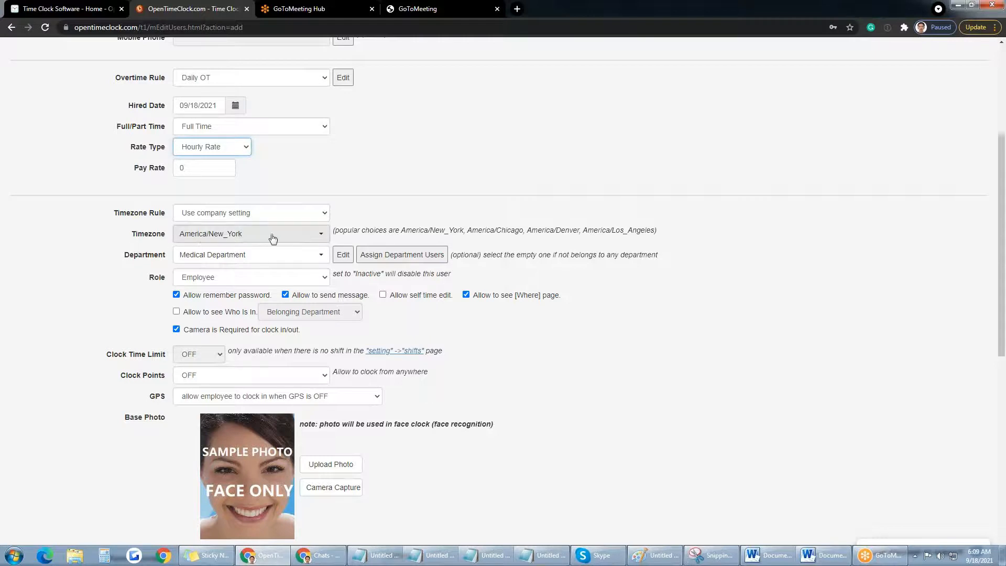
Step: Keep America/New_York as timezone and browse the Role options up toward Inactive
{"action": "left_click", "coordinate": [314, 239]}
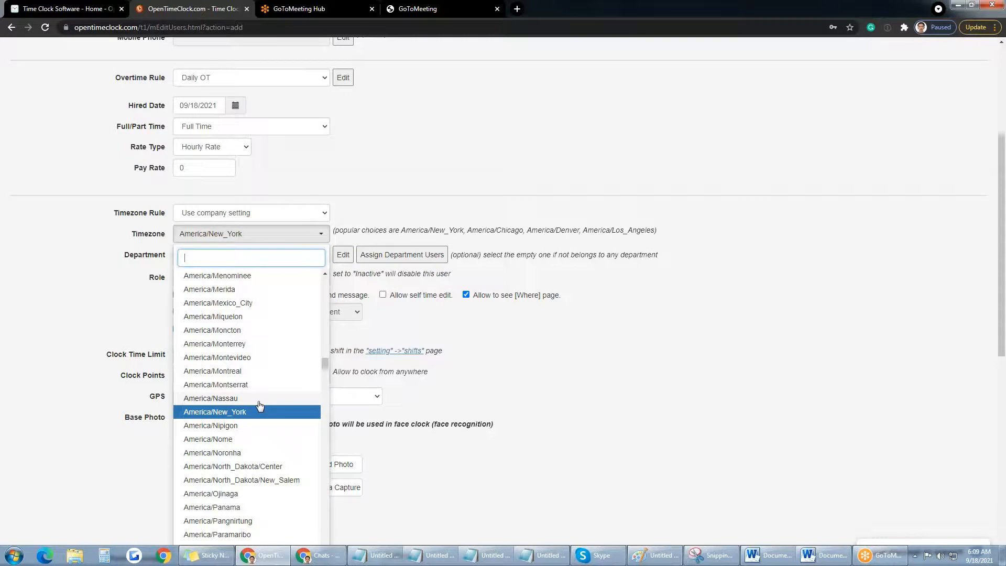
{"action": "left_click", "coordinate": [120, 313]}
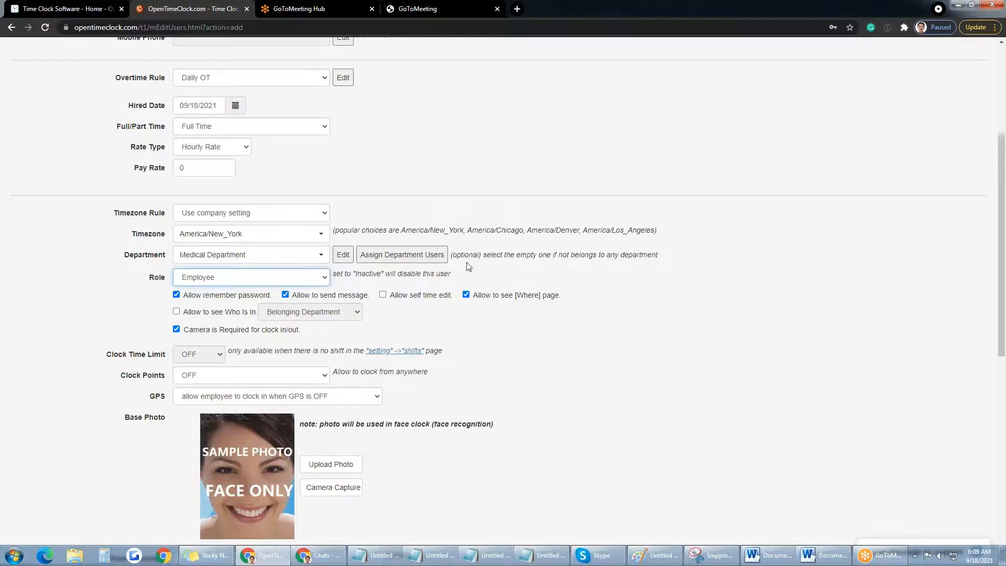
{"action": "double_click", "coordinate": [162, 278]}
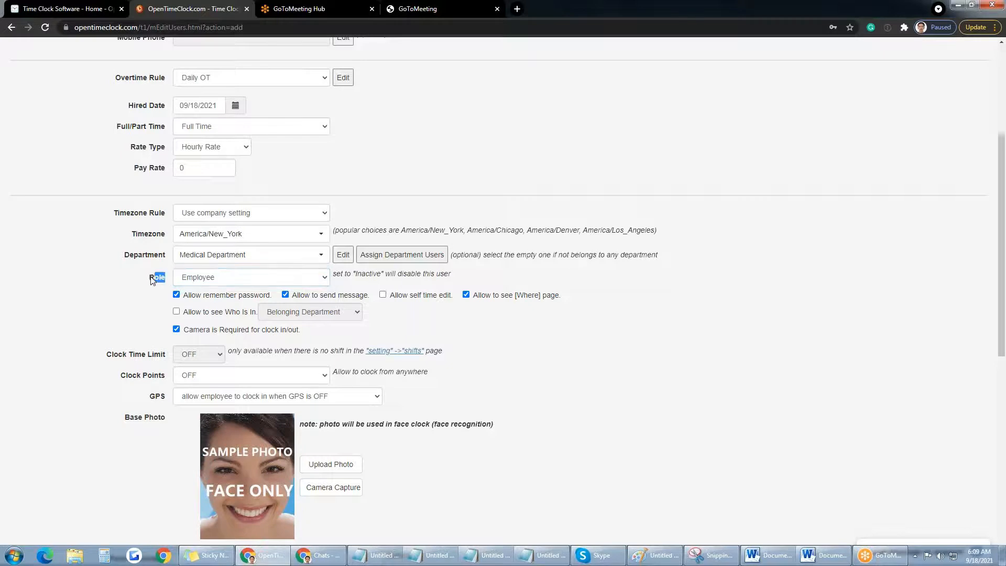
{"action": "left_click", "coordinate": [324, 280]}
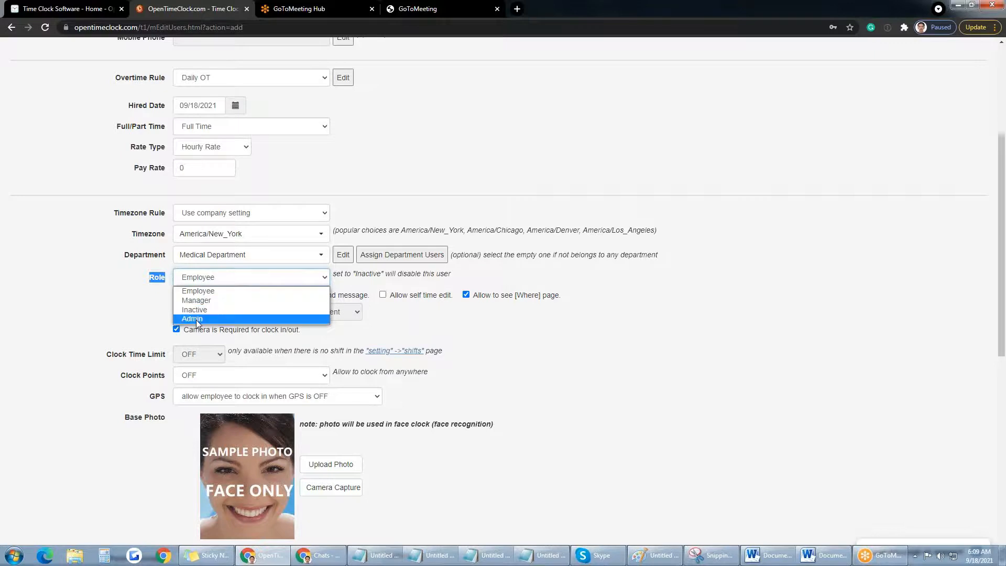
{"action": "key", "text": "Up"}
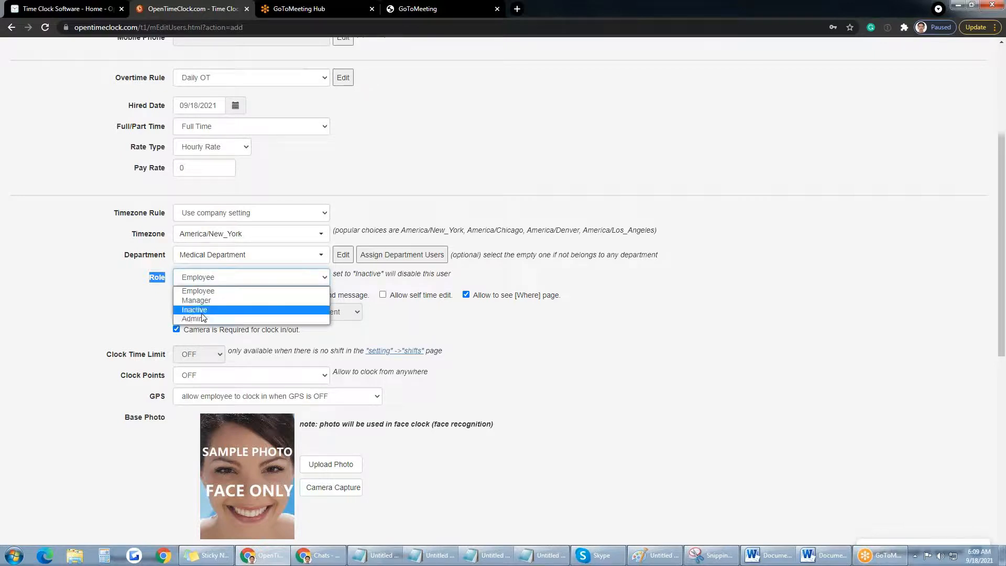
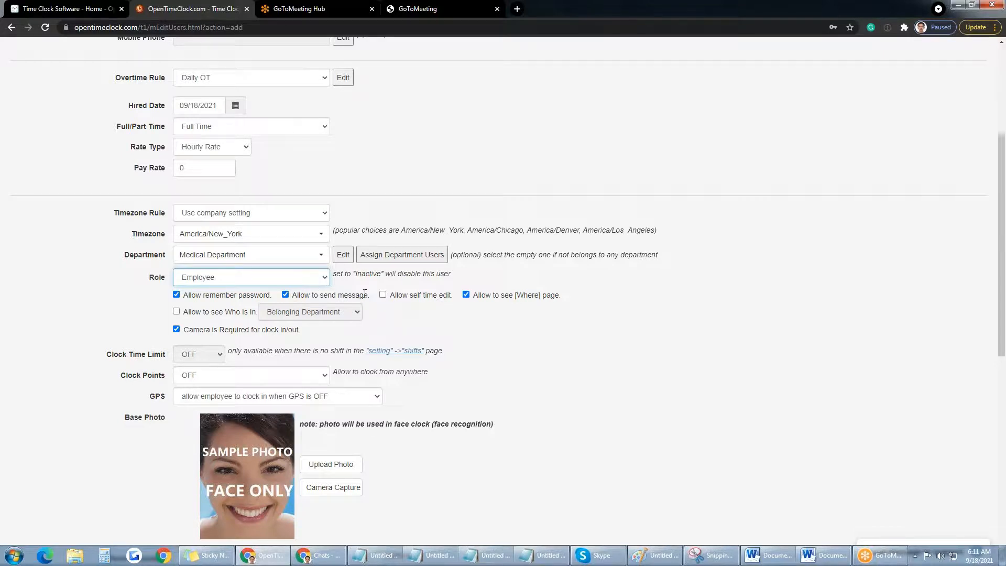
Step: Turn the new user's self time editing on, then back off
{"action": "left_click", "coordinate": [383, 295]}
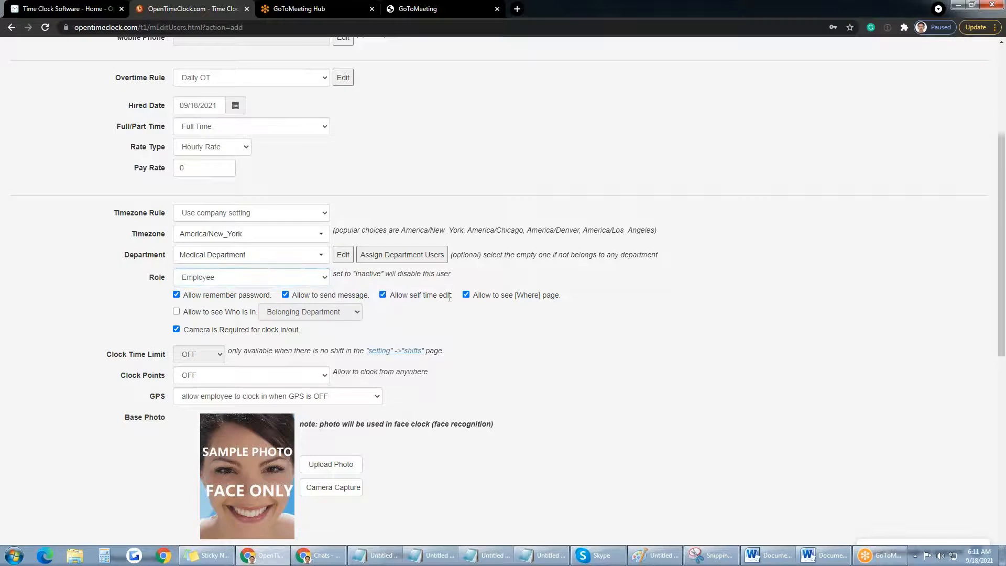
{"action": "left_click_drag", "start_coordinate": [450, 296], "coordinate": [383, 295]}
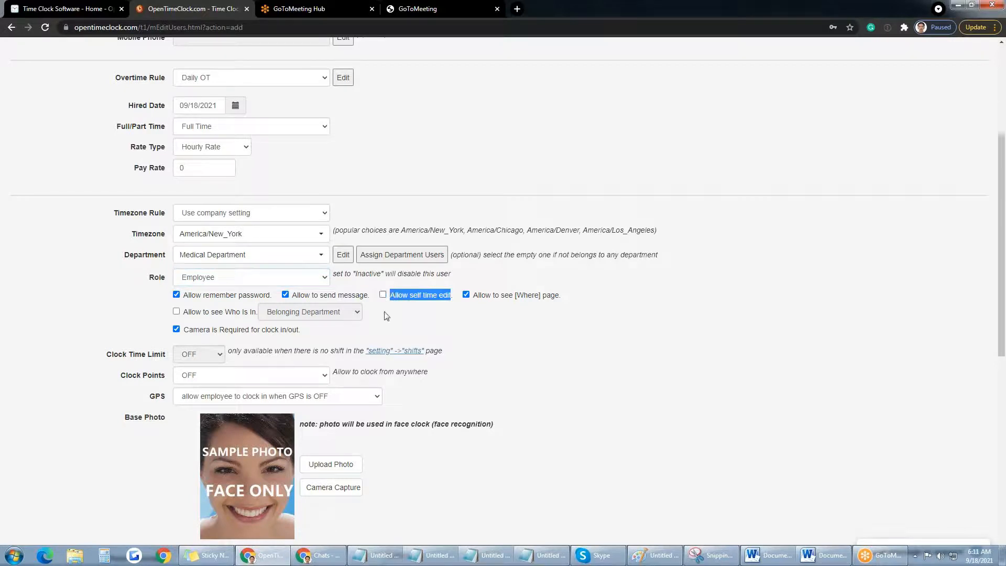
{"action": "left_click", "coordinate": [392, 317]}
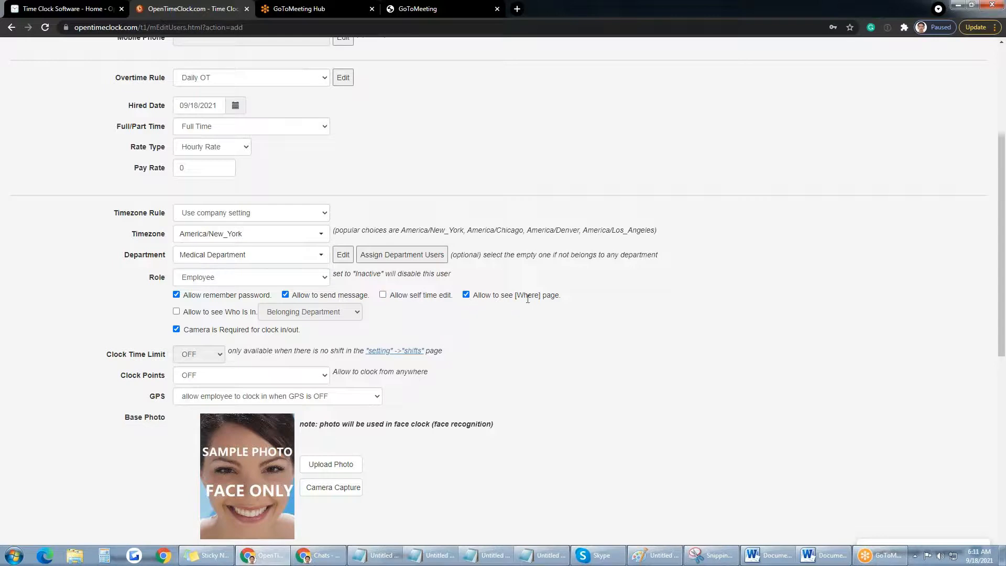
Step: Toggle the Where page visibility and the camera requirement, leaving both as they were
{"action": "left_click", "coordinate": [466, 296]}
{"action": "left_click", "coordinate": [468, 296]}
{"action": "left_click", "coordinate": [177, 330]}
{"action": "left_click", "coordinate": [177, 330]}
Step: Try restricting clocking to authorized Clock Points, then revert to clocking from anywhere
{"action": "scroll", "coordinate": [449, 356], "scroll_direction": "down", "scroll_amount": 2}
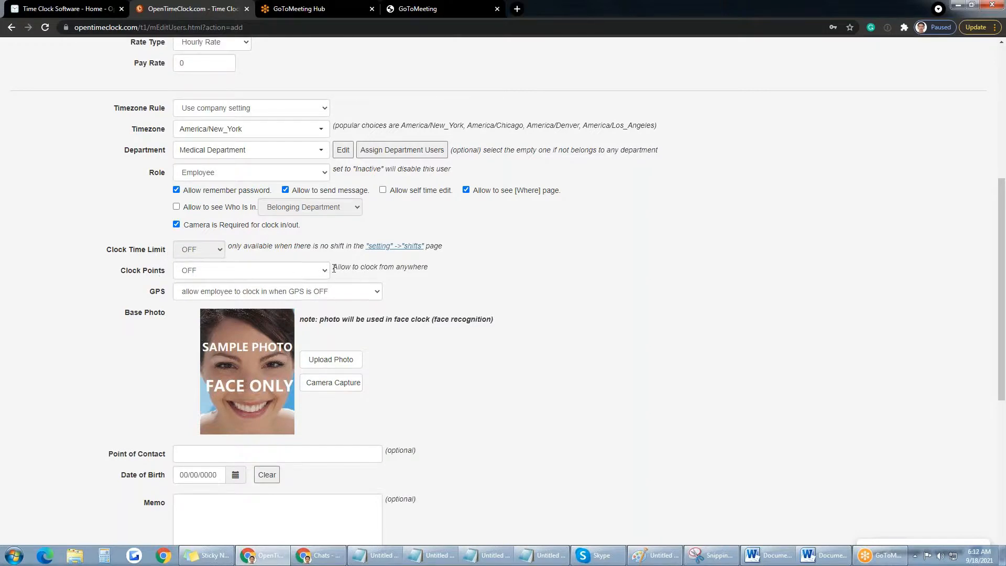
{"action": "left_click_drag", "start_coordinate": [333, 268], "coordinate": [431, 268]}
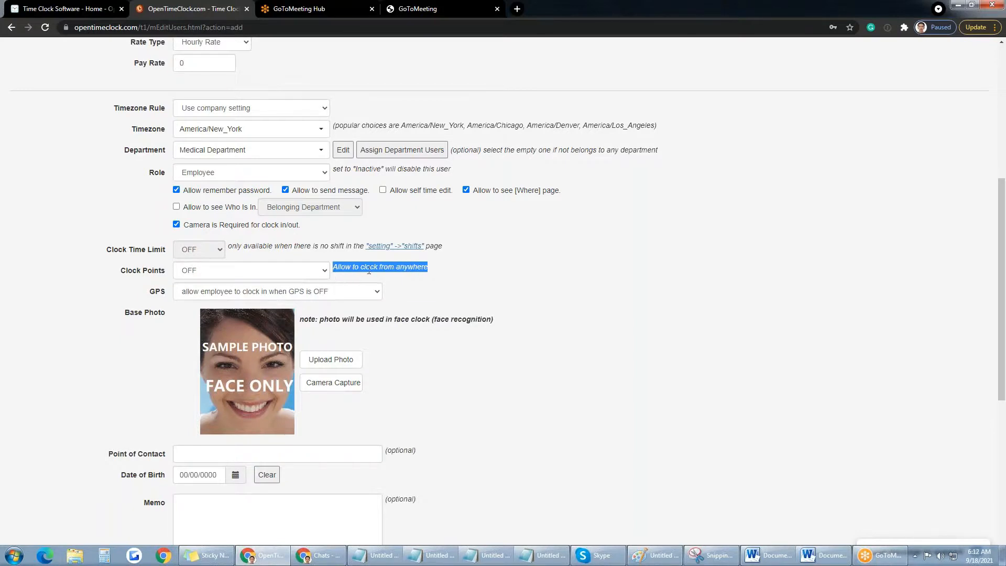
{"action": "left_click", "coordinate": [325, 272]}
{"action": "left_click", "coordinate": [240, 294]}
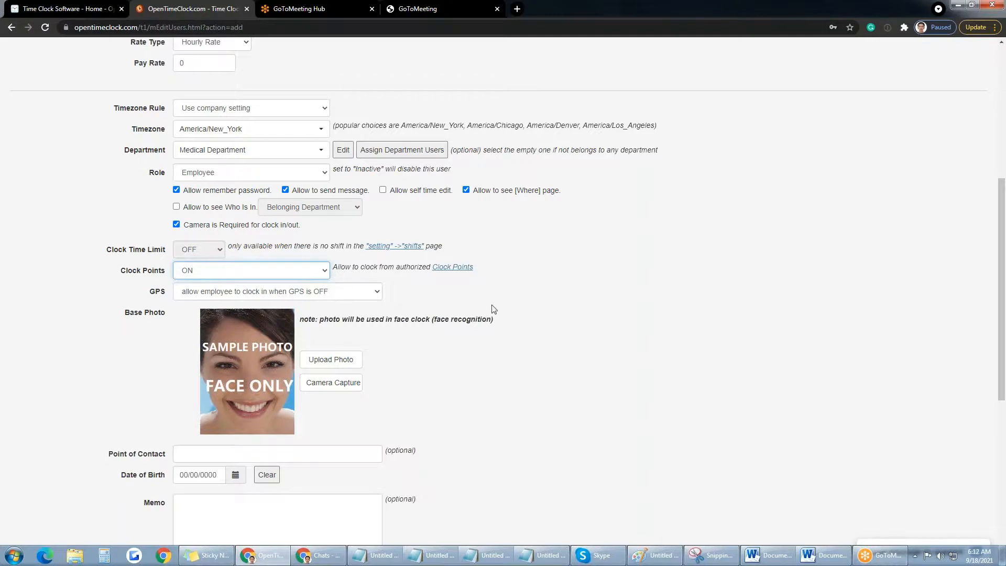
{"action": "scroll", "coordinate": [528, 301], "scroll_direction": "up", "scroll_amount": 1}
{"action": "scroll", "coordinate": [554, 339], "scroll_direction": "up", "scroll_amount": 2}
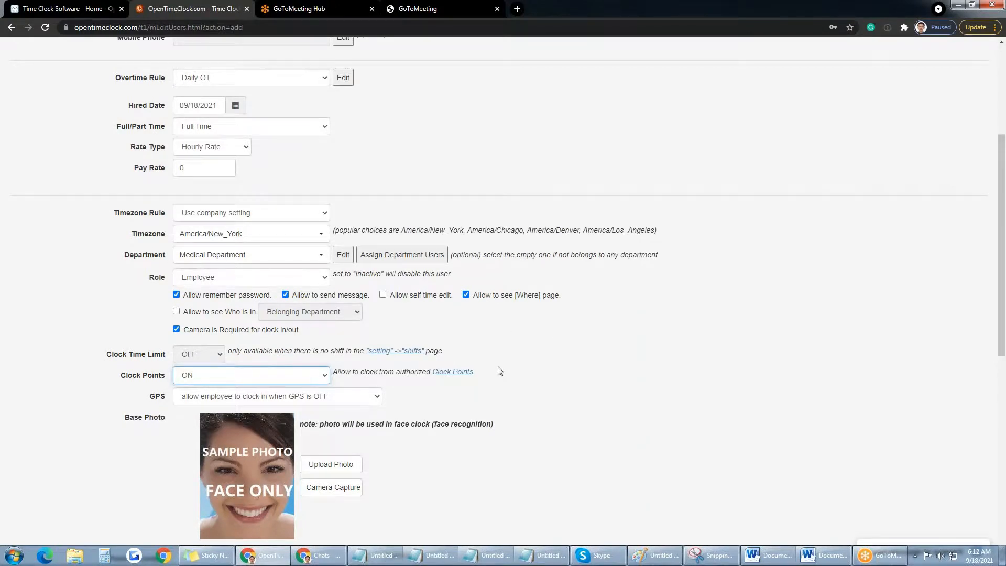
{"action": "left_click", "coordinate": [325, 376]}
{"action": "left_click", "coordinate": [258, 393]}
{"action": "left_click_drag", "start_coordinate": [429, 372], "coordinate": [397, 372]}
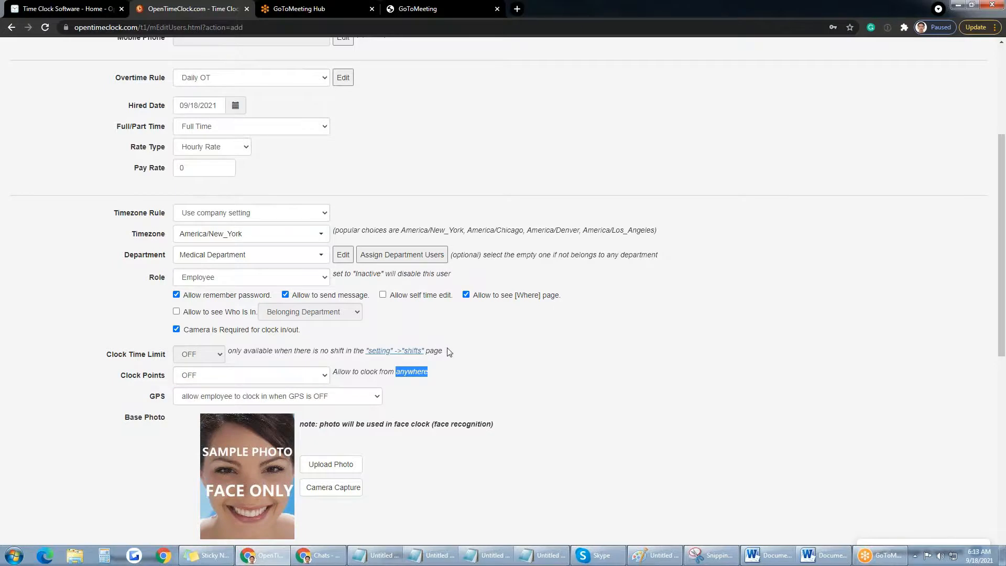
Step: Switch to authorized Clock Points once more before settling on clocking from anywhere
{"action": "scroll", "coordinate": [446, 347], "scroll_direction": "down", "scroll_amount": 2}
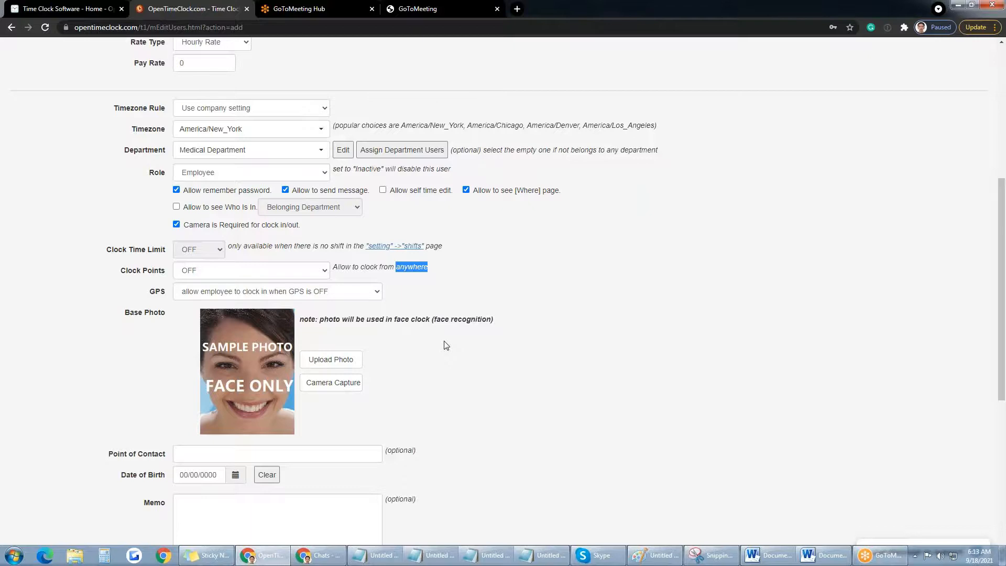
{"action": "left_click", "coordinate": [319, 270]}
{"action": "left_click", "coordinate": [285, 291]}
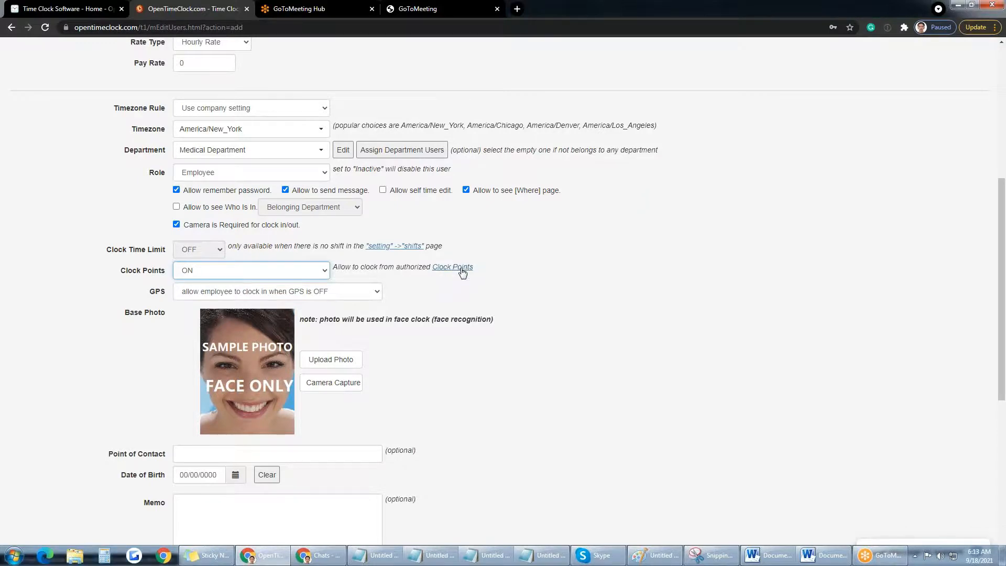
{"action": "left_click", "coordinate": [324, 272]}
{"action": "left_click", "coordinate": [259, 286]}
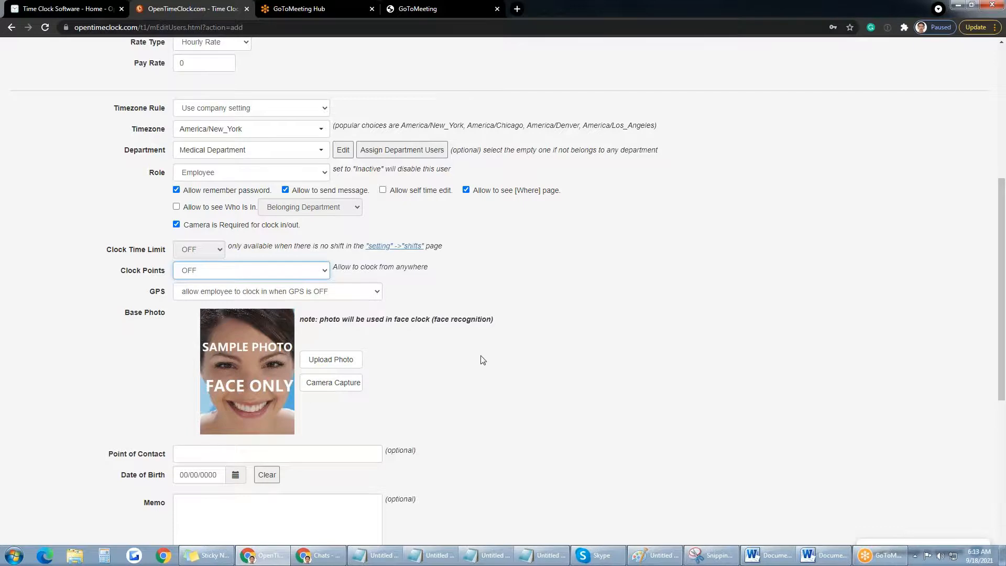
Step: Leave the Add User form for the settings area and open Permitted Clock Points
{"action": "scroll", "coordinate": [482, 357], "scroll_direction": "down", "scroll_amount": 1}
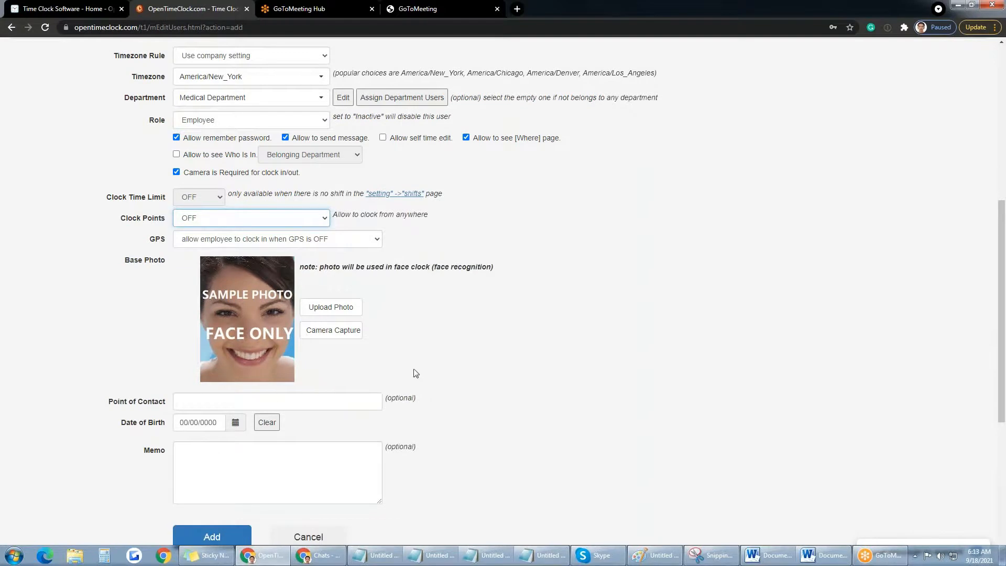
{"action": "scroll", "coordinate": [341, 346], "scroll_direction": "down", "scroll_amount": 2}
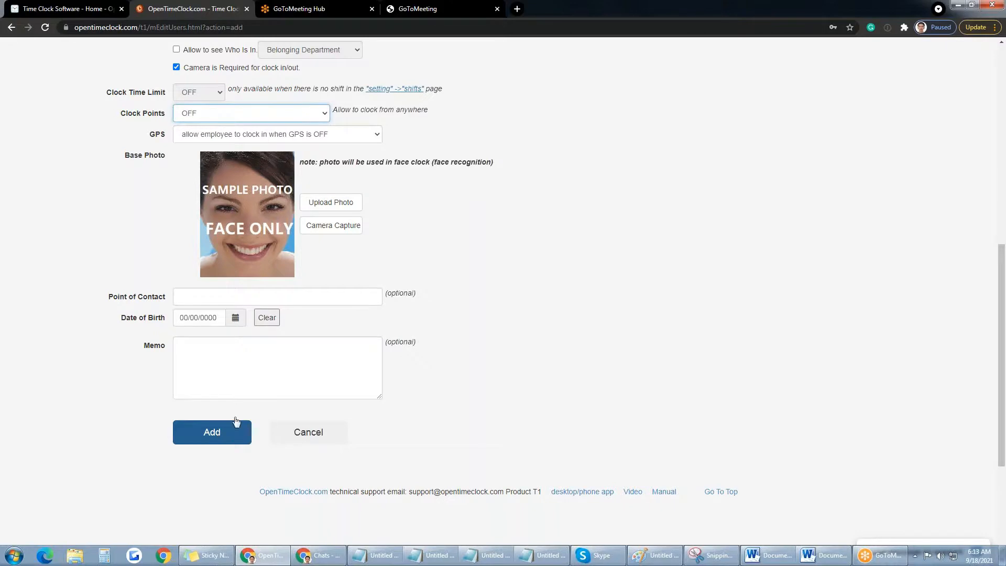
{"action": "scroll", "coordinate": [450, 344], "scroll_direction": "up", "scroll_amount": 9}
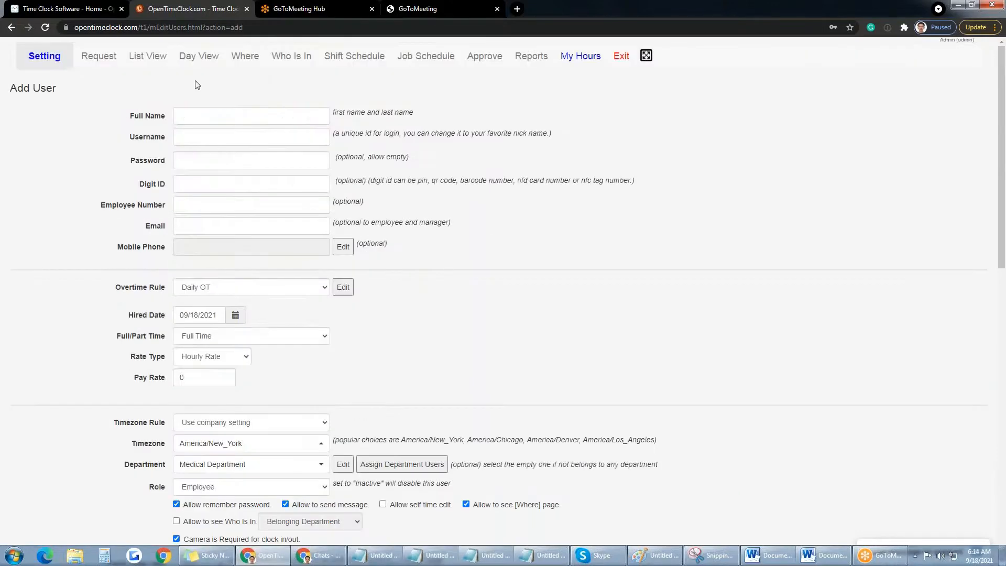
{"action": "left_click", "coordinate": [39, 63]}
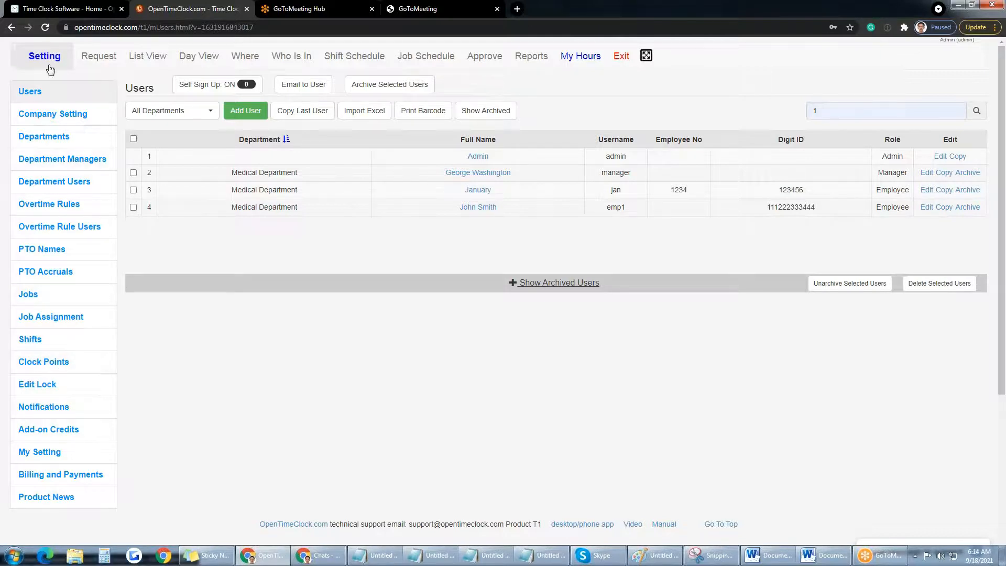
{"action": "left_click", "coordinate": [62, 367]}
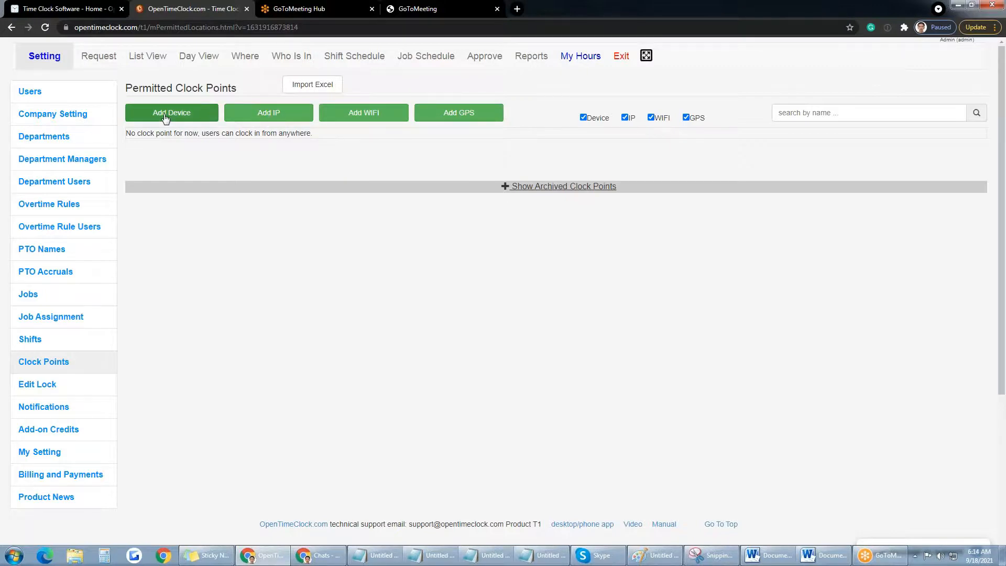
Step: Begin an IP clock point, enter 'office main', then cancel without saving
{"action": "left_click", "coordinate": [276, 118]}
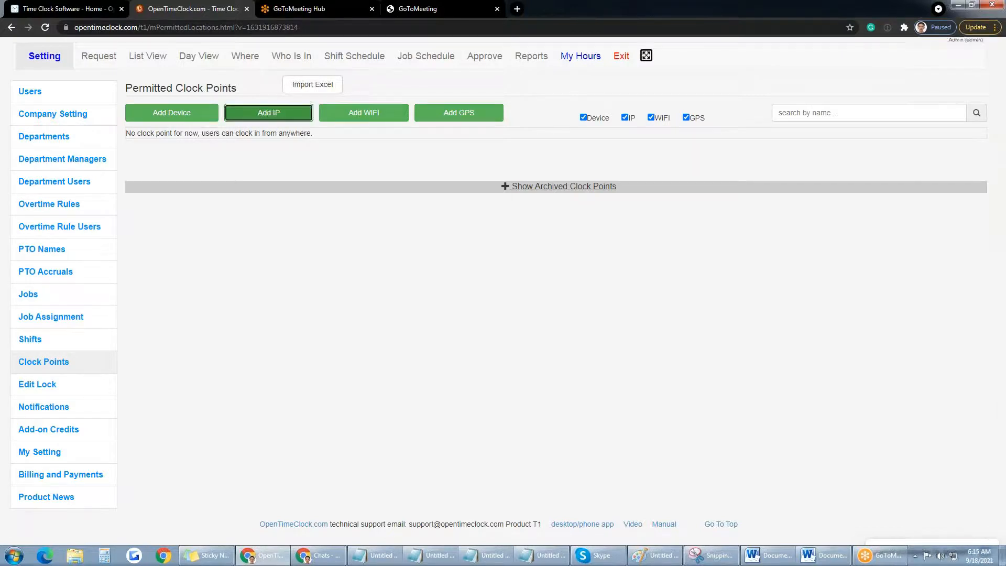
{"action": "left_click", "coordinate": [428, 108]}
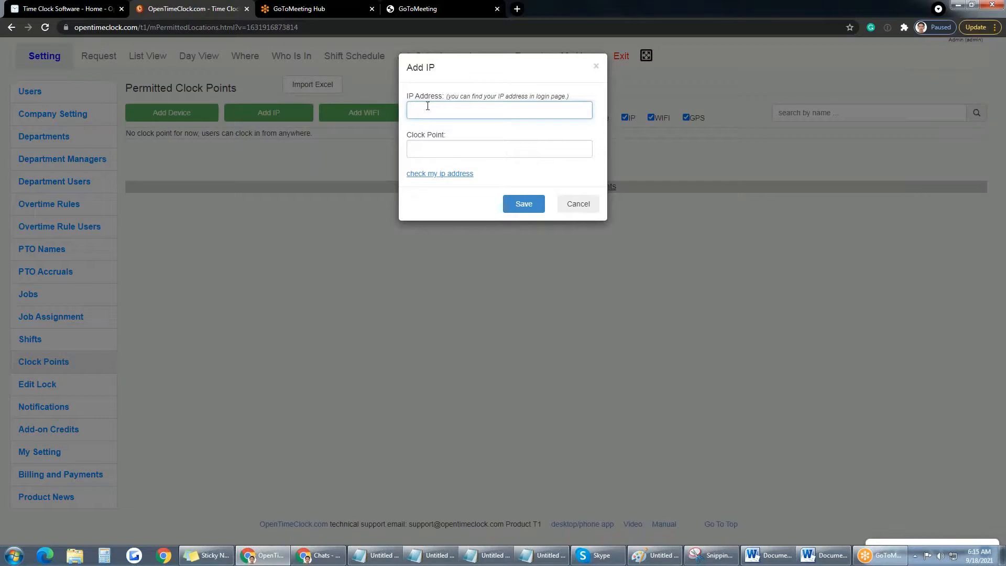
{"action": "type", "text": "office main"}
{"action": "left_click", "coordinate": [467, 151]}
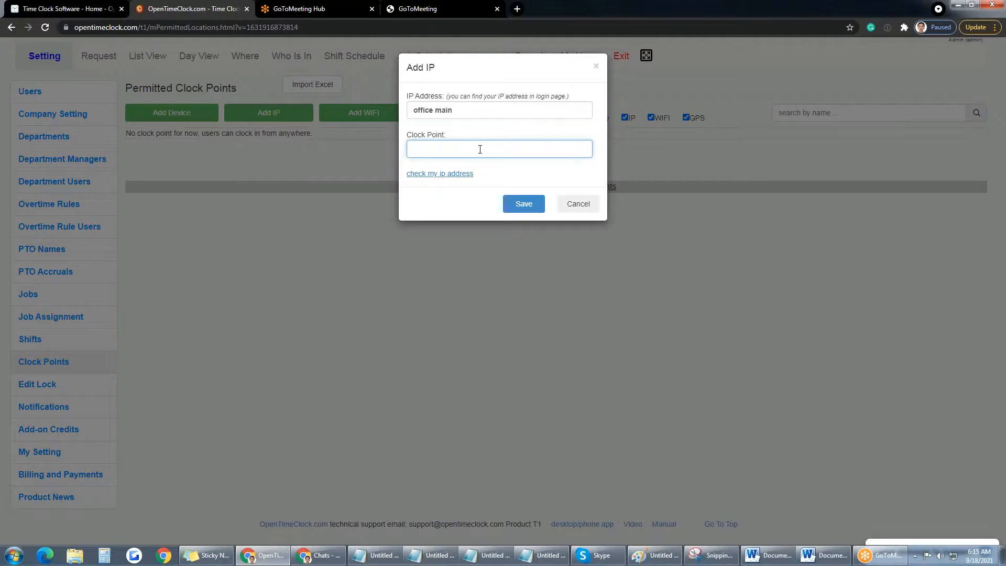
{"action": "left_click", "coordinate": [580, 207]}
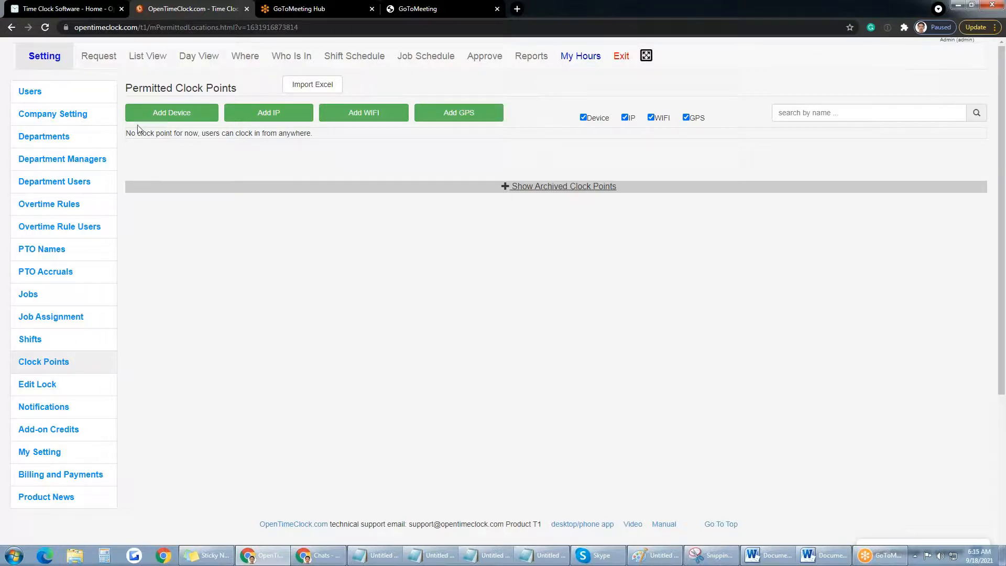
Step: Open January's user record, turn on the Clock Points restriction, and return to Setting
{"action": "left_click", "coordinate": [55, 94]}
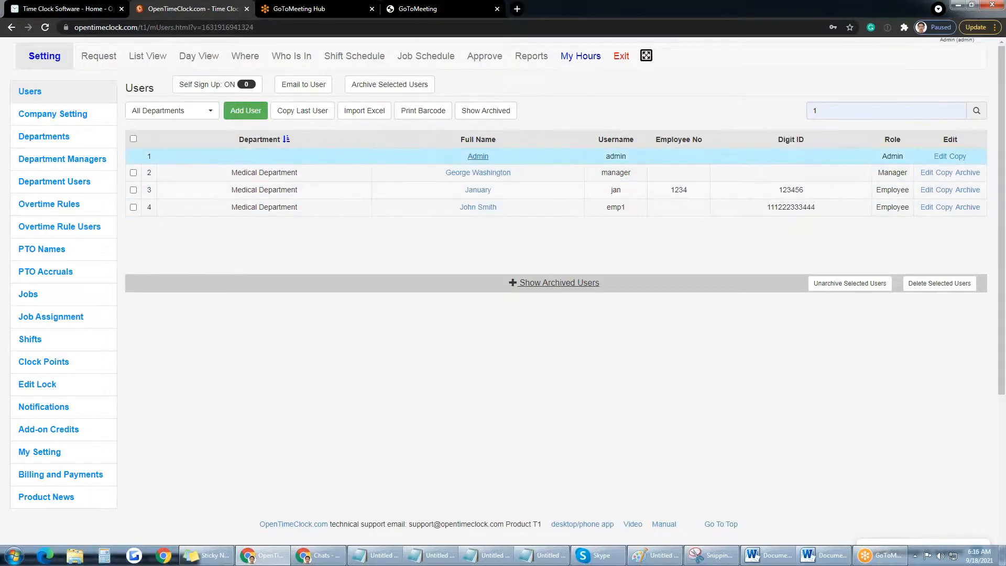
{"action": "left_click", "coordinate": [480, 192]}
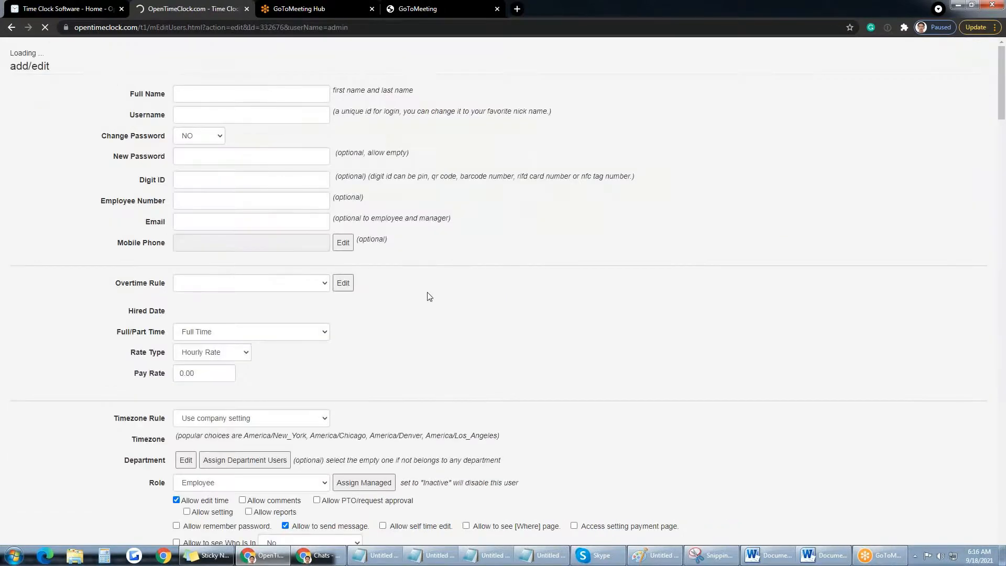
{"action": "scroll", "coordinate": [429, 297], "scroll_direction": "down", "scroll_amount": 2}
{"action": "scroll", "coordinate": [430, 297], "scroll_direction": "down", "scroll_amount": 3}
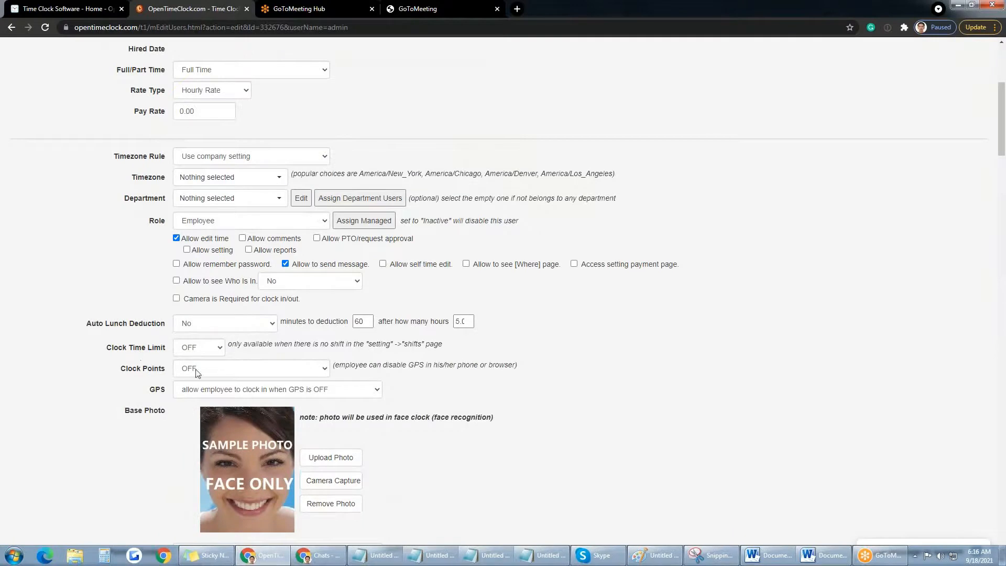
{"action": "left_click", "coordinate": [318, 369]}
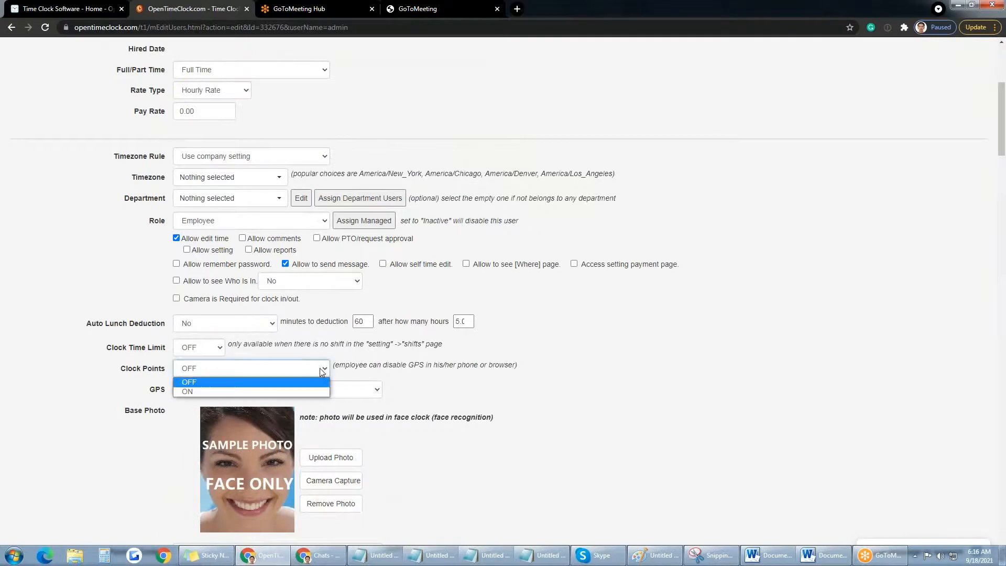
{"action": "left_click", "coordinate": [272, 391]}
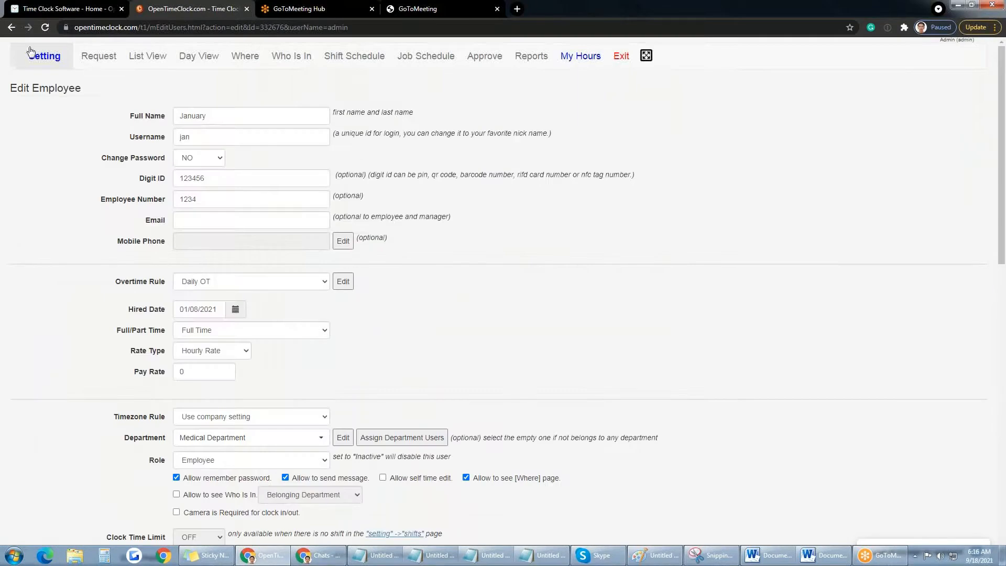
{"action": "left_click", "coordinate": [42, 59]}
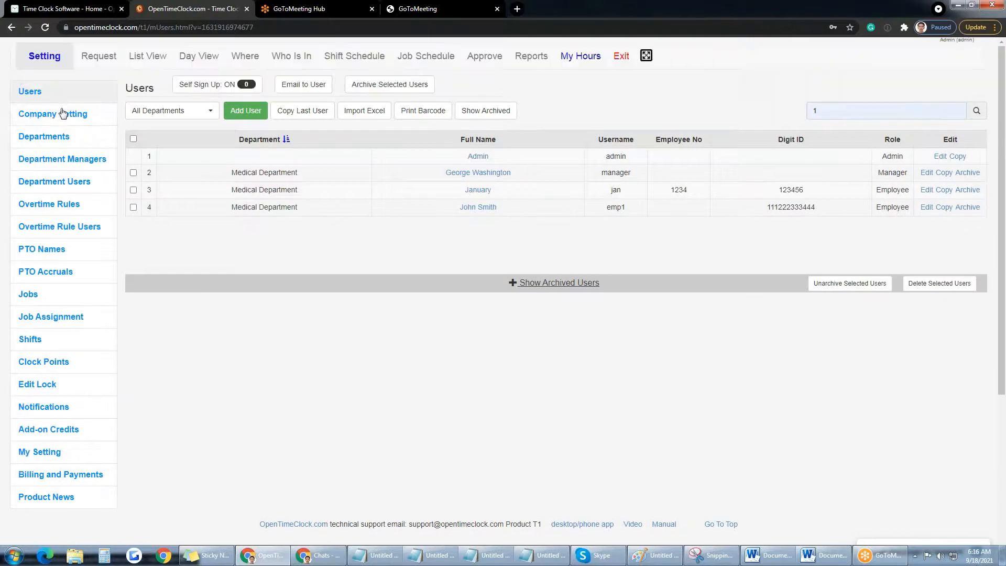
Step: Set Company Setting's Clock Points to 'Feature ON - to All Users' and save
{"action": "left_click", "coordinate": [67, 118]}
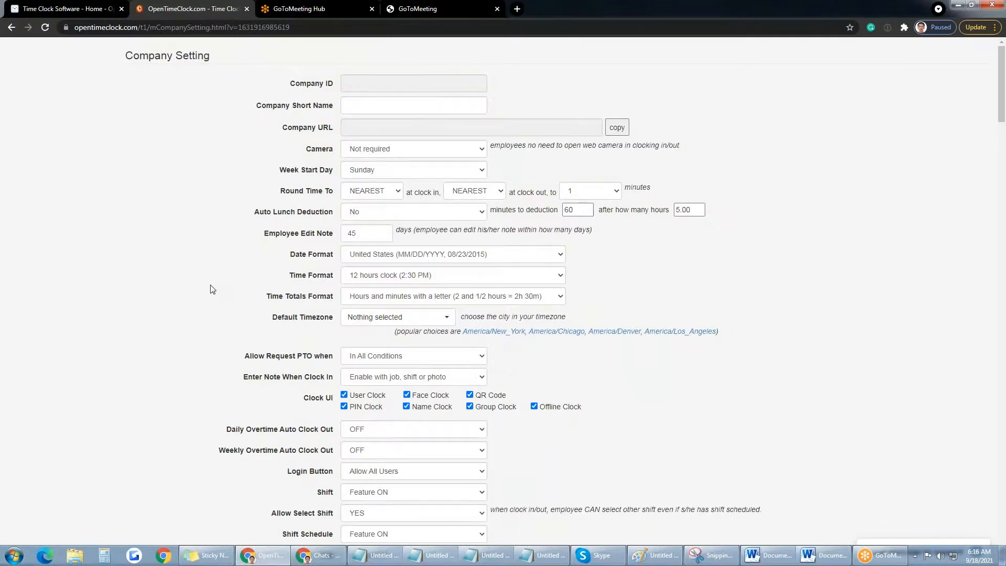
{"action": "scroll", "coordinate": [212, 290], "scroll_direction": "down", "scroll_amount": 4}
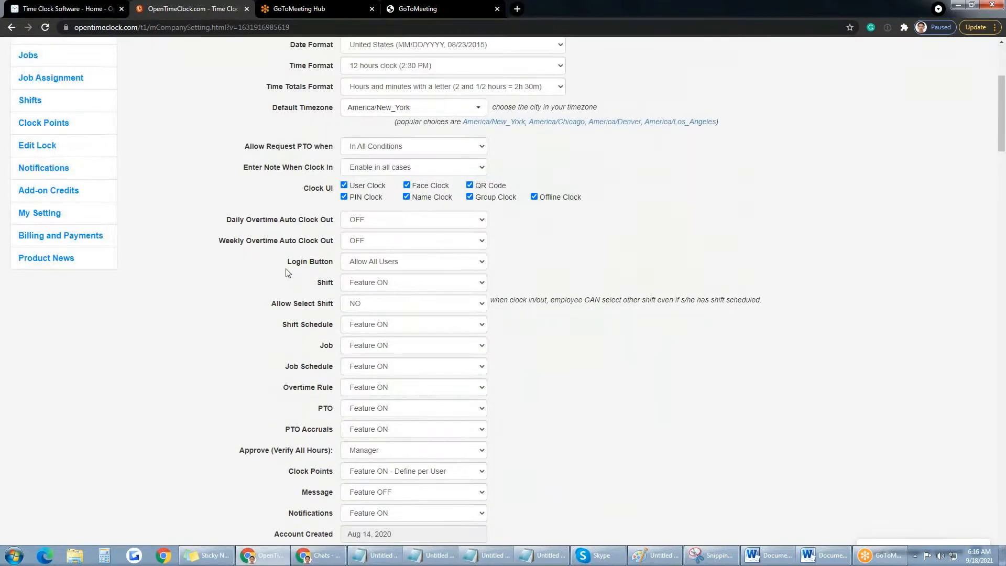
{"action": "scroll", "coordinate": [348, 417], "scroll_direction": "down", "scroll_amount": 2}
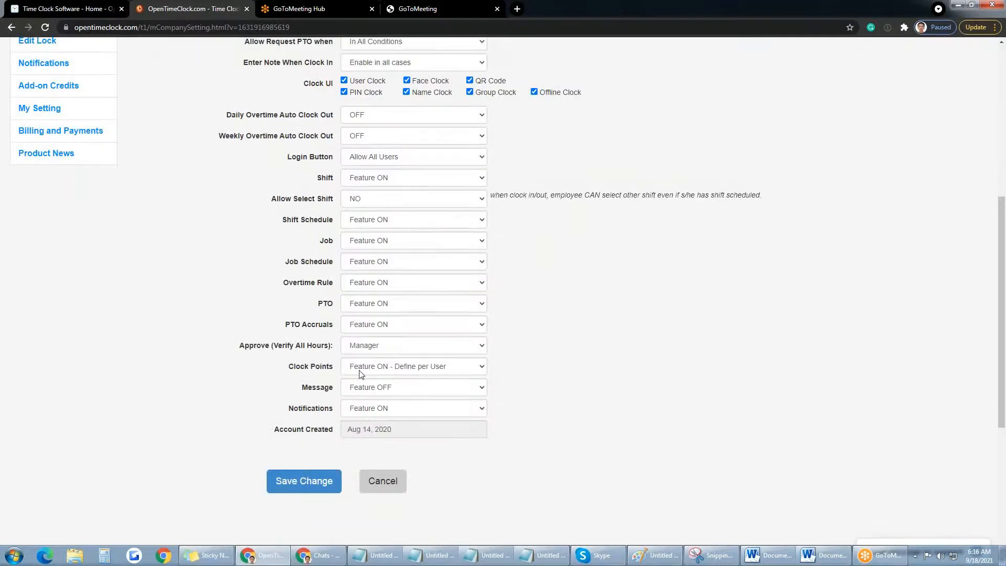
{"action": "left_click", "coordinate": [480, 367]}
{"action": "left_click", "coordinate": [567, 371]}
{"action": "left_click", "coordinate": [481, 368]}
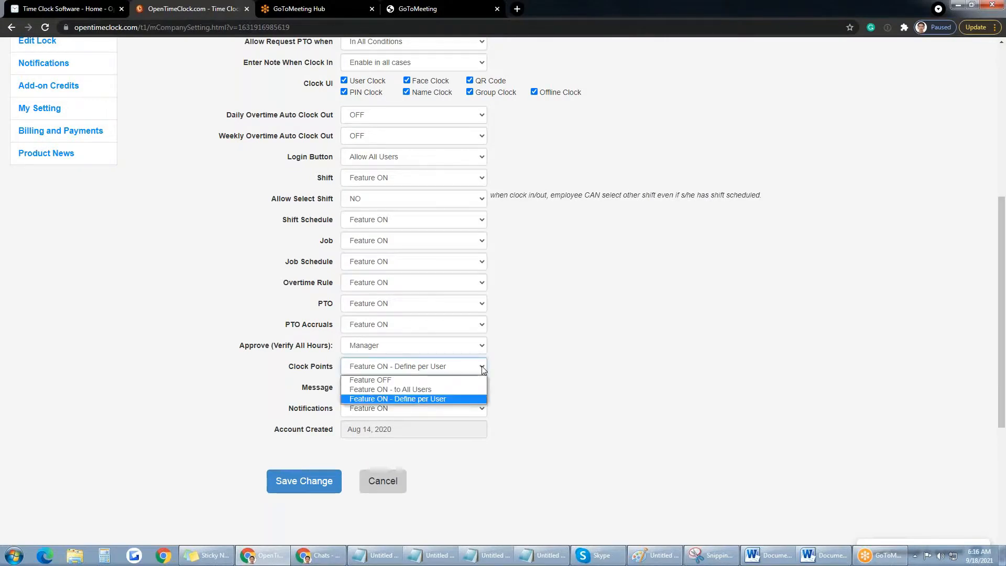
{"action": "left_click", "coordinate": [420, 389]}
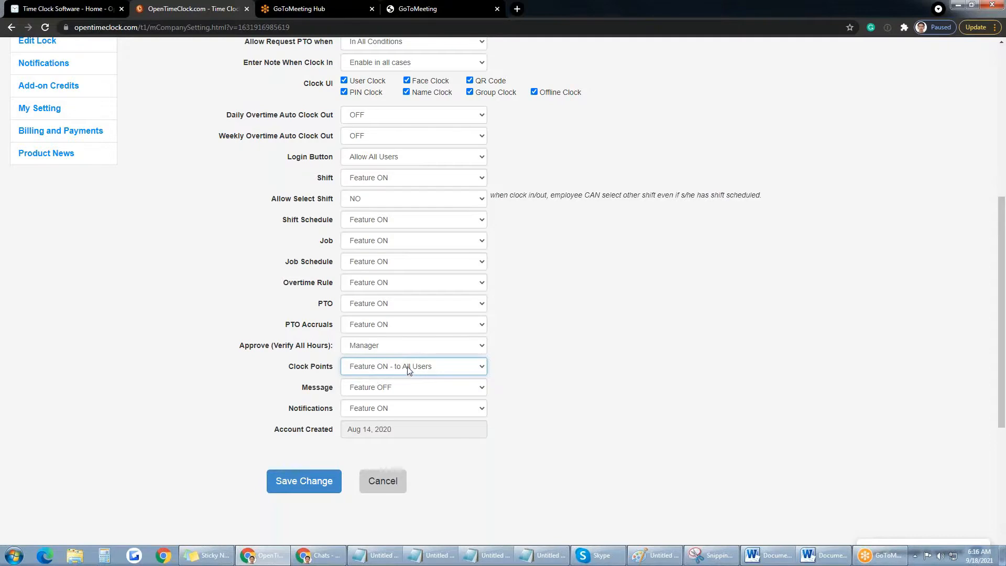
{"action": "left_click", "coordinate": [331, 480]}
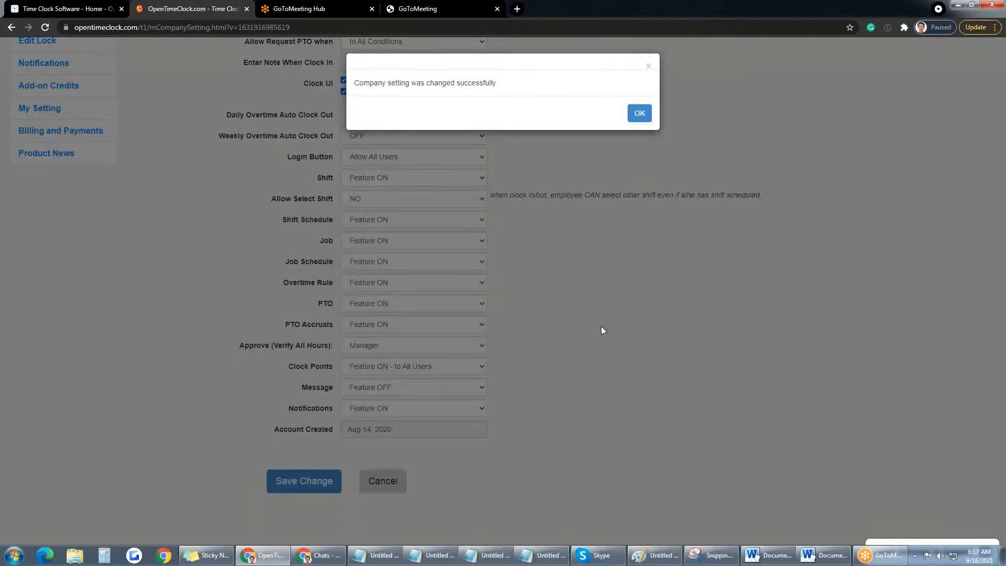
{"action": "left_click", "coordinate": [640, 113]}
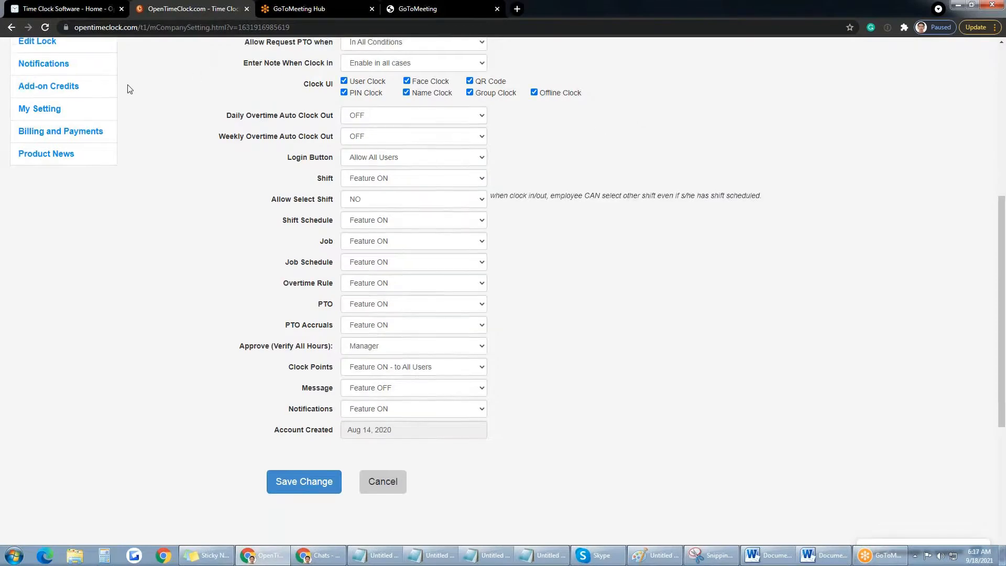
{"action": "scroll", "coordinate": [130, 89], "scroll_direction": "up", "scroll_amount": 2}
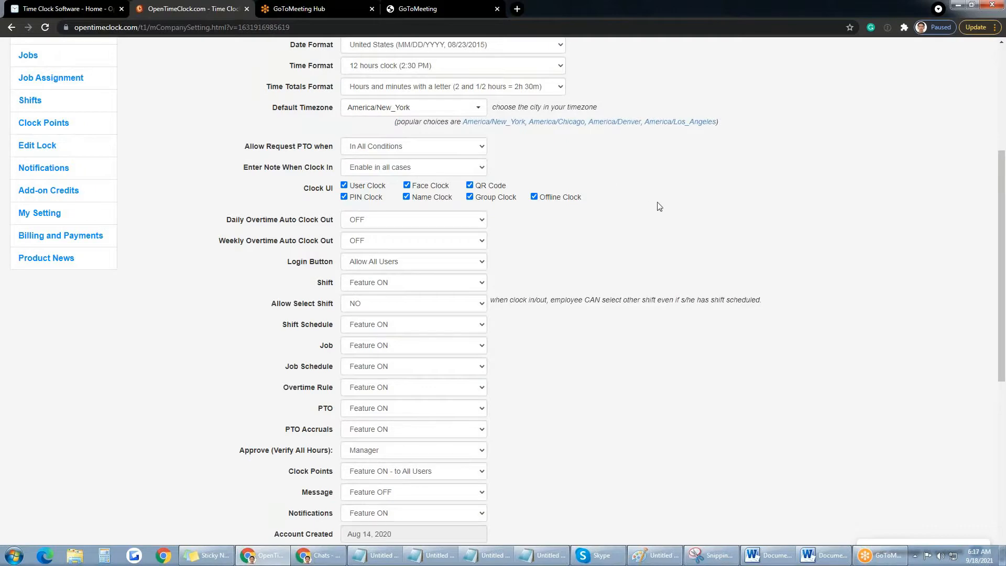
{"action": "scroll", "coordinate": [658, 205], "scroll_direction": "up", "scroll_amount": 5}
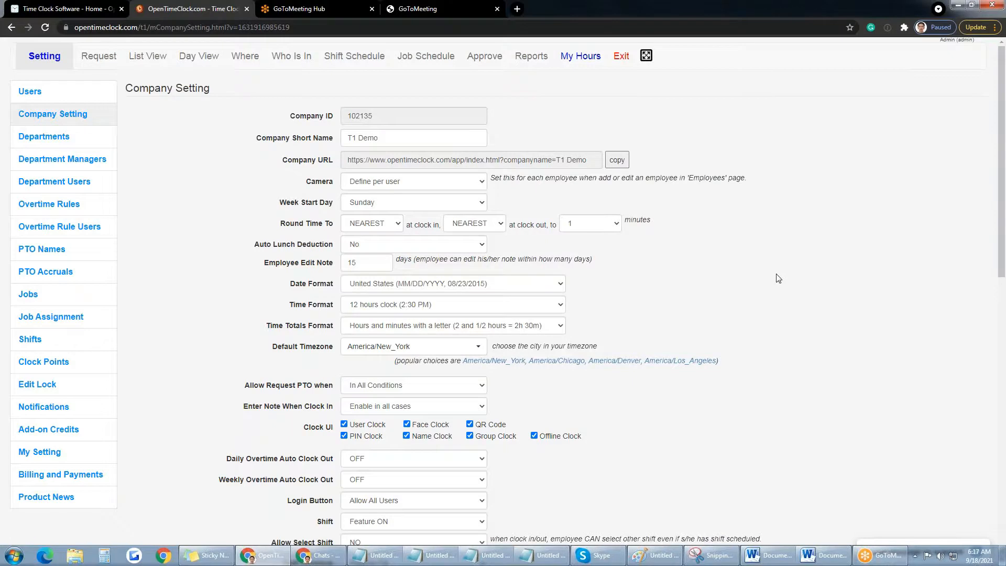
{"action": "scroll", "coordinate": [778, 278], "scroll_direction": "down", "scroll_amount": 1}
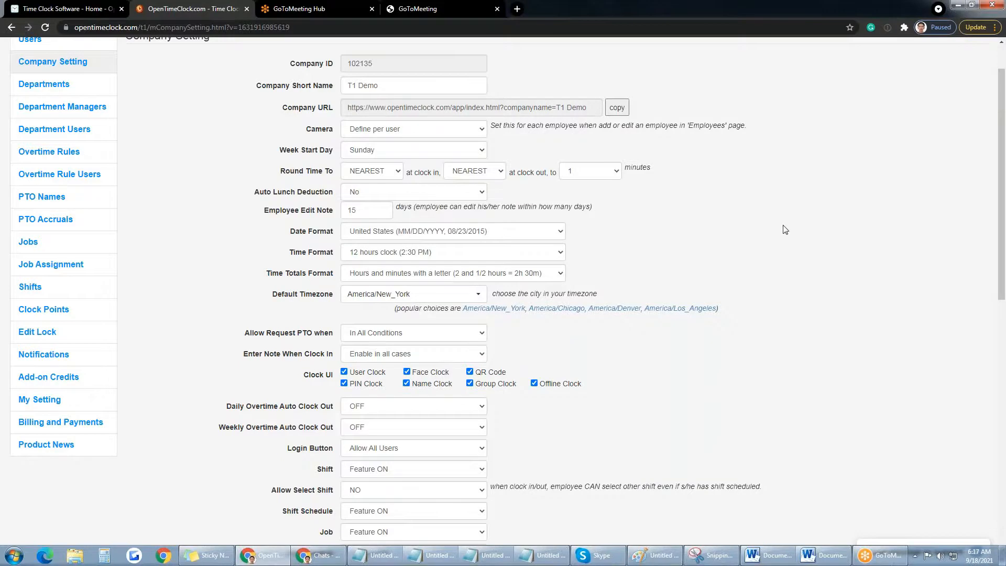
{"action": "scroll", "coordinate": [786, 230], "scroll_direction": "up", "scroll_amount": 1}
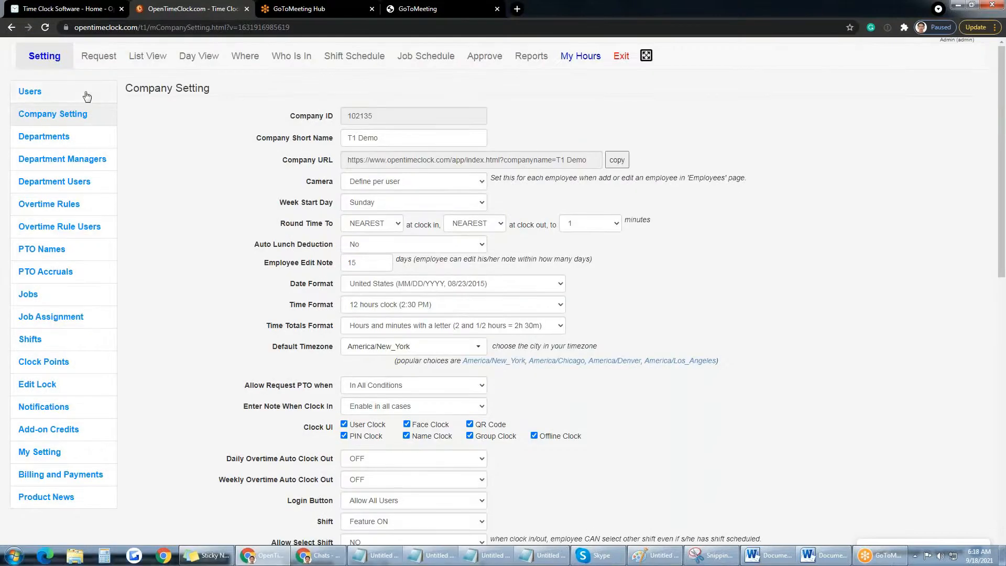
{"action": "left_click", "coordinate": [622, 166]}
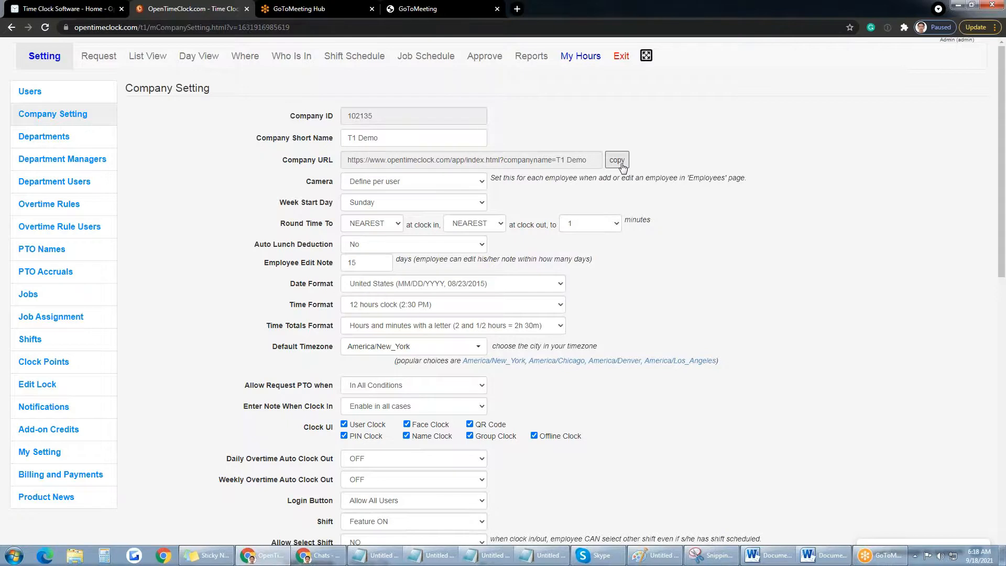
Step: Change the Company Setting Camera option to Not required
{"action": "double_click", "coordinate": [320, 181]}
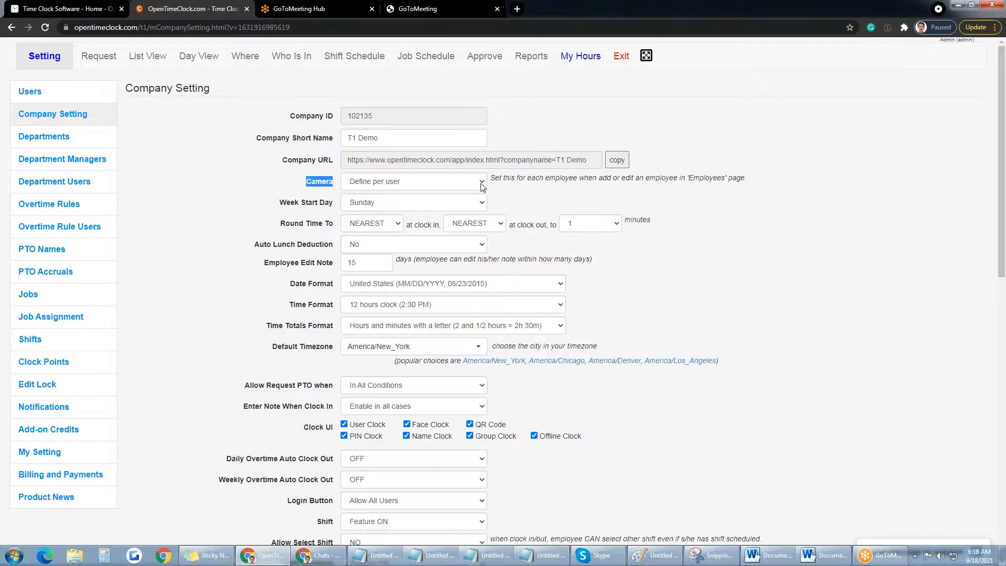
{"action": "left_click", "coordinate": [518, 191]}
{"action": "left_click", "coordinate": [483, 185]}
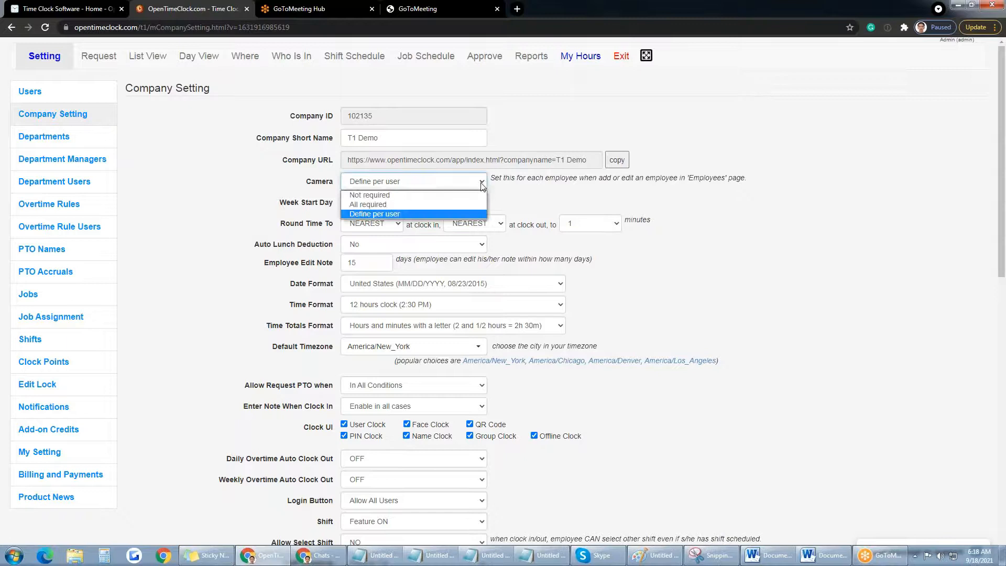
{"action": "left_click", "coordinate": [402, 197]}
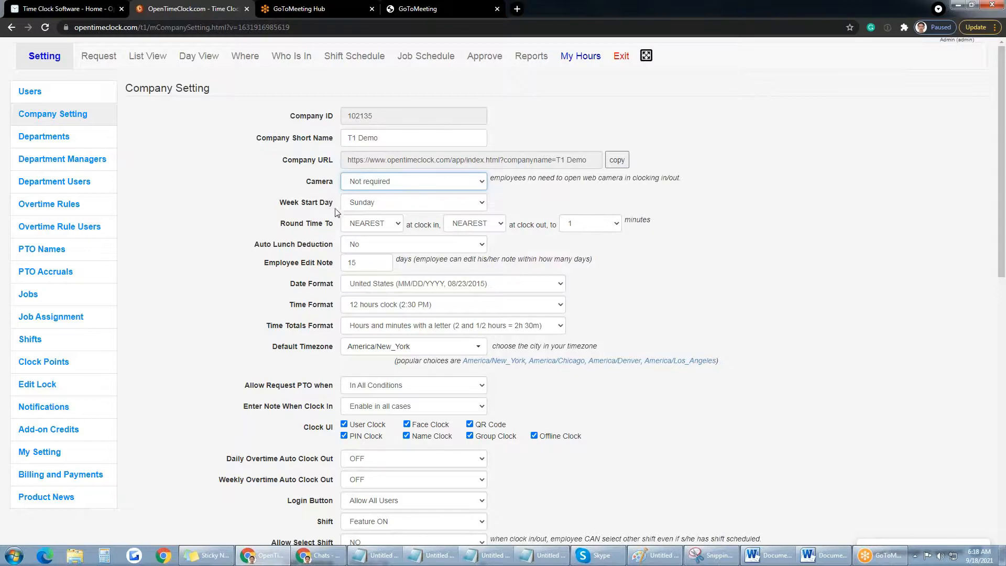
{"action": "left_click", "coordinate": [481, 206]}
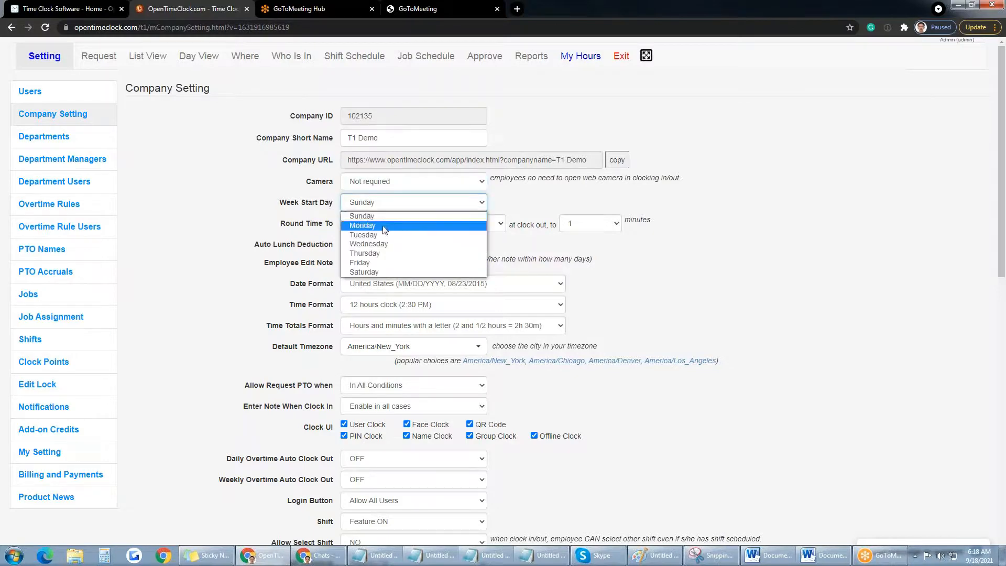
{"action": "left_click", "coordinate": [555, 204]}
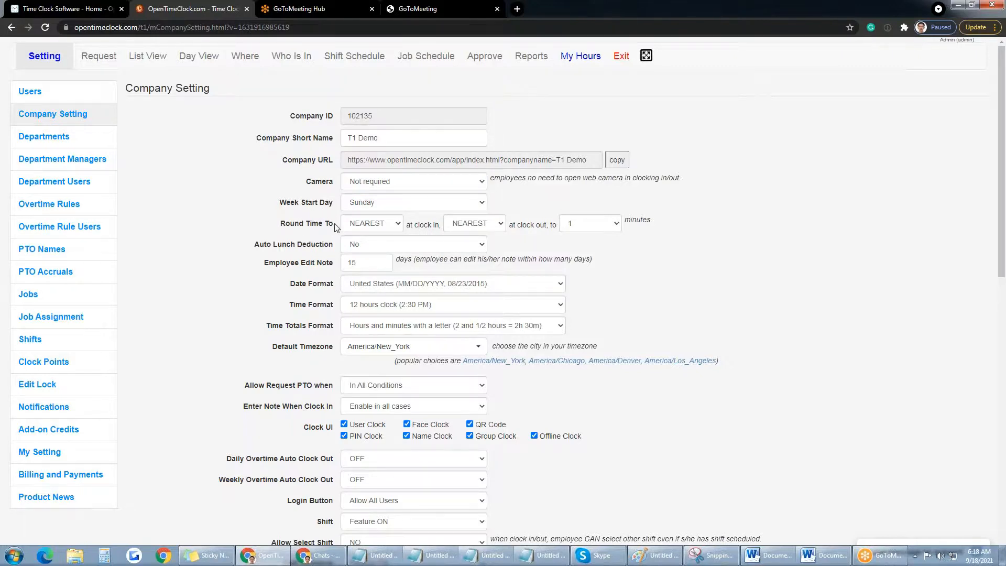
{"action": "left_click", "coordinate": [568, 226]}
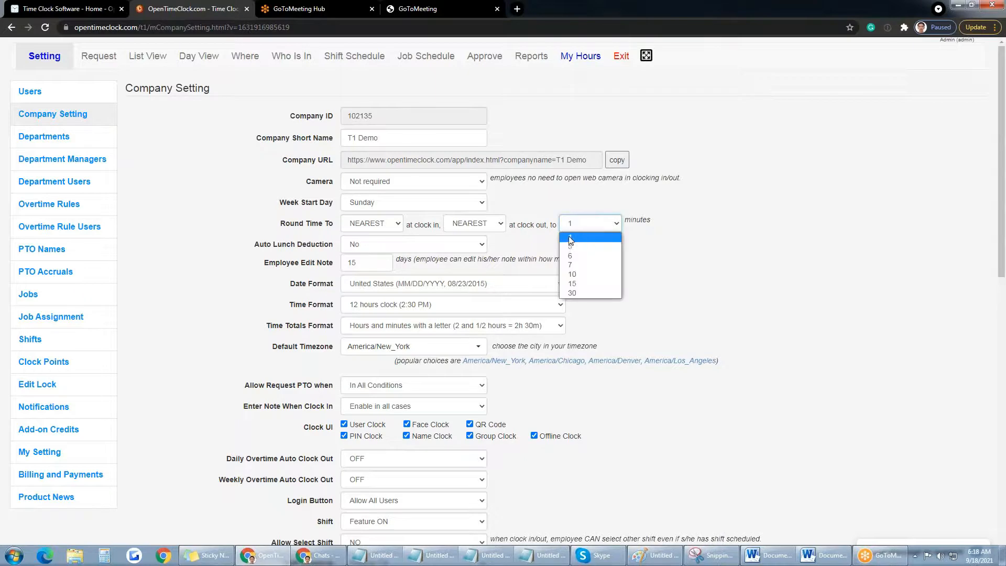
{"action": "left_click", "coordinate": [585, 238]}
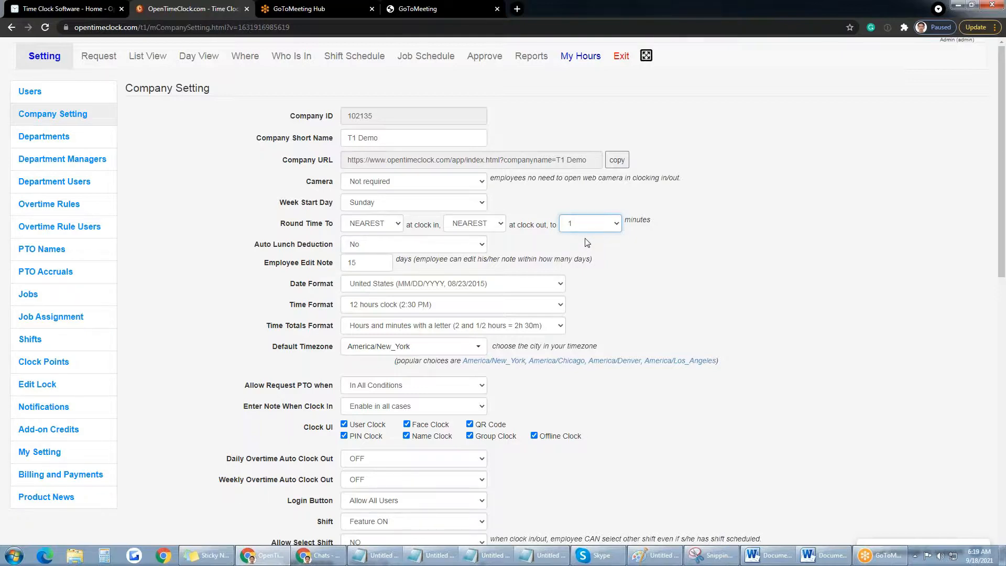
{"action": "left_click", "coordinate": [591, 228]}
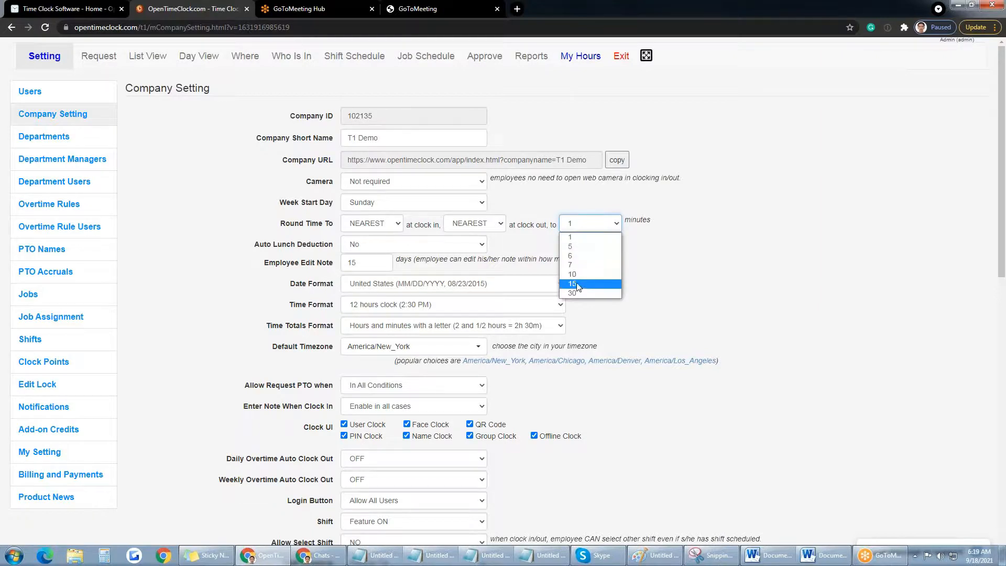
{"action": "left_click", "coordinate": [687, 242]}
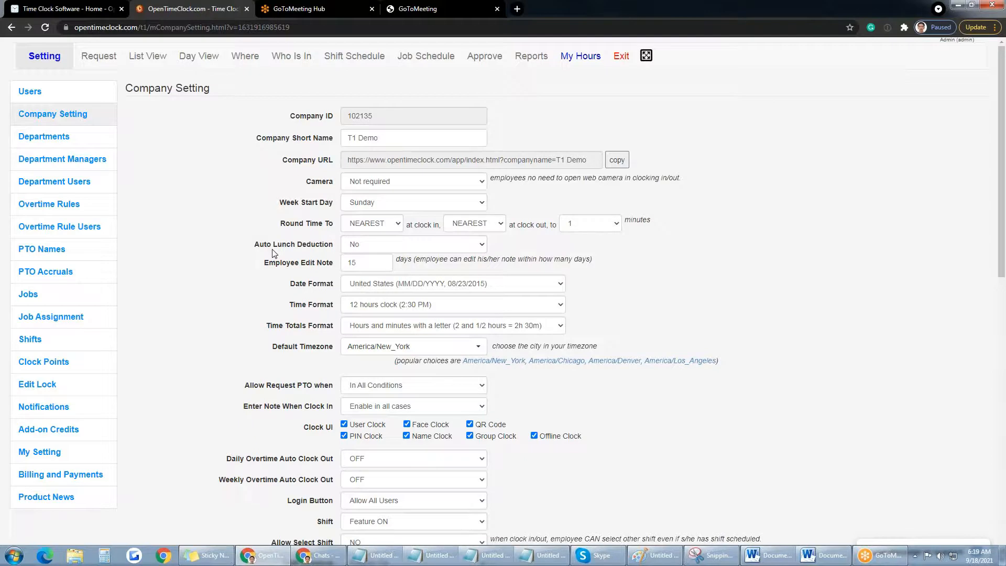
{"action": "left_click", "coordinate": [480, 244]}
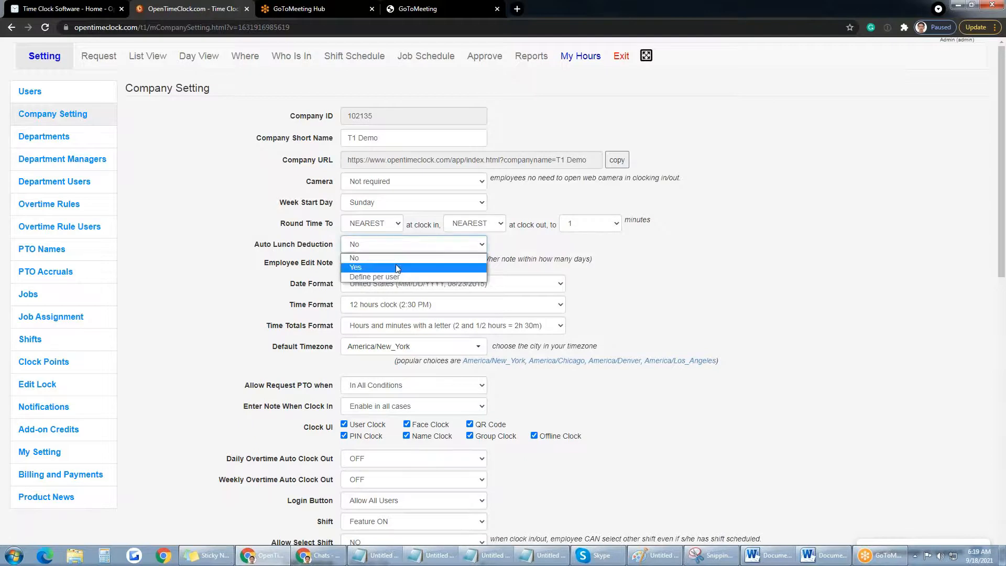
{"action": "left_click", "coordinate": [396, 268]}
{"action": "left_click", "coordinate": [570, 243]}
{"action": "double_click", "coordinate": [570, 244]}
{"action": "type", "text": "30"}
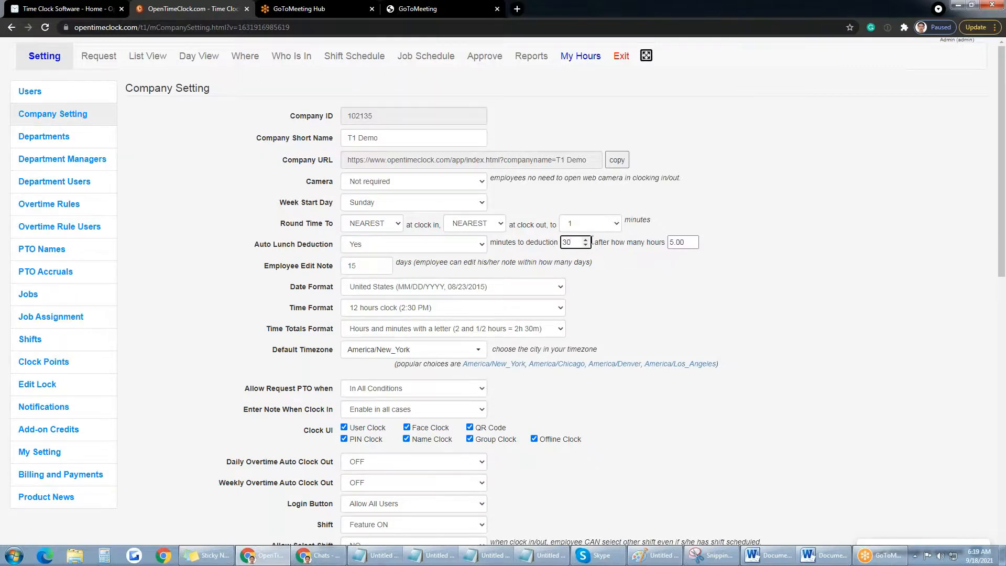
{"action": "left_click", "coordinate": [671, 242]}
{"action": "left_click", "coordinate": [691, 245]}
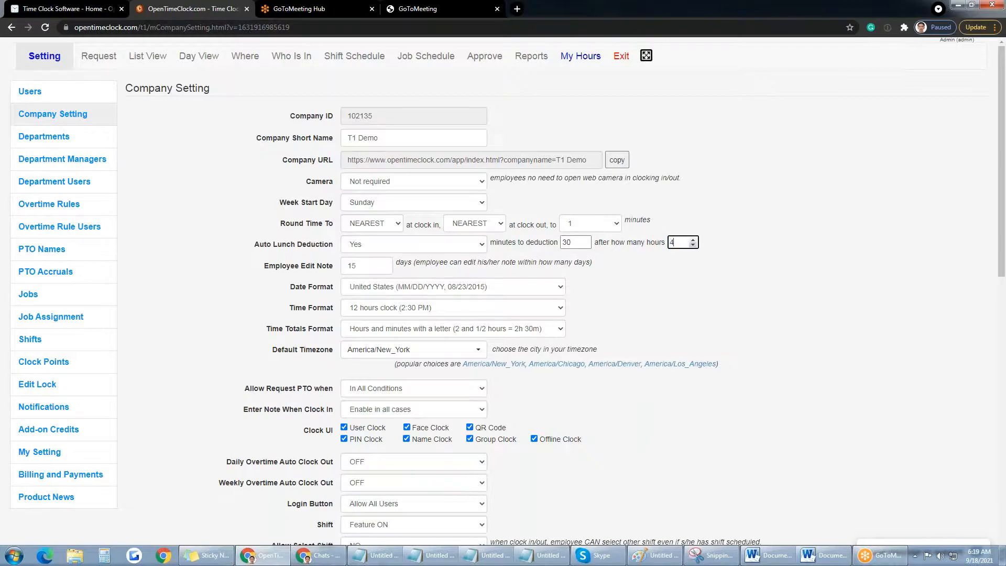
{"action": "left_click", "coordinate": [681, 253]}
{"action": "left_click", "coordinate": [482, 246]}
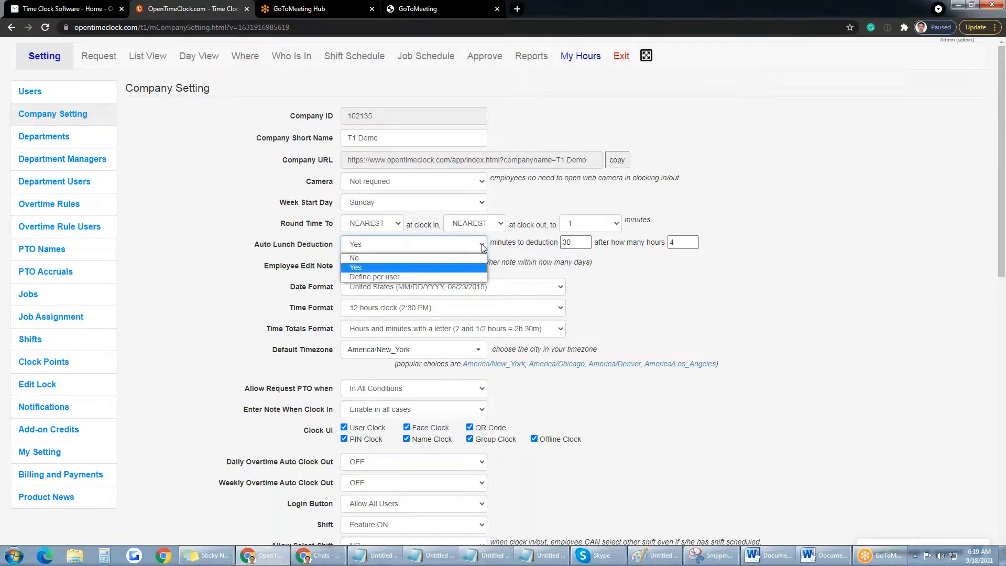
{"action": "left_click", "coordinate": [411, 260]}
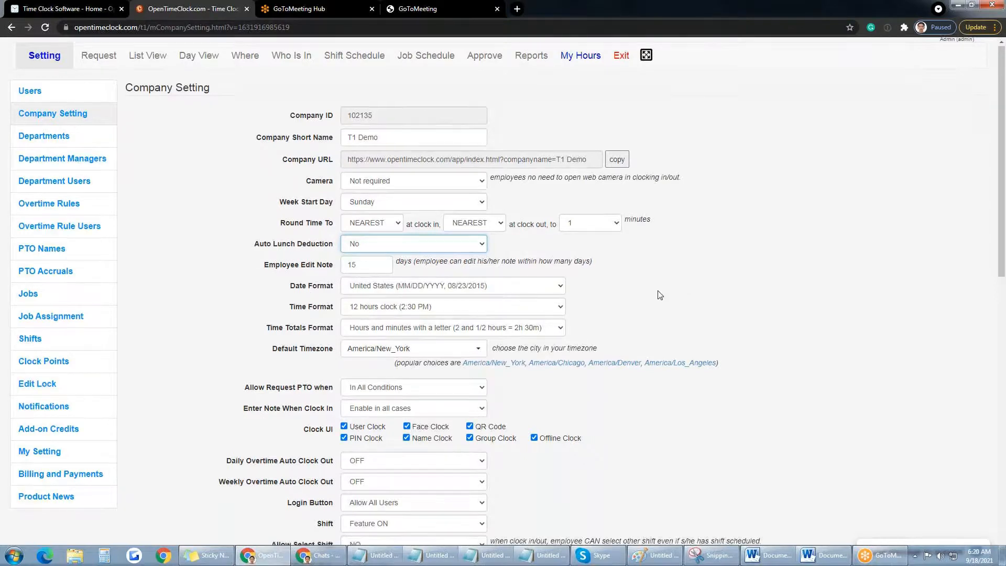
{"action": "scroll", "coordinate": [657, 288], "scroll_direction": "down", "scroll_amount": 2}
{"action": "scroll", "coordinate": [654, 279], "scroll_direction": "down", "scroll_amount": 1}
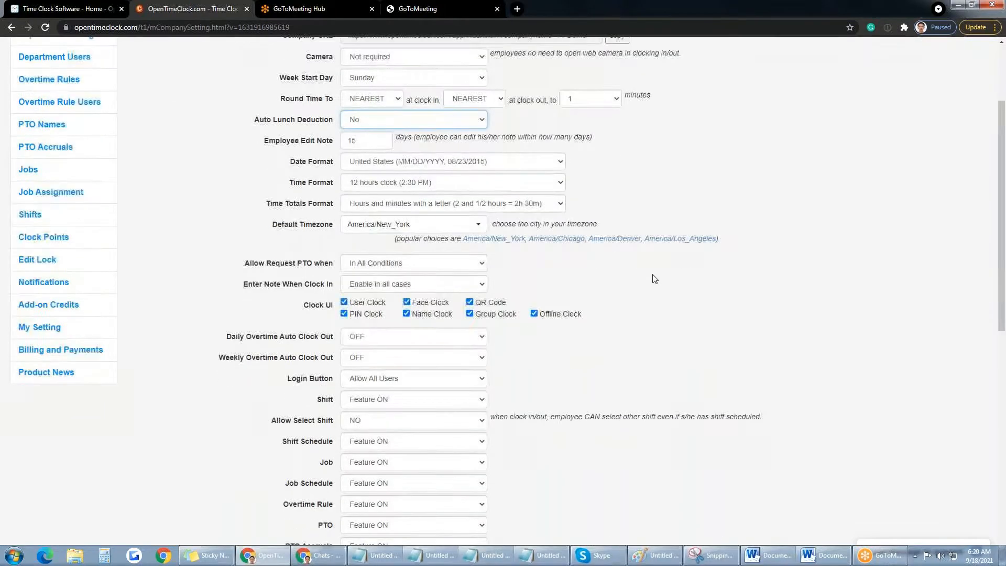
{"action": "scroll", "coordinate": [655, 278], "scroll_direction": "down", "scroll_amount": 1}
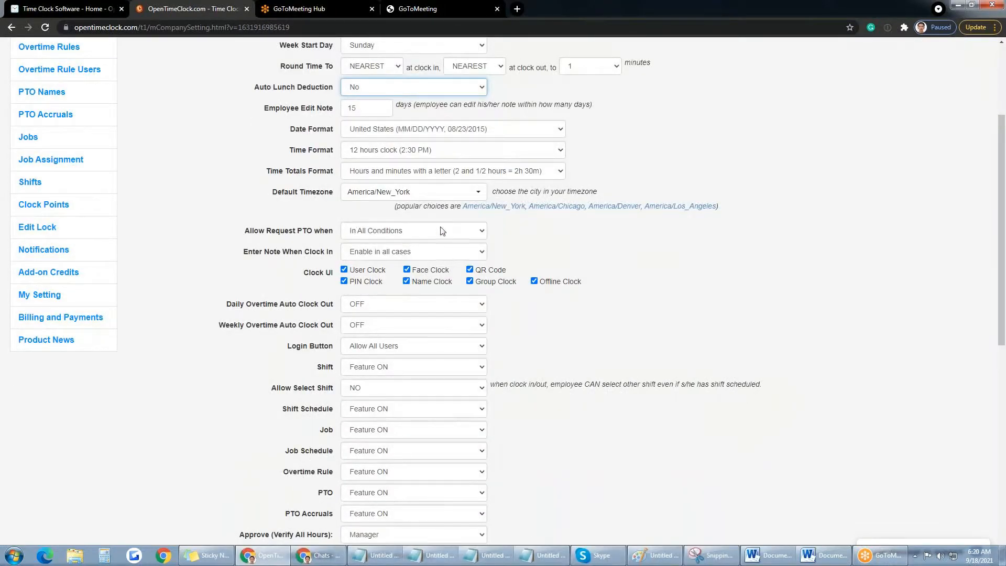
{"action": "left_click", "coordinate": [482, 232]}
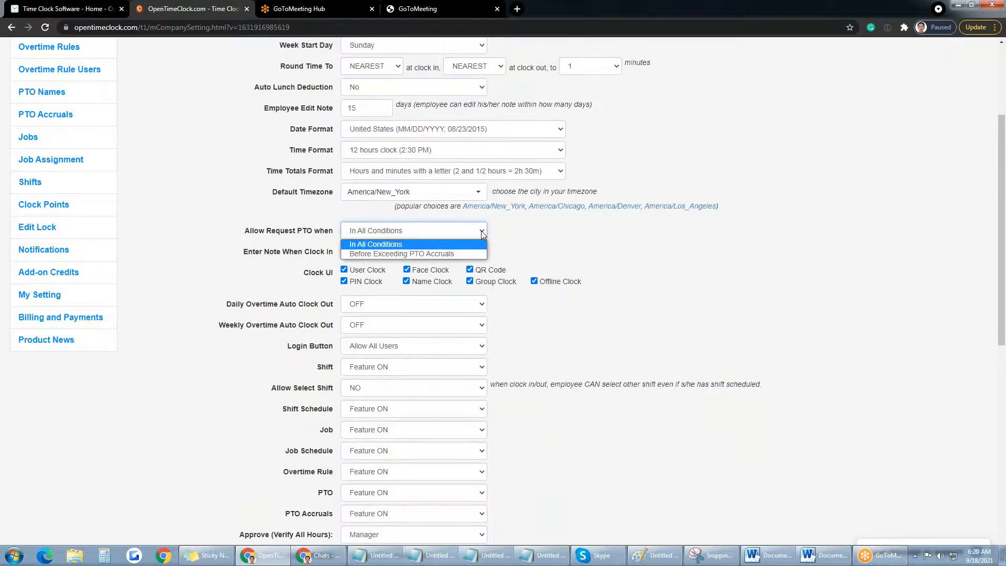
{"action": "left_click", "coordinate": [397, 254]}
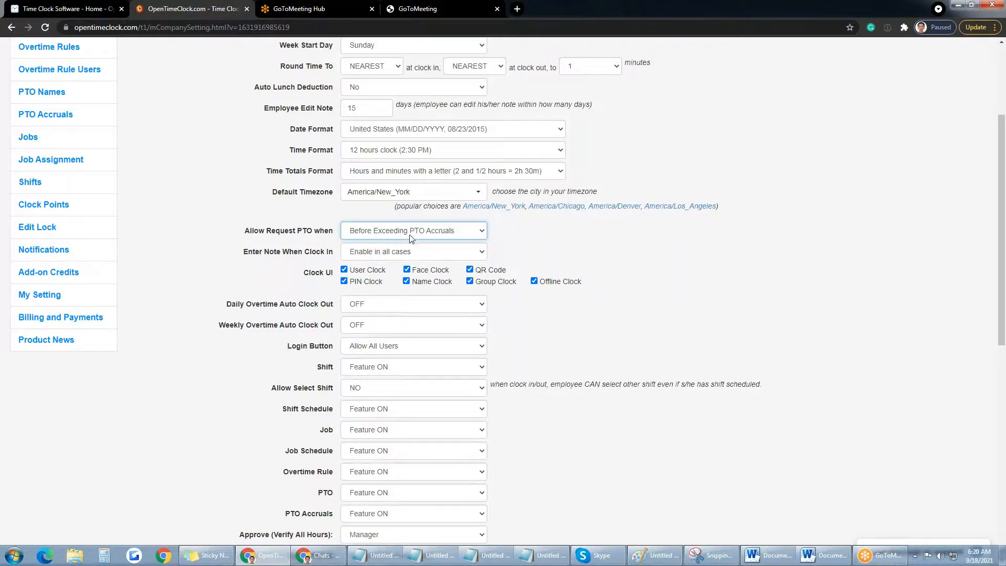
{"action": "left_click", "coordinate": [477, 233]}
{"action": "left_click", "coordinate": [417, 244]}
{"action": "left_click_drag", "start_coordinate": [334, 276], "coordinate": [305, 276]}
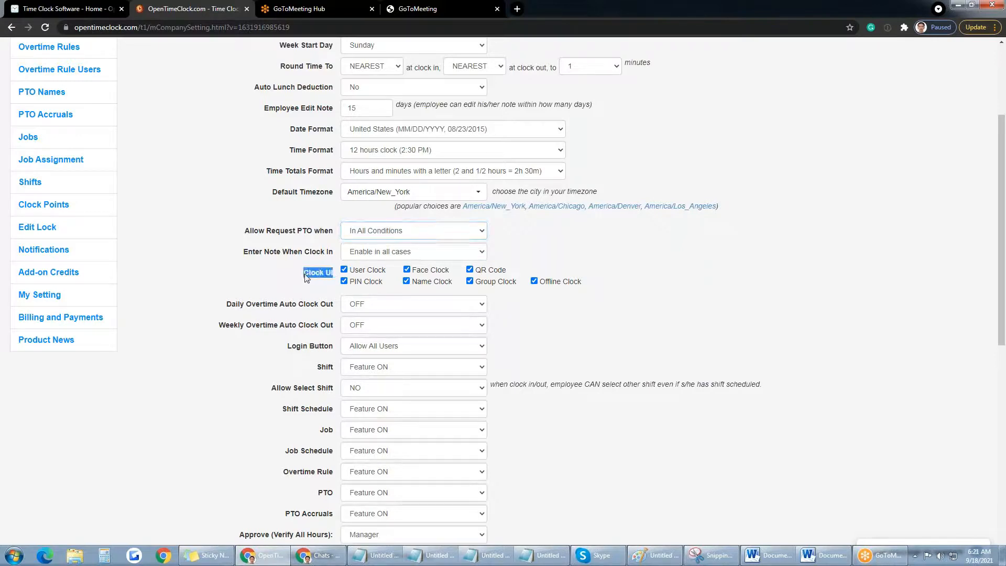
{"action": "left_click", "coordinate": [321, 286]}
{"action": "left_click_drag", "start_coordinate": [388, 270], "coordinate": [351, 269]}
{"action": "left_click_drag", "start_coordinate": [383, 283], "coordinate": [351, 282]}
{"action": "left_click_drag", "start_coordinate": [449, 270], "coordinate": [412, 281]}
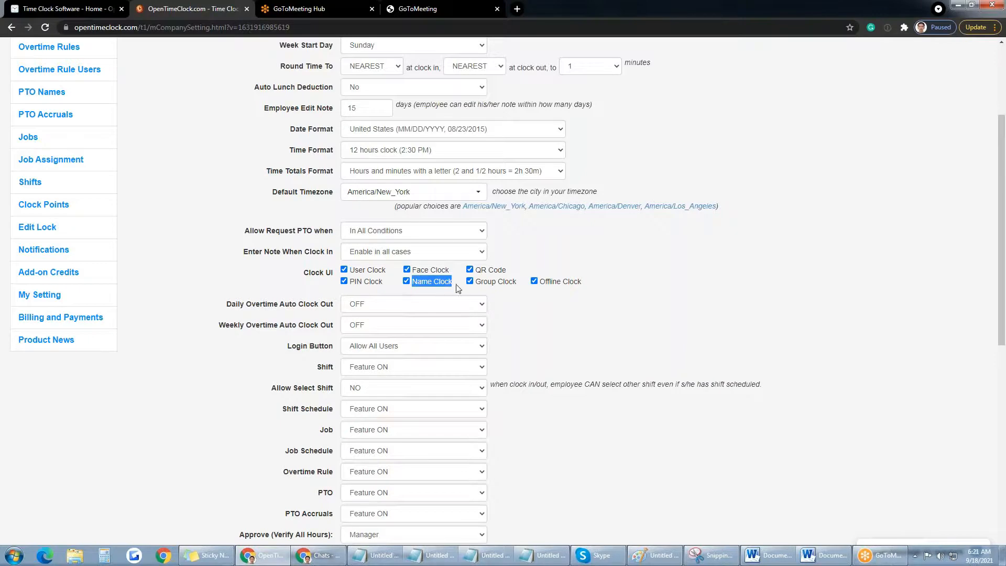
{"action": "left_click_drag", "start_coordinate": [506, 269], "coordinate": [474, 270]}
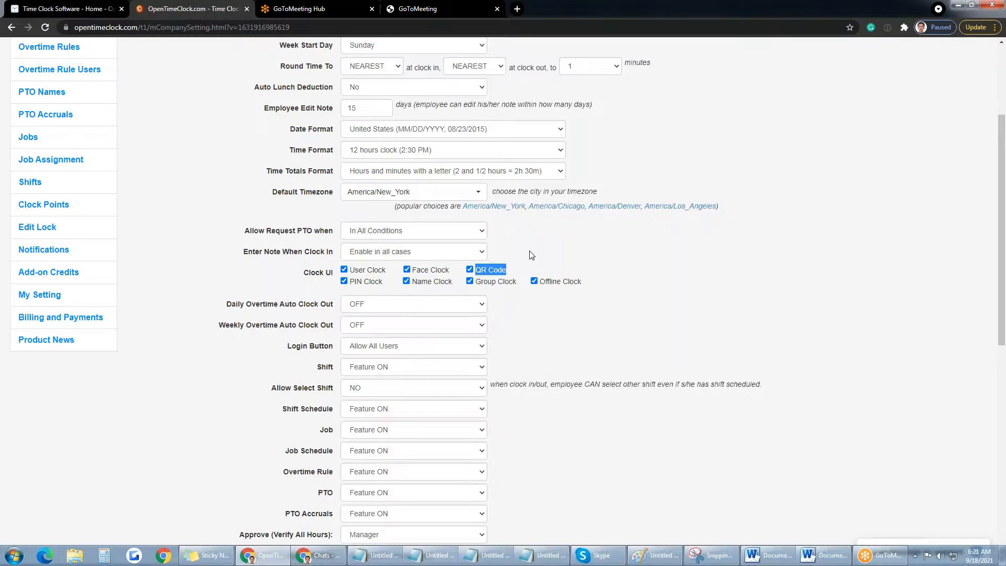
{"action": "left_click_drag", "start_coordinate": [385, 281], "coordinate": [349, 282]}
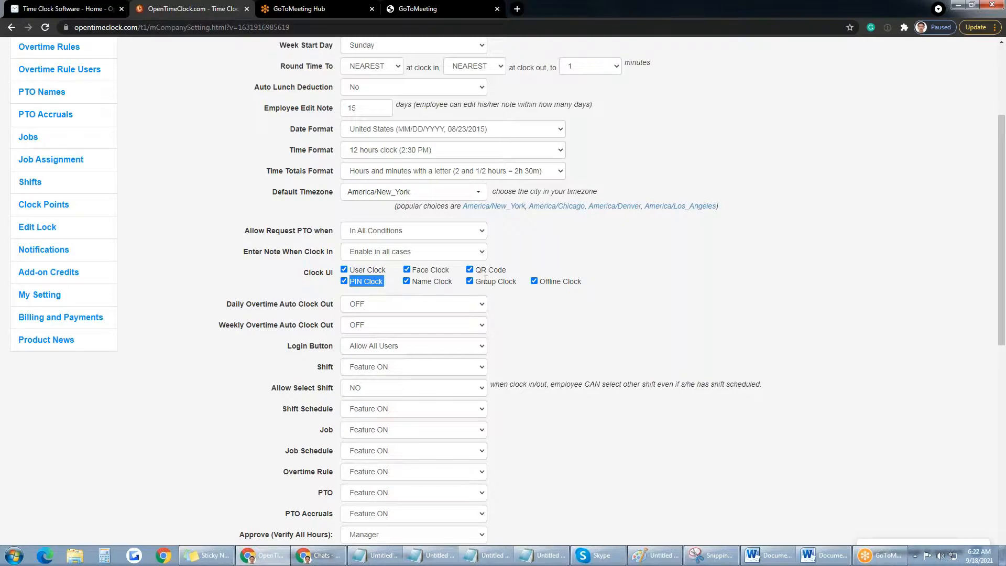
{"action": "left_click_drag", "start_coordinate": [518, 284], "coordinate": [477, 282]}
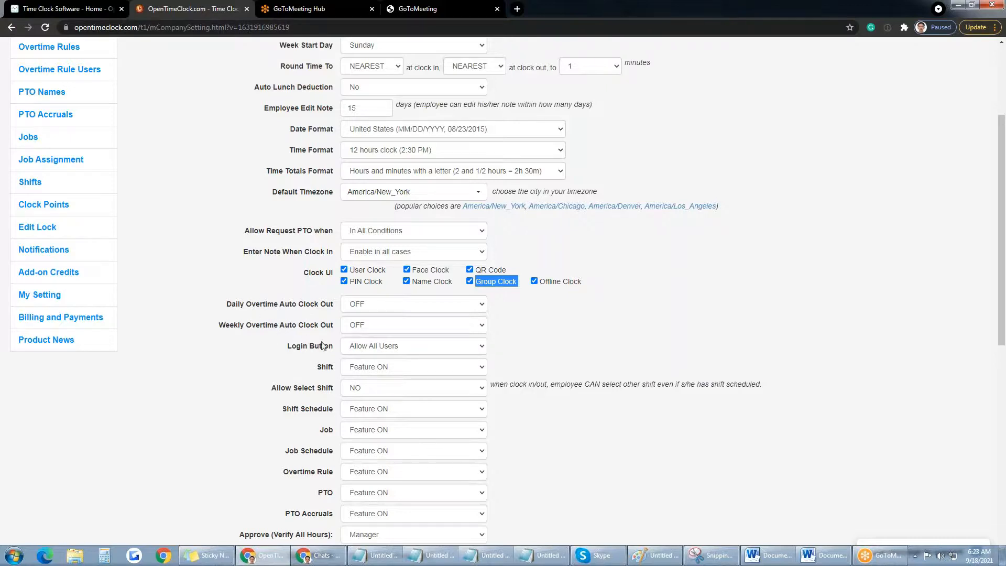
Step: Try limiting the Login Button to admins and managers, then restore Allow All Users
{"action": "scroll", "coordinate": [571, 328], "scroll_direction": "down", "scroll_amount": 1}
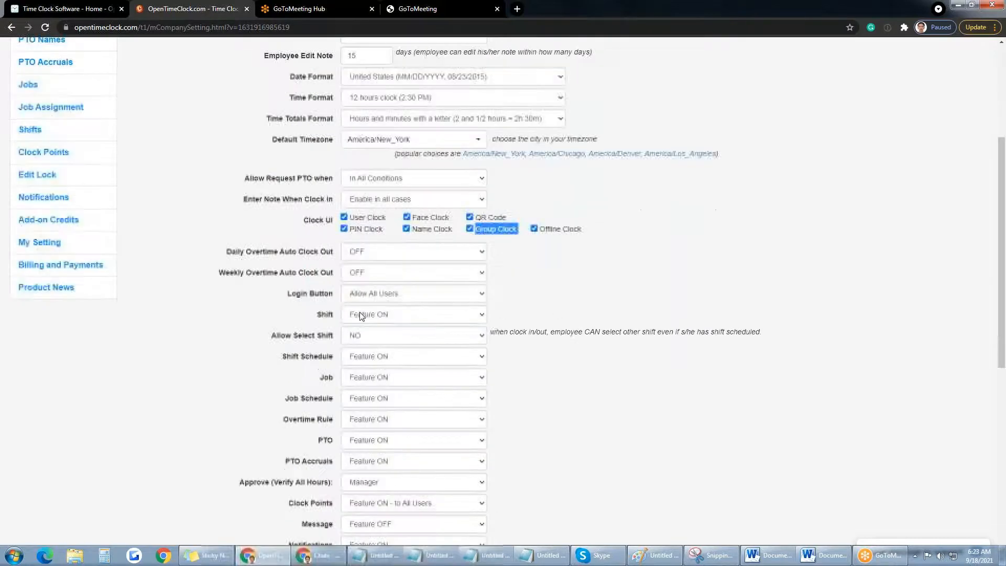
{"action": "left_click", "coordinate": [483, 295]}
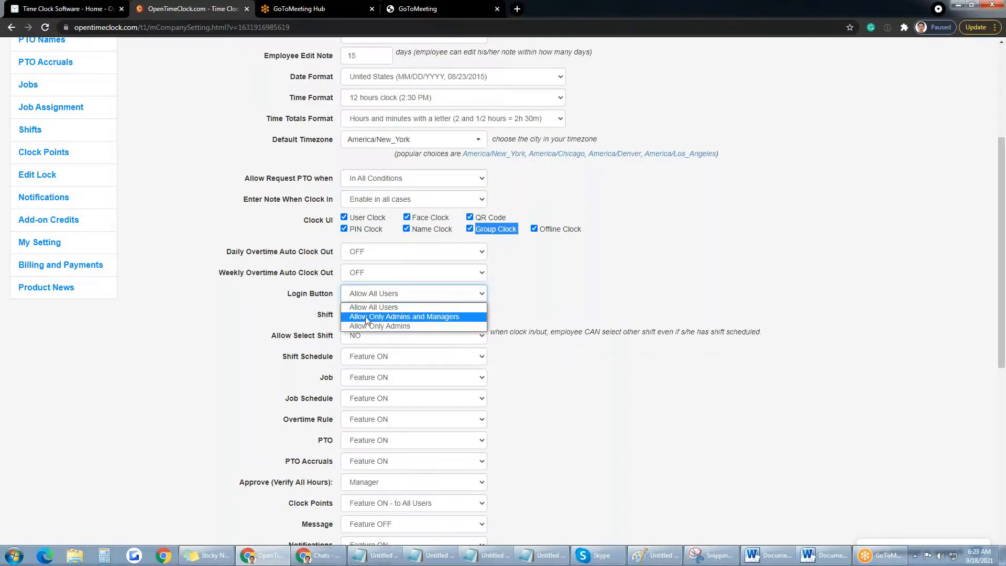
{"action": "left_click", "coordinate": [383, 318]}
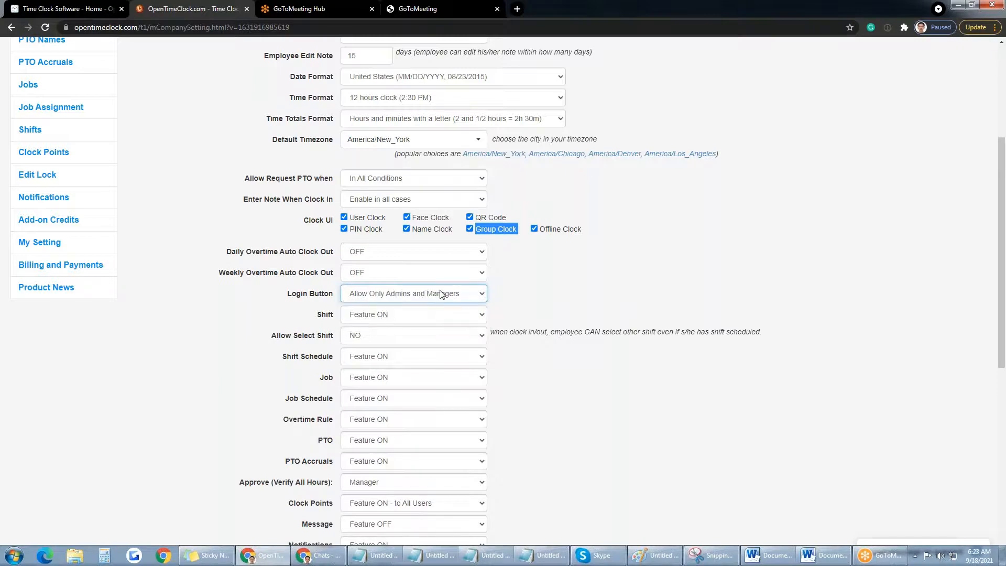
{"action": "left_click_drag", "start_coordinate": [334, 295], "coordinate": [288, 294]}
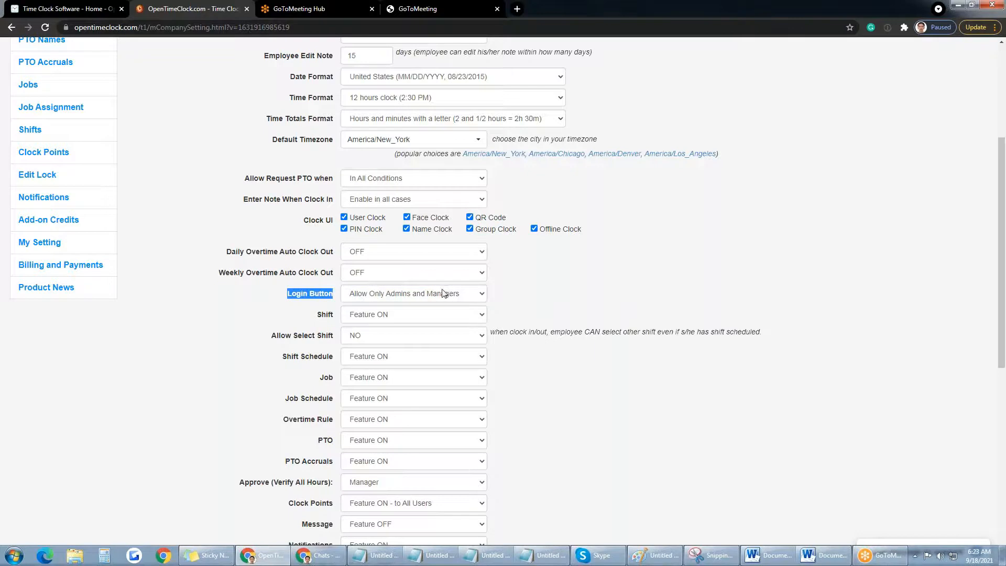
{"action": "left_click", "coordinate": [482, 295]}
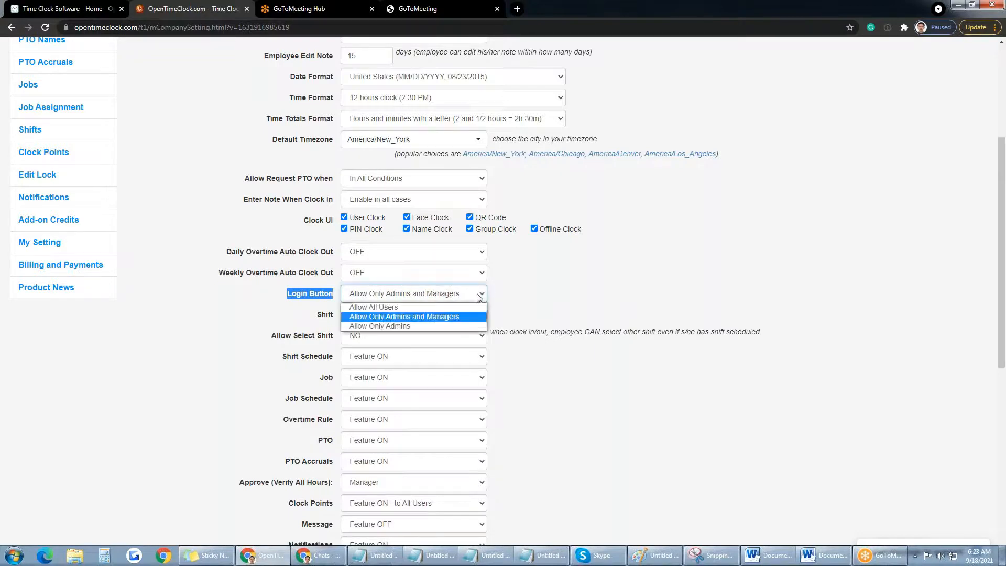
{"action": "left_click", "coordinate": [385, 312]}
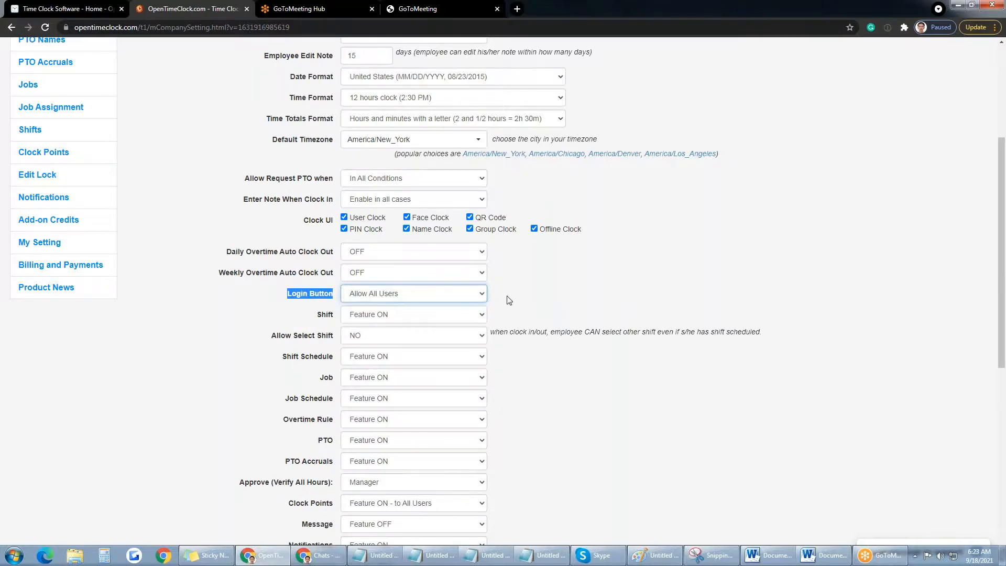
{"action": "scroll", "coordinate": [509, 299], "scroll_direction": "down", "scroll_amount": 2}
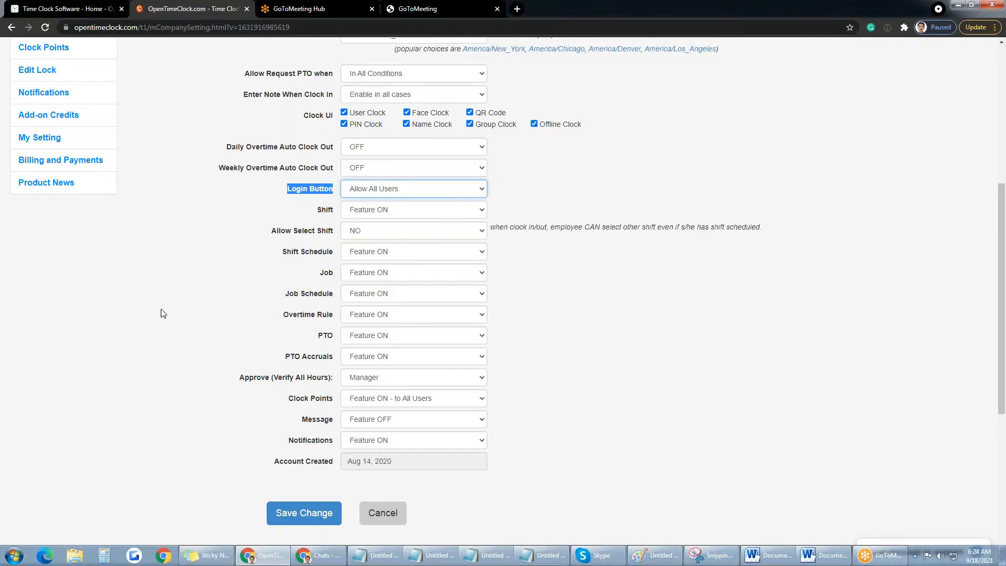
{"action": "scroll", "coordinate": [161, 309], "scroll_direction": "up", "scroll_amount": 5}
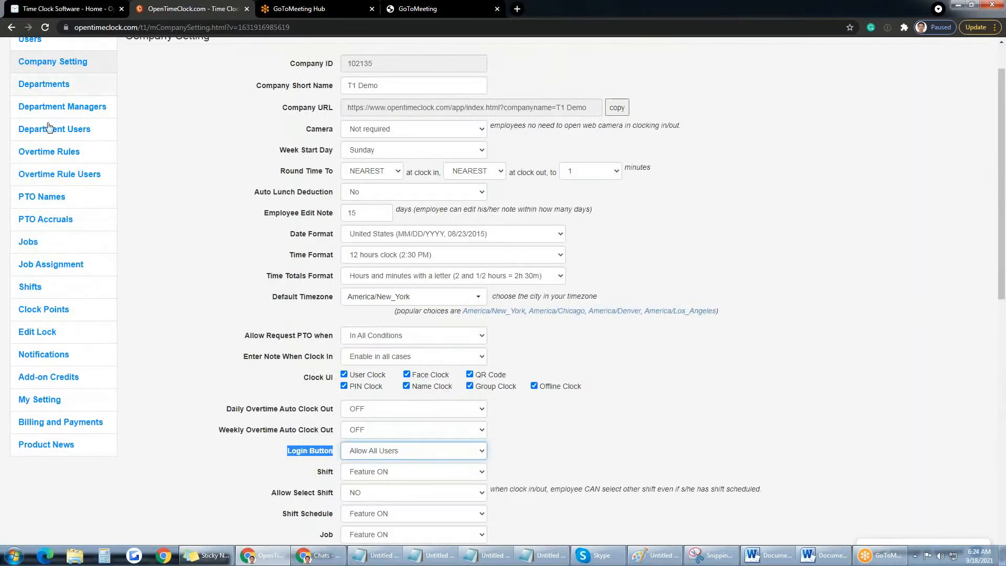
{"action": "left_click", "coordinate": [187, 149]}
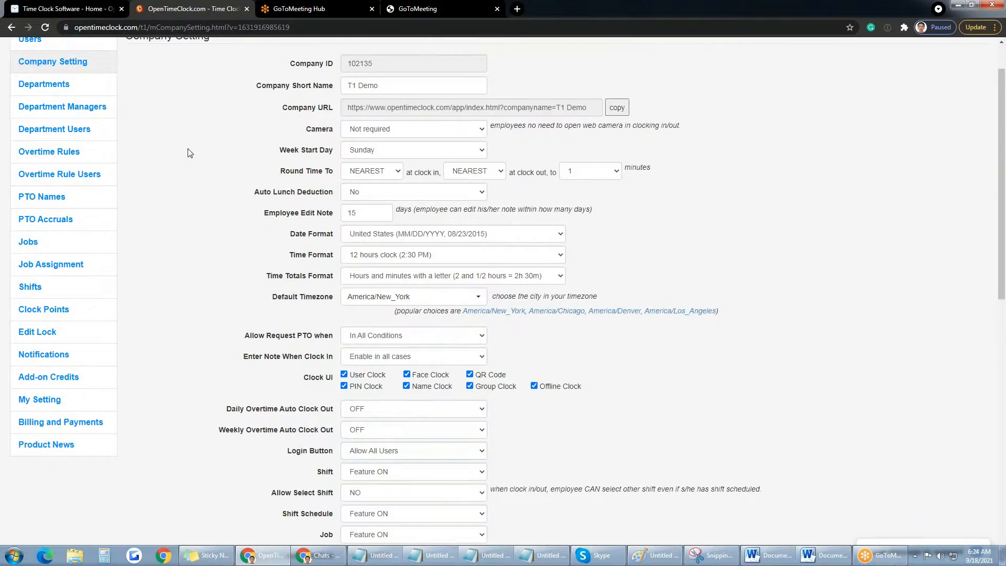
Step: Set Notifications to Feature OFF and save the company settings
{"action": "scroll", "coordinate": [189, 153], "scroll_direction": "up", "scroll_amount": 1}
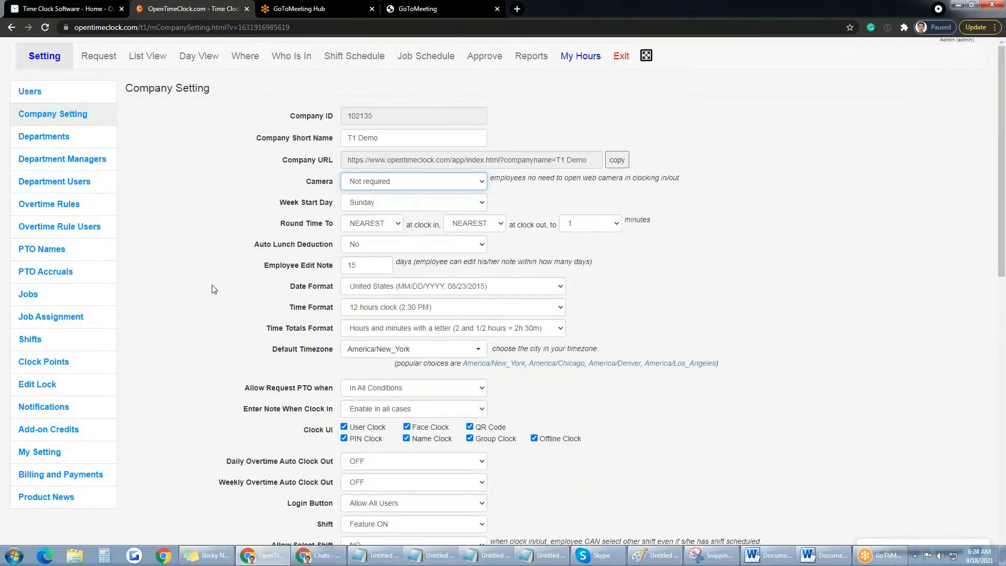
{"action": "scroll", "coordinate": [213, 288], "scroll_direction": "down", "scroll_amount": 5}
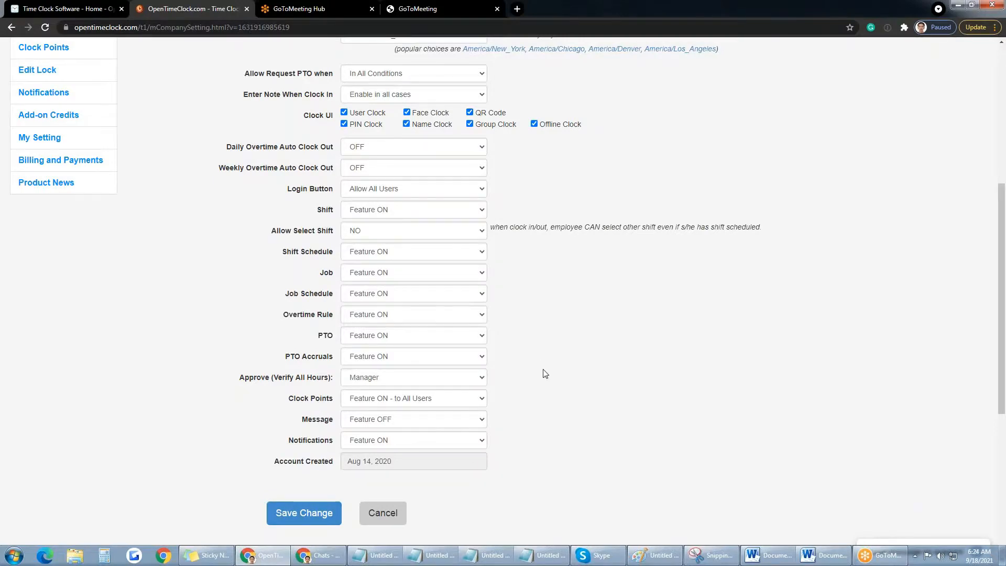
{"action": "scroll", "coordinate": [545, 373], "scroll_direction": "up", "scroll_amount": 4}
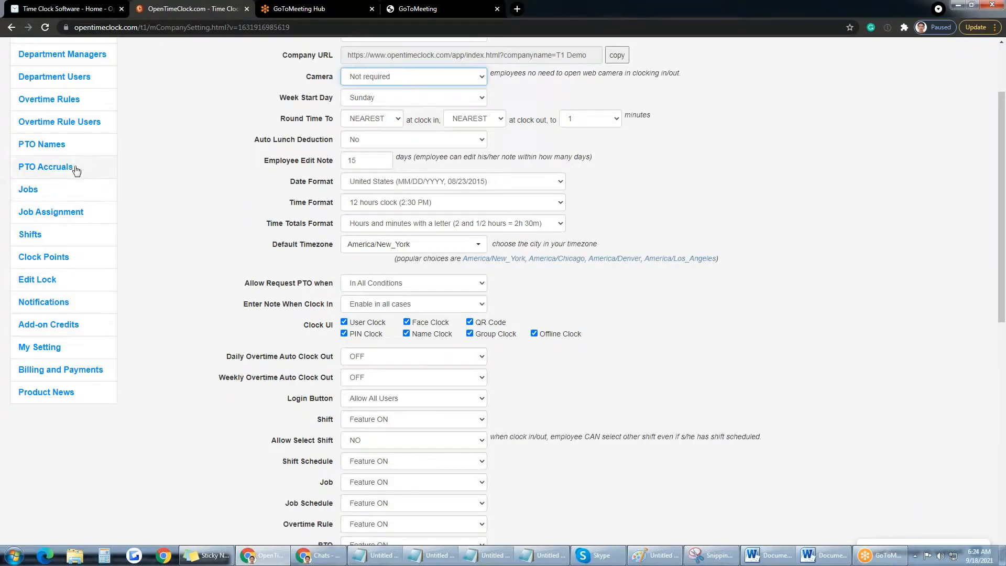
{"action": "scroll", "coordinate": [318, 519], "scroll_direction": "down", "scroll_amount": 1}
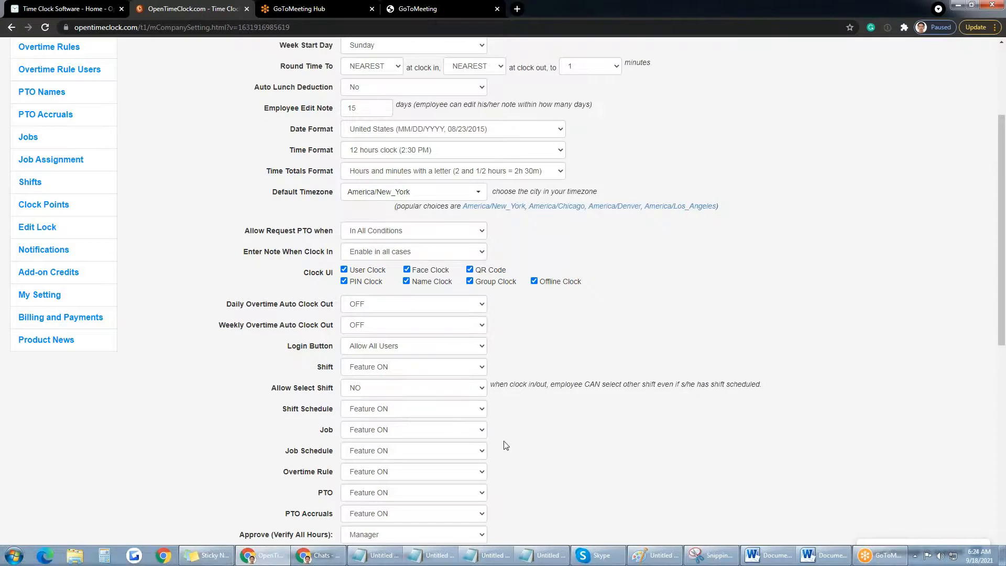
{"action": "scroll", "coordinate": [506, 446], "scroll_direction": "down", "scroll_amount": 1}
{"action": "scroll", "coordinate": [507, 445], "scroll_direction": "down", "scroll_amount": 2}
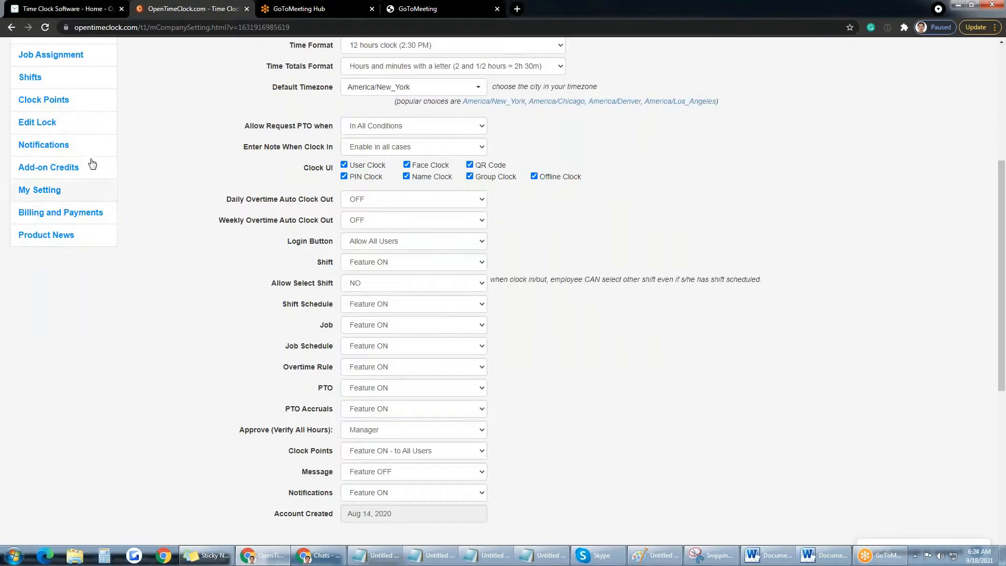
{"action": "left_click", "coordinate": [481, 495]}
{"action": "left_click", "coordinate": [388, 513]}
{"action": "scroll", "coordinate": [520, 454], "scroll_direction": "down", "scroll_amount": 2}
{"action": "left_click", "coordinate": [299, 461]}
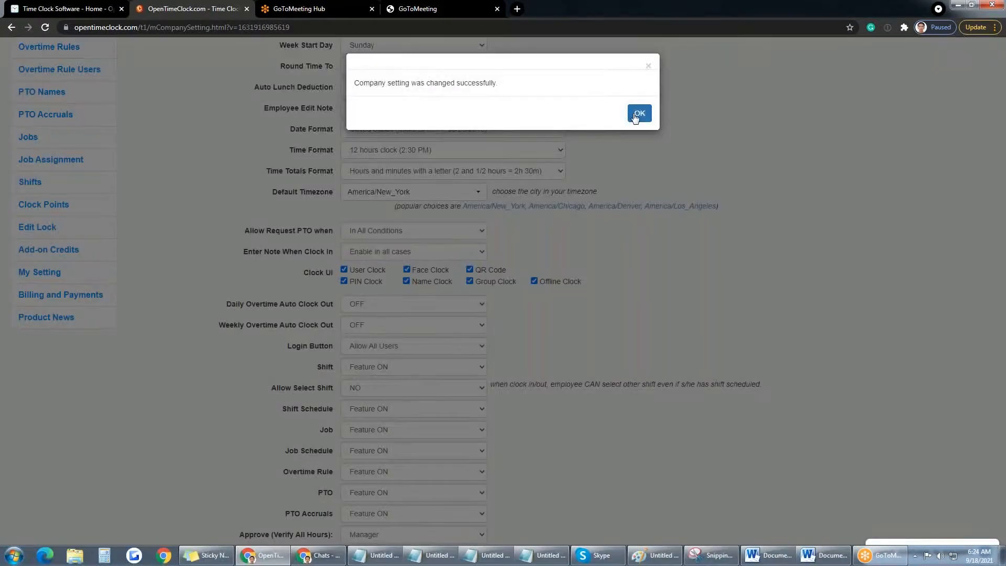
{"action": "left_click", "coordinate": [638, 114]}
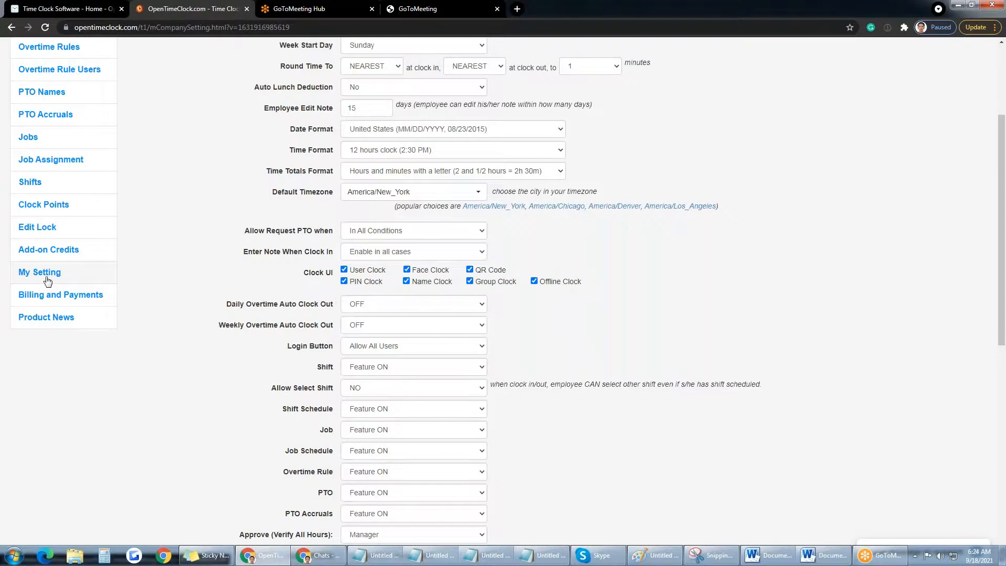
Step: Switch Notifications back to Feature ON and save, acknowledging the confirmation
{"action": "scroll", "coordinate": [417, 450], "scroll_direction": "down", "scroll_amount": 3}
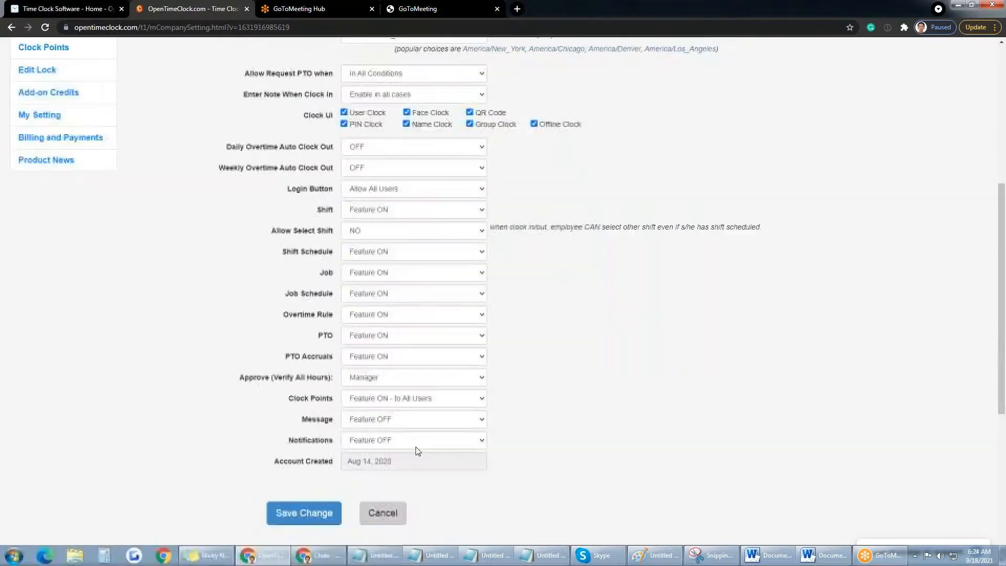
{"action": "left_click", "coordinate": [478, 444]}
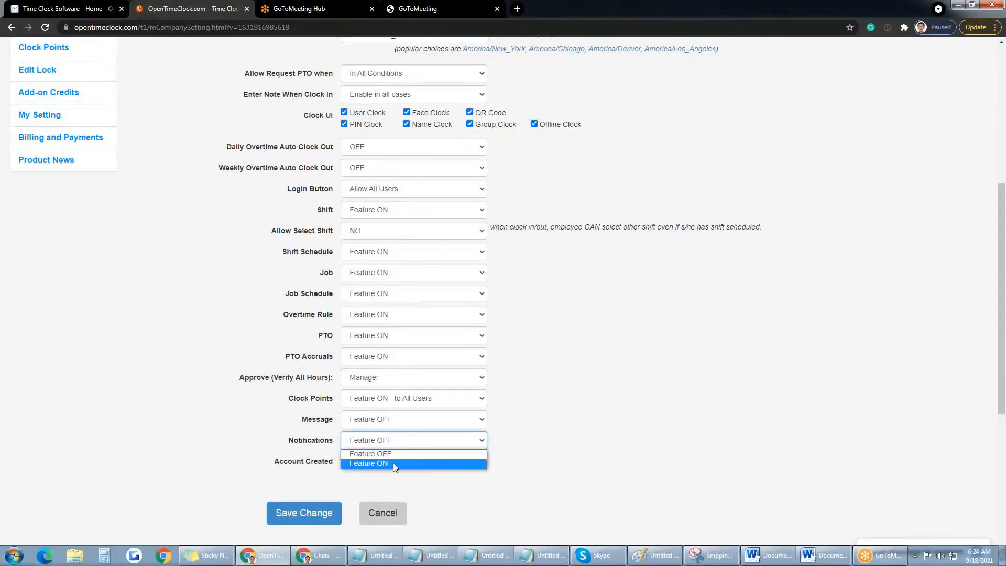
{"action": "left_click", "coordinate": [388, 463]}
{"action": "left_click", "coordinate": [318, 503]}
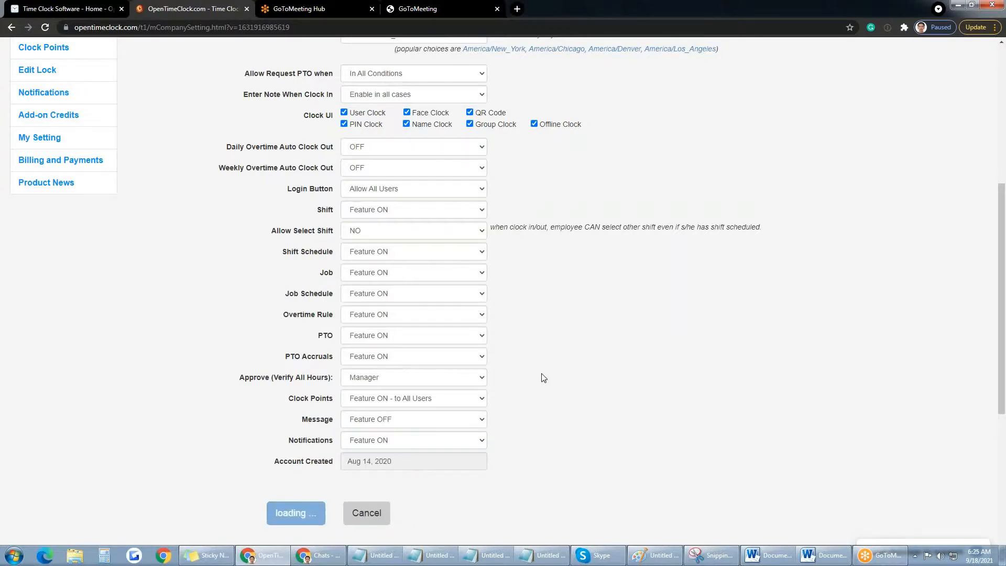
{"action": "key", "text": "Return"}
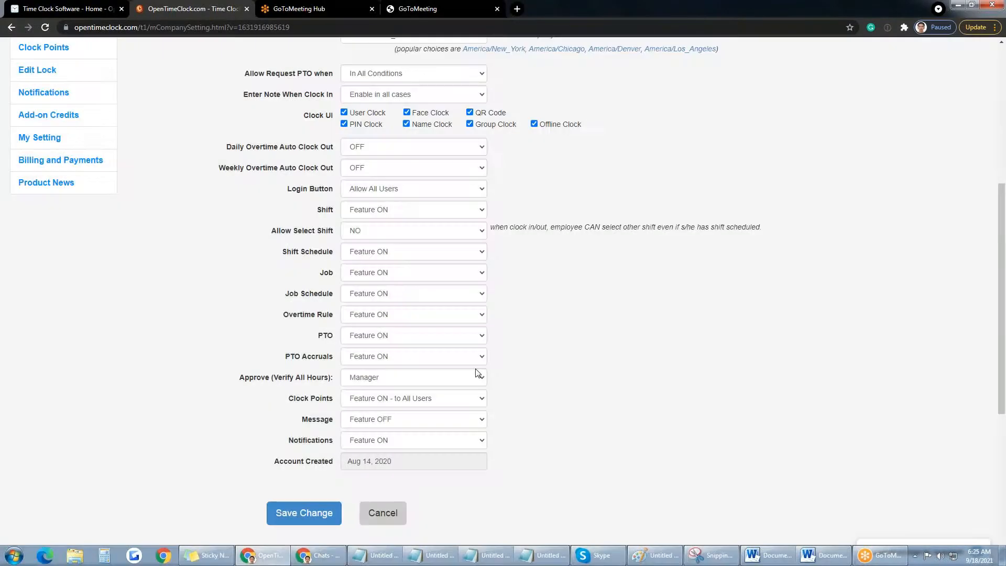
{"action": "scroll", "coordinate": [479, 377], "scroll_direction": "up", "scroll_amount": 2}
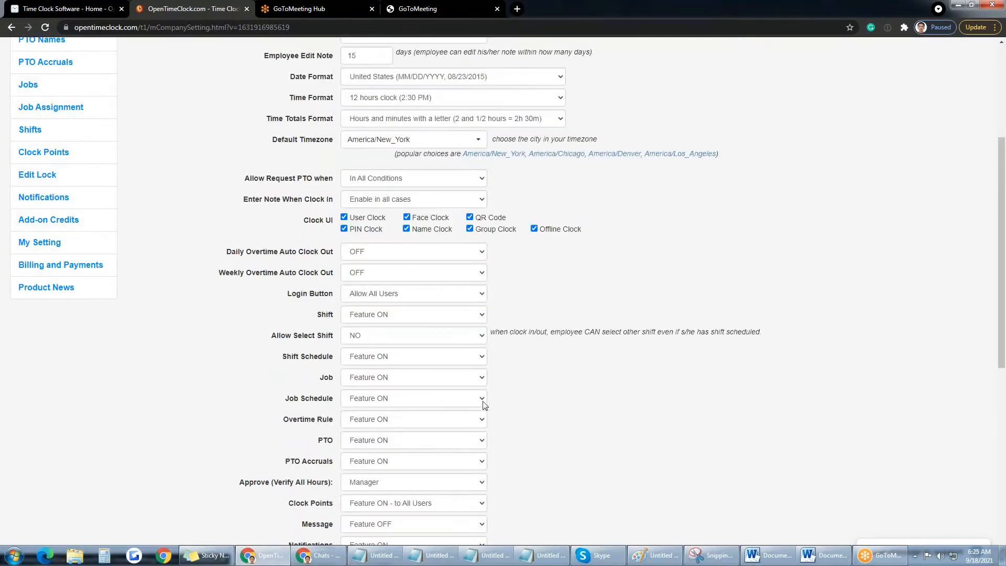
{"action": "scroll", "coordinate": [456, 401], "scroll_direction": "down", "scroll_amount": 1}
{"action": "scroll", "coordinate": [538, 376], "scroll_direction": "up", "scroll_amount": 5}
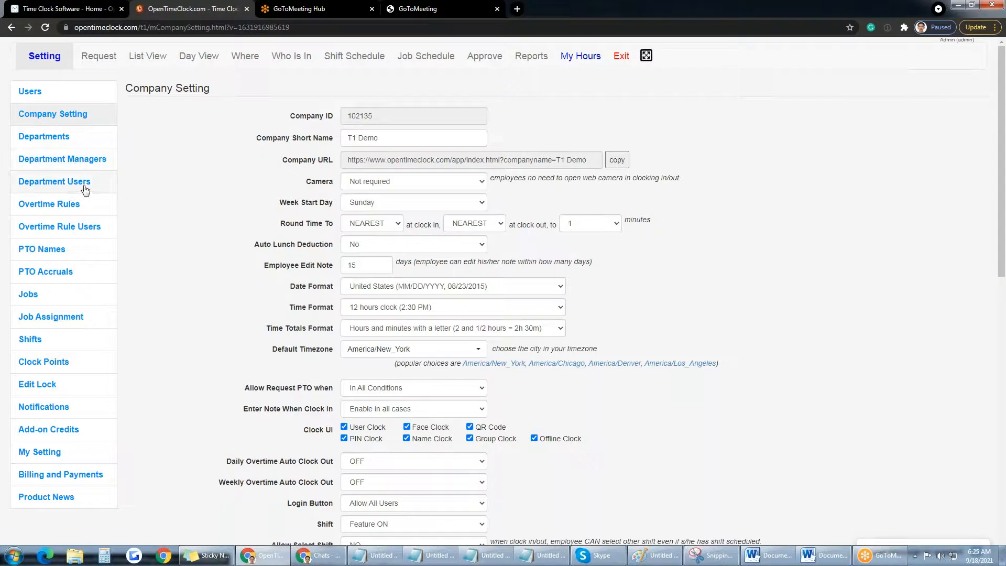
{"action": "left_click", "coordinate": [72, 143]}
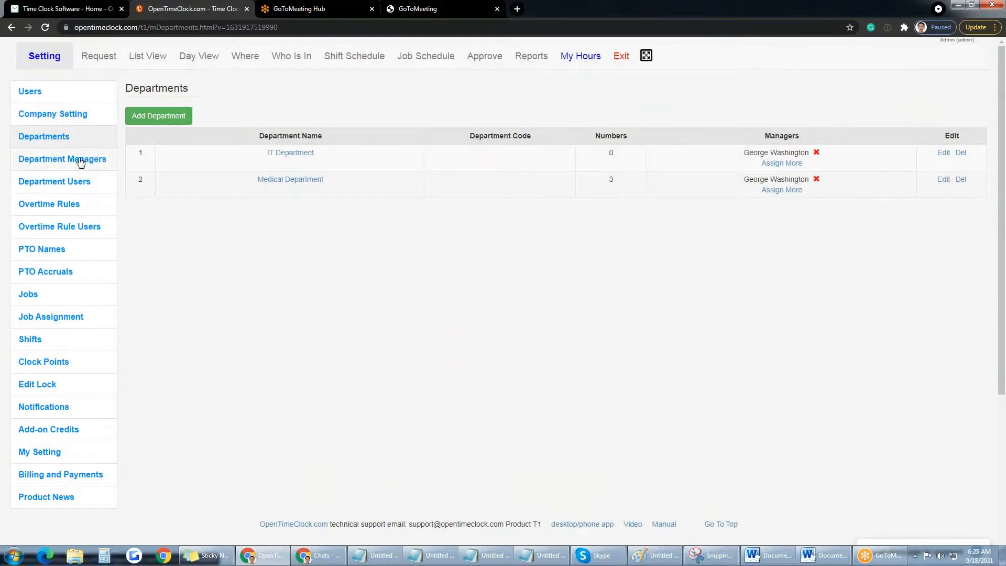
{"action": "left_click", "coordinate": [164, 119]}
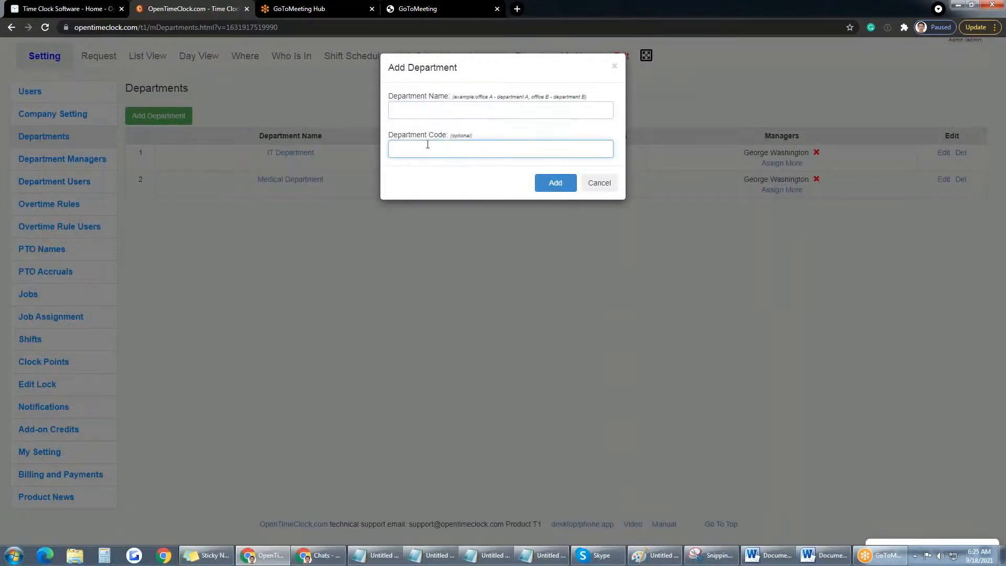
{"action": "left_click", "coordinate": [600, 183]}
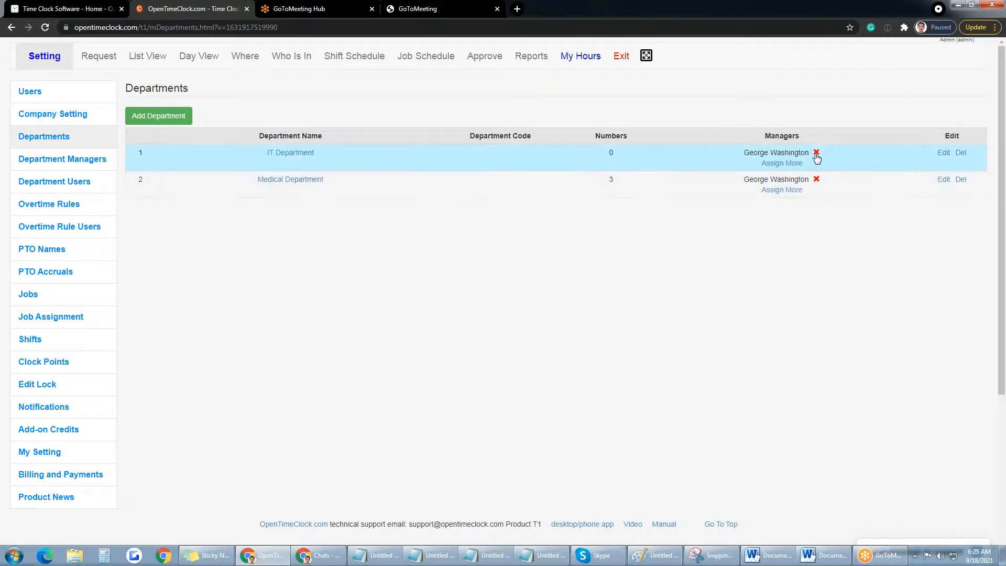
{"action": "left_click_drag", "start_coordinate": [764, 137], "coordinate": [800, 137]}
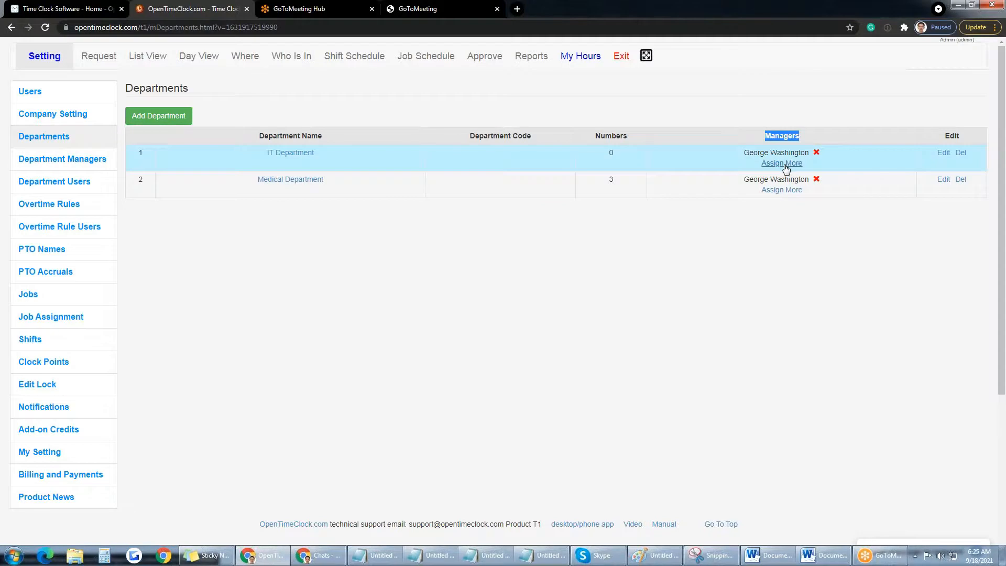
{"action": "left_click", "coordinate": [783, 192]}
{"action": "left_click", "coordinate": [524, 100]}
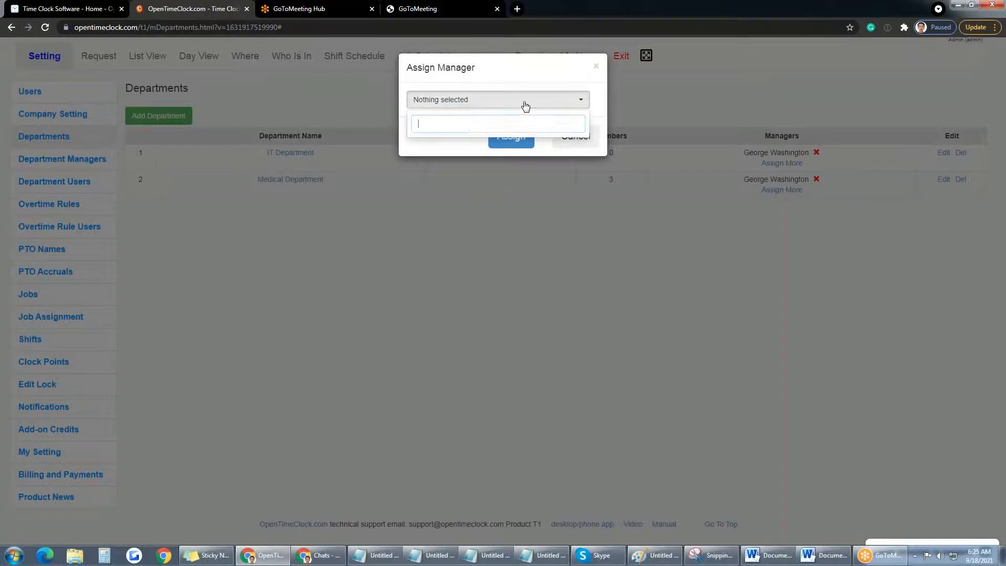
{"action": "left_click", "coordinate": [557, 209]}
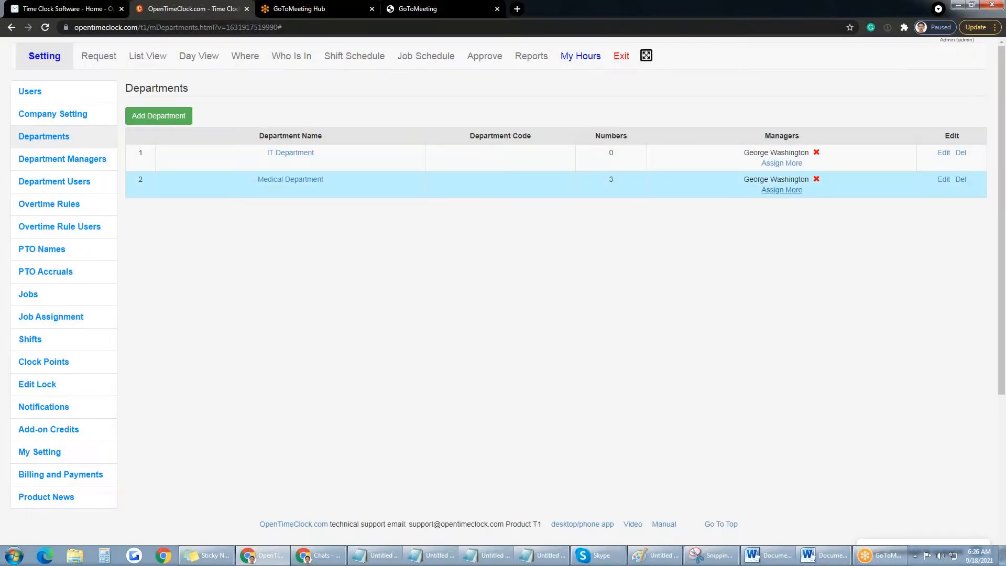
{"action": "left_click_drag", "start_coordinate": [339, 181], "coordinate": [247, 176]}
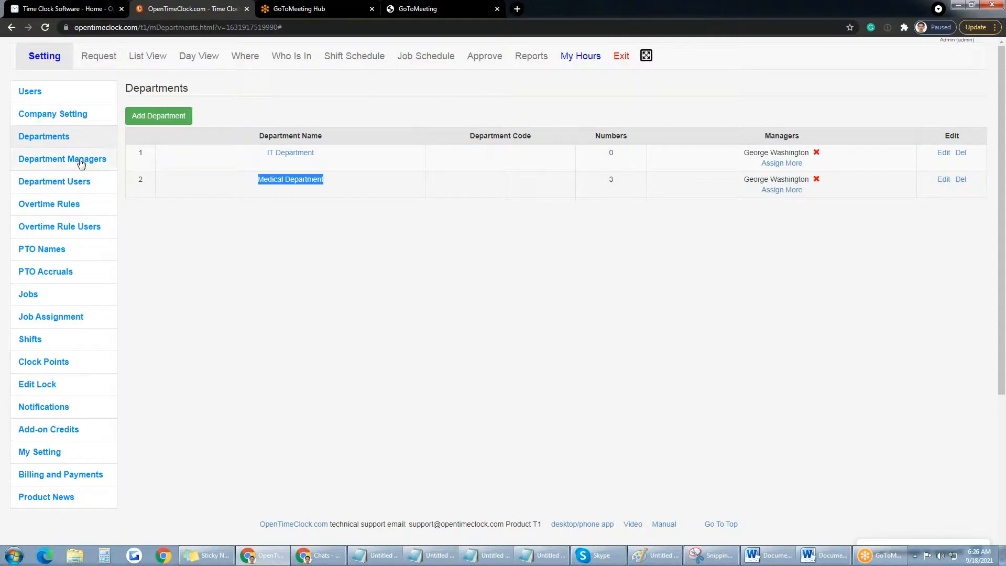
Step: Open Department Managers and cancel the Assign More dialog without assigning departments
{"action": "left_click", "coordinate": [53, 162]}
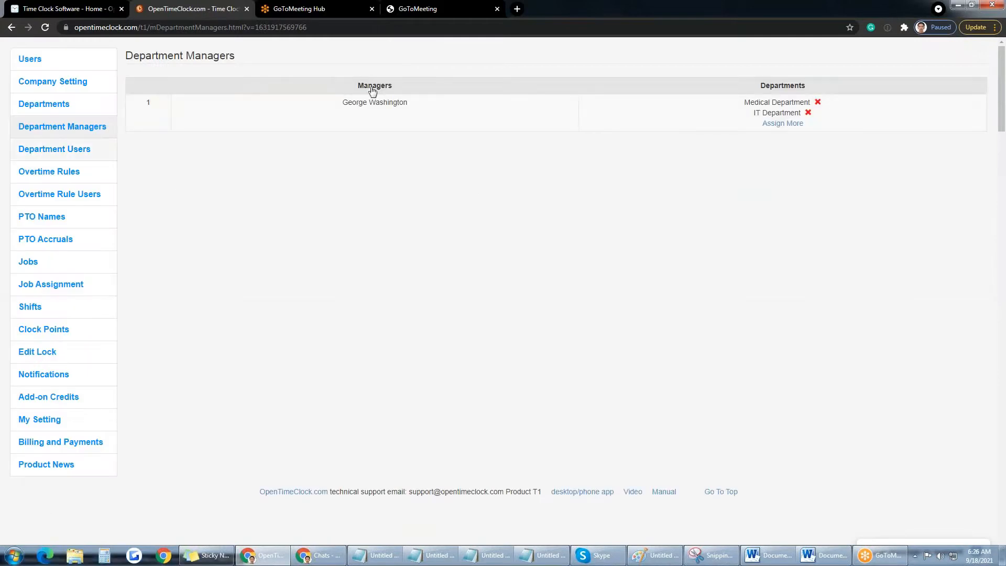
{"action": "left_click_drag", "start_coordinate": [344, 136], "coordinate": [403, 147]}
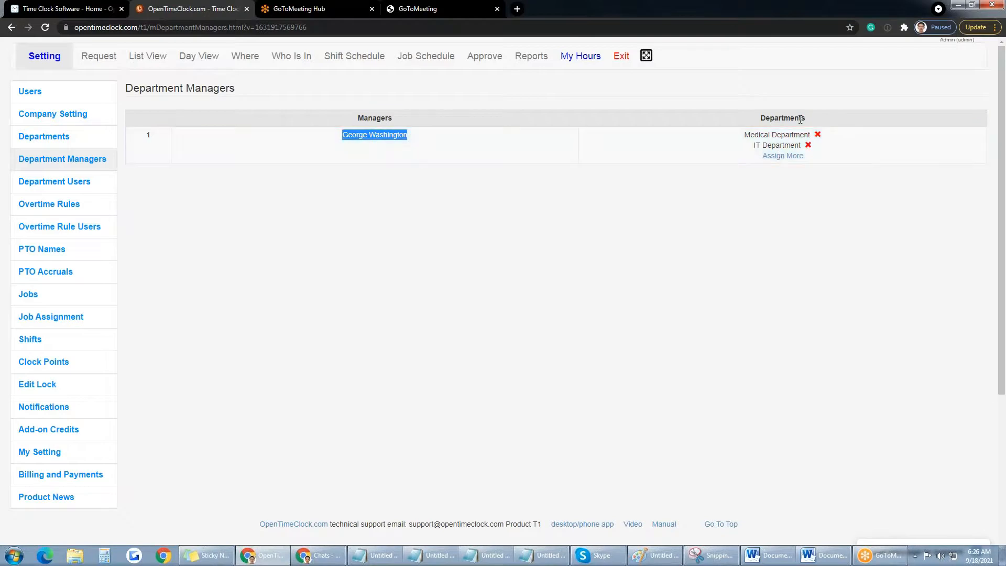
{"action": "left_click", "coordinate": [783, 156]}
{"action": "left_click", "coordinate": [555, 93]}
{"action": "left_click", "coordinate": [570, 147]}
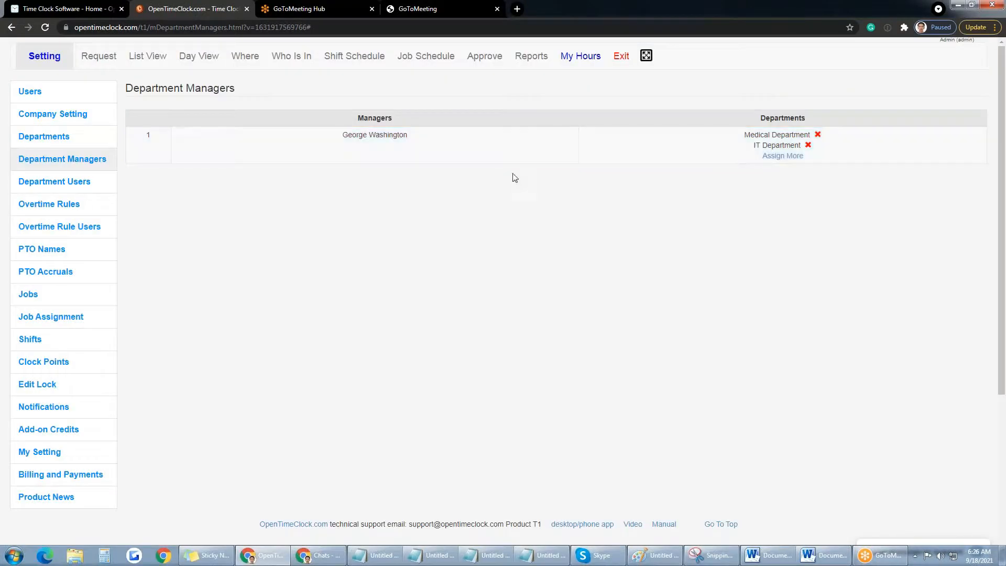
Step: Assign one user to the IT Department, then go back to Department Managers
{"action": "left_click", "coordinate": [45, 189]}
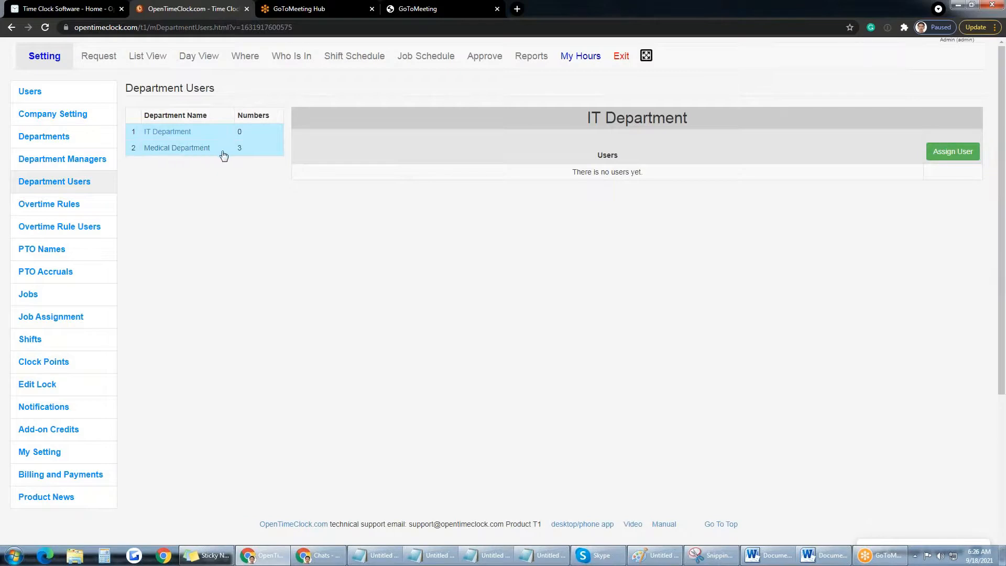
{"action": "left_click", "coordinate": [174, 137]}
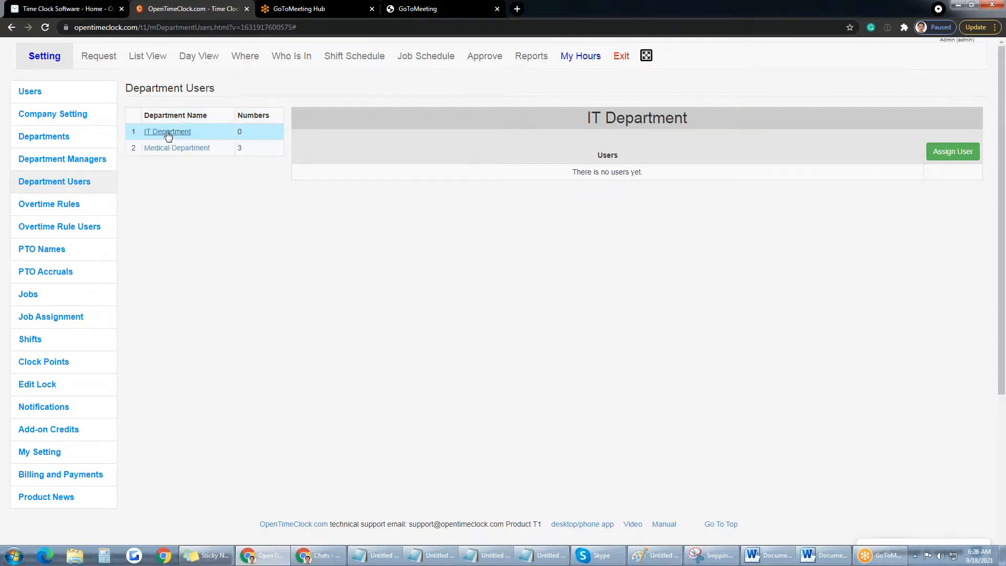
{"action": "left_click_drag", "start_coordinate": [699, 122], "coordinate": [590, 119]}
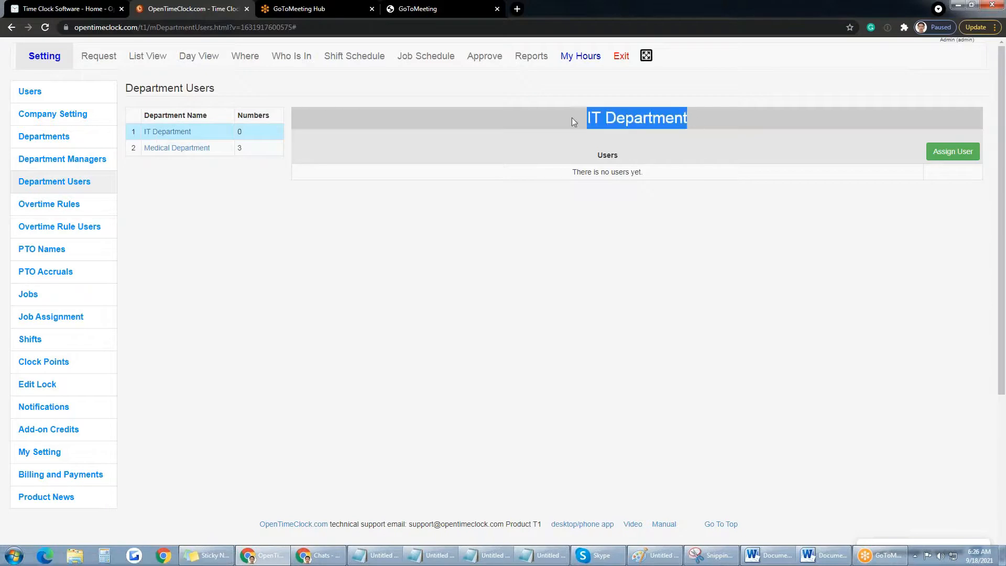
{"action": "left_click", "coordinate": [951, 156]}
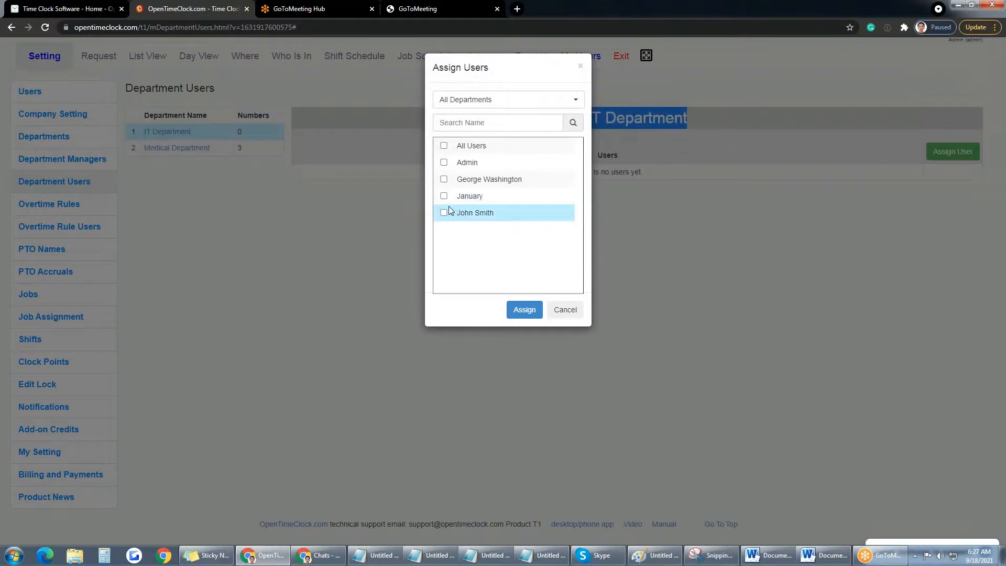
{"action": "left_click", "coordinate": [444, 196]}
{"action": "left_click", "coordinate": [524, 311]}
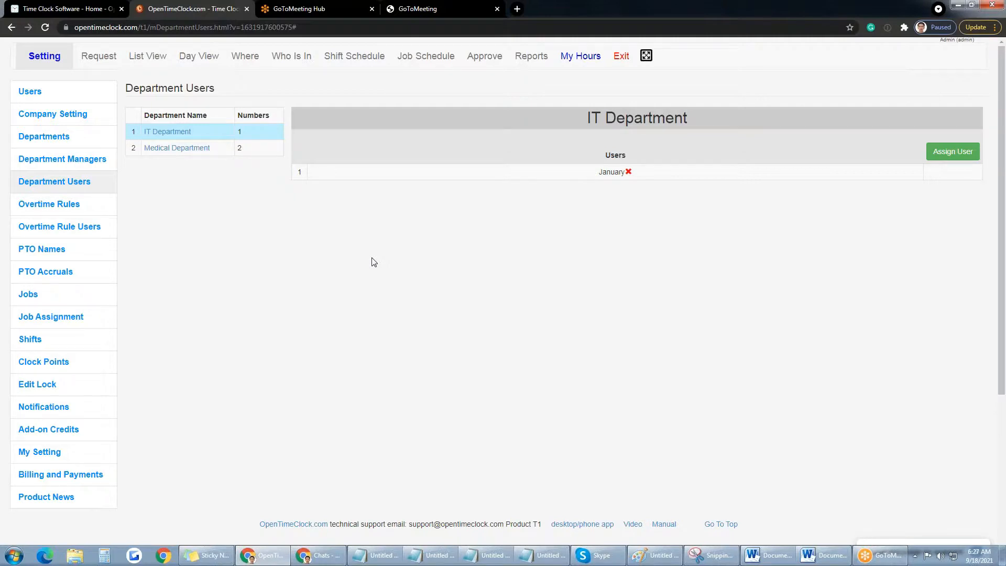
{"action": "left_click", "coordinate": [73, 164]}
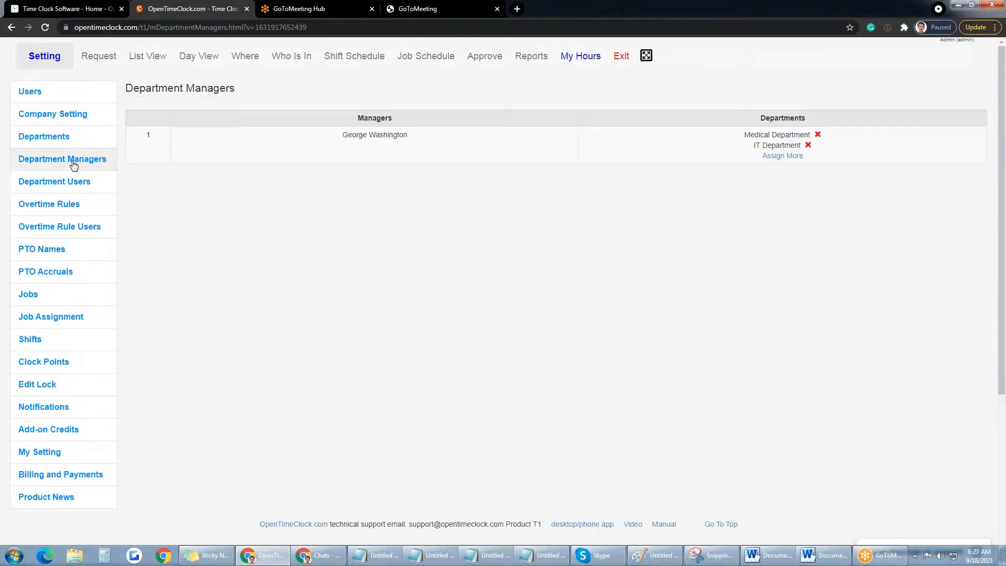
Step: Open the Overtime Rules page with its Daily OT rule (40 weekly, 8 daily, 1.5 rate)
{"action": "left_click_drag", "start_coordinate": [406, 135], "coordinate": [345, 135]}
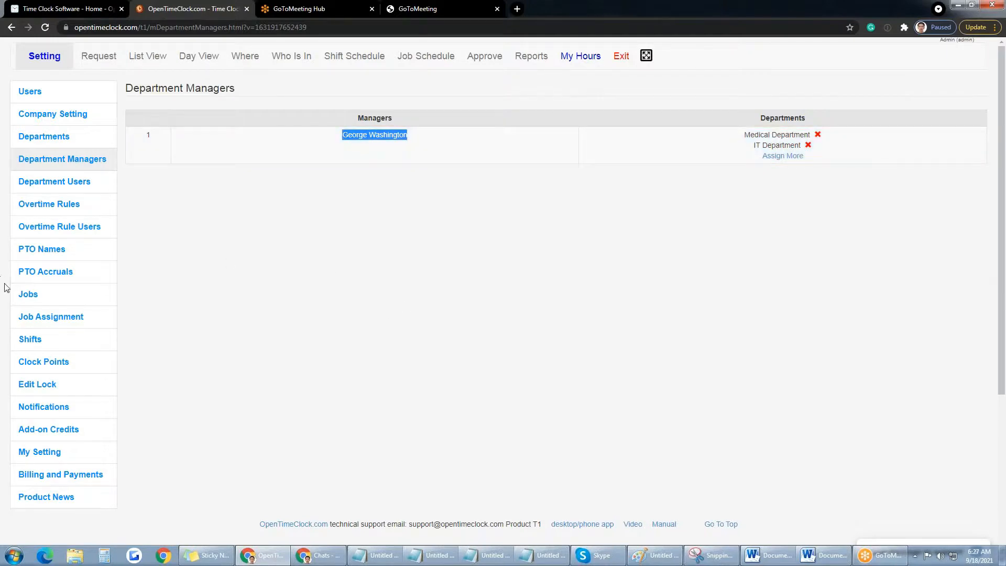
{"action": "left_click", "coordinate": [76, 208]}
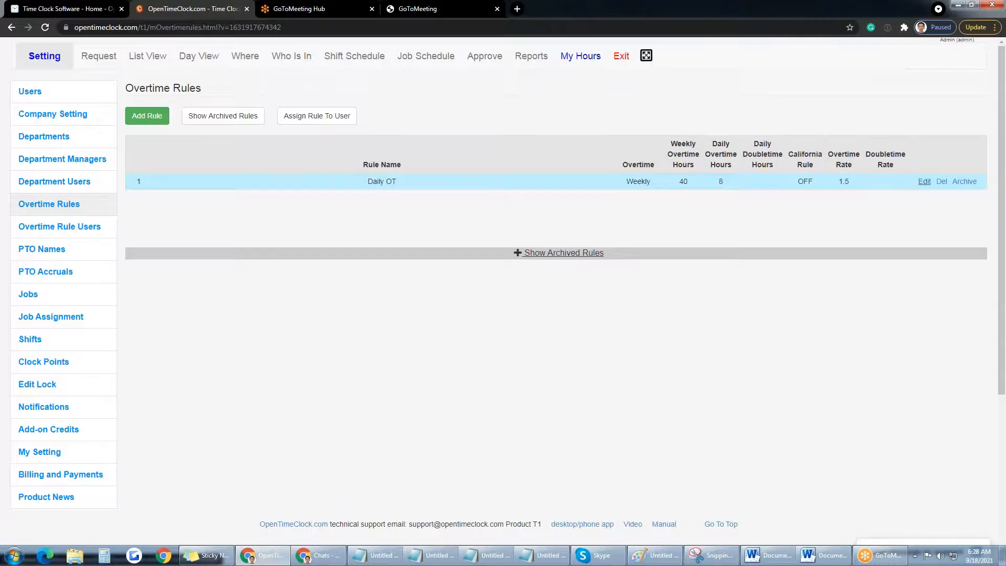
{"action": "left_click", "coordinate": [924, 181]}
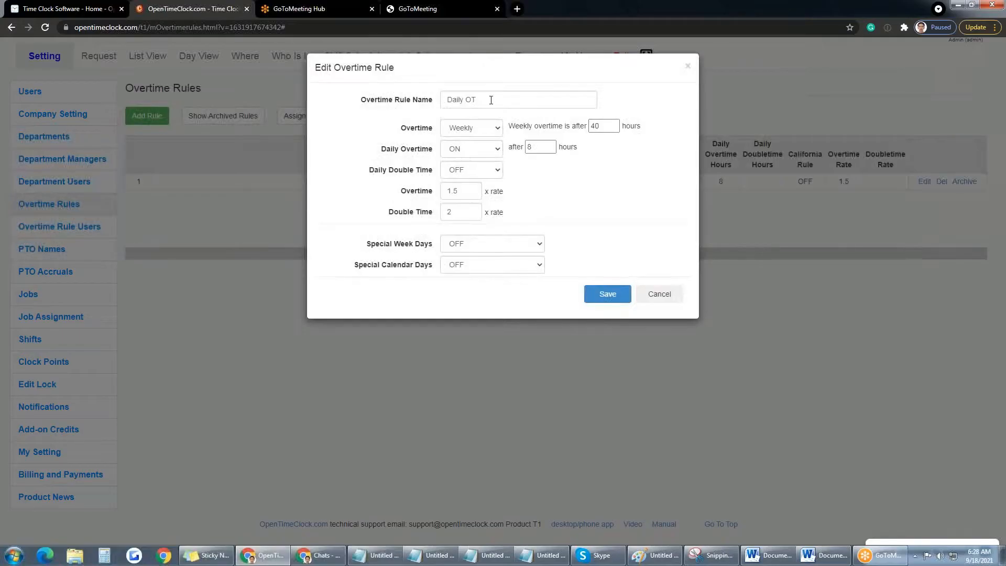
{"action": "left_click_drag", "start_coordinate": [482, 100], "coordinate": [447, 100]}
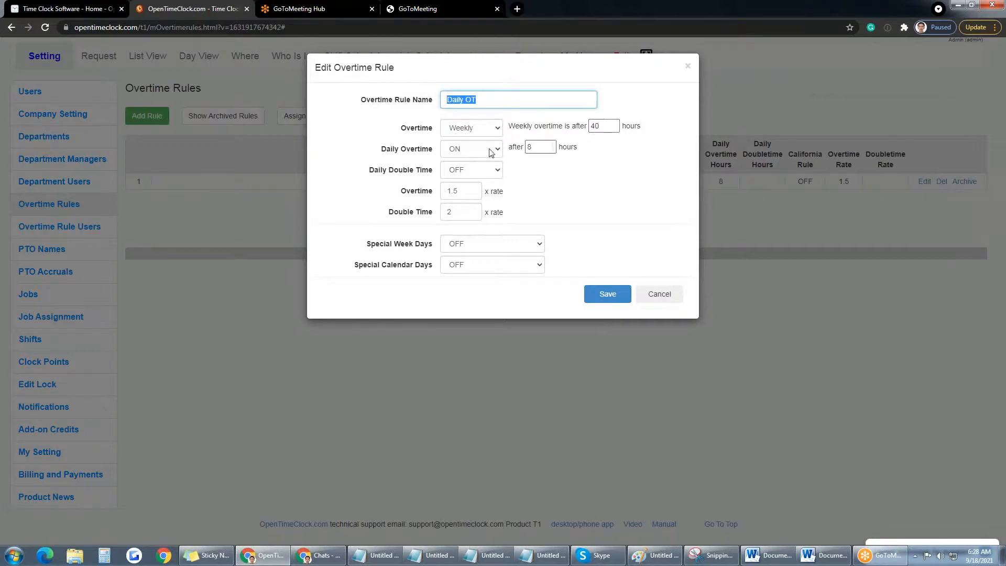
{"action": "double_click", "coordinate": [538, 148]}
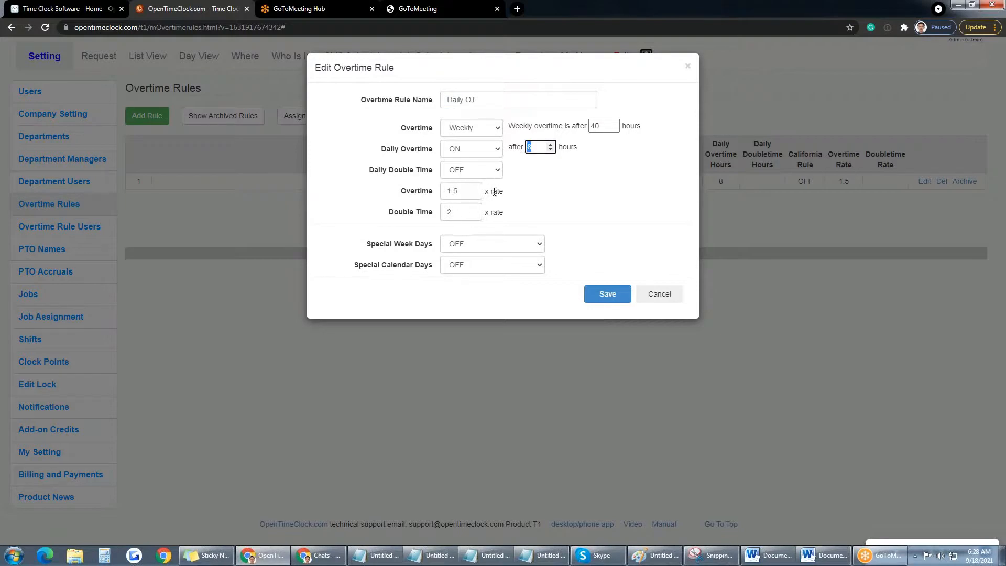
{"action": "double_click", "coordinate": [416, 192]}
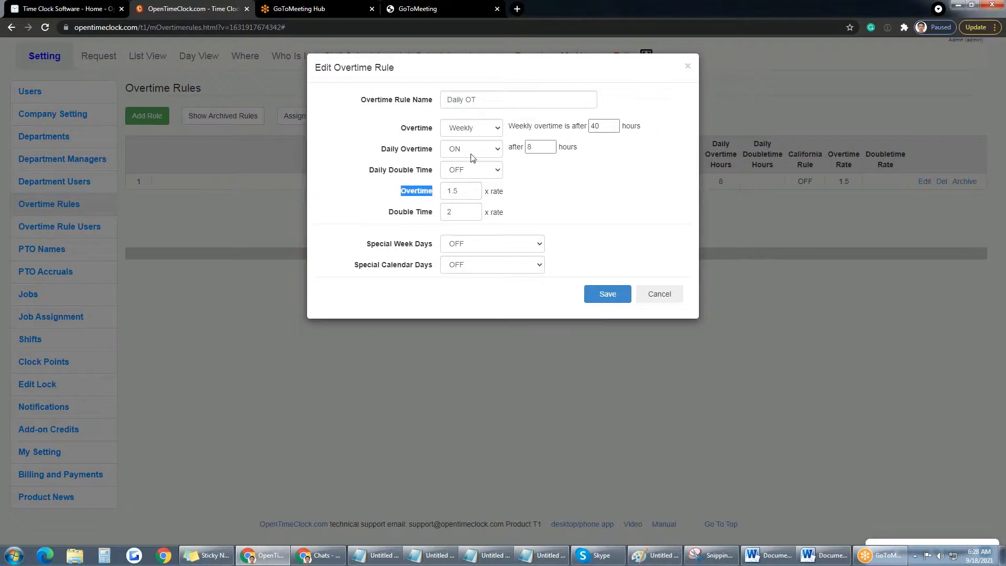
{"action": "left_click_drag", "start_coordinate": [368, 171], "coordinate": [432, 174]}
{"action": "left_click", "coordinate": [500, 173]}
{"action": "left_click", "coordinate": [471, 185]}
{"action": "left_click_drag", "start_coordinate": [537, 169], "coordinate": [517, 169]}
{"action": "type", "text": "12"}
{"action": "left_click", "coordinate": [550, 196]}
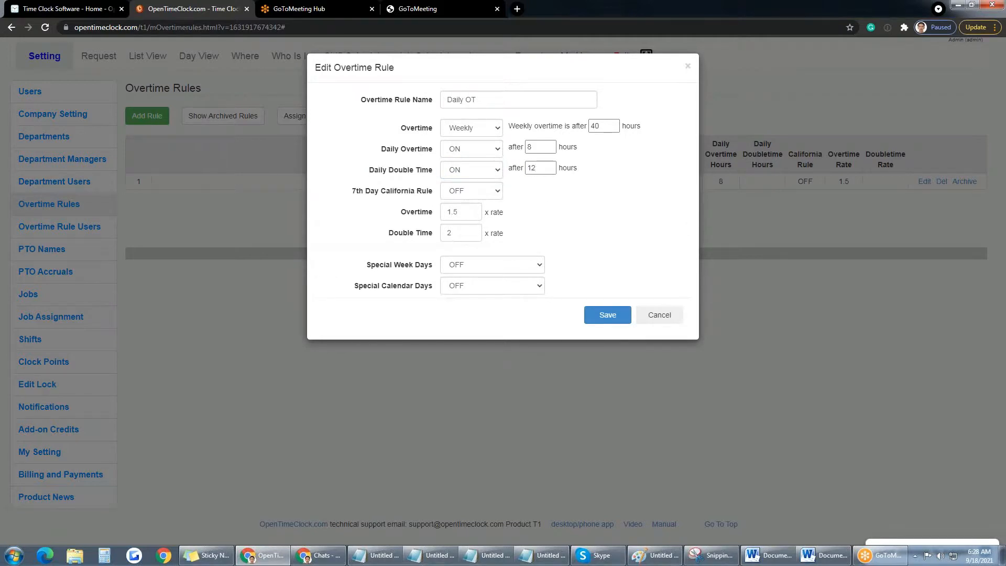
{"action": "double_click", "coordinate": [456, 234]}
{"action": "double_click", "coordinate": [597, 126]}
{"action": "left_click", "coordinate": [498, 170]}
{"action": "left_click", "coordinate": [472, 182]}
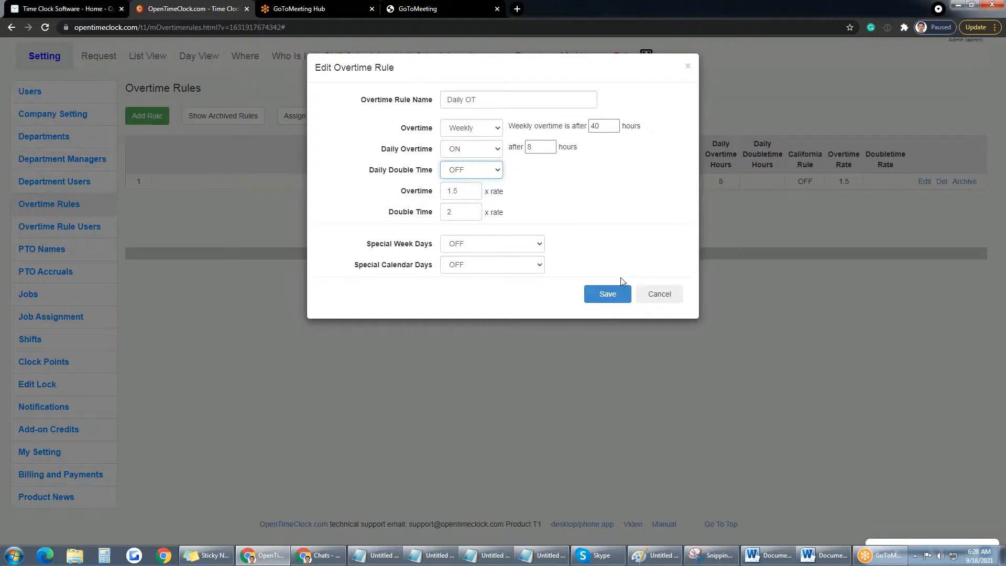
{"action": "left_click", "coordinate": [660, 296]}
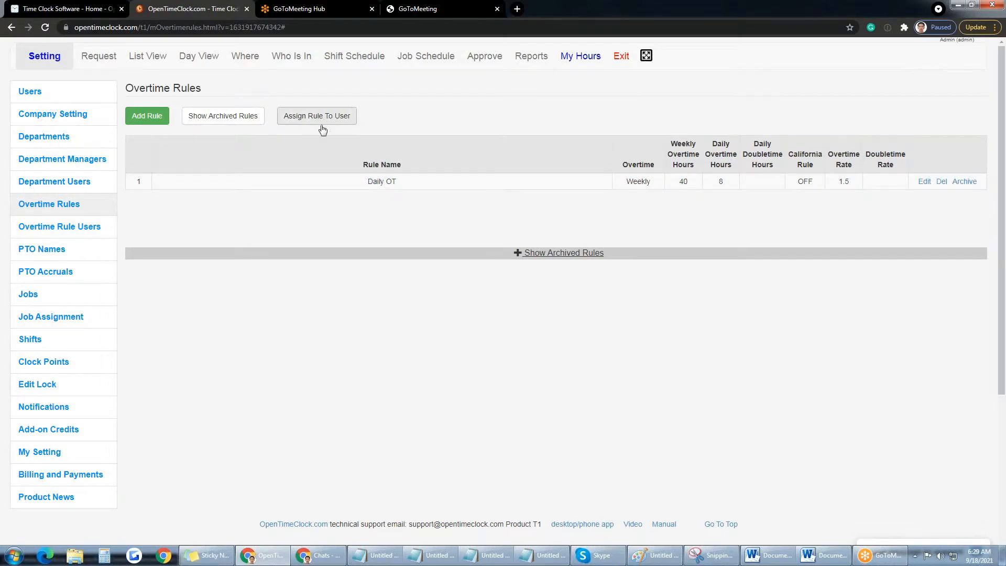
Step: Pass through Overtime Rule Users to the PTO Names list: Comp Time, Holiday, Personal, Sick, Vacation
{"action": "left_click", "coordinate": [90, 228]}
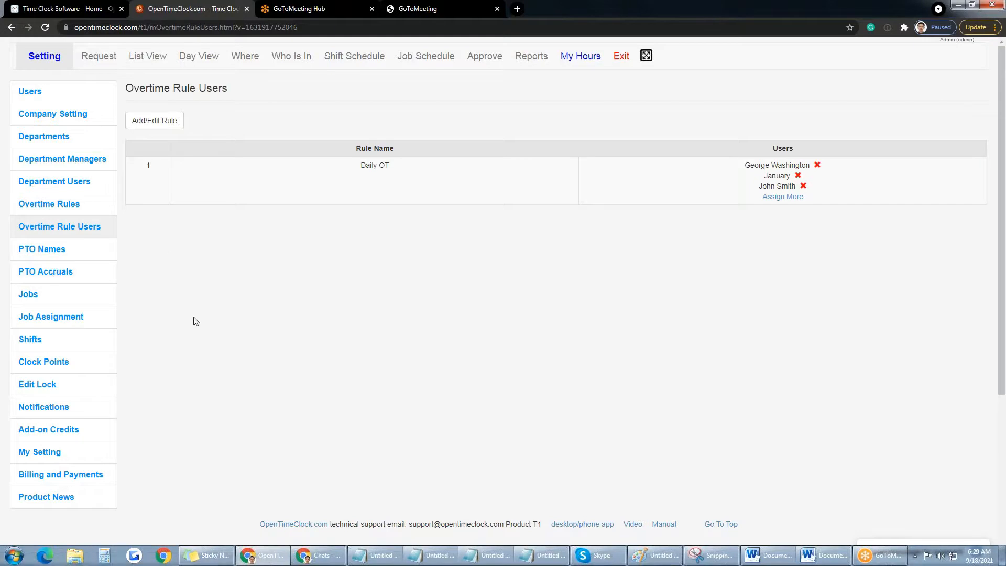
{"action": "left_click", "coordinate": [86, 256]}
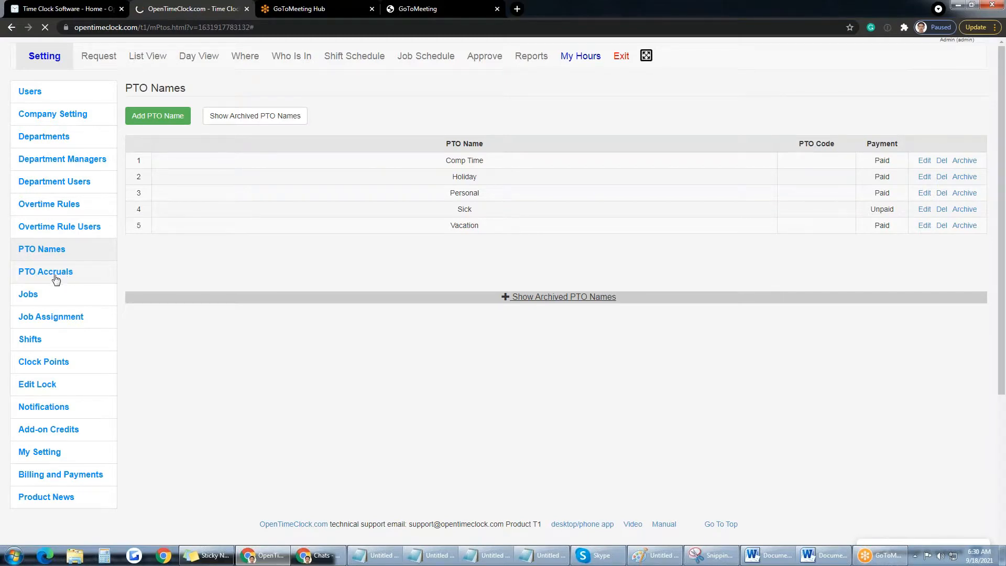
Step: Open PTO Accruals, keep all departments, and switch the Employee dropdown to a different employee
{"action": "left_click", "coordinate": [53, 273]}
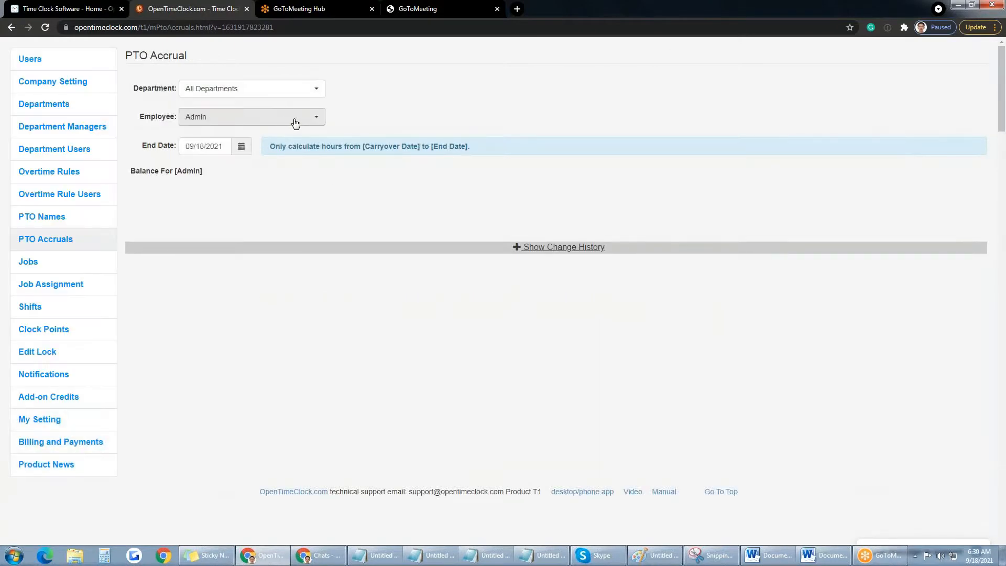
{"action": "left_click", "coordinate": [295, 123]}
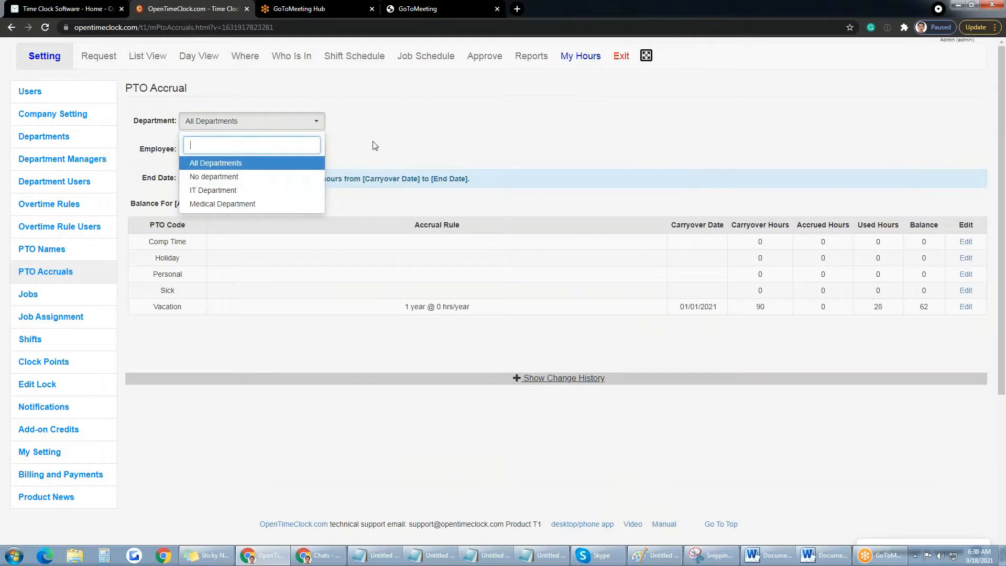
{"action": "left_click", "coordinate": [278, 164]}
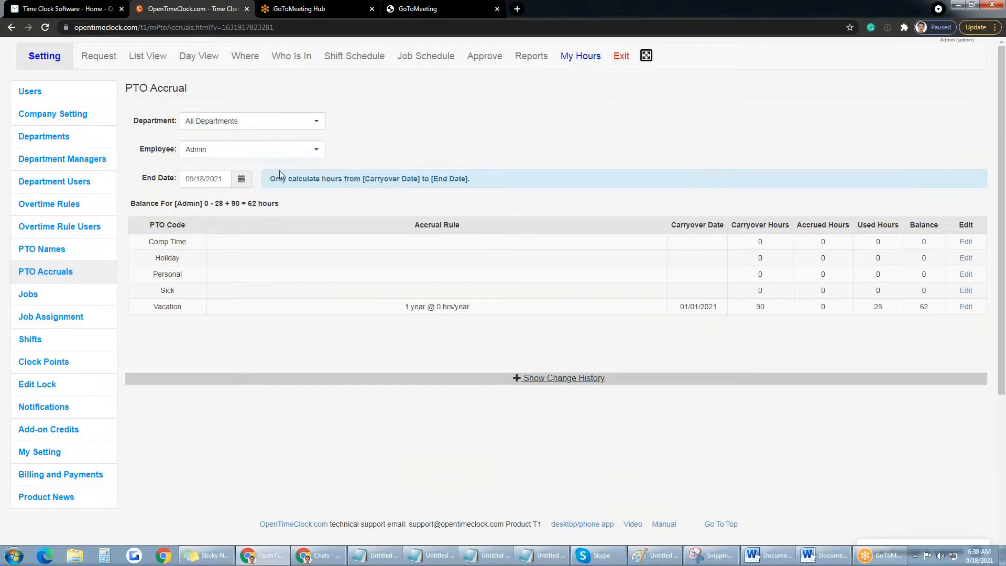
{"action": "left_click", "coordinate": [313, 153]}
{"action": "left_click", "coordinate": [220, 219]}
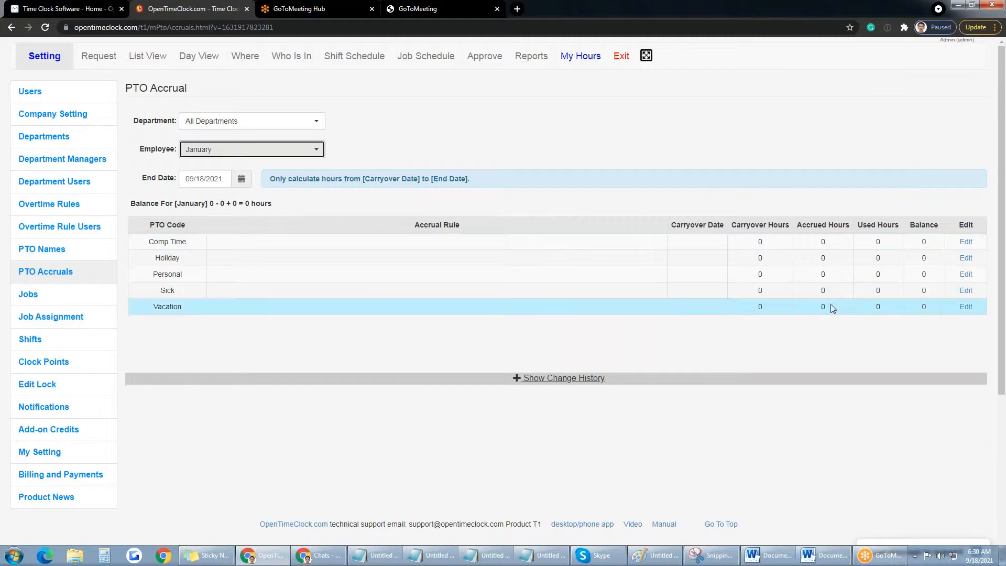
Step: Edit the Vacation accrual rule to accrue monthly at 120 hours per year (10 hours per month)
{"action": "left_click", "coordinate": [965, 307]}
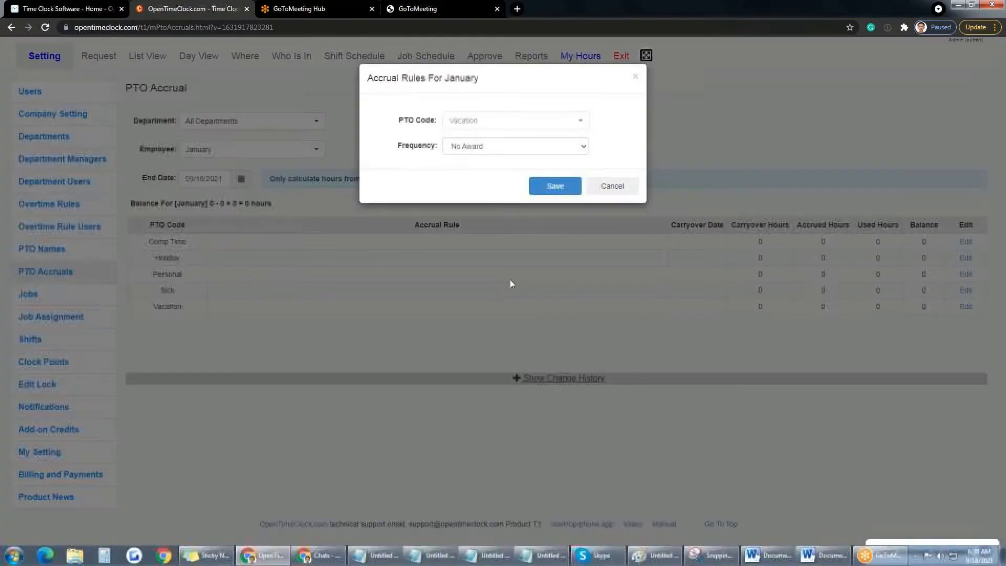
{"action": "left_click", "coordinate": [515, 149]}
{"action": "left_click", "coordinate": [491, 180]}
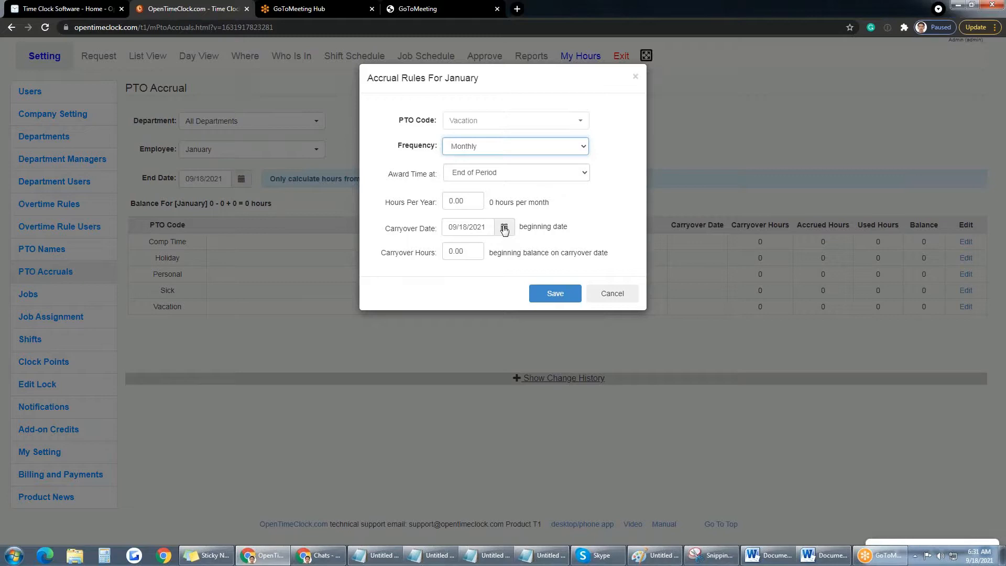
{"action": "left_click_drag", "start_coordinate": [466, 199], "coordinate": [436, 199]}
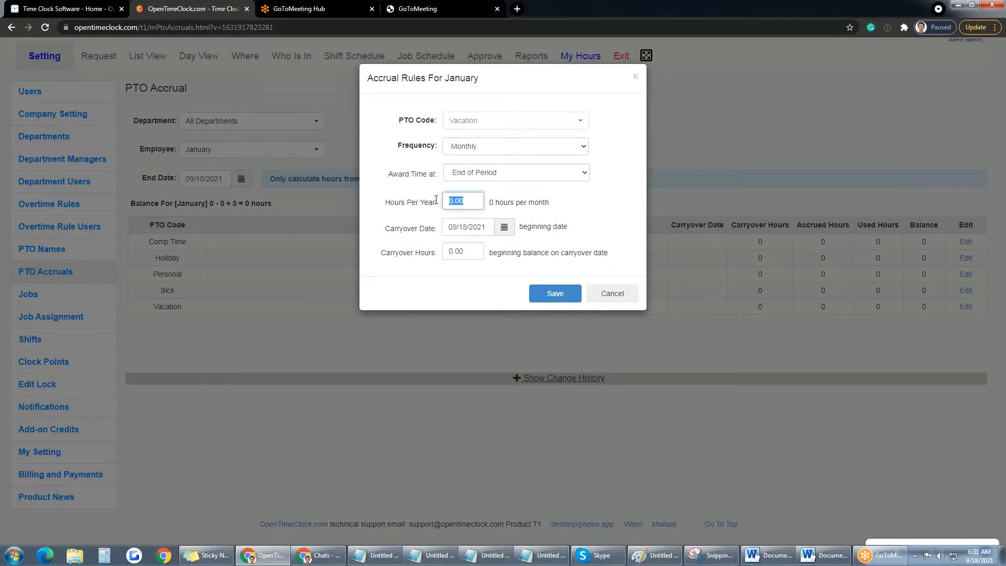
{"action": "type", "text": "120"}
{"action": "left_click_drag", "start_coordinate": [490, 202], "coordinate": [499, 202]}
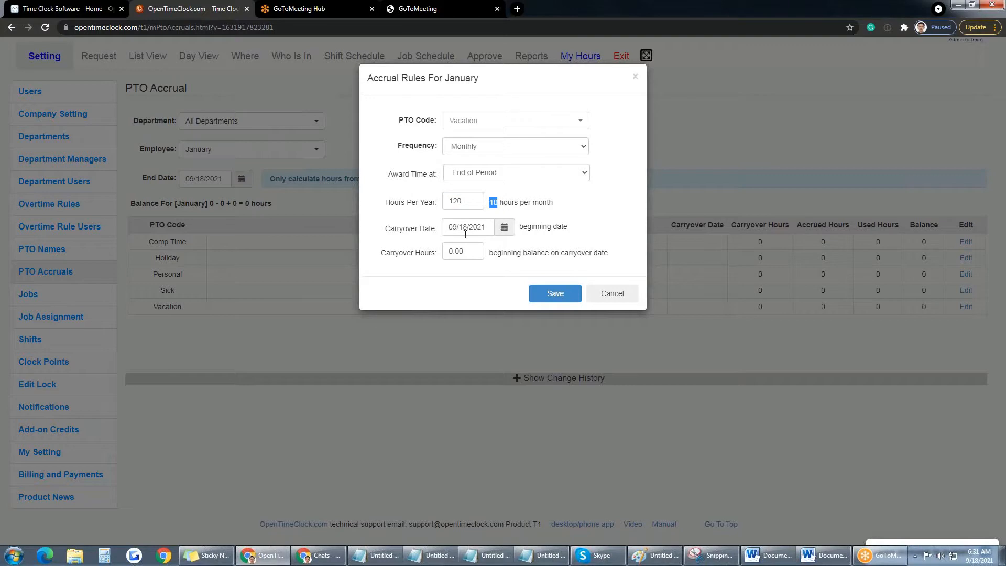
Step: Award hours at Begin of Period with carryover date 09/01/2021, then save the rule
{"action": "left_click", "coordinate": [504, 227]}
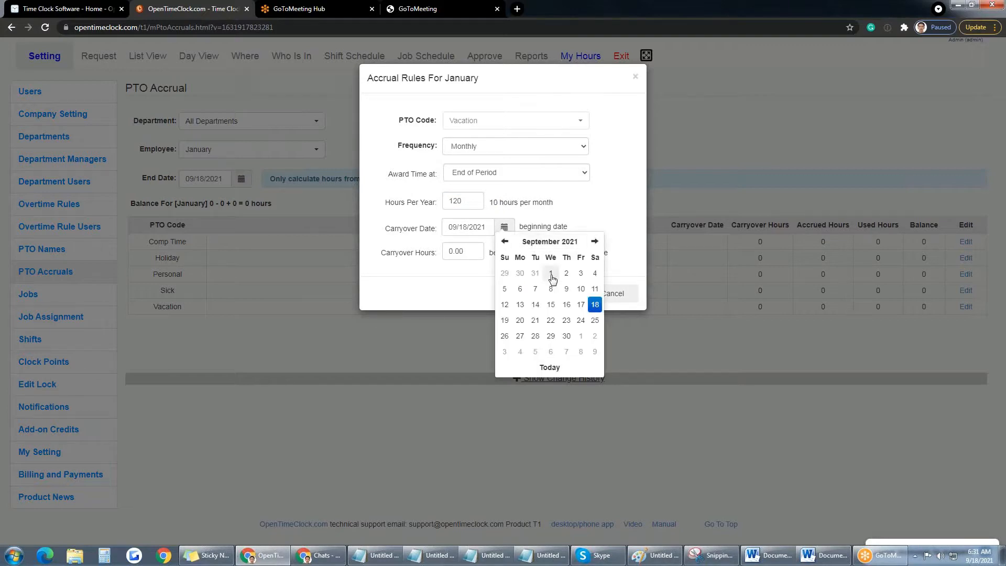
{"action": "left_click", "coordinate": [566, 174]}
{"action": "left_click", "coordinate": [508, 186]}
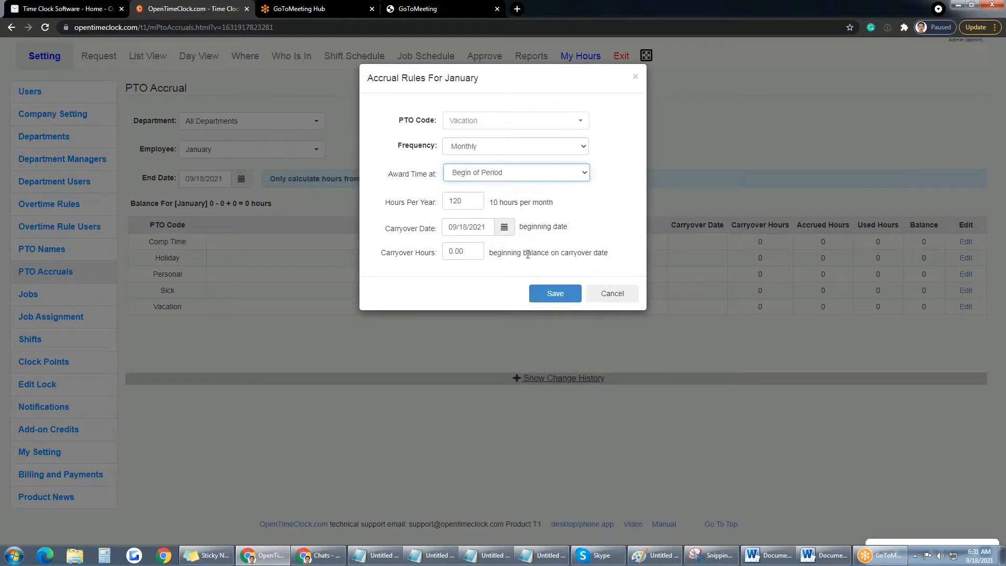
{"action": "left_click", "coordinate": [504, 231]}
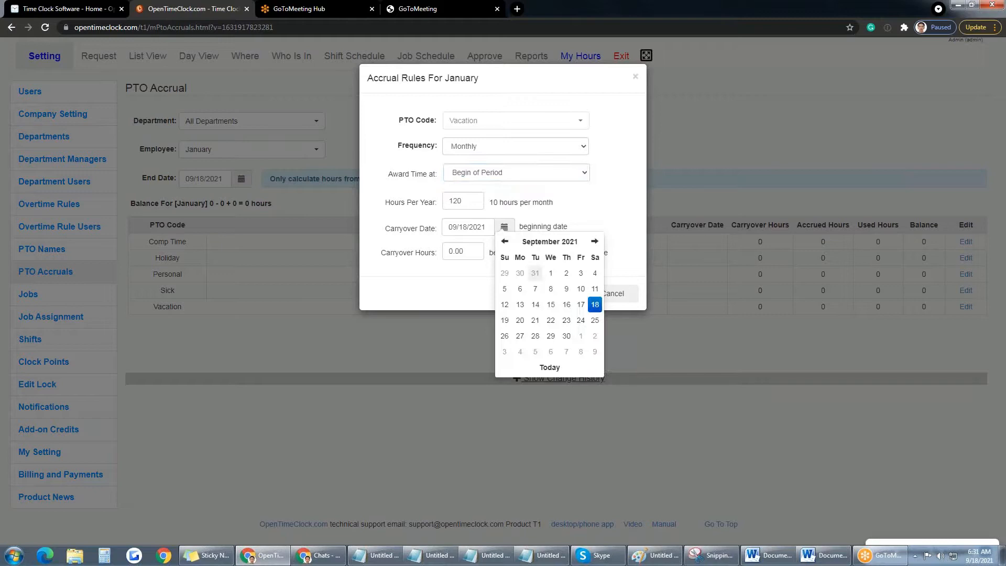
{"action": "left_click", "coordinate": [550, 273]}
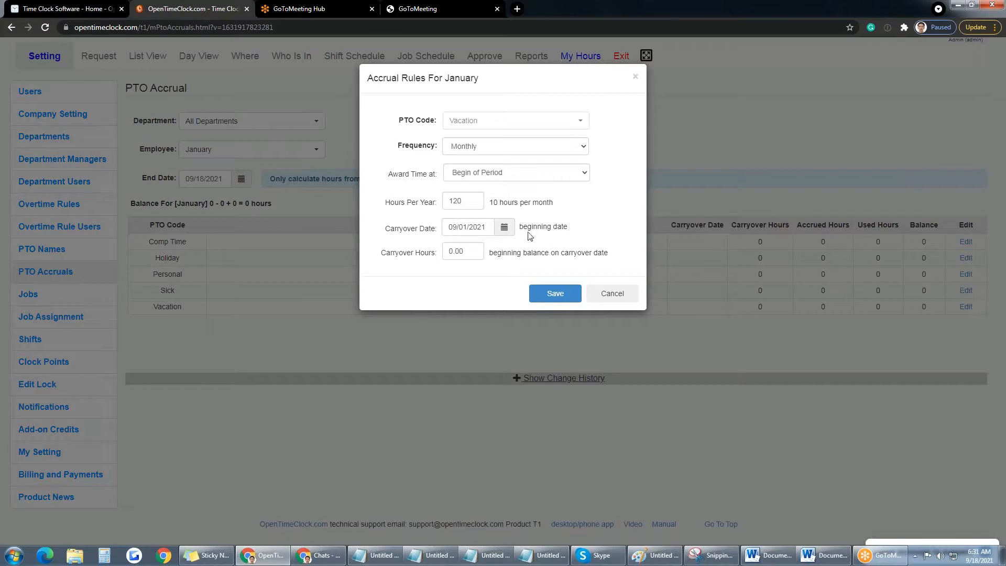
{"action": "left_click", "coordinate": [557, 297]}
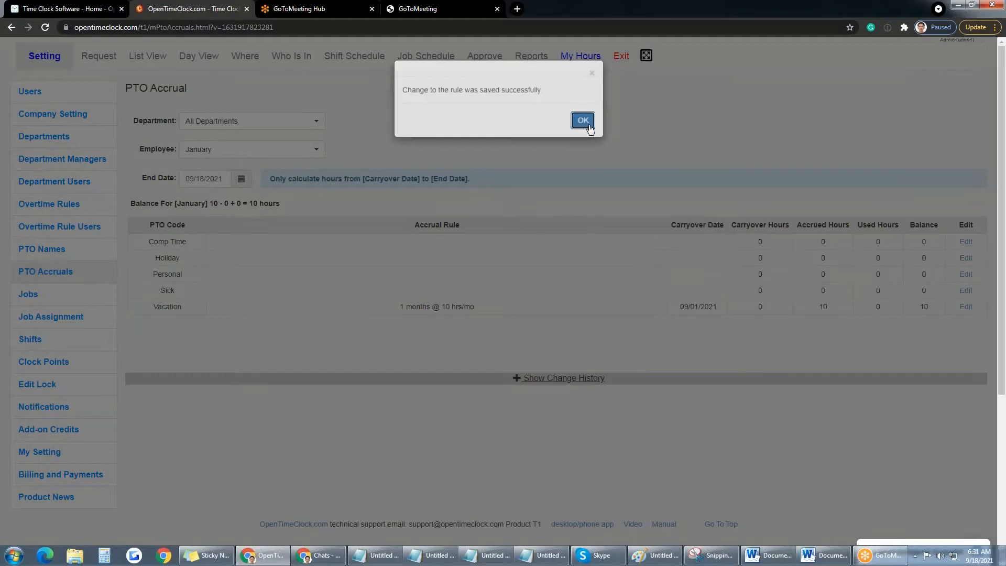
{"action": "left_click", "coordinate": [582, 120]}
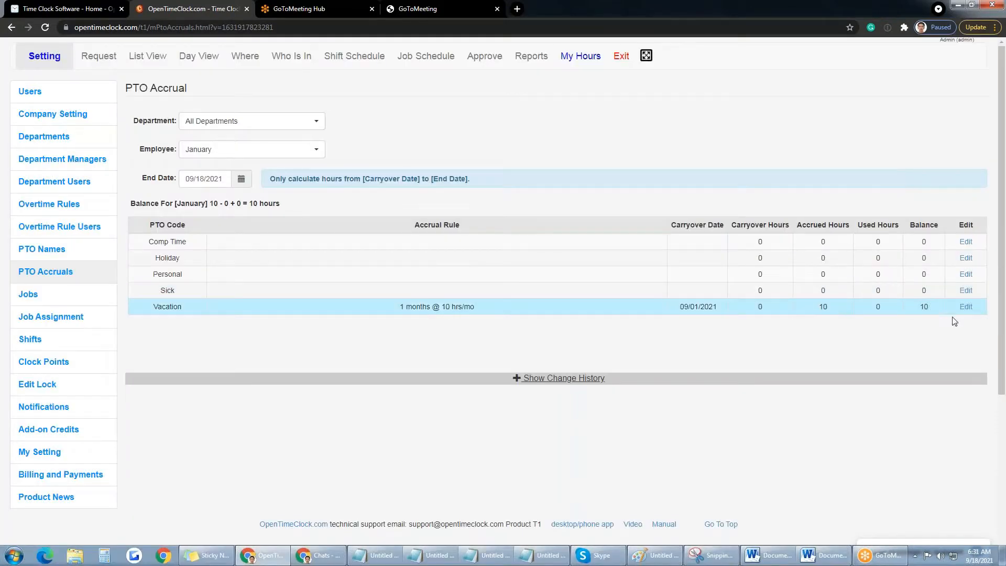
Step: Switch the Vacation rule's Award Time to End of Period and save, dropping accrued hours to 0
{"action": "double_click", "coordinate": [827, 307]}
{"action": "left_click_drag", "start_coordinate": [397, 306], "coordinate": [431, 307]}
{"action": "left_click", "coordinate": [966, 309]}
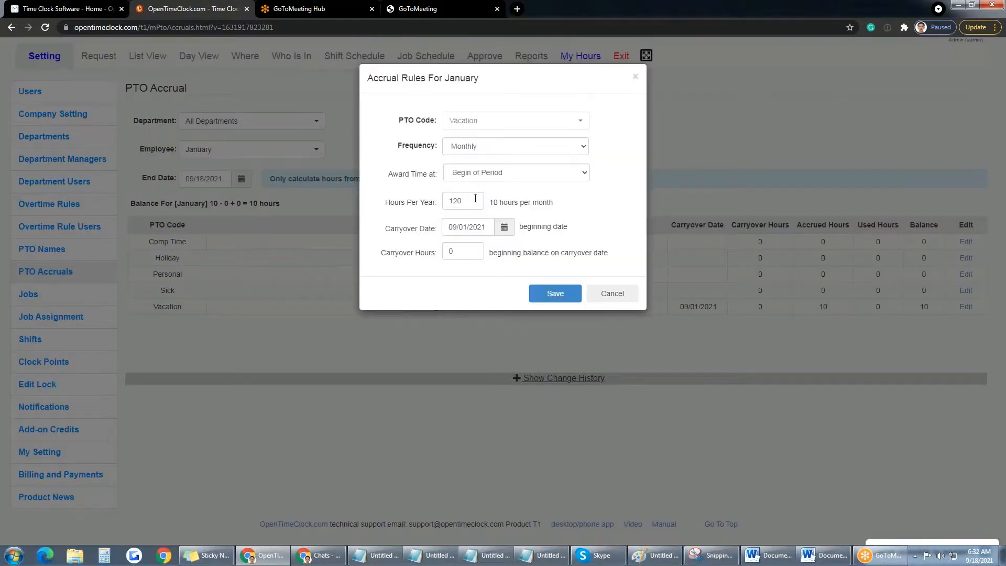
{"action": "left_click", "coordinate": [577, 174]}
{"action": "left_click", "coordinate": [527, 195]}
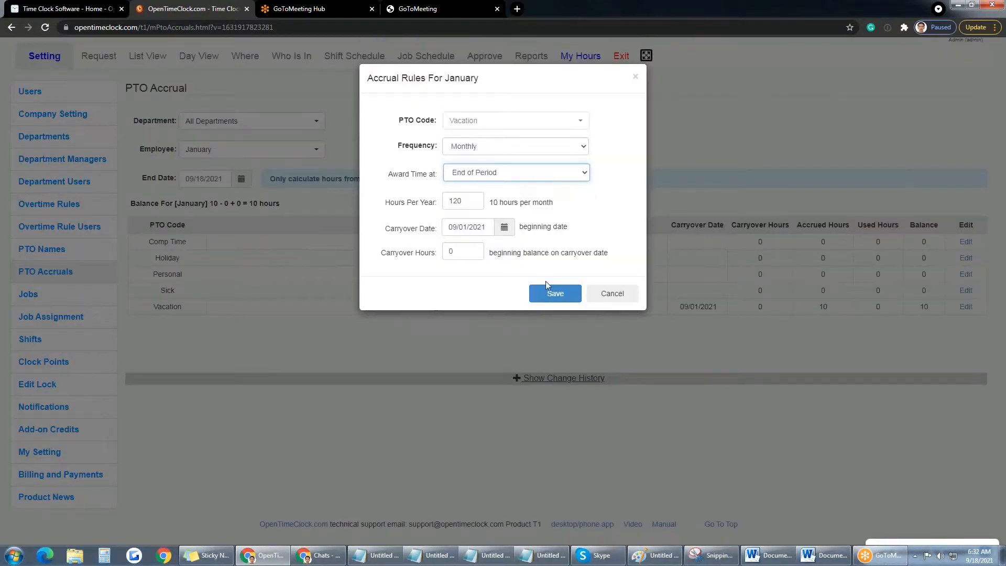
{"action": "left_click", "coordinate": [564, 296]}
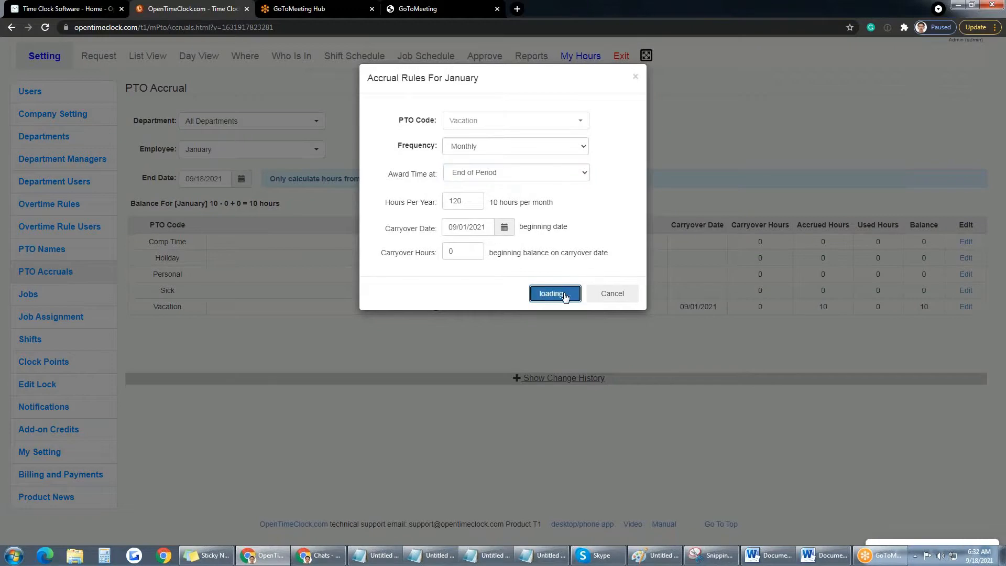
{"action": "left_click", "coordinate": [592, 124]}
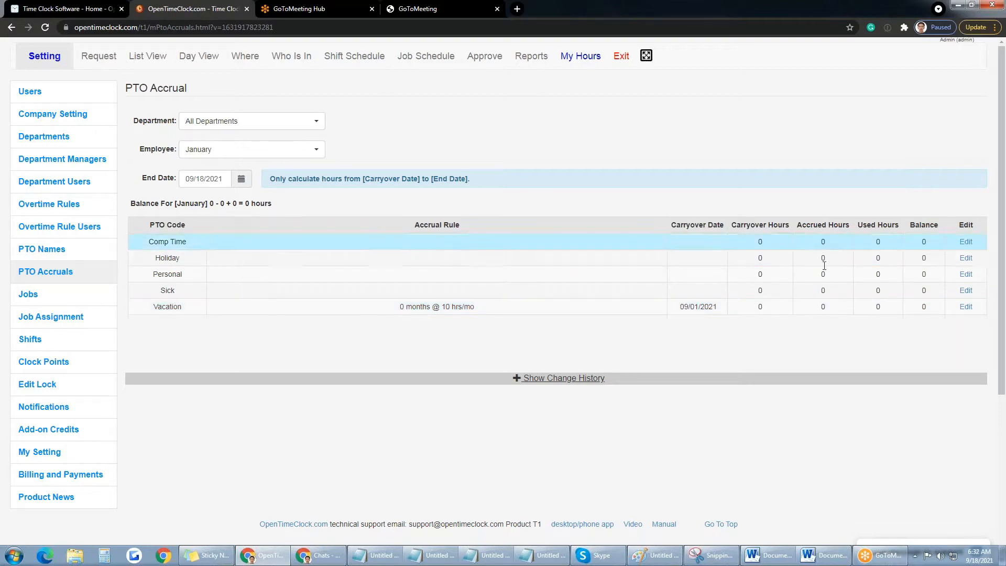
{"action": "left_click", "coordinate": [965, 308]}
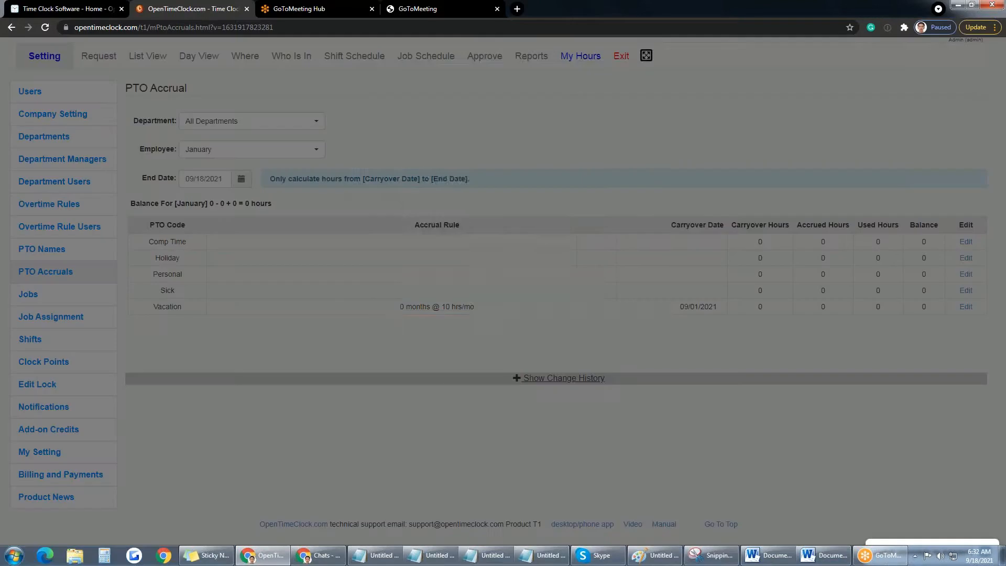
{"action": "left_click", "coordinate": [530, 173]}
{"action": "left_click", "coordinate": [512, 185]}
{"action": "left_click", "coordinate": [503, 228]}
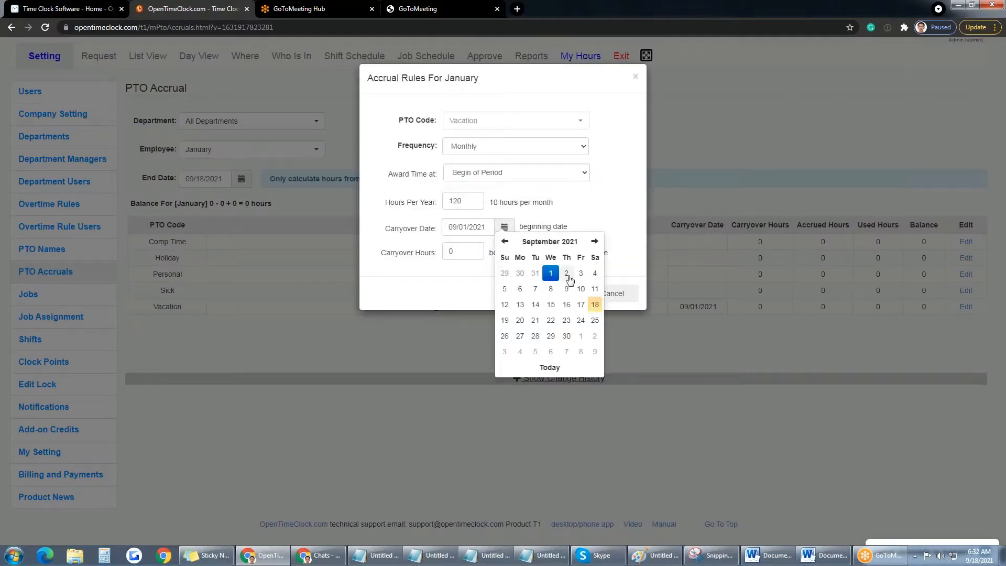
{"action": "left_click", "coordinate": [581, 338]}
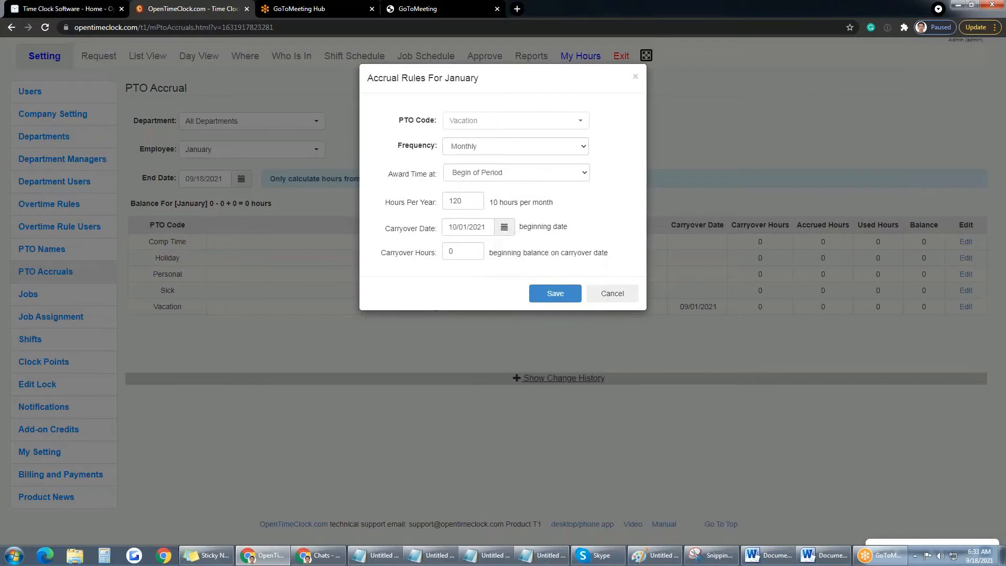
{"action": "left_click", "coordinate": [556, 295]}
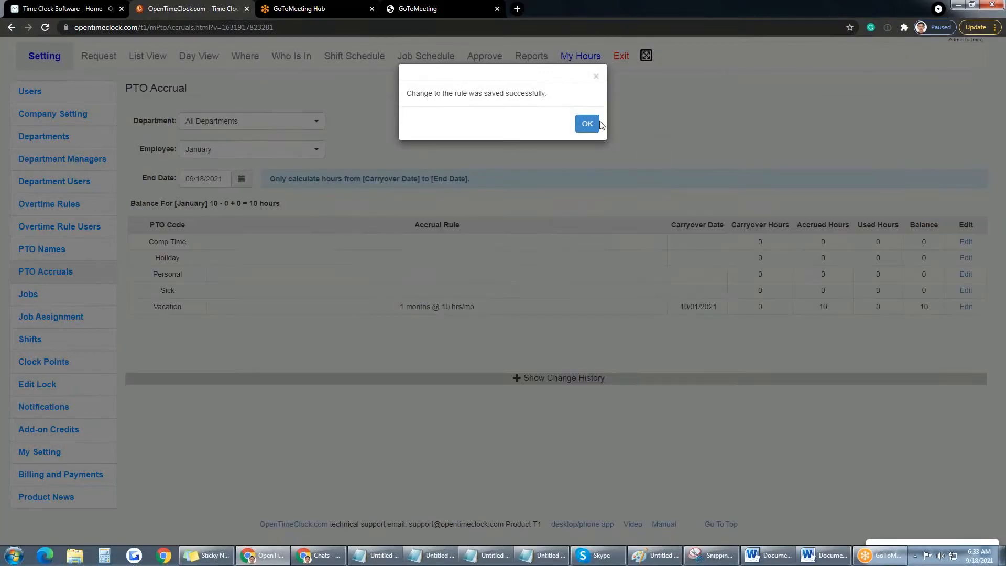
{"action": "left_click", "coordinate": [587, 124]}
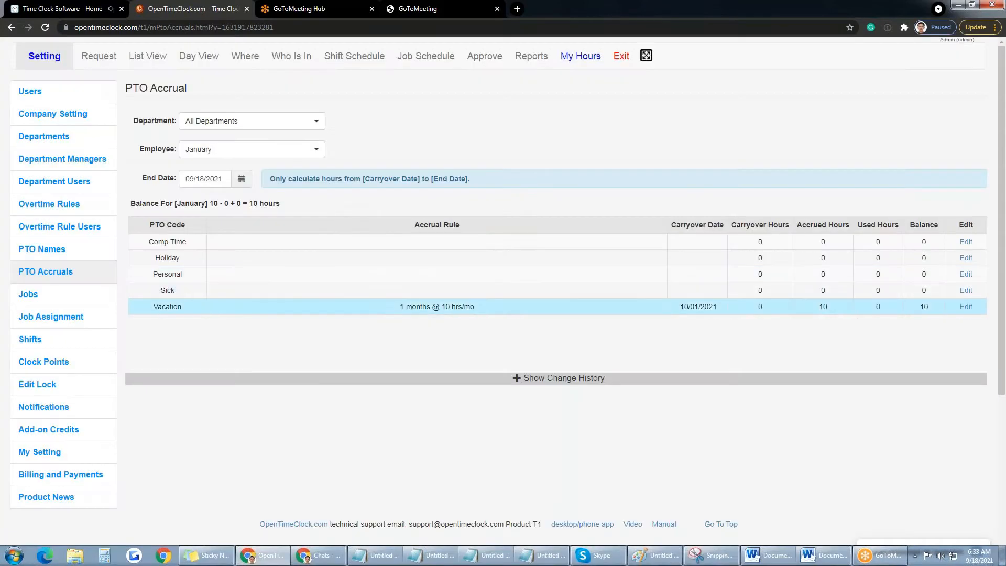
{"action": "left_click", "coordinate": [965, 307]}
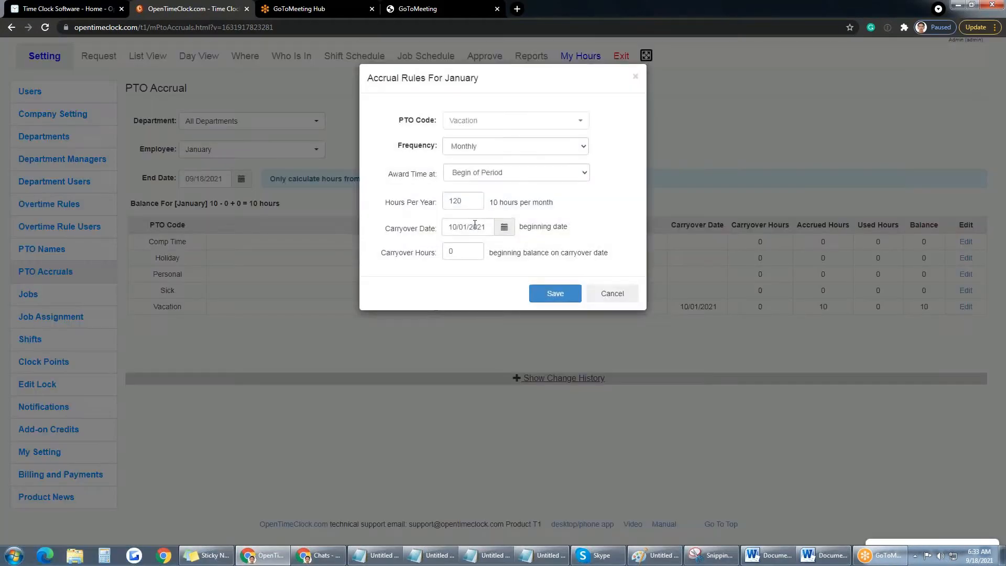
{"action": "left_click", "coordinate": [529, 172]}
{"action": "left_click", "coordinate": [509, 197]}
{"action": "left_click", "coordinate": [556, 296]}
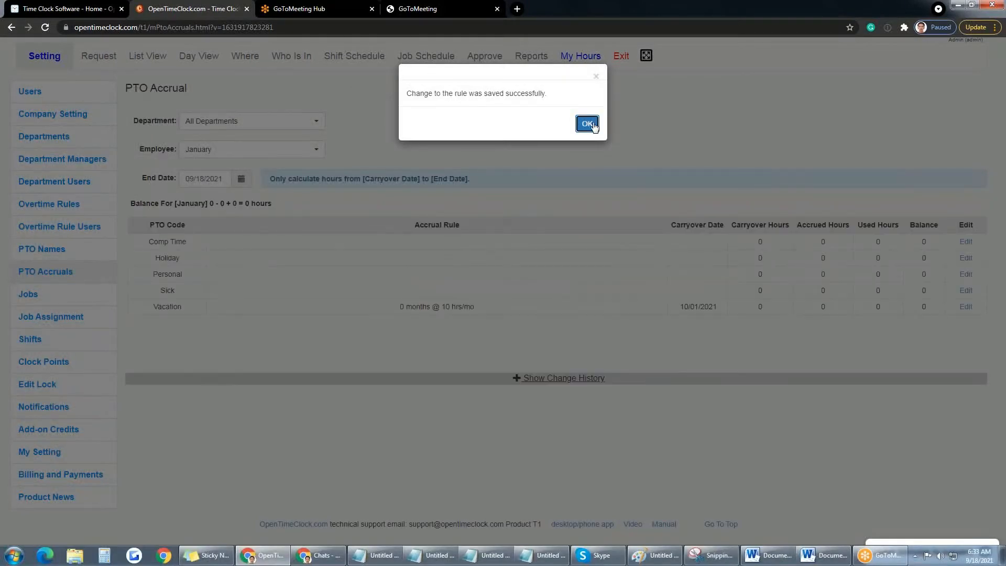
{"action": "left_click", "coordinate": [588, 124]}
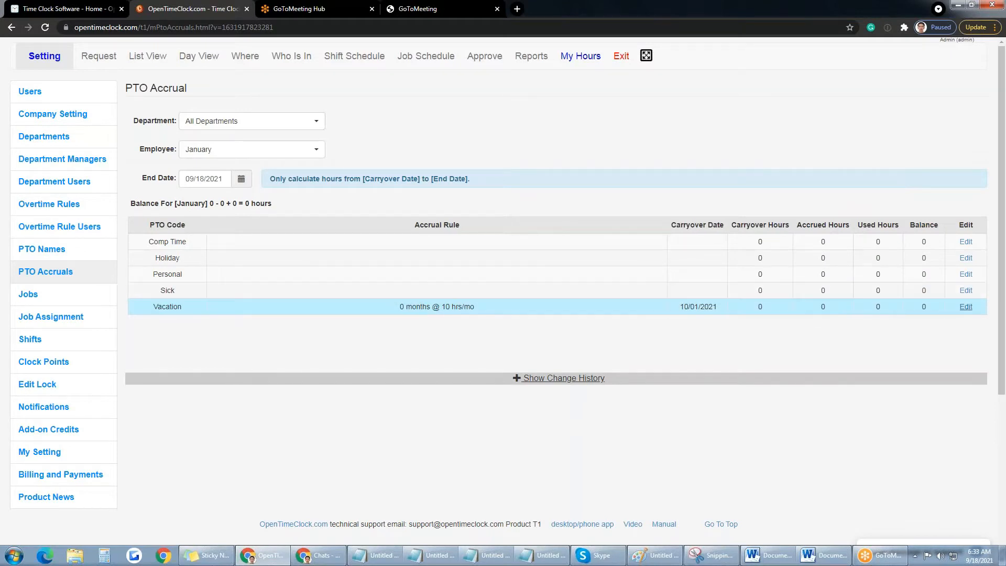
{"action": "left_click", "coordinate": [965, 306]}
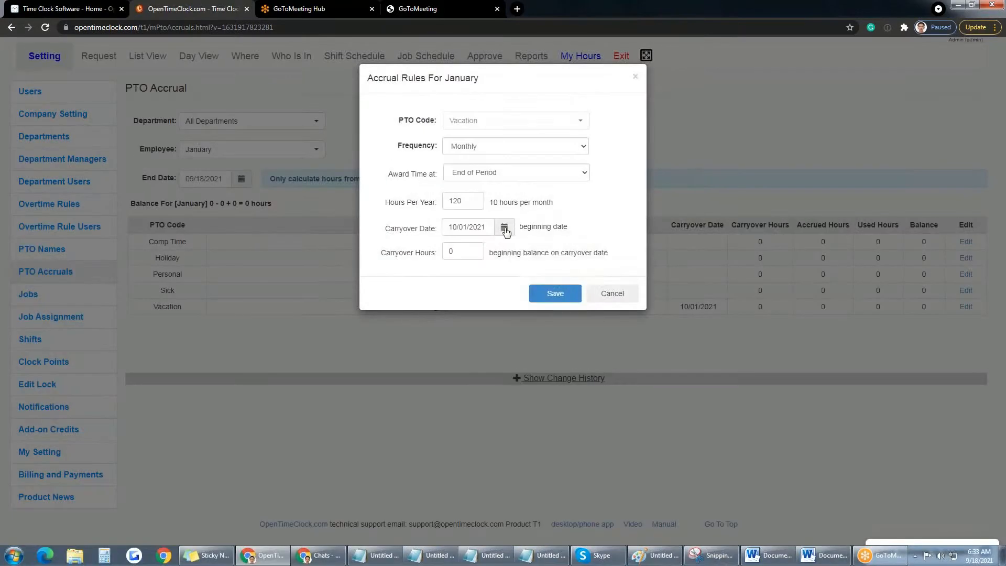
{"action": "left_click", "coordinate": [504, 226]}
{"action": "left_click", "coordinate": [504, 241]}
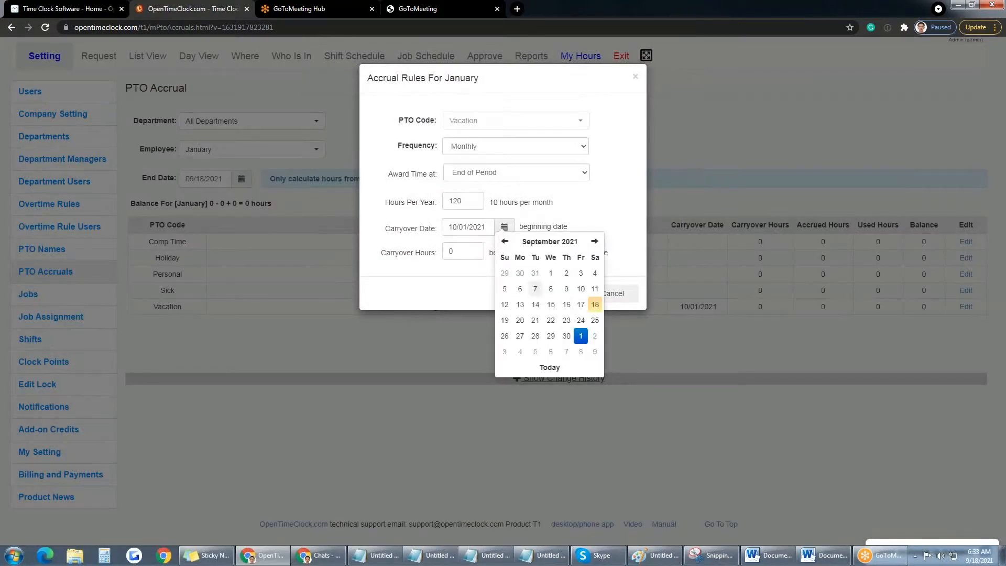
{"action": "left_click", "coordinate": [551, 275]}
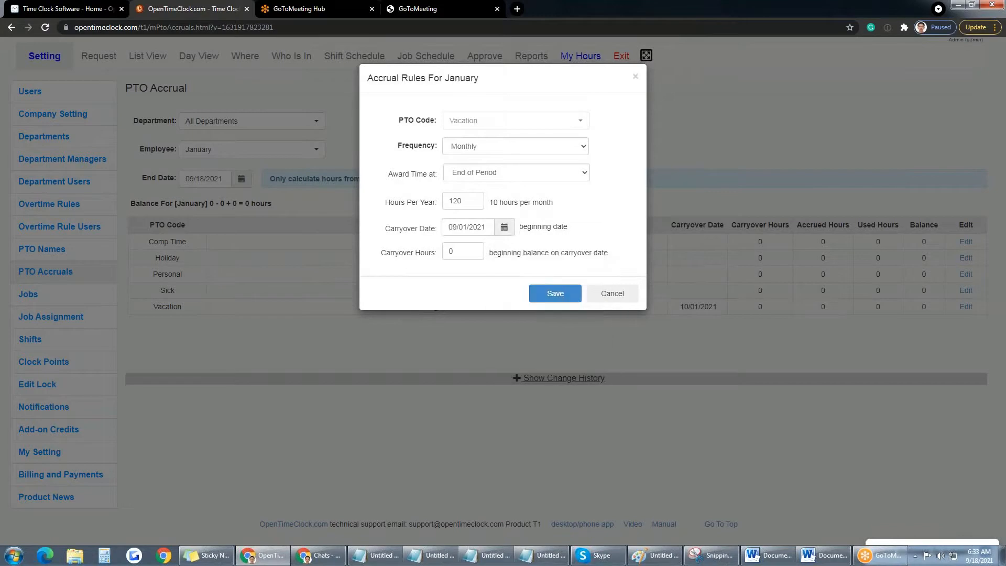
{"action": "left_click", "coordinate": [566, 294]}
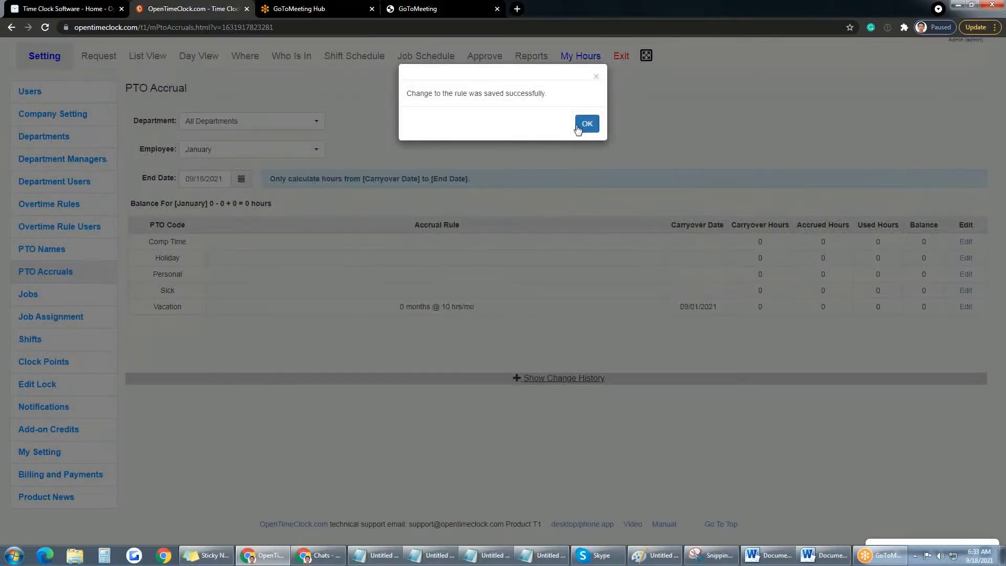
{"action": "left_click", "coordinate": [586, 124]}
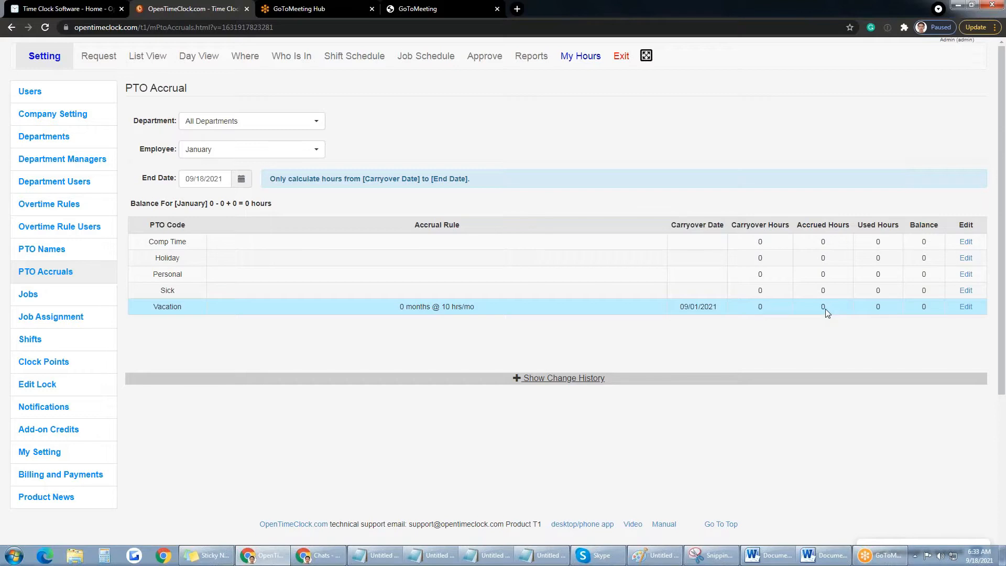
{"action": "double_click", "coordinate": [924, 307]}
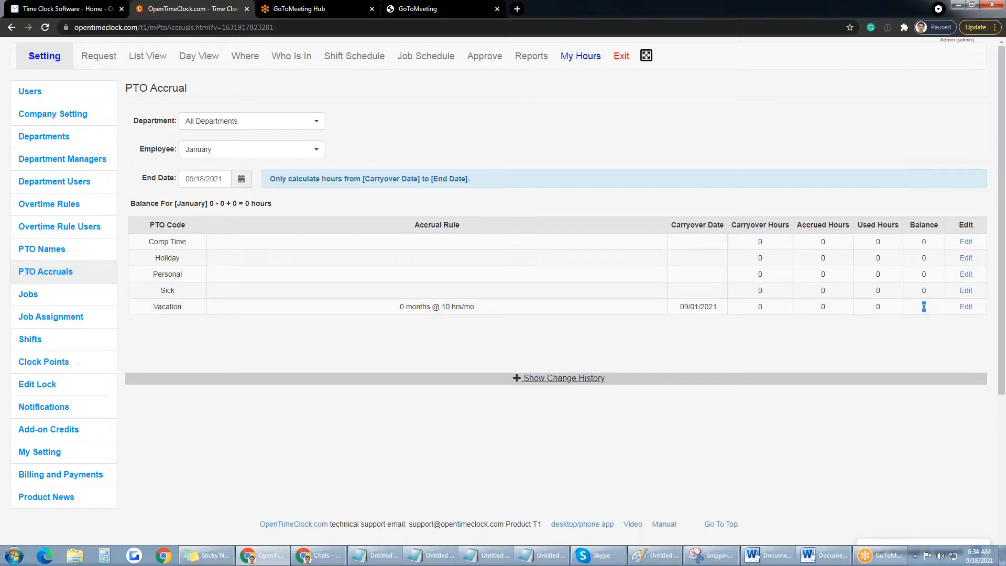
Step: Open the Jobs settings page listing admin office, clerical office, job site 1, Lunch and Work Period
{"action": "left_click", "coordinate": [66, 301]}
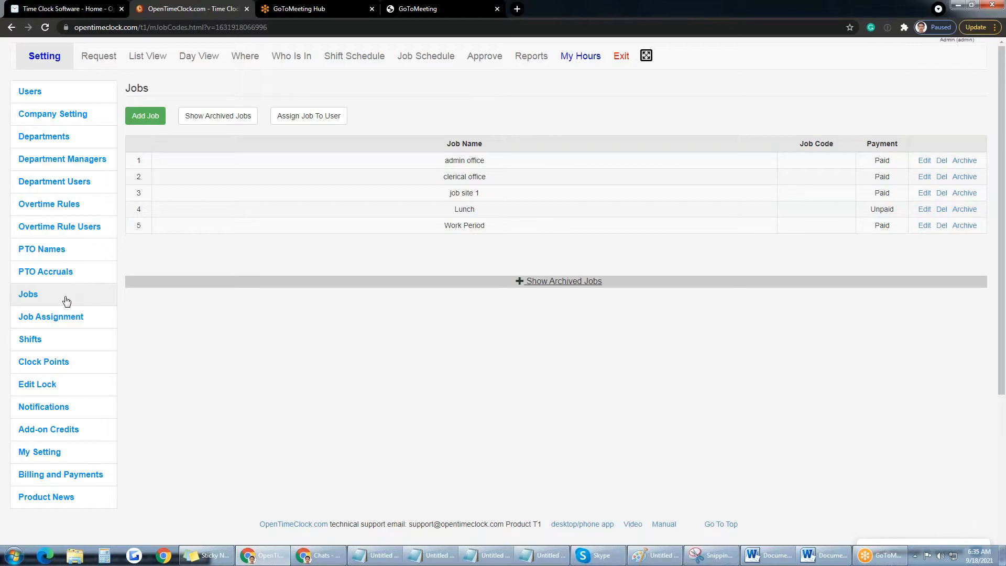
Step: Go via Job Assignment to the Edit Lock page, showing the fixed-date lock before 08/31/2021
{"action": "left_click", "coordinate": [68, 325]}
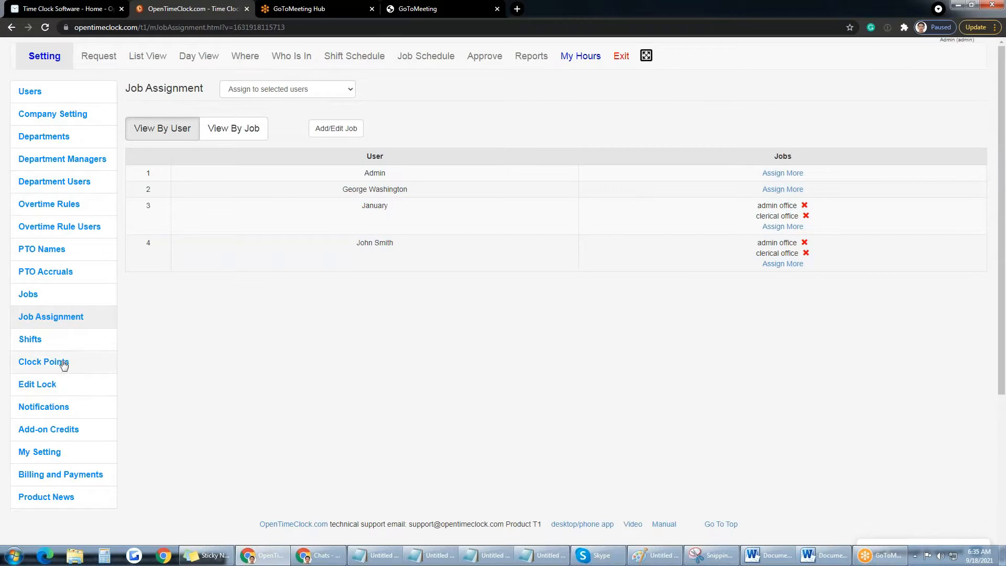
{"action": "left_click", "coordinate": [65, 393]}
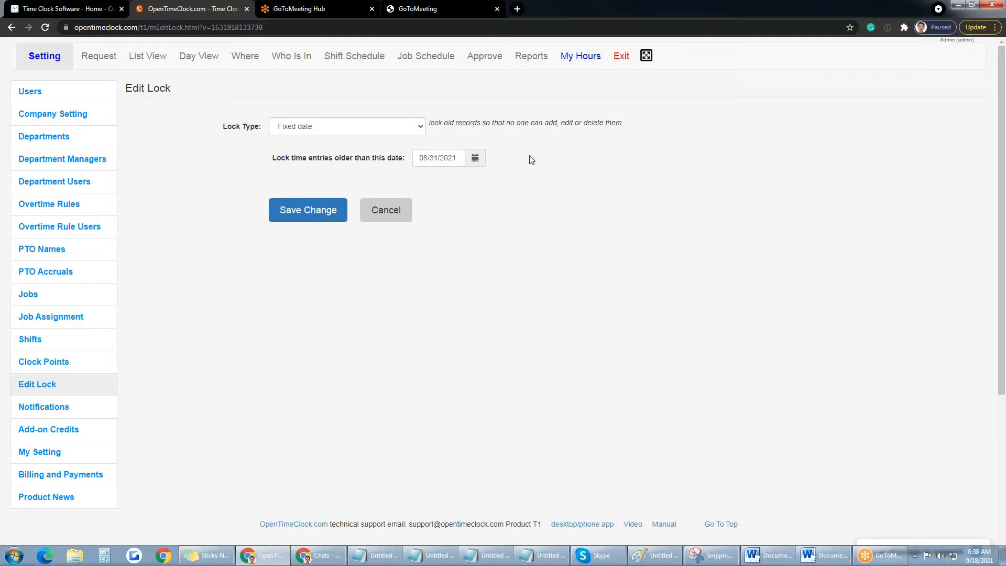
{"action": "left_click", "coordinate": [421, 129]}
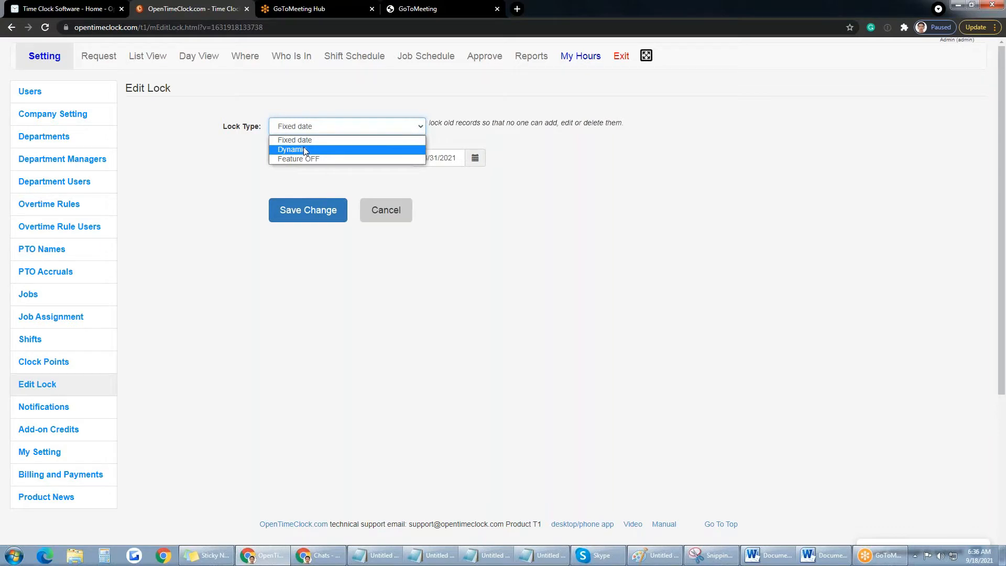
{"action": "left_click", "coordinate": [528, 184]}
{"action": "left_click", "coordinate": [475, 158]}
{"action": "left_click", "coordinate": [434, 177]}
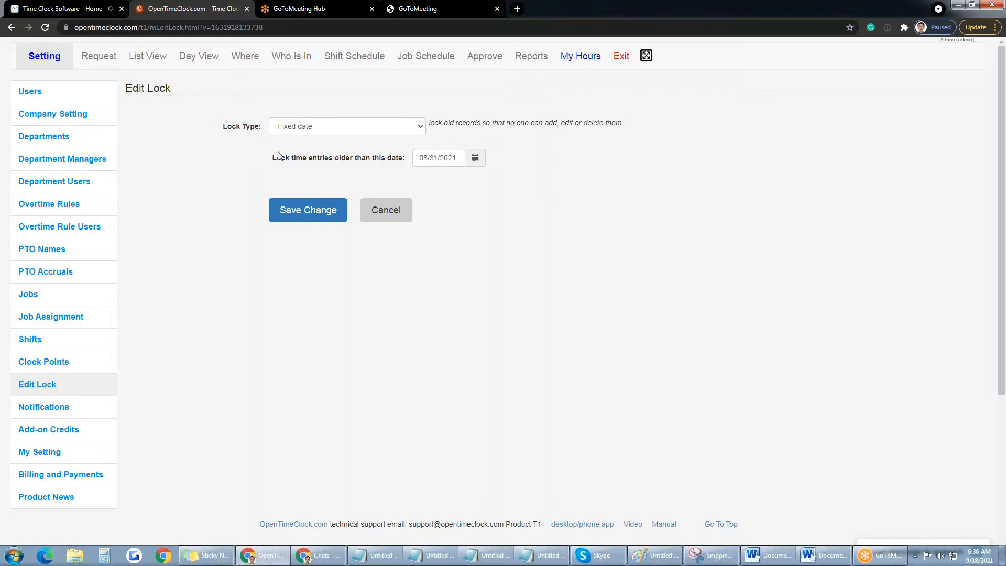
{"action": "triple_click", "coordinate": [308, 164]}
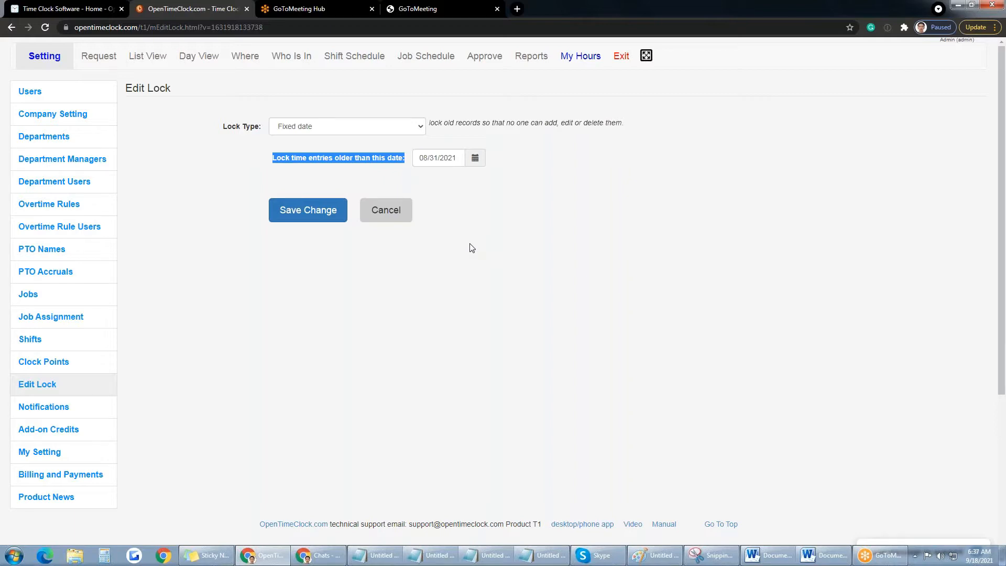
Step: Open Notifications settings and set Notify to ON
{"action": "left_click", "coordinate": [74, 416]}
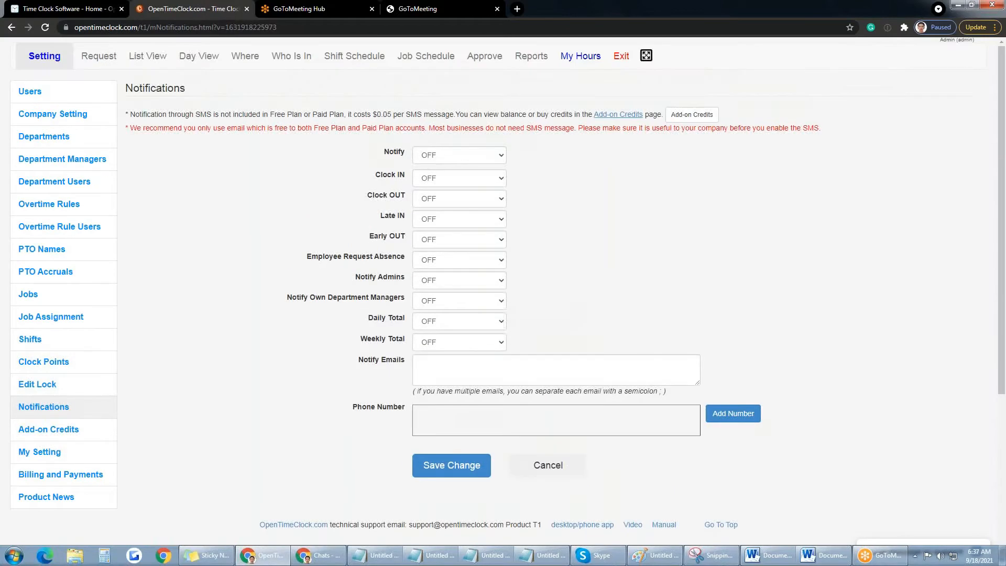
{"action": "left_click", "coordinate": [490, 159]}
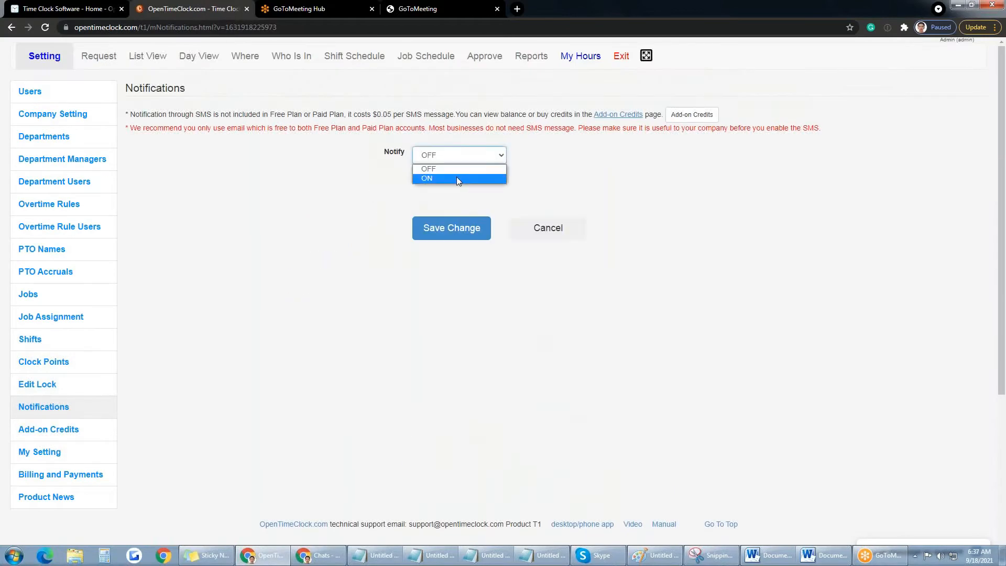
{"action": "left_click", "coordinate": [456, 177]}
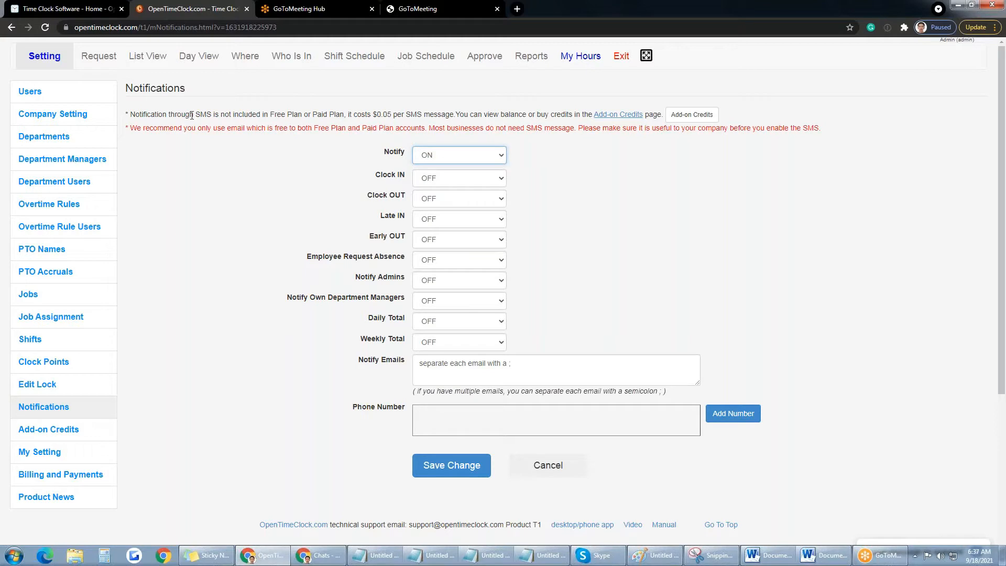
Step: Highlight that SMS is not in the Free Plan and costs $0.05 per SMS
{"action": "left_click_drag", "start_coordinate": [193, 115], "coordinate": [303, 111]}
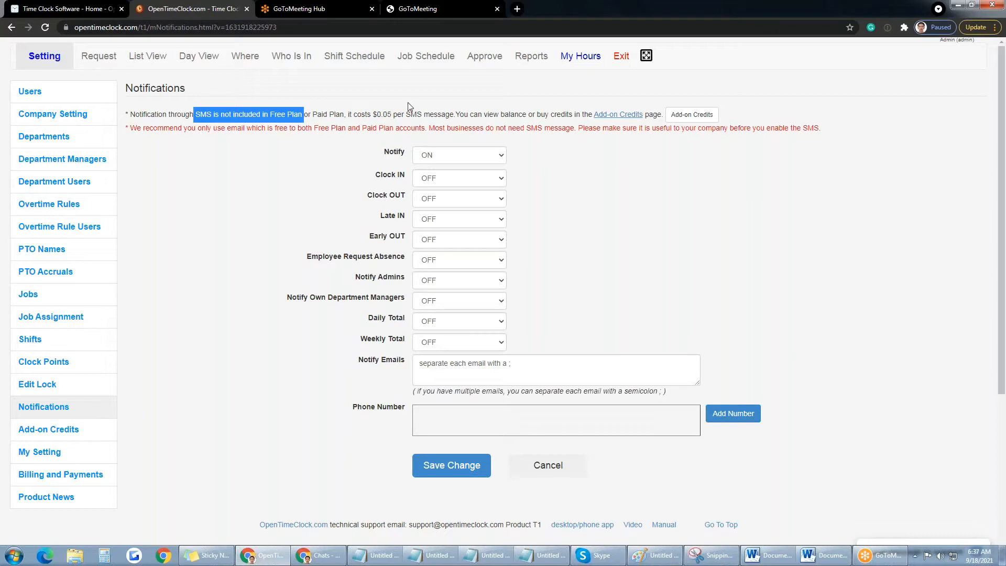
{"action": "left_click_drag", "start_coordinate": [373, 114], "coordinate": [392, 114]}
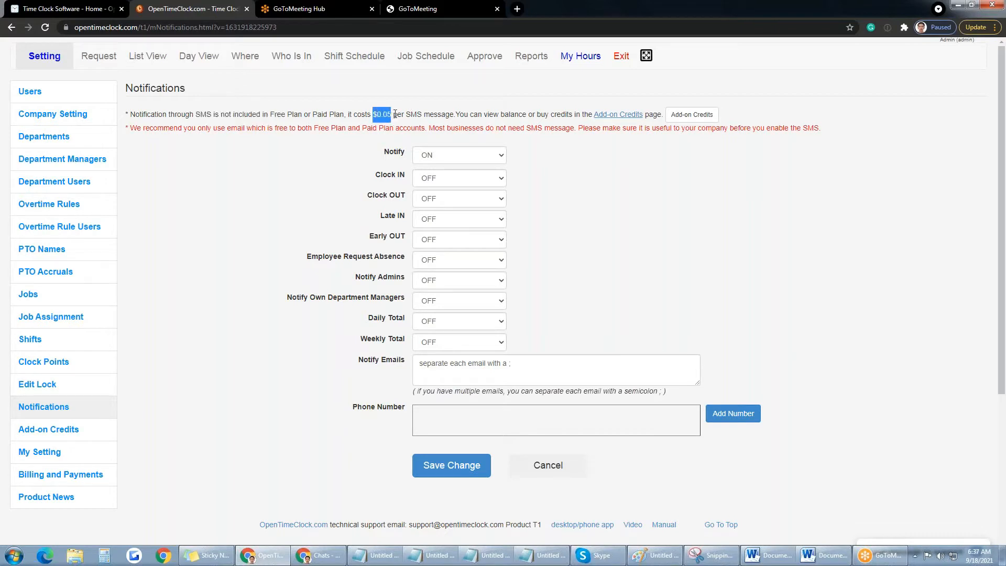
{"action": "left_click", "coordinate": [368, 116]}
{"action": "mouse_move", "coordinate": [373, 114]}
{"action": "left_mouse_down"}
{"action": "mouse_move", "coordinate": [450, 114]}
{"action": "mouse_move", "coordinate": [370, 115]}
{"action": "left_mouse_up"}
{"action": "left_click", "coordinate": [407, 114]}
Step: Check the Notify Emails field and Clock IN delivery options, leaving Clock IN OFF
{"action": "left_click", "coordinate": [523, 363]}
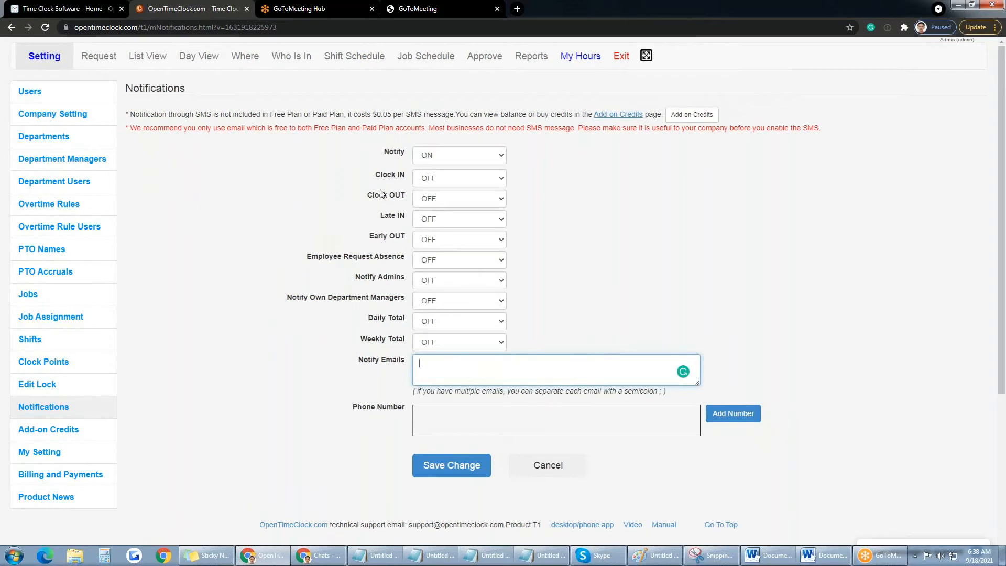
{"action": "left_click", "coordinate": [500, 179]}
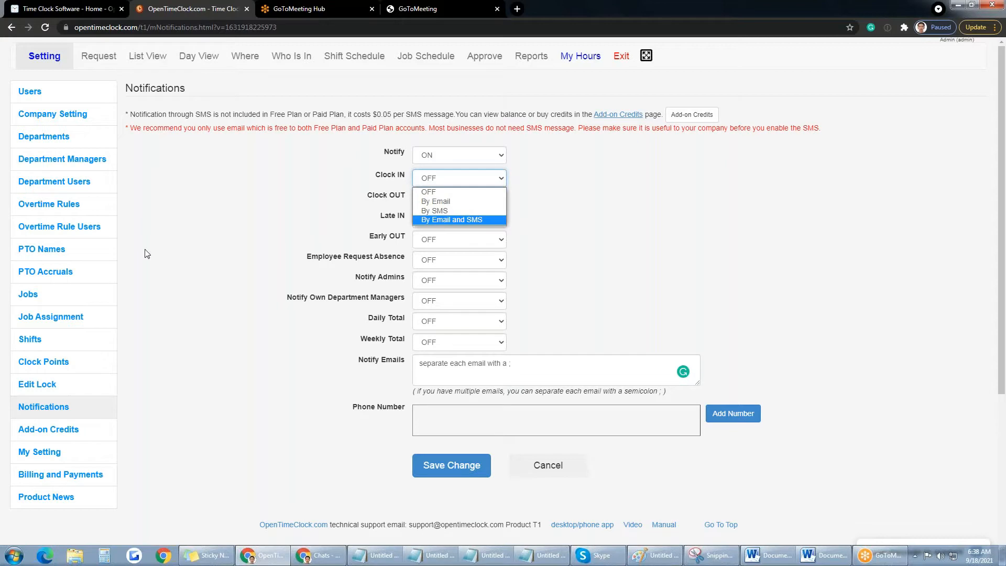
{"action": "left_click", "coordinate": [212, 262]}
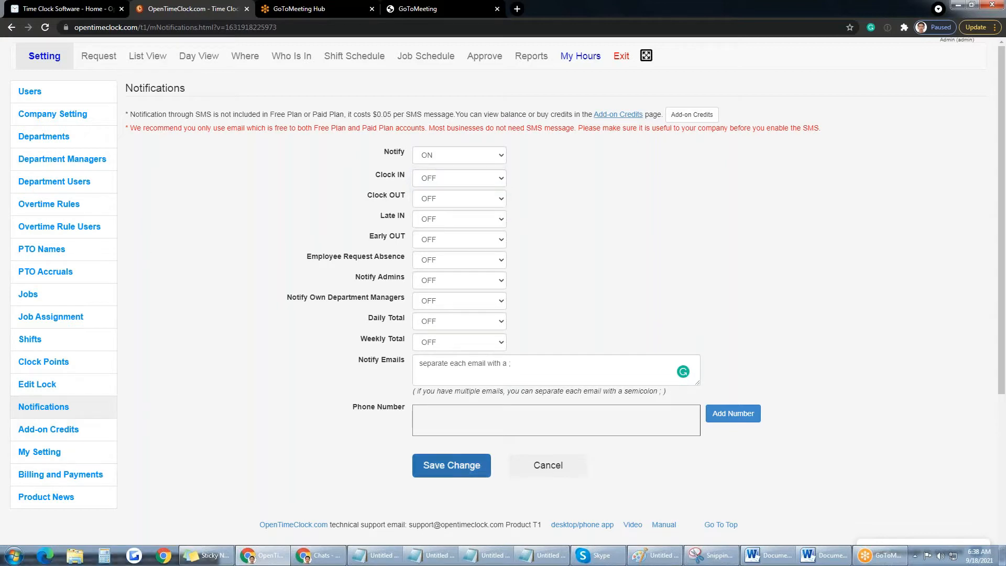
Step: Cancel the Notifications changes to return to the Edit Lock page, still on Fixed date
{"action": "left_click", "coordinate": [558, 472]}
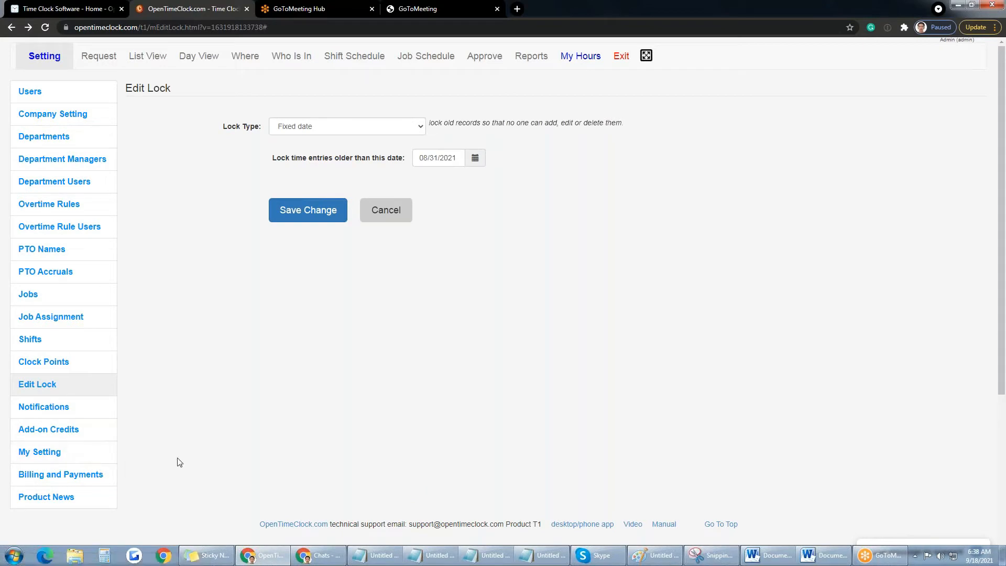
Step: Open Product News to see the note that the Windows desktop app runs on 32/64 bit
{"action": "left_click", "coordinate": [67, 502]}
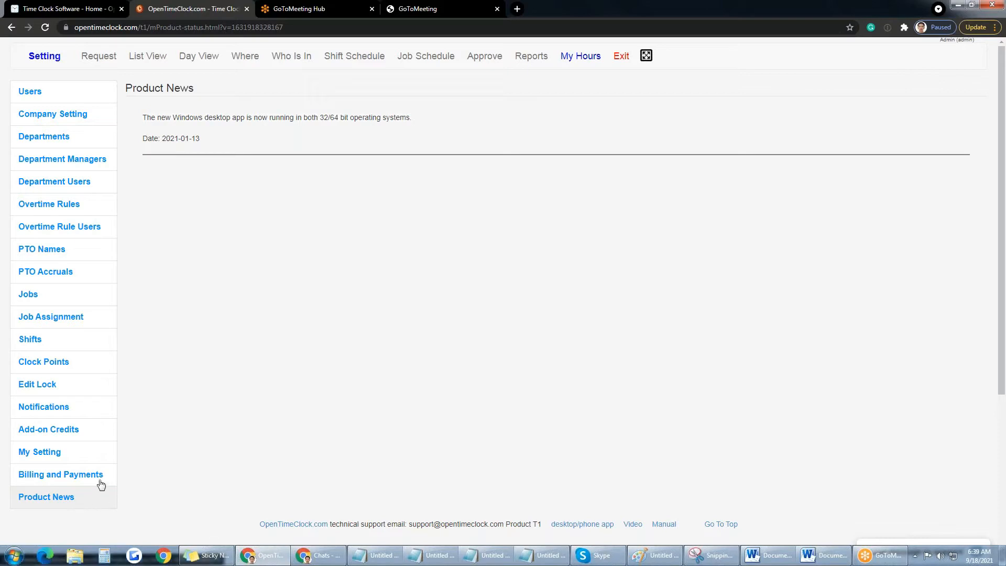
Step: Open Billing and Payments and highlight the Stripe.com payment notice
{"action": "left_click", "coordinate": [67, 482]}
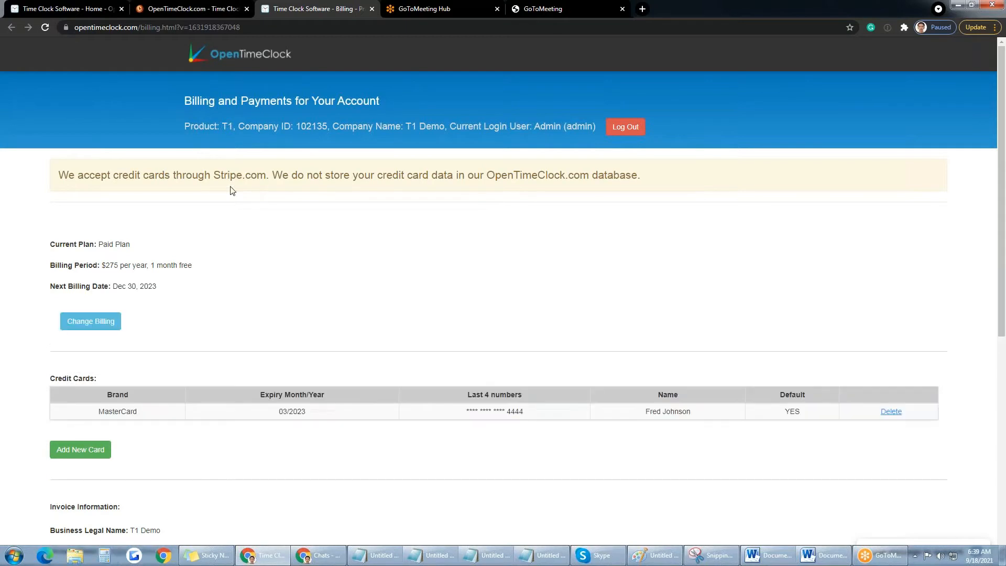
{"action": "left_click_drag", "start_coordinate": [214, 174], "coordinate": [267, 174]}
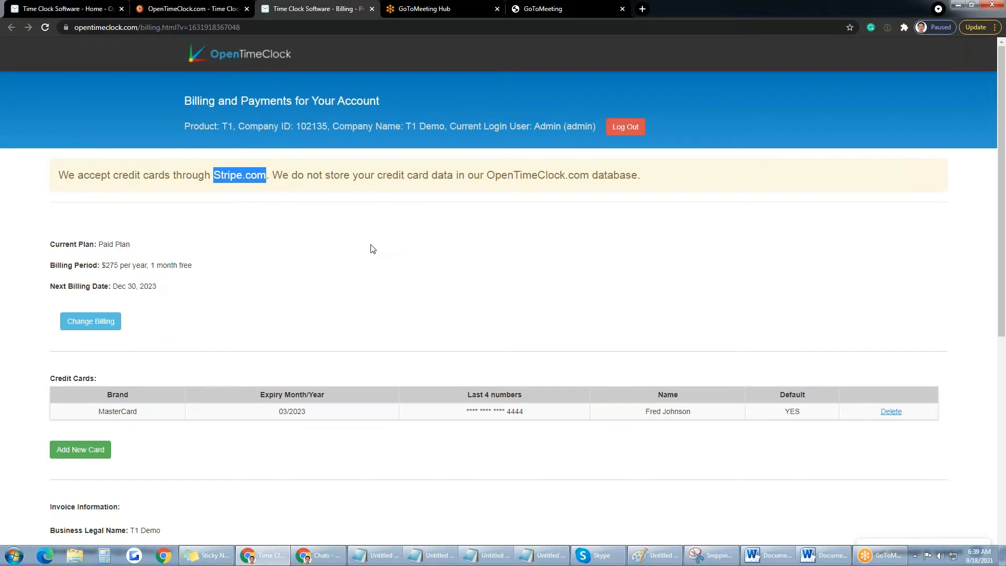
{"action": "scroll", "coordinate": [372, 249], "scroll_direction": "down", "scroll_amount": 3}
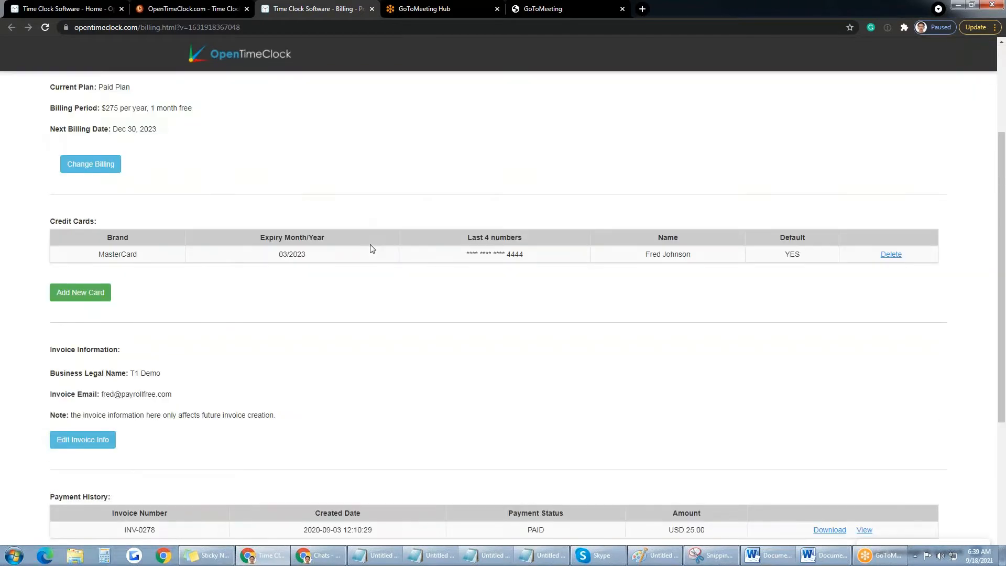
{"action": "scroll", "coordinate": [371, 249], "scroll_direction": "up", "scroll_amount": 2}
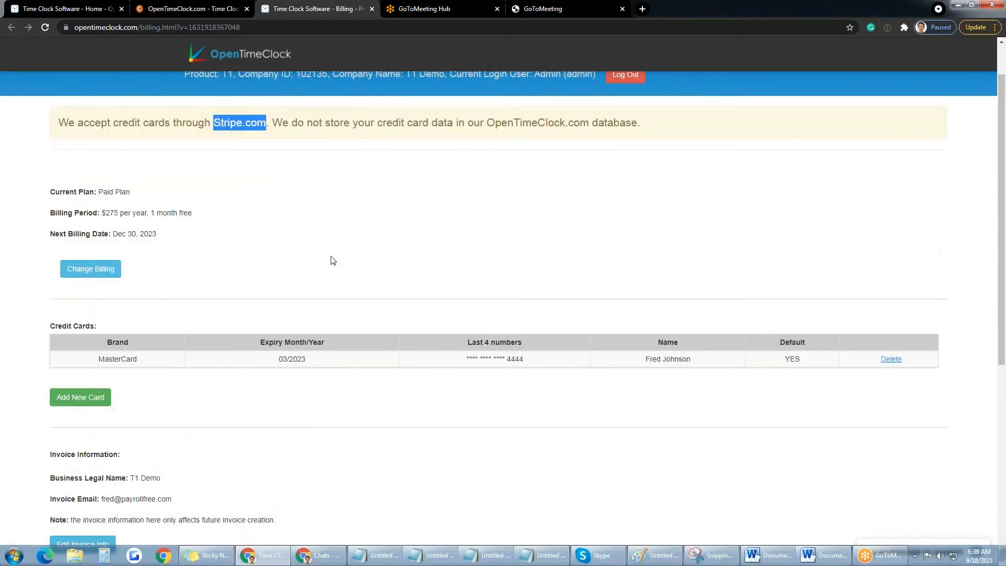
{"action": "scroll", "coordinate": [331, 260], "scroll_direction": "down", "scroll_amount": 2}
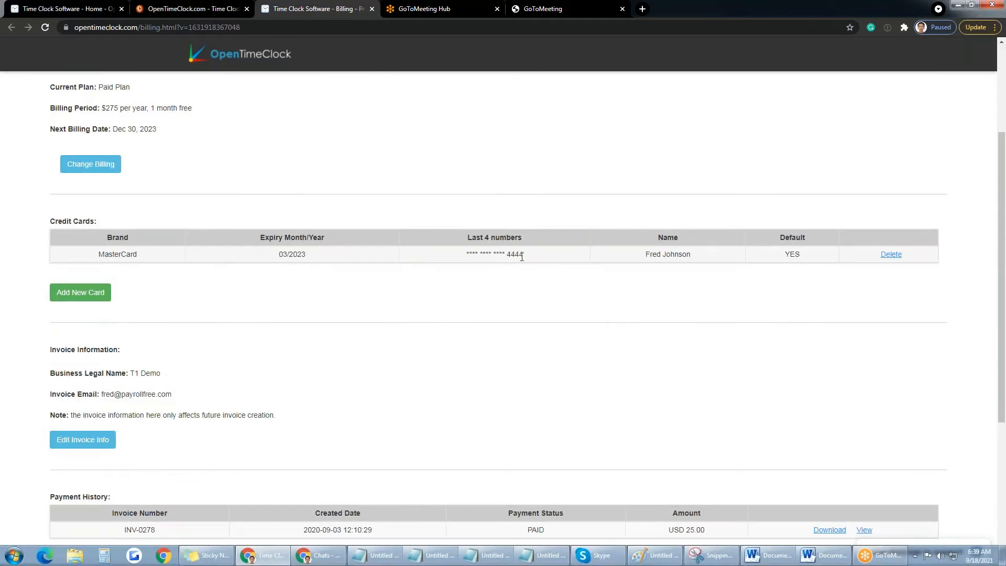
Step: Highlight the card's last four digits and the $275 per year billing period
{"action": "left_click_drag", "start_coordinate": [523, 255], "coordinate": [467, 255]}
{"action": "scroll", "coordinate": [401, 300], "scroll_direction": "down", "scroll_amount": 1}
{"action": "scroll", "coordinate": [400, 299], "scroll_direction": "up", "scroll_amount": 2}
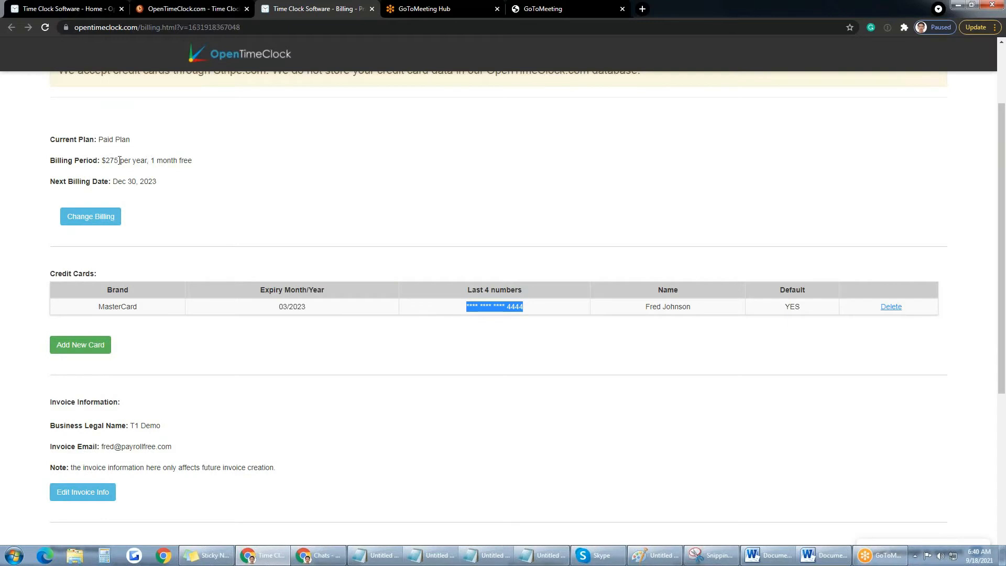
{"action": "left_click_drag", "start_coordinate": [103, 161], "coordinate": [192, 161]}
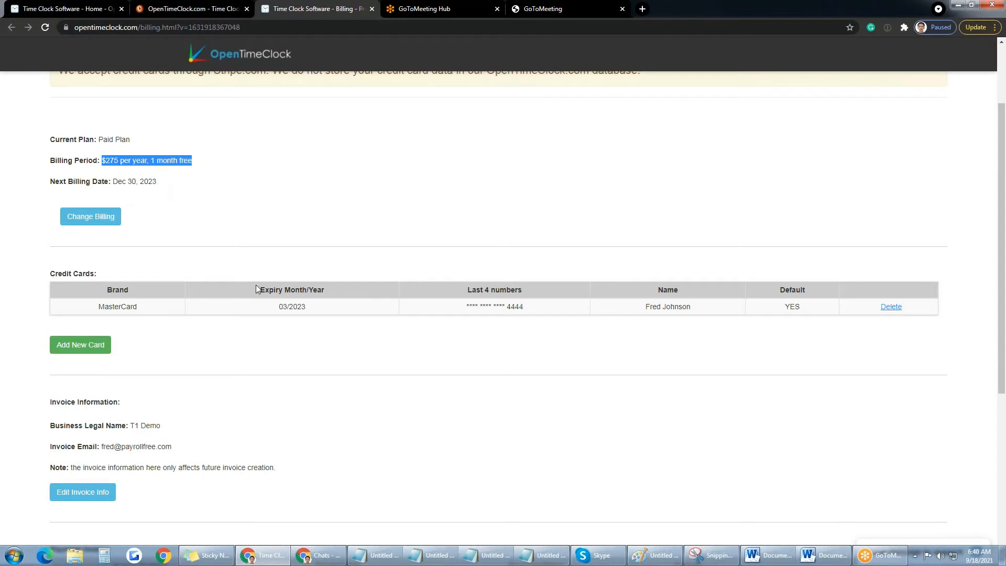
{"action": "scroll", "coordinate": [281, 314], "scroll_direction": "down", "scroll_amount": 2}
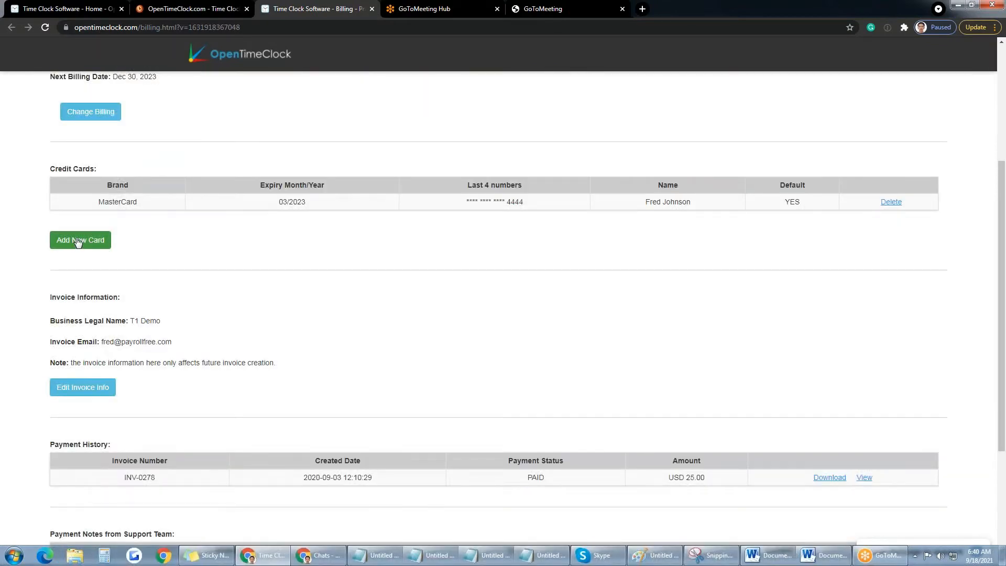
{"action": "scroll", "coordinate": [286, 308], "scroll_direction": "down", "scroll_amount": 2}
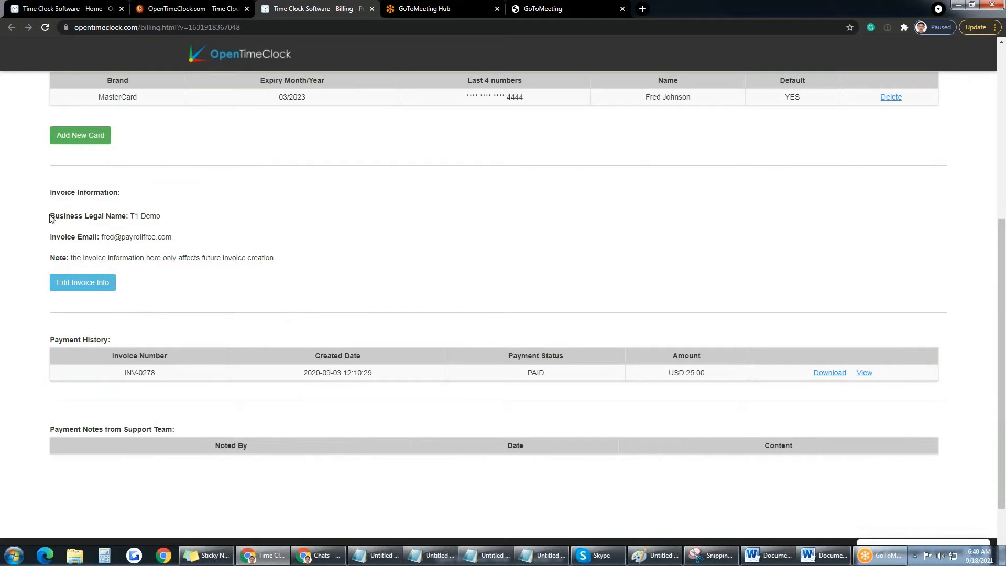
Step: Highlight the invoice information details on the Billing page to review them, then clear the highlight
{"action": "left_click_drag", "start_coordinate": [50, 215], "coordinate": [275, 257]}
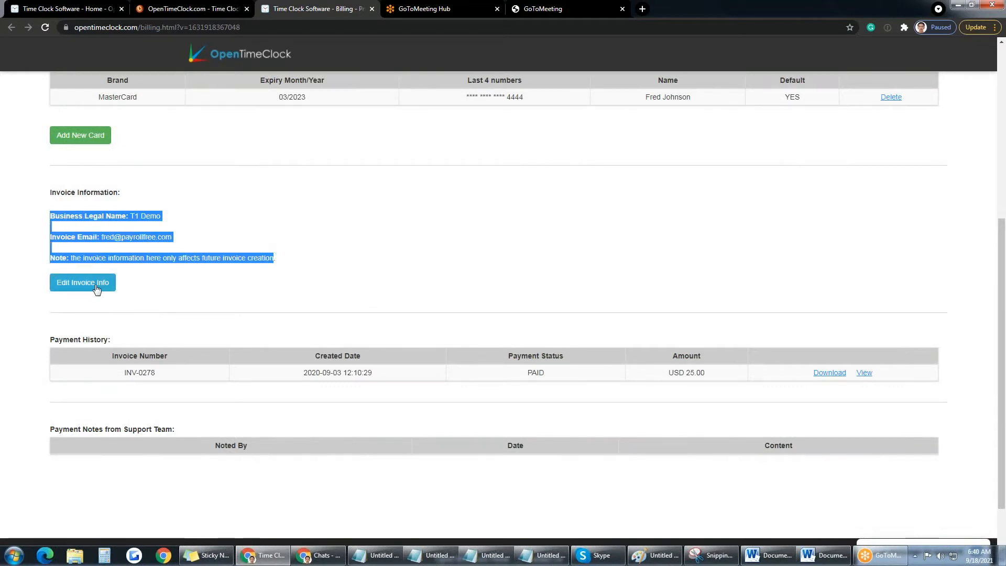
{"action": "scroll", "coordinate": [373, 266], "scroll_direction": "down", "scroll_amount": 2}
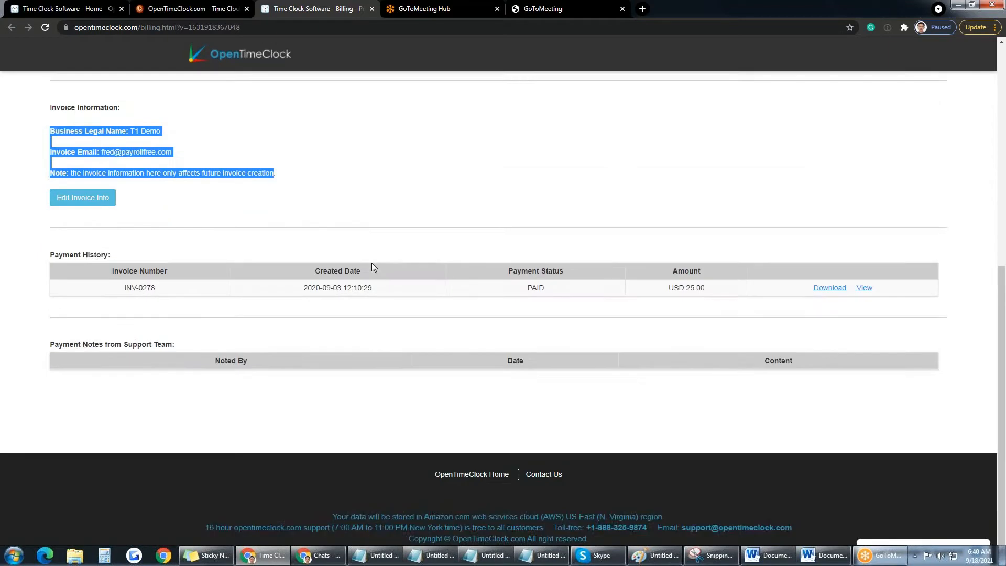
{"action": "scroll", "coordinate": [372, 263], "scroll_direction": "up", "scroll_amount": 3}
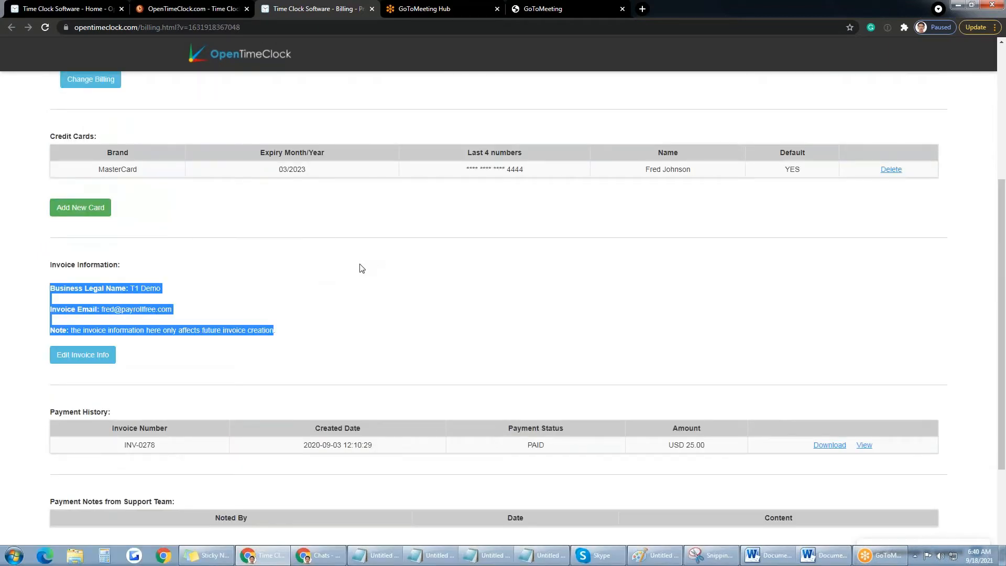
{"action": "left_click", "coordinate": [349, 288]}
Step: Open the Change Billing dialog listing plans from $25 monthly to $2,100 per 10 years
{"action": "scroll", "coordinate": [533, 350], "scroll_direction": "down", "scroll_amount": 3}
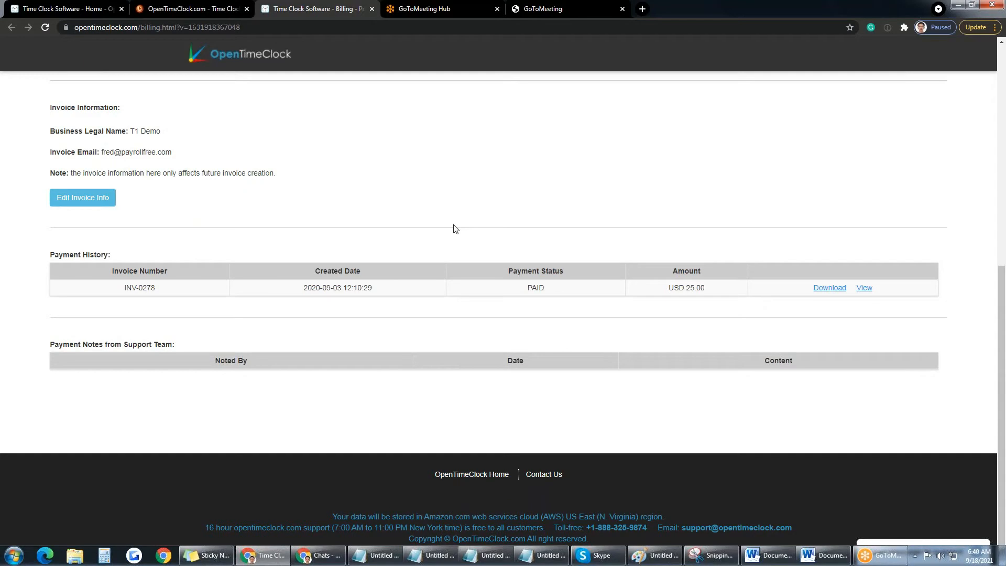
{"action": "scroll", "coordinate": [456, 229], "scroll_direction": "up", "scroll_amount": 7}
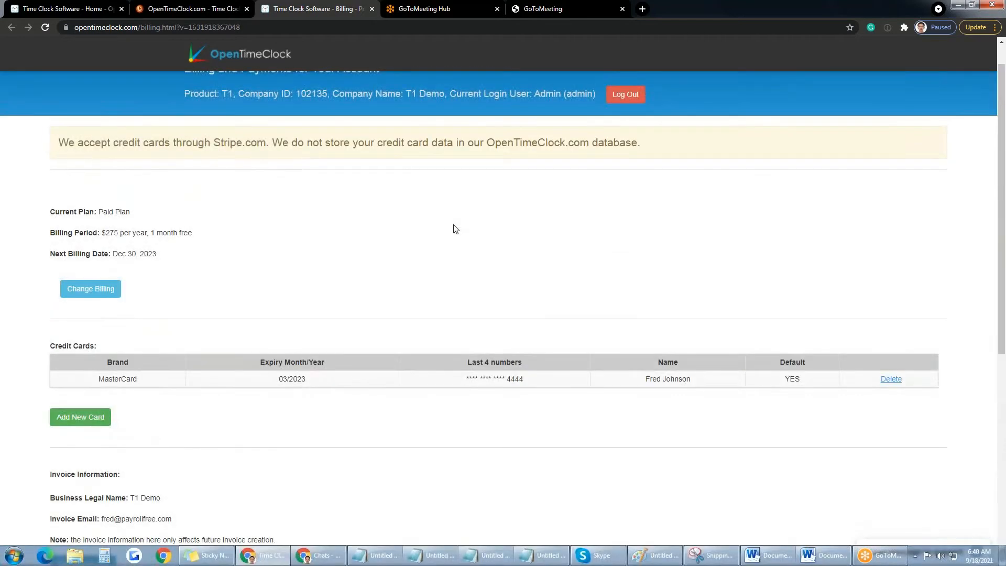
{"action": "scroll", "coordinate": [456, 229], "scroll_direction": "up", "scroll_amount": 1}
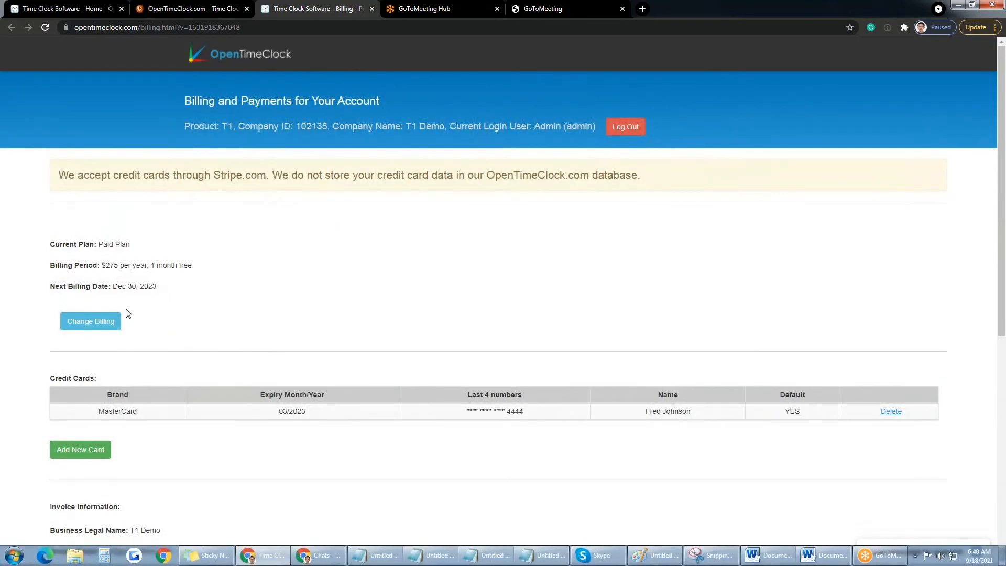
{"action": "left_click", "coordinate": [107, 323]}
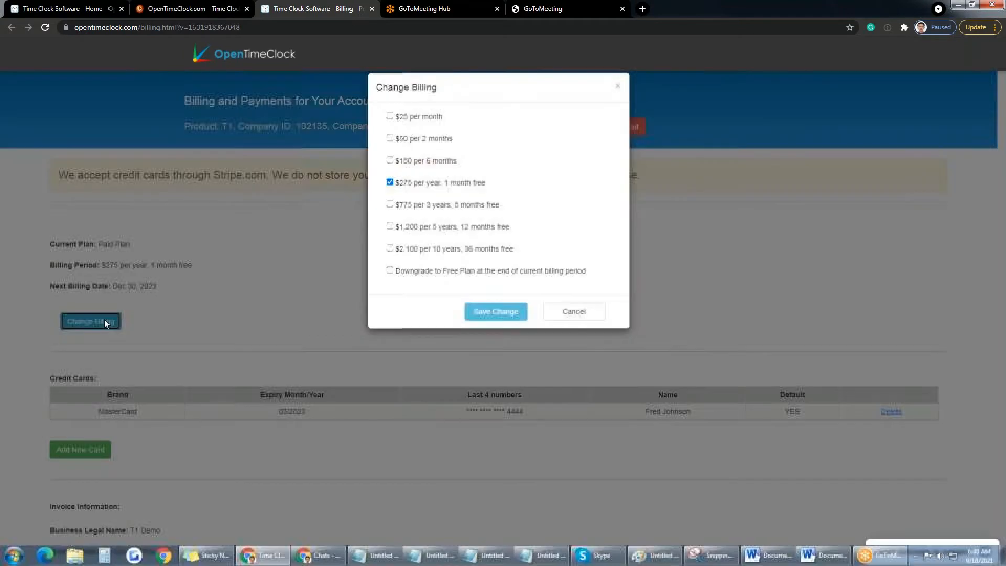
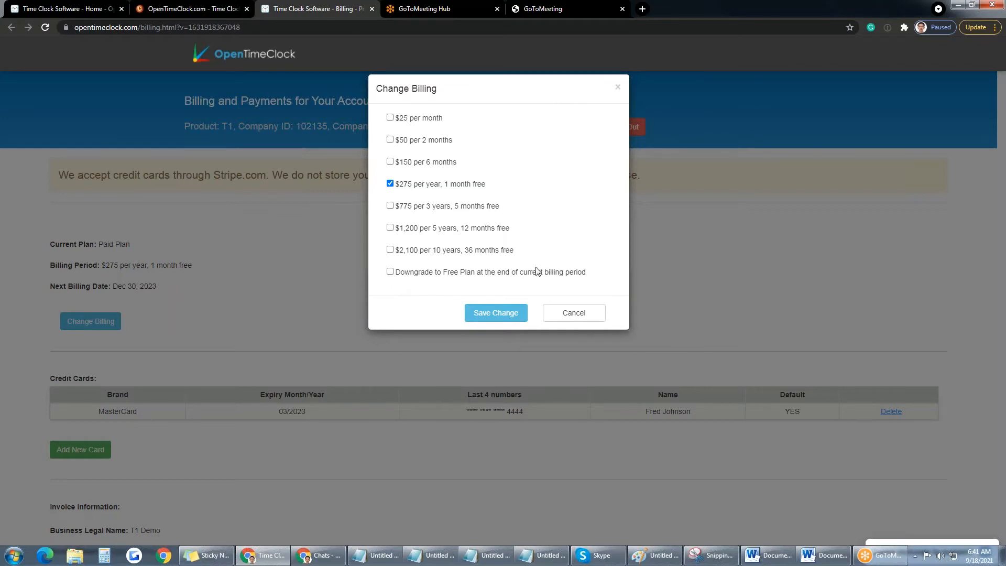
Step: Cancel the billing plan change and open the Users list in the OpenTimeClock tab
{"action": "left_click", "coordinate": [566, 319]}
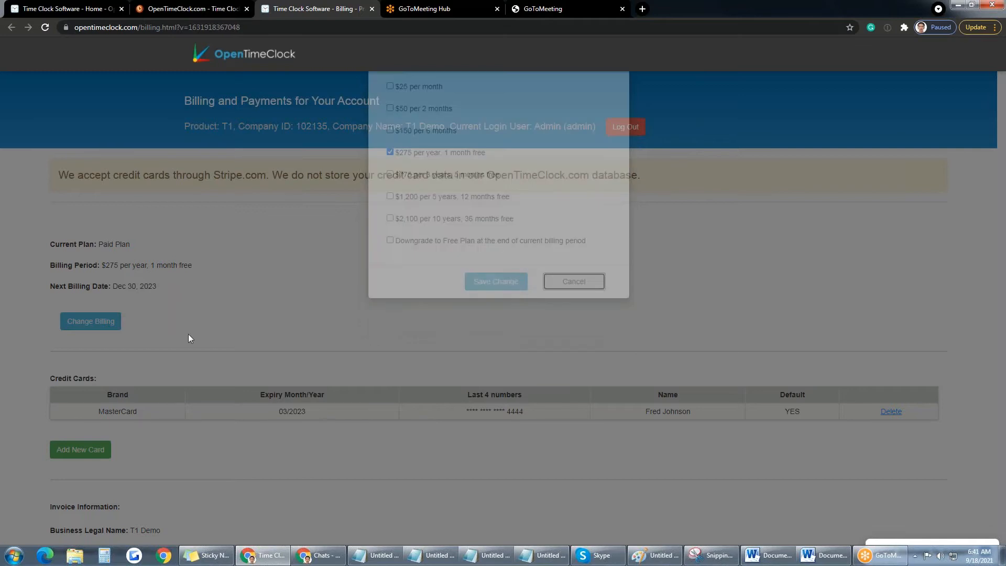
{"action": "left_click", "coordinate": [190, 9]}
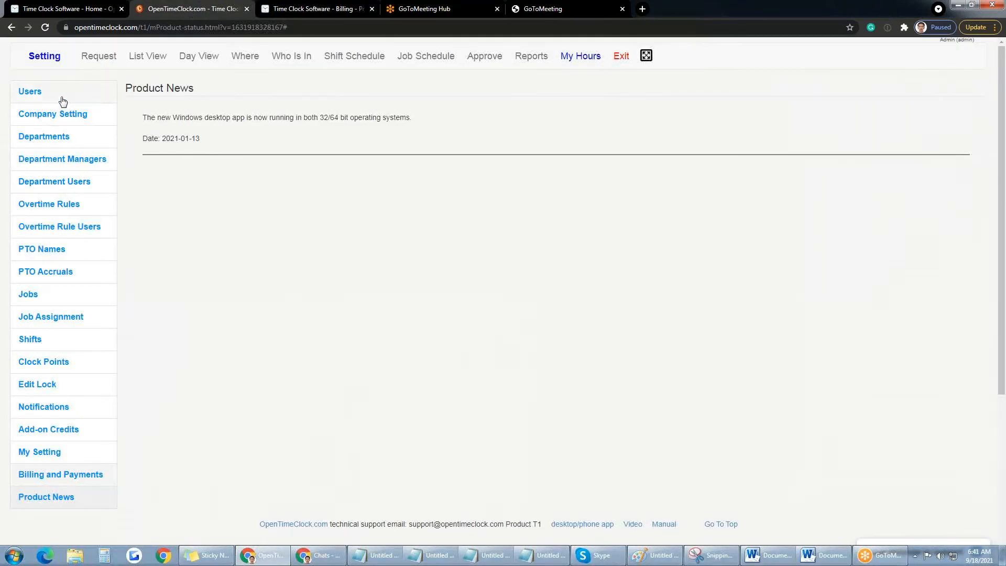
{"action": "left_click", "coordinate": [62, 97]}
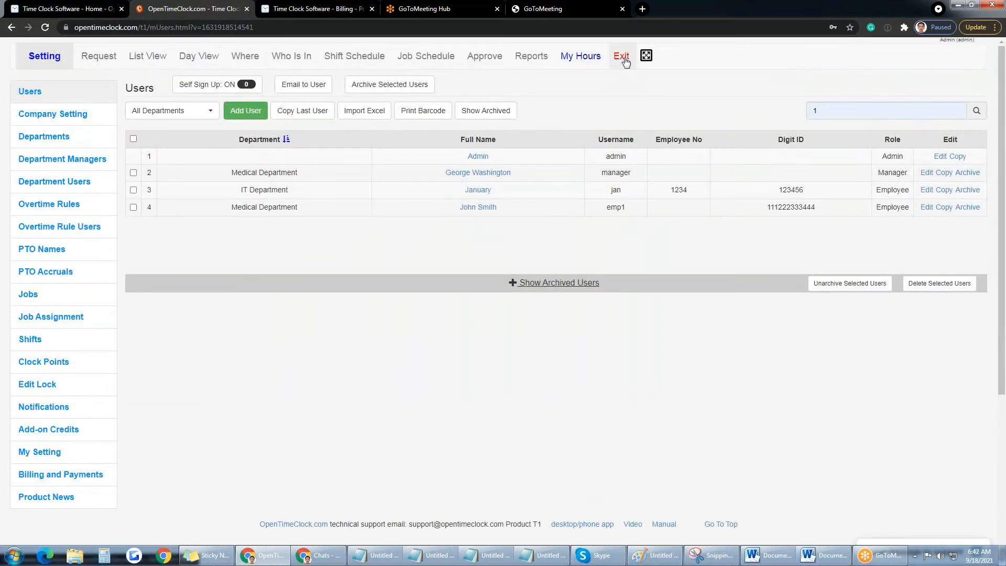
Step: Sign out, then log back in with the admin username and password
{"action": "left_click", "coordinate": [625, 58]}
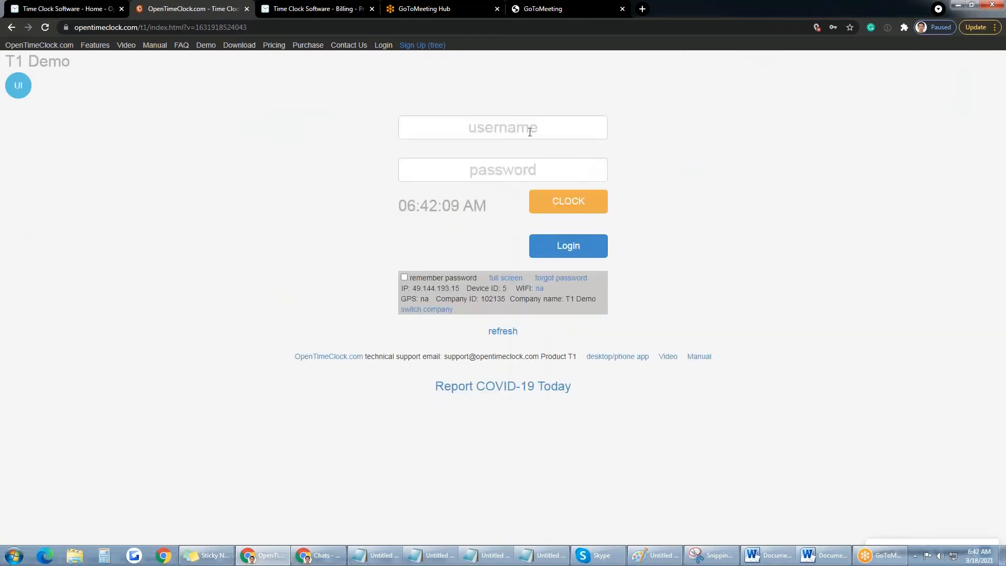
{"action": "left_click", "coordinate": [529, 132]}
{"action": "type", "text": "Admin"}
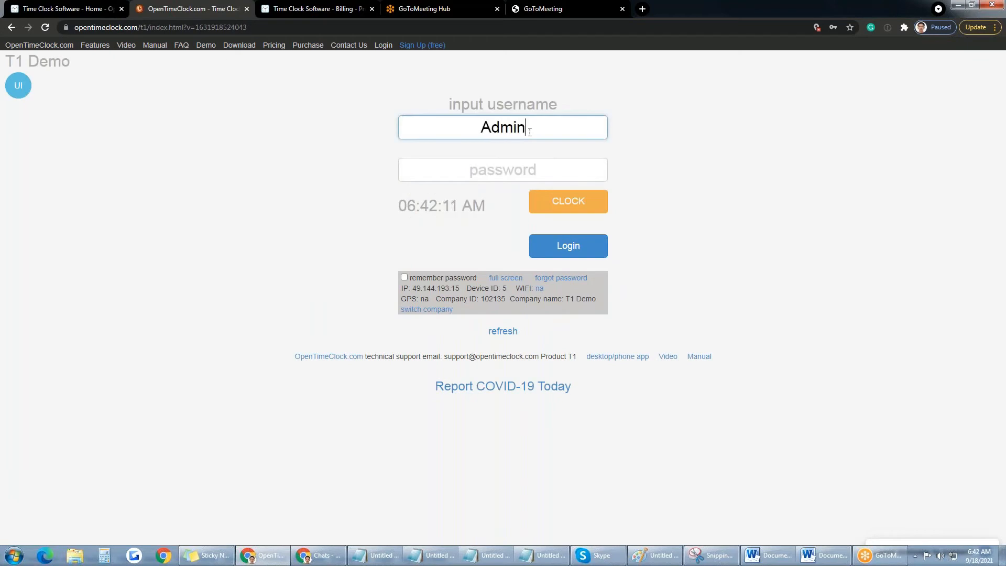
{"action": "key", "text": "Return"}
{"action": "type", "text": "1"}
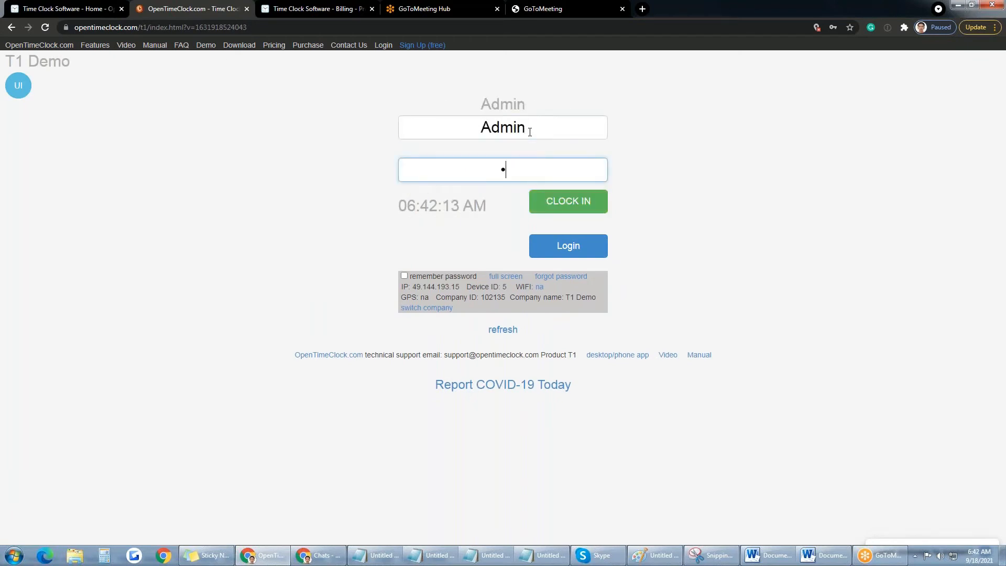
{"action": "left_click", "coordinate": [529, 132]}
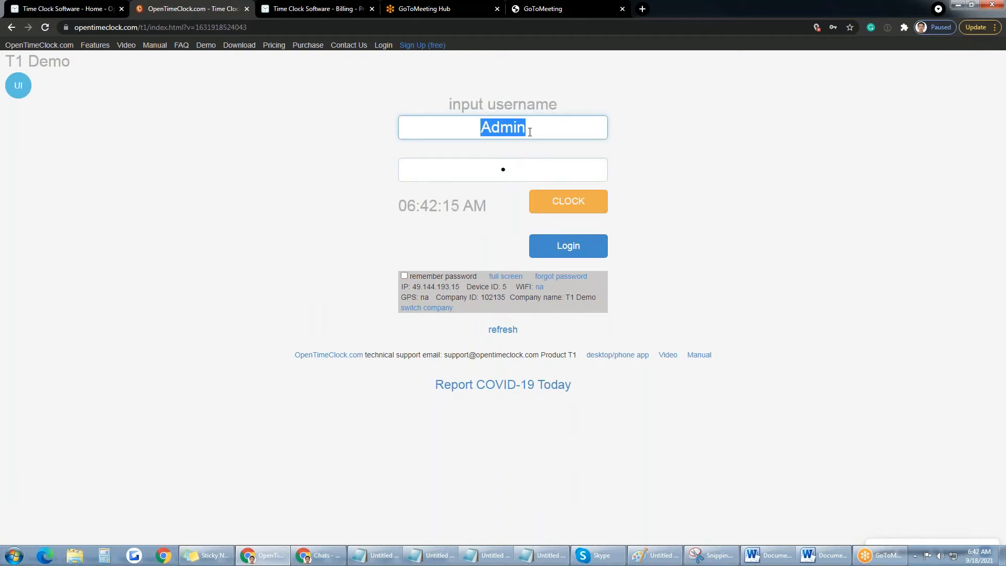
{"action": "left_click", "coordinate": [573, 248]}
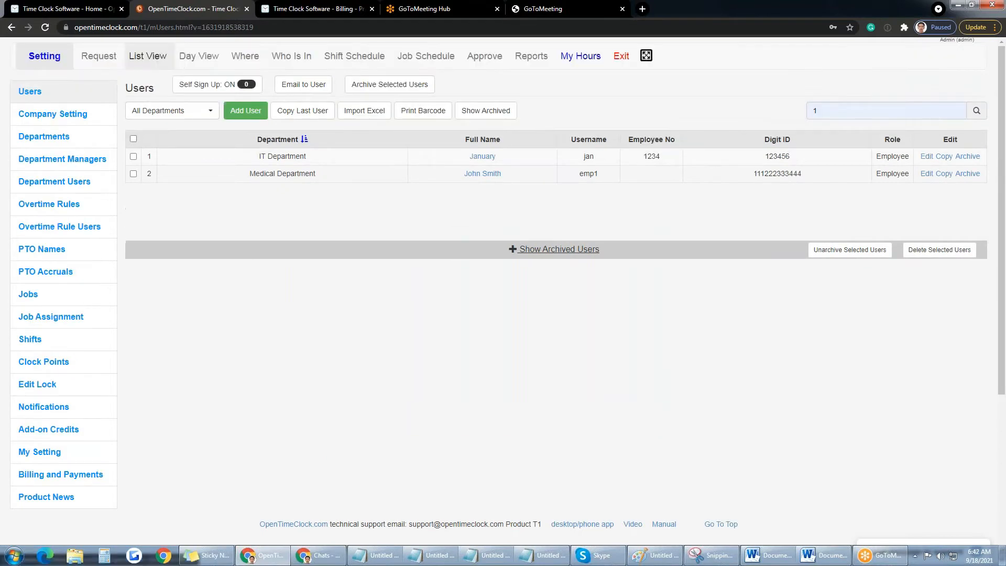
{"action": "left_click", "coordinate": [194, 64]}
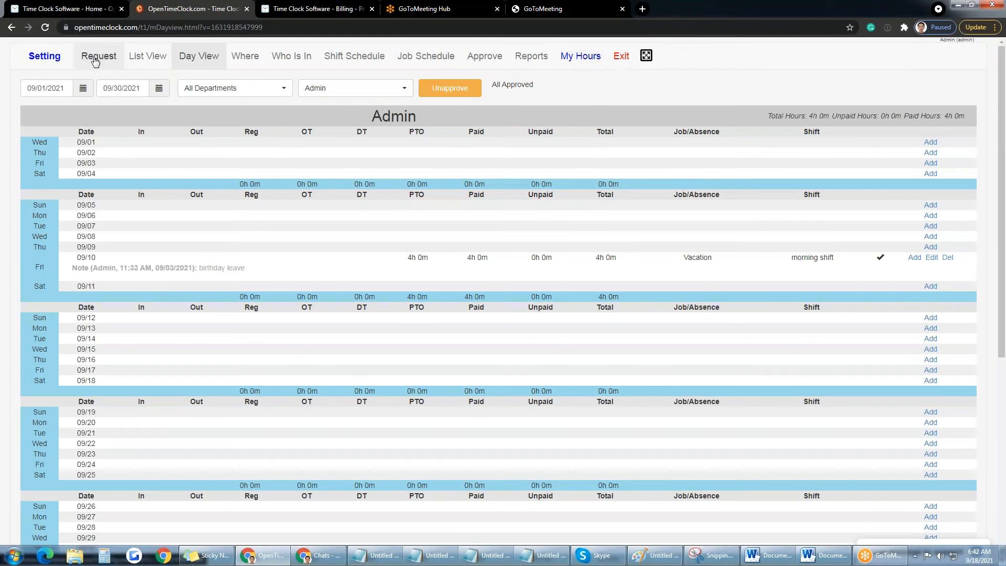
{"action": "left_click", "coordinate": [52, 59]}
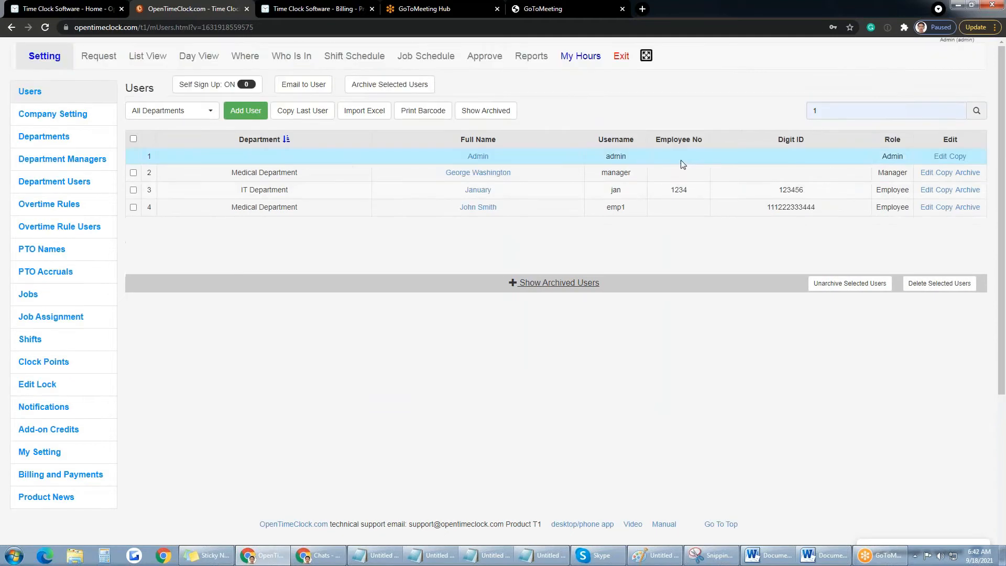
Step: Edit the IT Department employee, set Change Password to YES with a new password, and save
{"action": "left_click", "coordinate": [925, 191]}
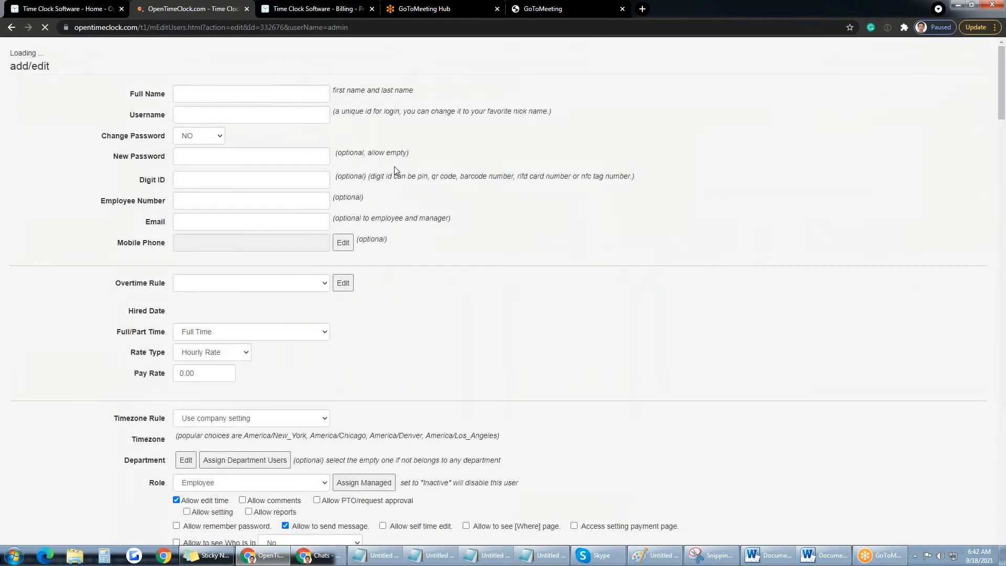
{"action": "left_click", "coordinate": [218, 137]}
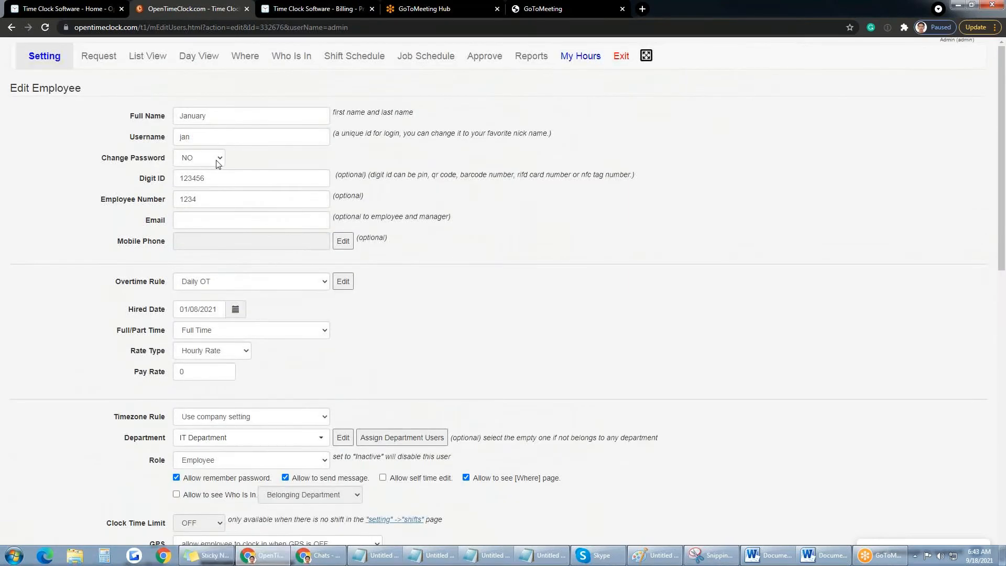
{"action": "left_click", "coordinate": [217, 158]}
{"action": "left_click", "coordinate": [198, 181]}
{"action": "left_click", "coordinate": [204, 179]}
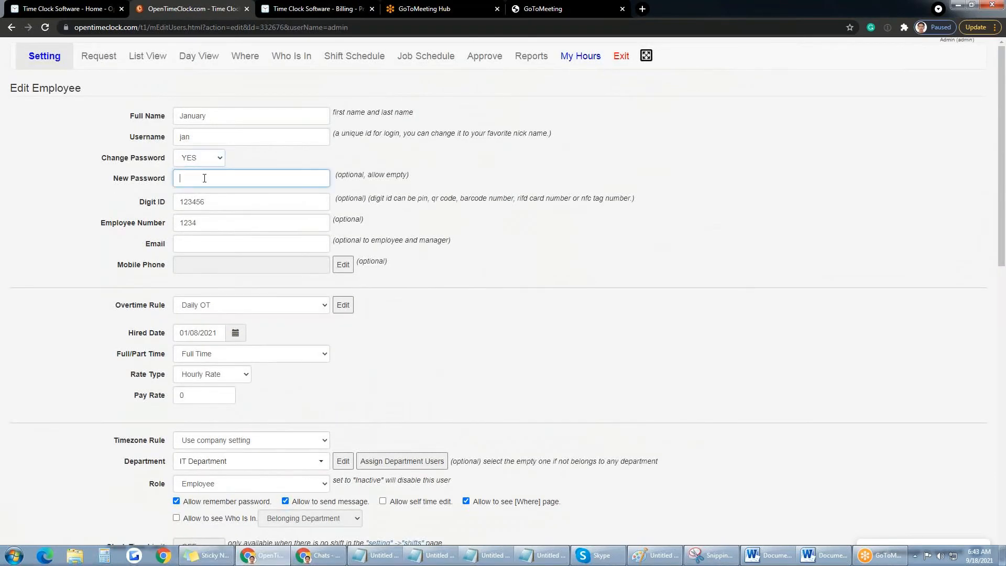
{"action": "type", "text": "1"}
{"action": "scroll", "coordinate": [320, 295], "scroll_direction": "down", "scroll_amount": 13}
{"action": "left_click", "coordinate": [212, 220]}
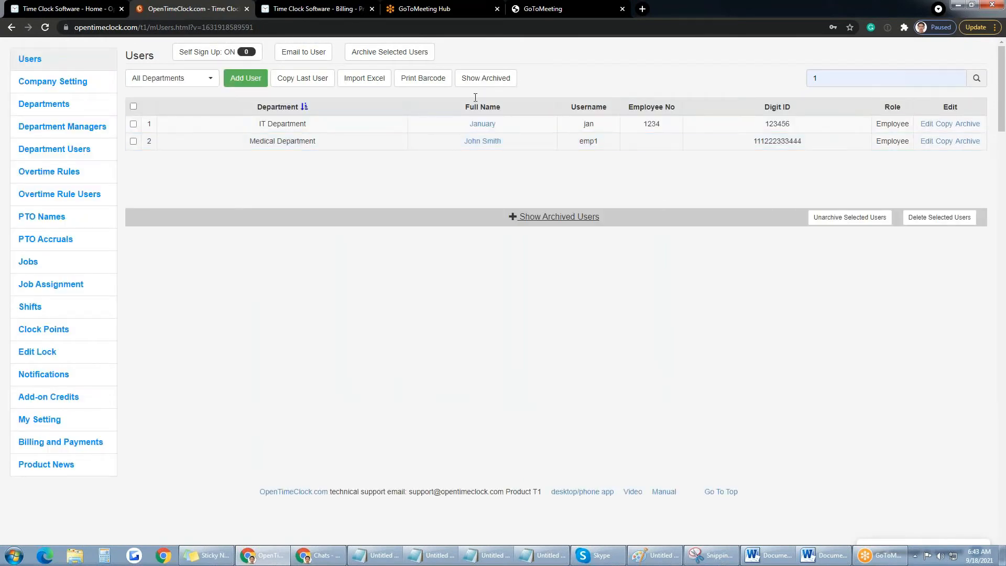
{"action": "left_click", "coordinate": [621, 57]}
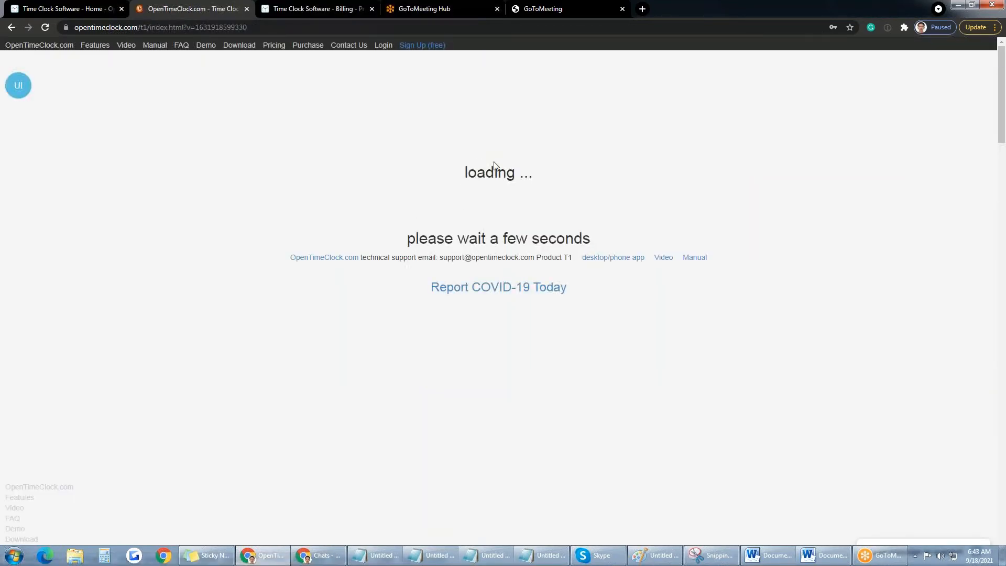
{"action": "left_click", "coordinate": [483, 129]}
{"action": "type", "text": "12"}
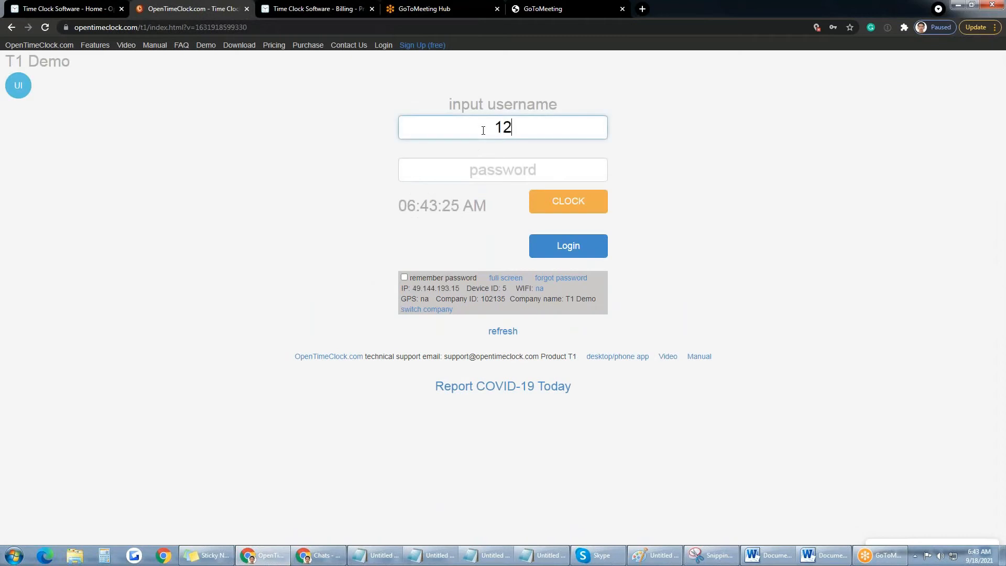
{"action": "type", "text": "34"}
{"action": "key", "text": "Tab"}
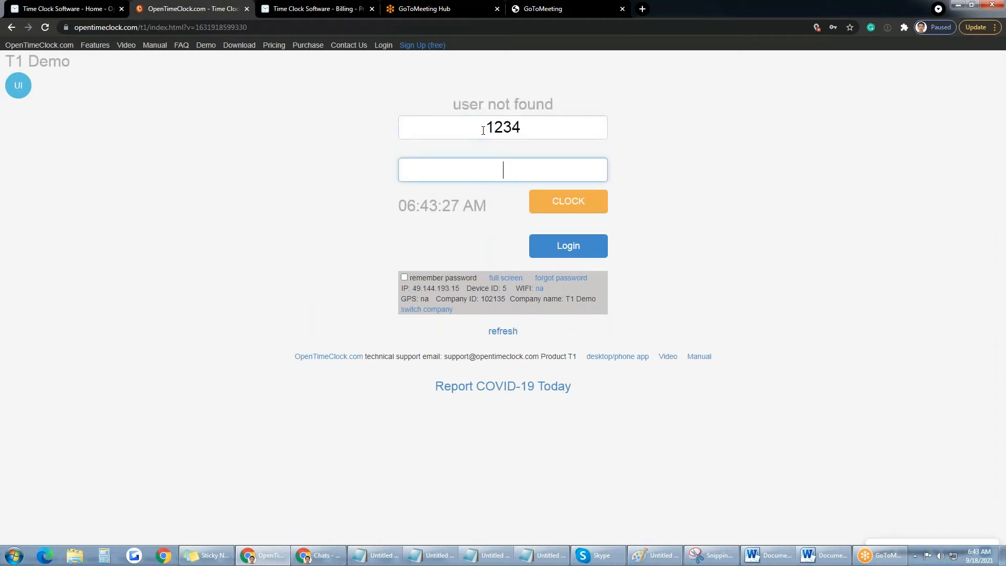
{"action": "left_click", "coordinate": [507, 129]}
{"action": "type", "text": "1"}
{"action": "key", "text": "Tab"}
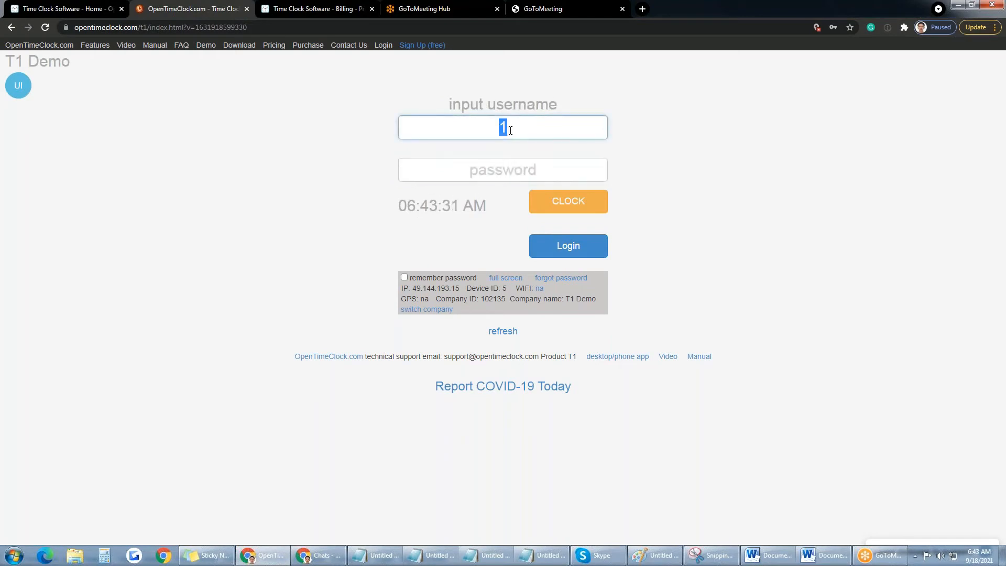
{"action": "type", "text": "Admin"}
{"action": "key", "text": "Tab"}
{"action": "type", "text": "1"}
{"action": "left_click", "coordinate": [576, 253]}
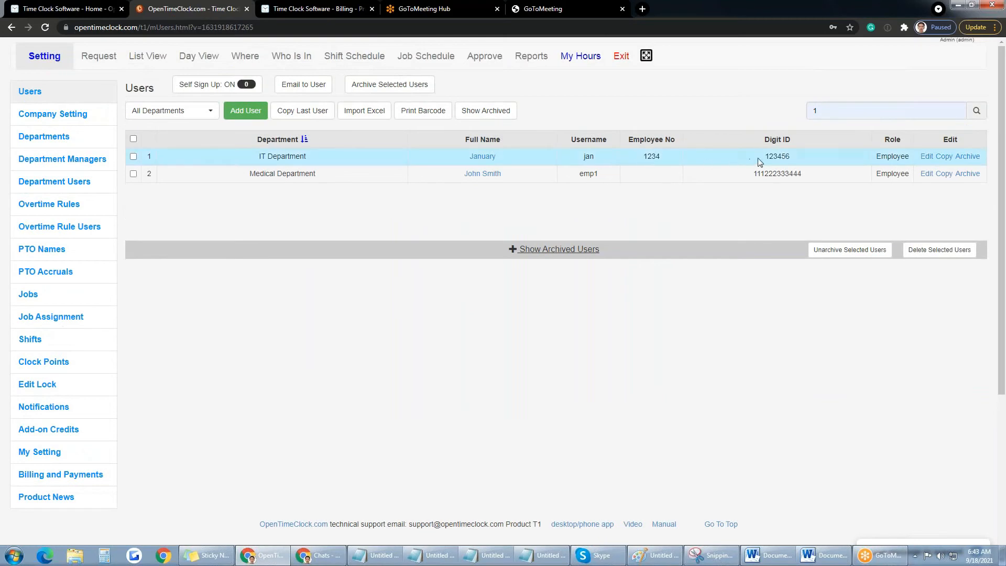
Step: Sign out of the admin account and sign in at the time clock as the employee
{"action": "double_click", "coordinate": [588, 156]}
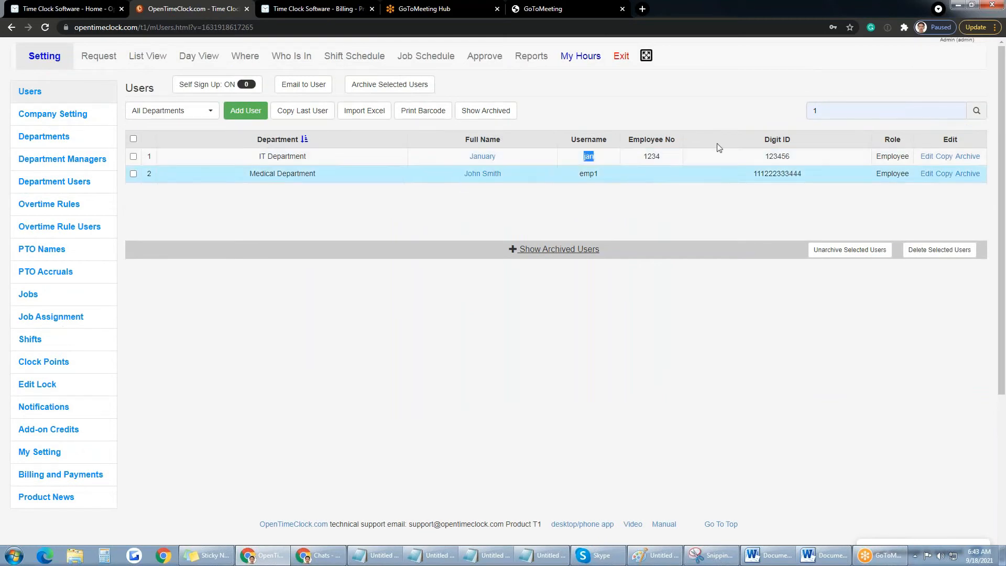
{"action": "left_click", "coordinate": [621, 57]}
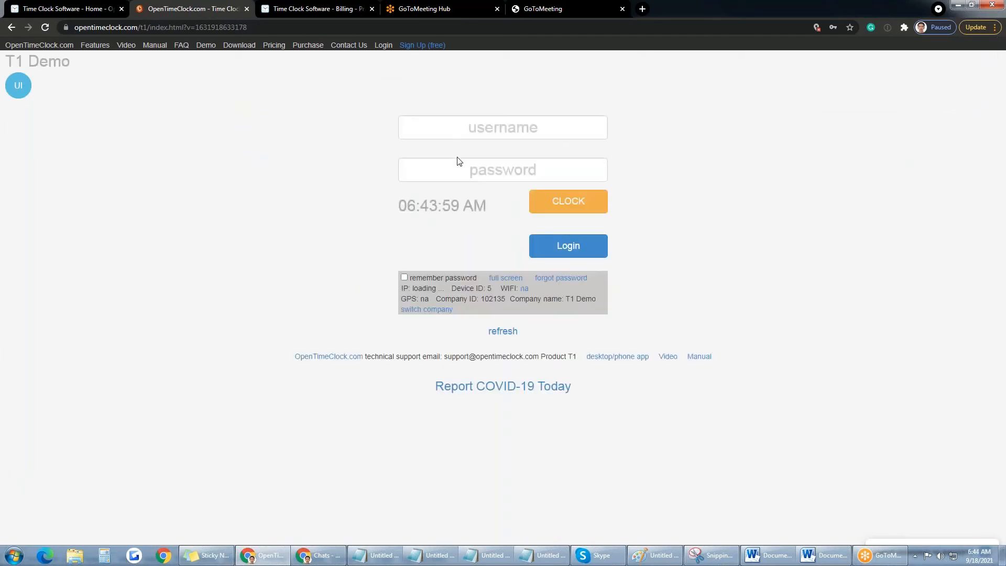
{"action": "left_click", "coordinate": [497, 129]}
{"action": "type", "text": "jan"}
{"action": "key", "text": "Tab"}
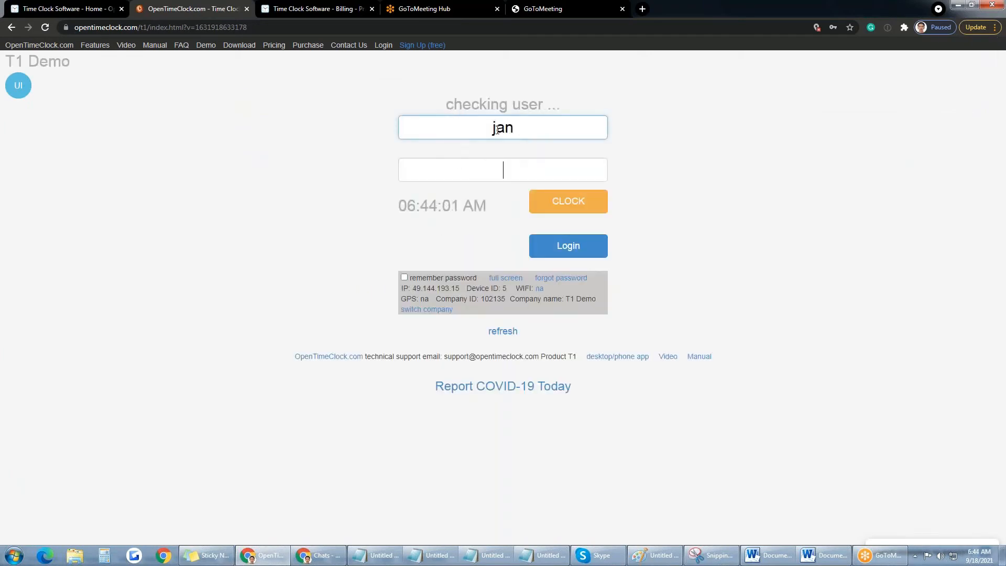
{"action": "type", "text": "•"}
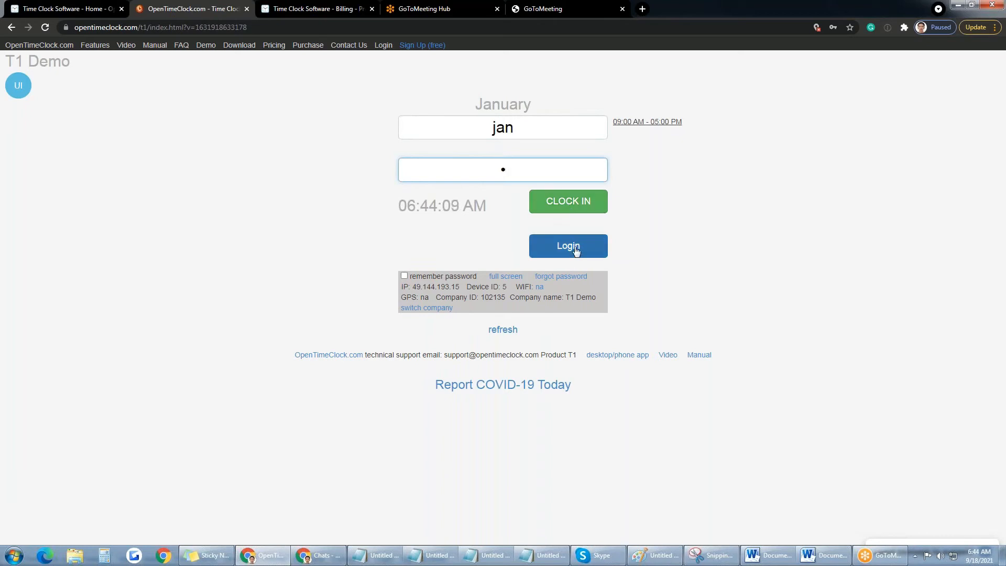
Step: Clock in on the morning shift at admin office with the note 'test clock in'
{"action": "left_click", "coordinate": [576, 203]}
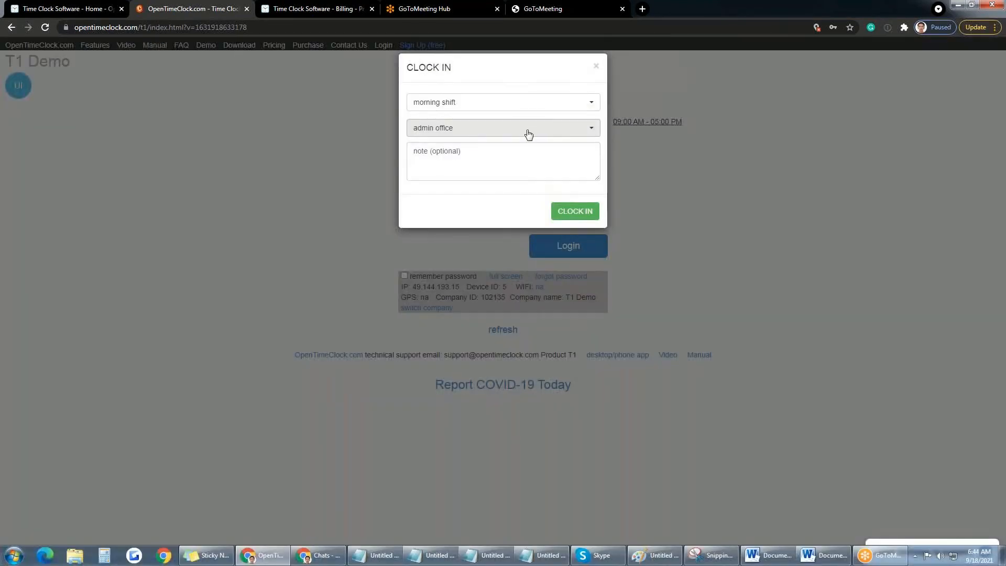
{"action": "left_click", "coordinate": [529, 105]}
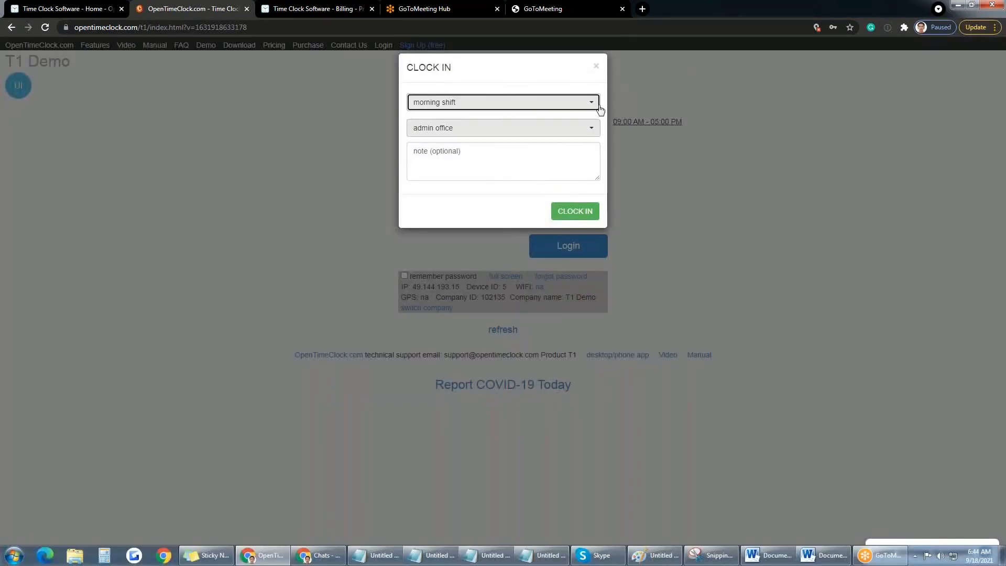
{"action": "left_click", "coordinate": [539, 84]}
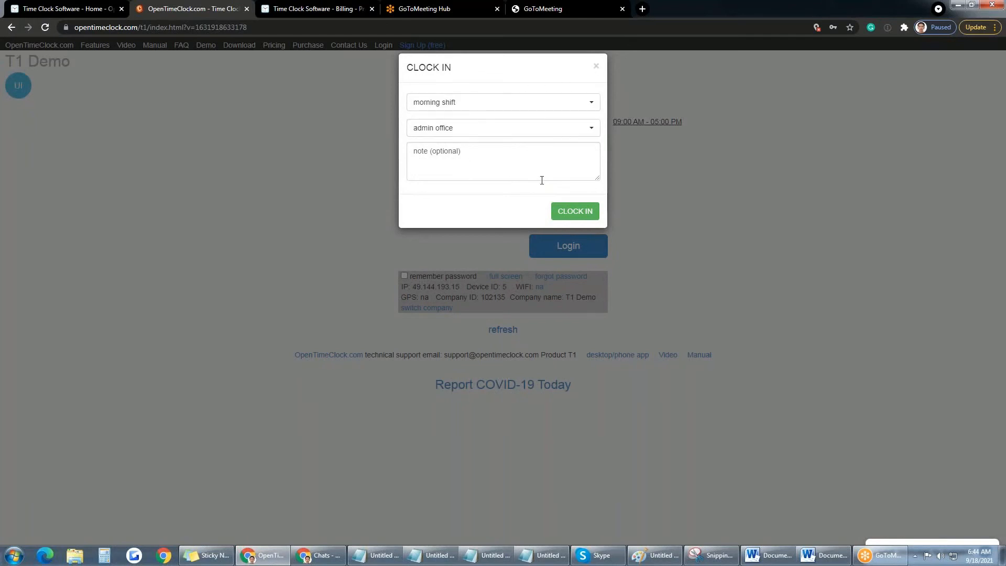
{"action": "left_click", "coordinate": [510, 153]}
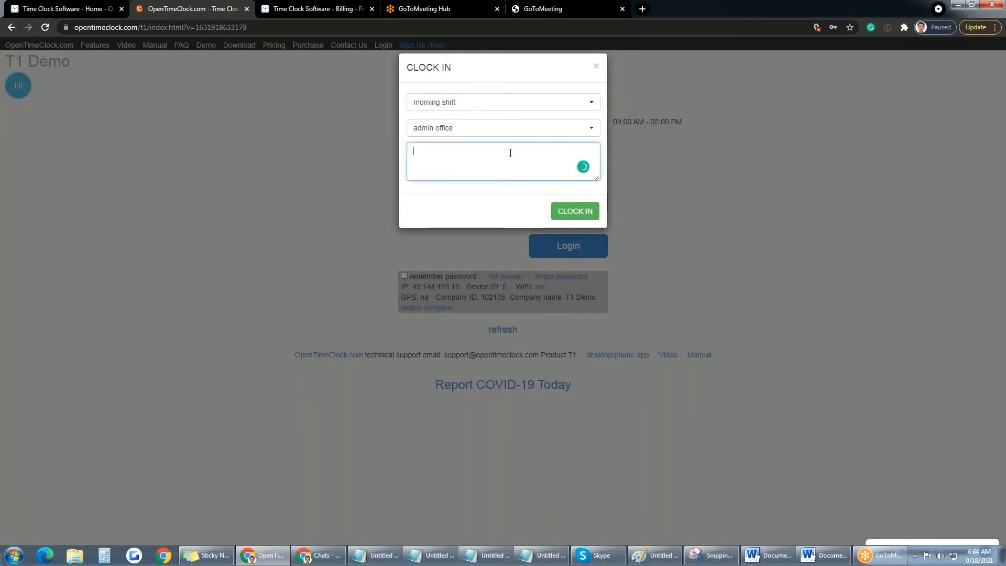
{"action": "type", "text": "test c"}
{"action": "type", "text": "lock in"}
{"action": "left_click", "coordinate": [575, 211]}
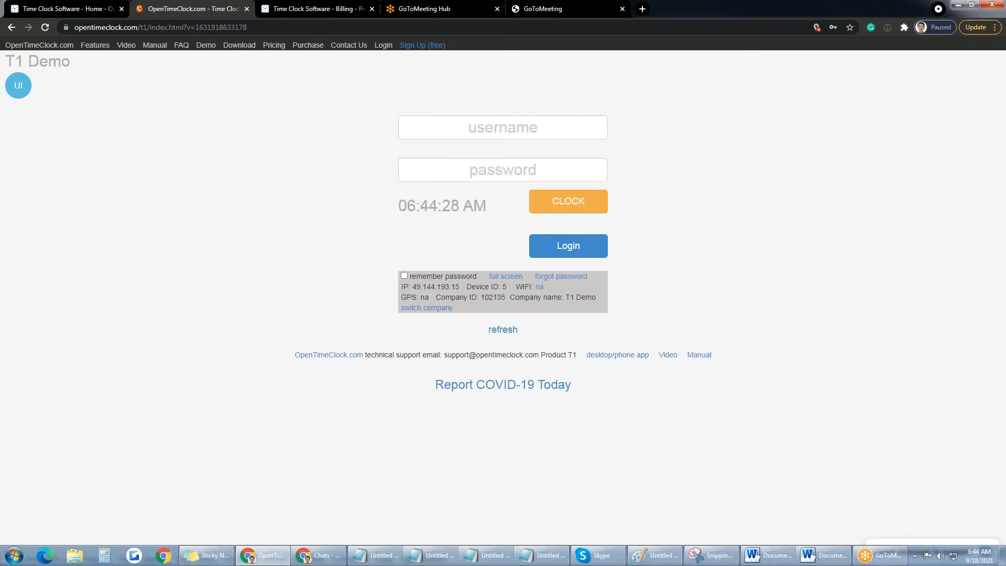
Step: Sign in at the time clock again with the employee's username and password
{"action": "left_click", "coordinate": [523, 125]}
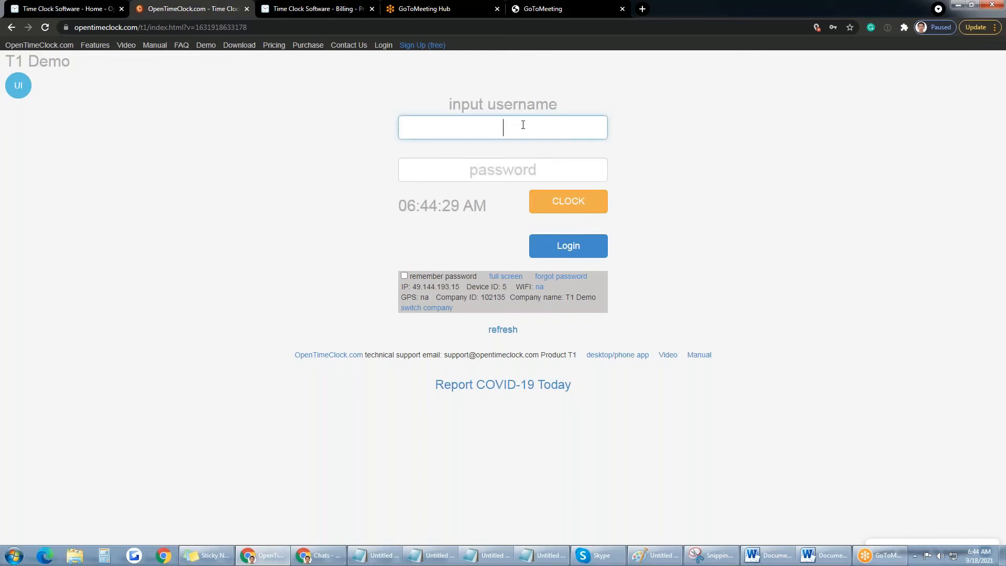
{"action": "type", "text": "jan"}
{"action": "key", "text": "Return"}
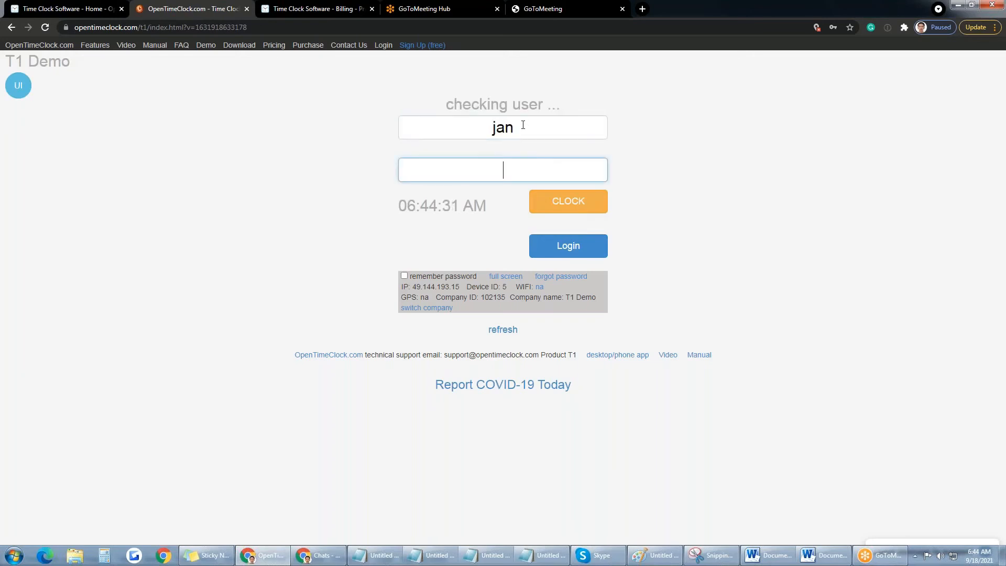
{"action": "type", "text": "•"}
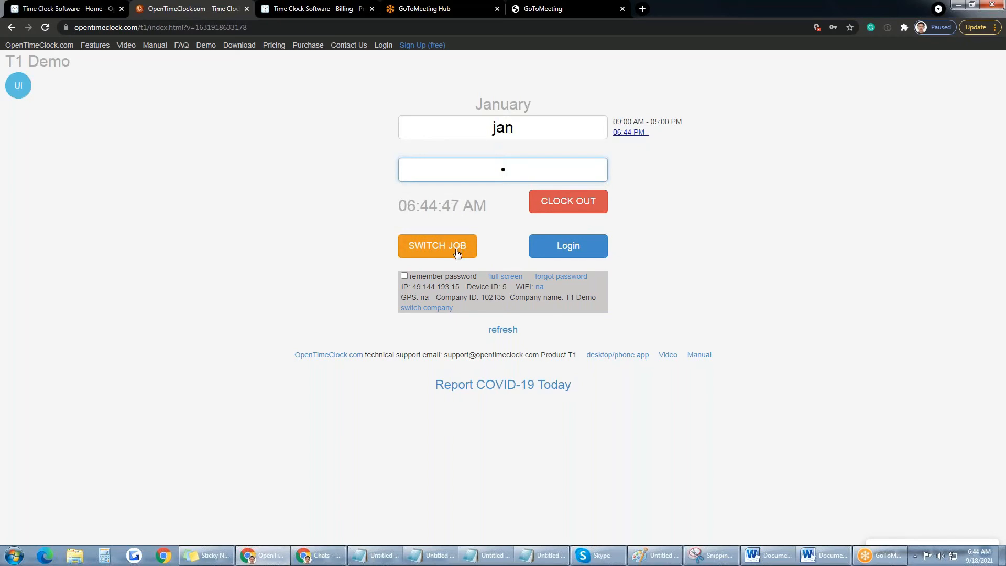
Step: Switch the employee's job from admin office to clerical office
{"action": "left_click", "coordinate": [566, 207]}
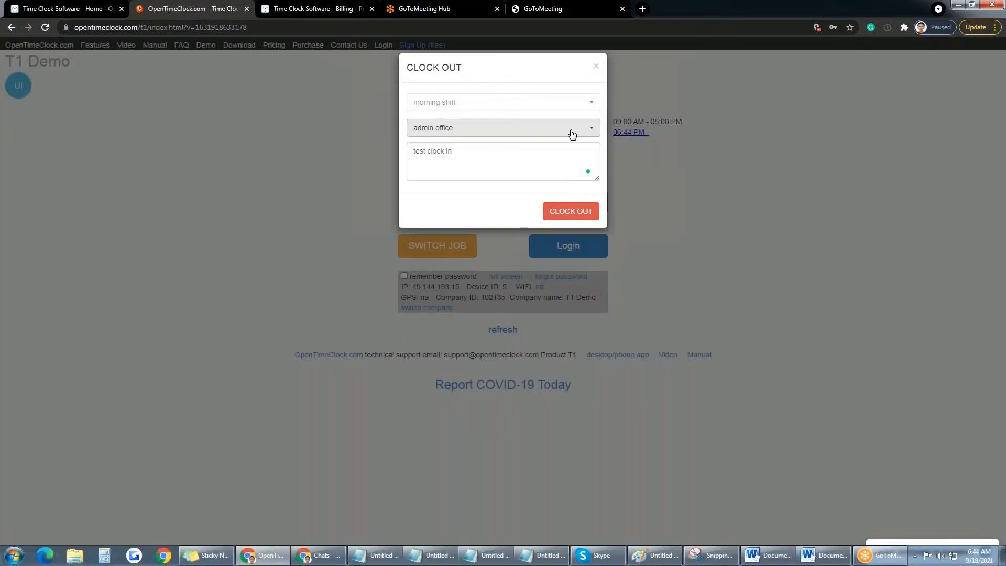
{"action": "left_click", "coordinate": [584, 131]}
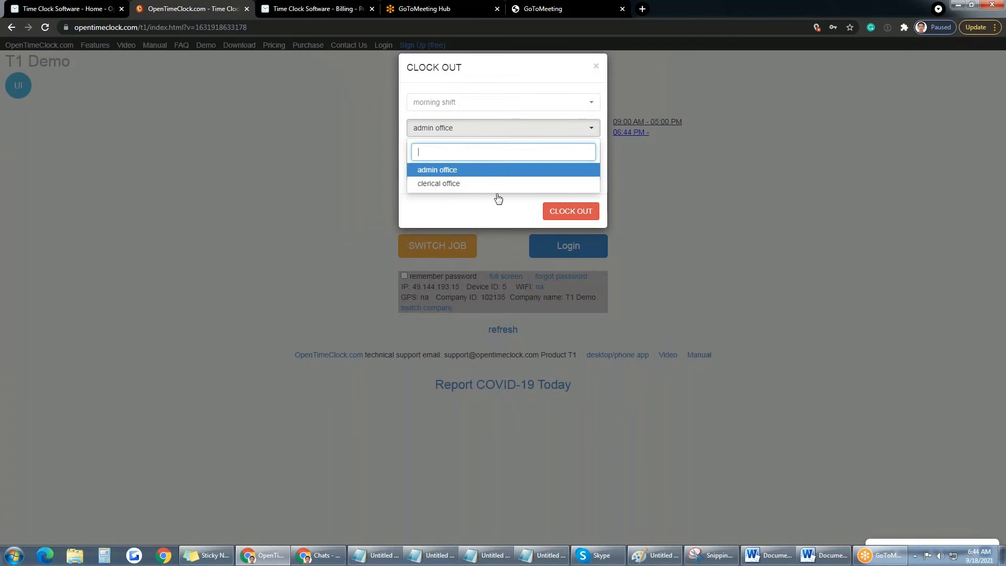
{"action": "left_click", "coordinate": [438, 184]}
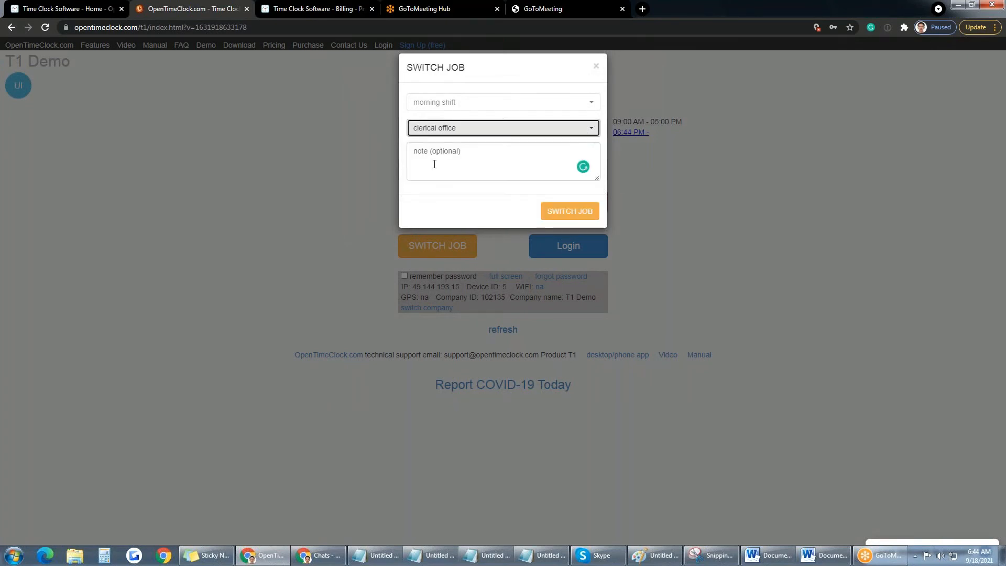
{"action": "left_click", "coordinate": [563, 212]}
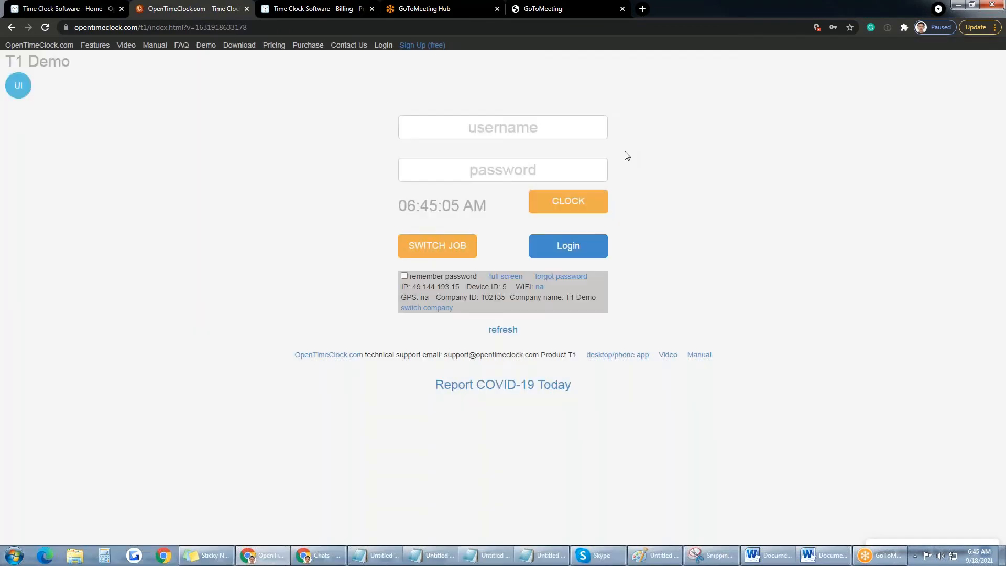
Step: Sign in once more at the time clock as the employee
{"action": "left_click", "coordinate": [515, 135]}
{"action": "type", "text": "jan"}
{"action": "key", "text": "Tab"}
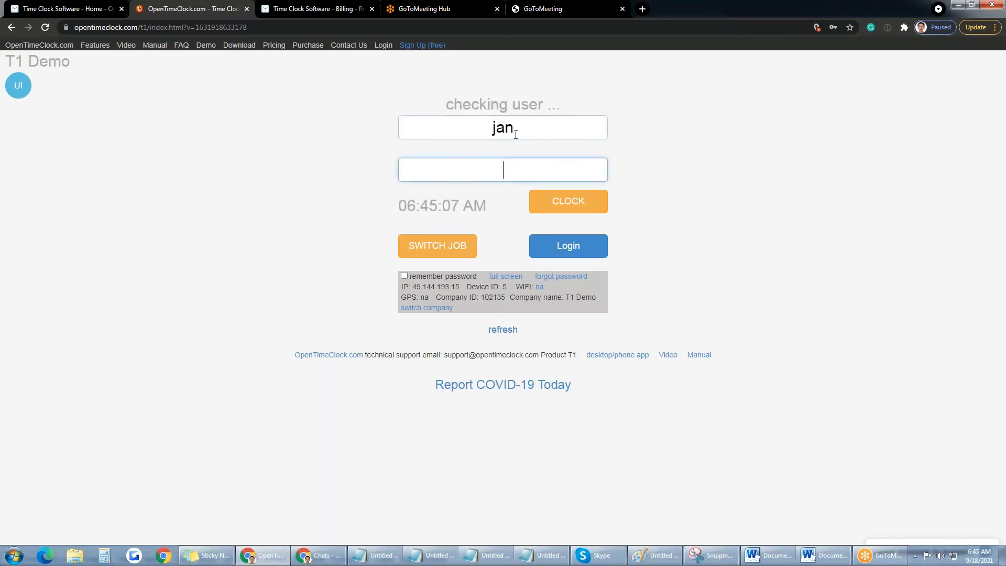
{"action": "type", "text": "1"}
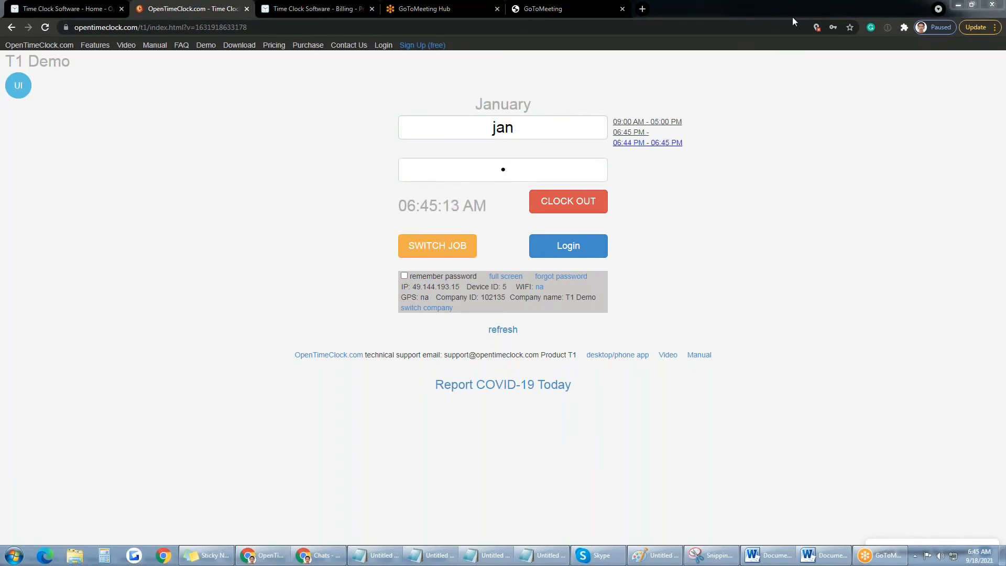
Step: Clock out of clerical office with the note 'end of the shift'
{"action": "left_click", "coordinate": [564, 208]}
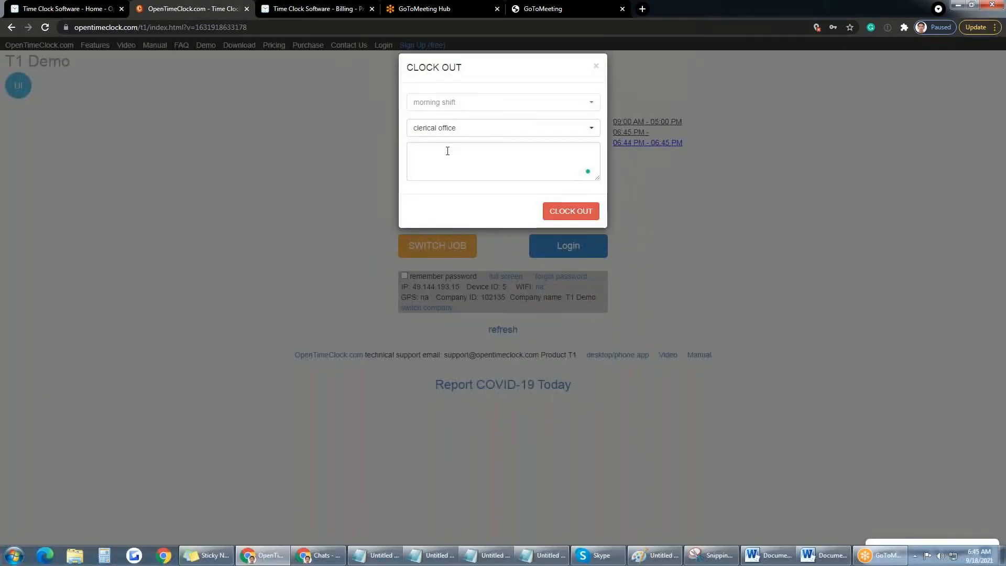
{"action": "left_click", "coordinate": [453, 153]}
{"action": "type", "text": "end of the shift"}
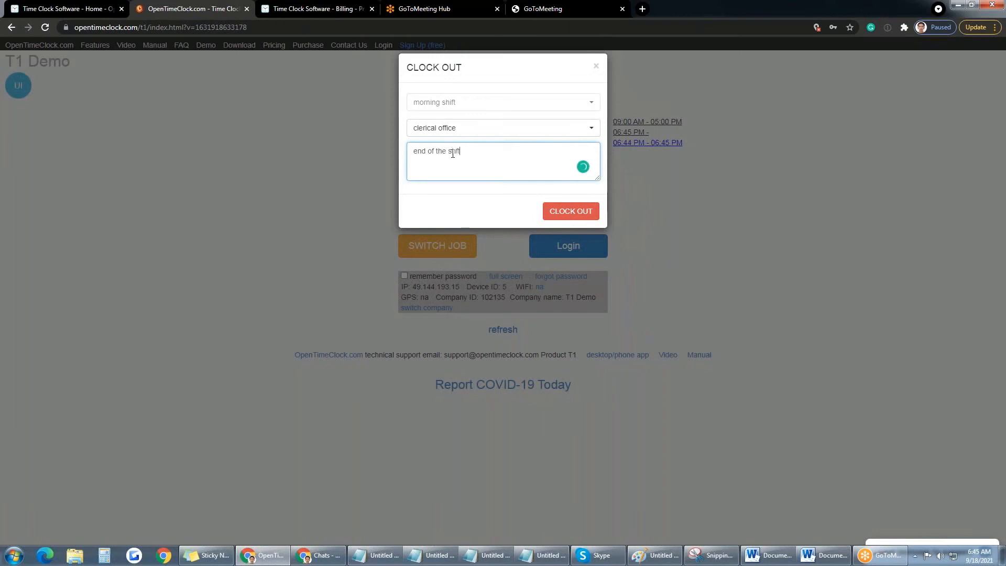
{"action": "key", "text": "BackSpace"}
{"action": "key", "text": "BackSpace"}
{"action": "key", "text": "BackSpace"}
{"action": "type", "text": "ift"}
{"action": "left_click", "coordinate": [566, 210]}
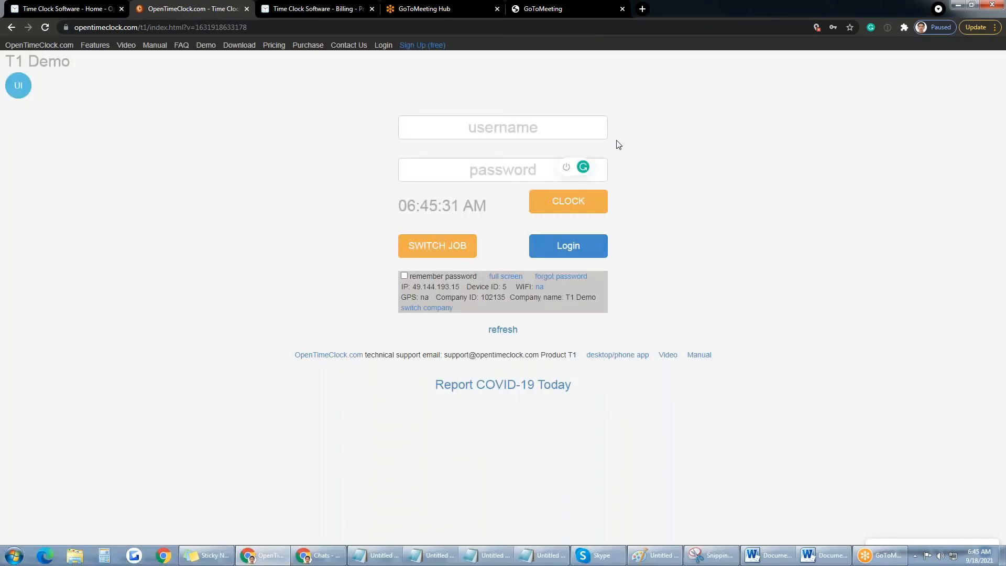
Step: Log in to the employee's timesheet with their username and password
{"action": "left_click", "coordinate": [540, 135]}
{"action": "type", "text": "jan"}
{"action": "key", "text": "Tab"}
{"action": "type", "text": "1"}
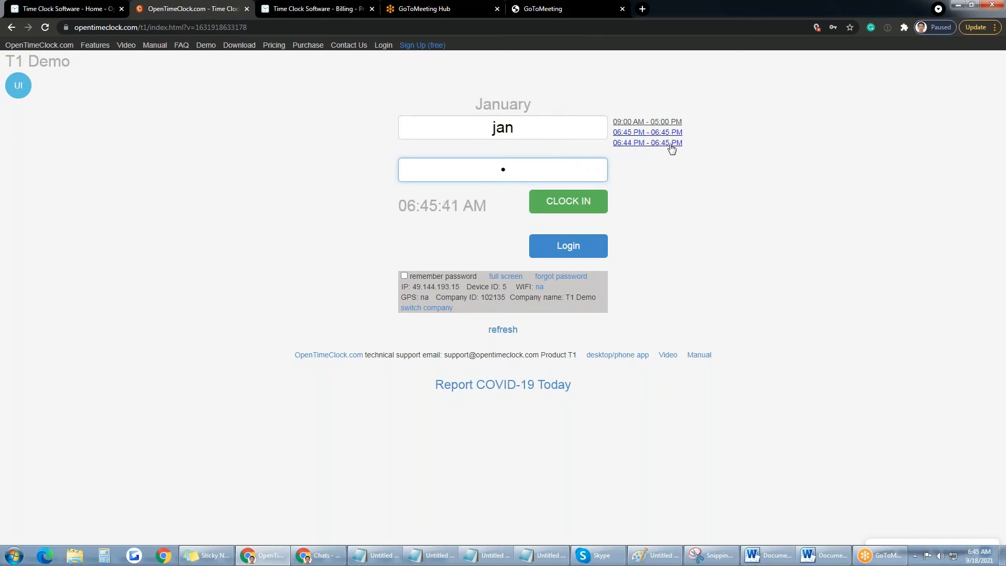
{"action": "left_click", "coordinate": [580, 250]}
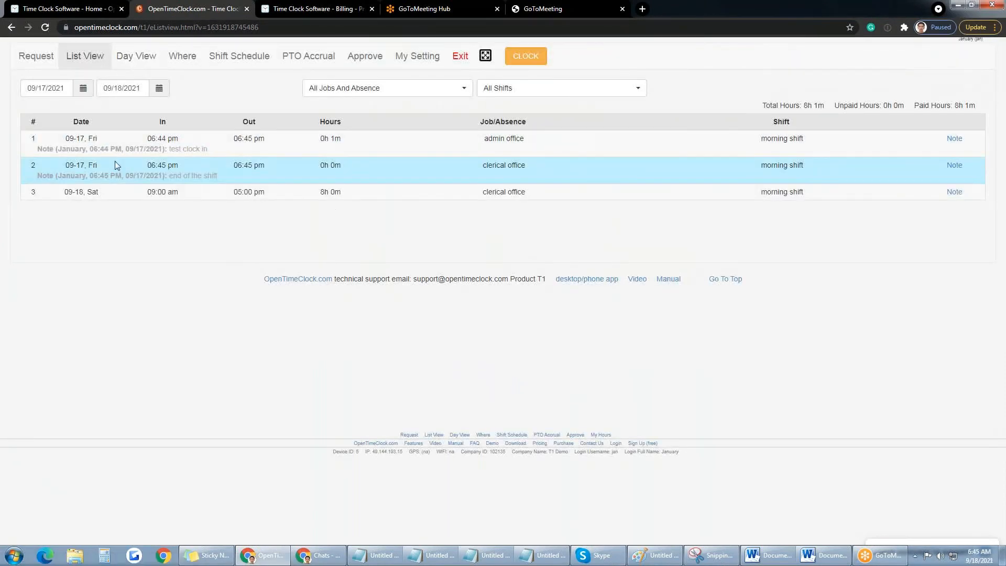
Step: Review the admin office and clerical office punches, then switch to Day View
{"action": "left_click_drag", "start_coordinate": [525, 140], "coordinate": [484, 141]}
{"action": "left_click_drag", "start_coordinate": [530, 165], "coordinate": [482, 167]}
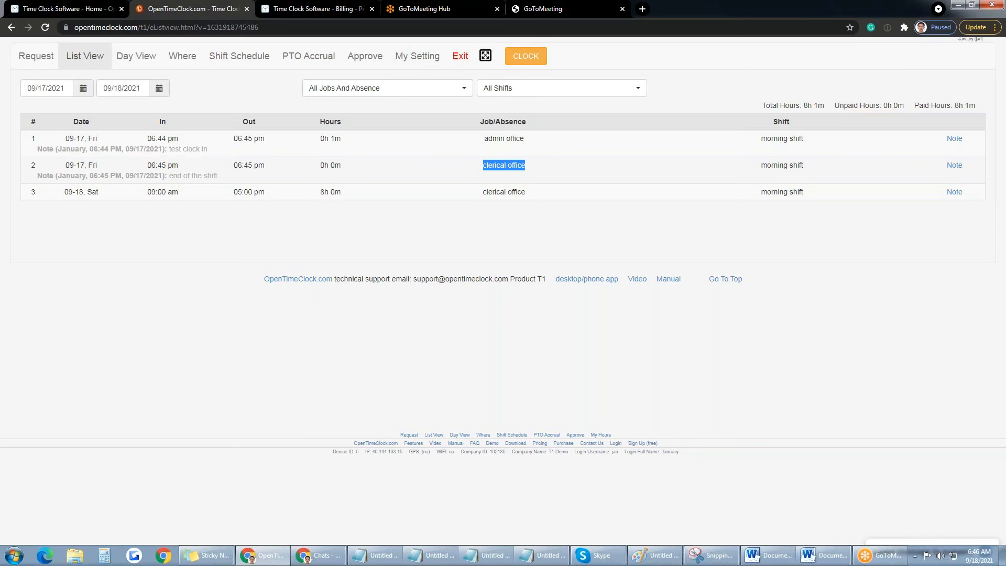
{"action": "left_click", "coordinate": [148, 66]}
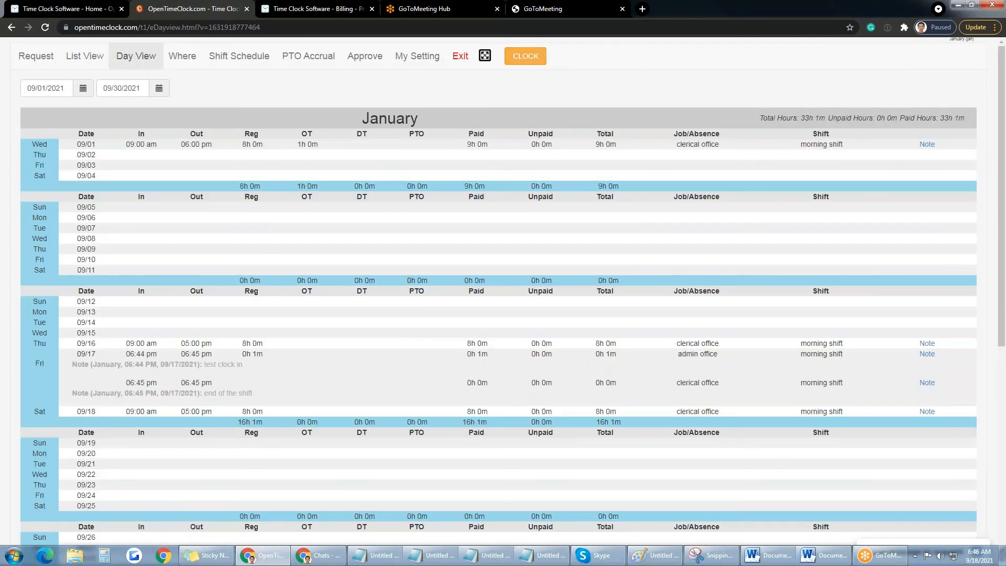
Step: Log out of the timesheet and open Contact Us on the Time Clock Software home page
{"action": "left_click", "coordinate": [459, 58]}
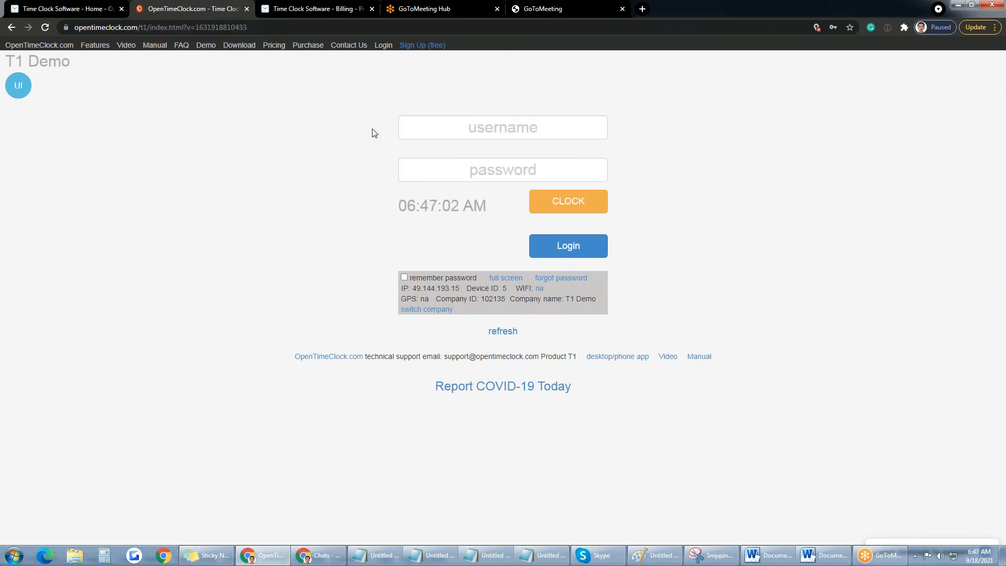
{"action": "left_click", "coordinate": [68, 10]}
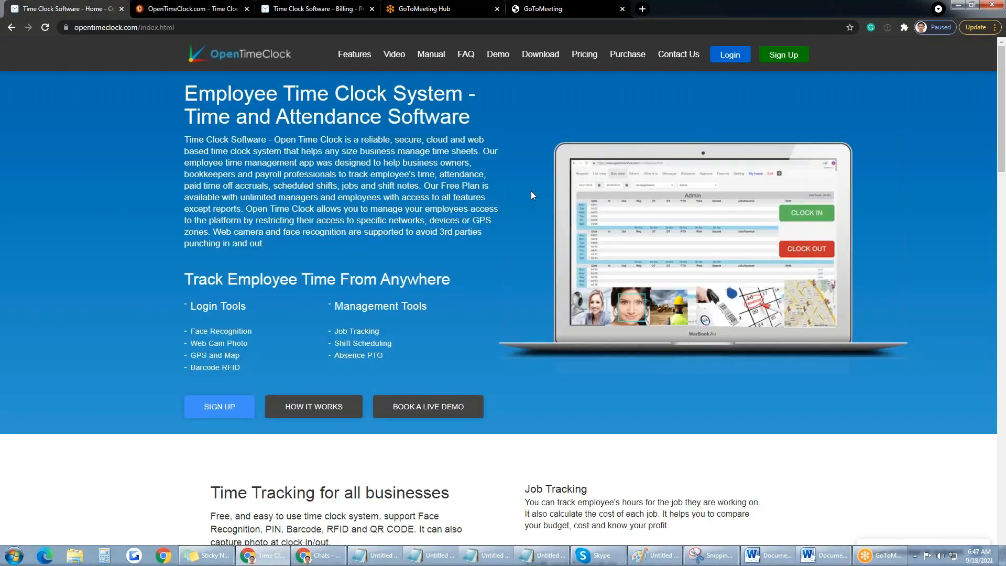
{"action": "left_click", "coordinate": [686, 59]}
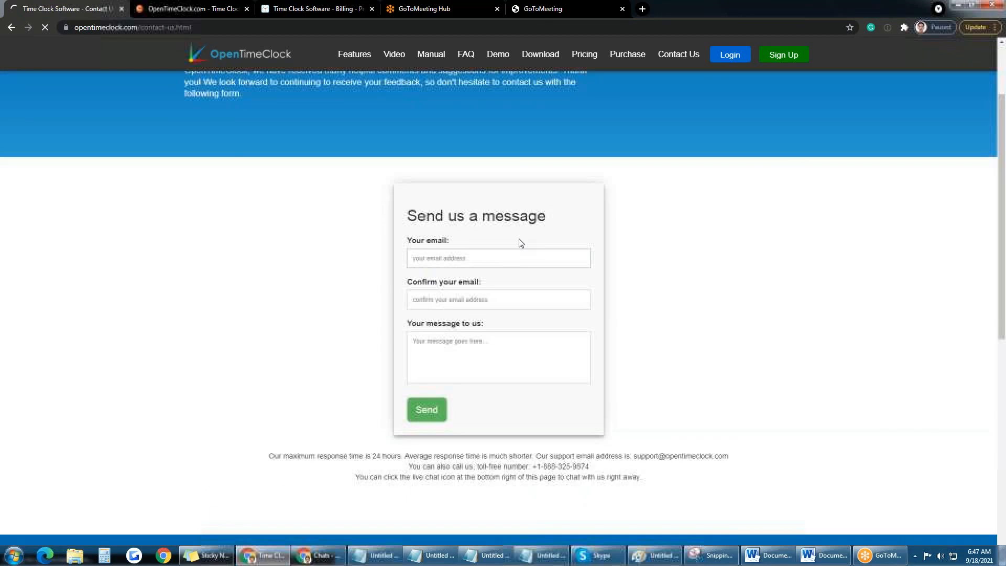
Step: Scroll to the Send us a message form and highlight the toll-free support number
{"action": "scroll", "coordinate": [587, 290], "scroll_direction": "down", "scroll_amount": 1}
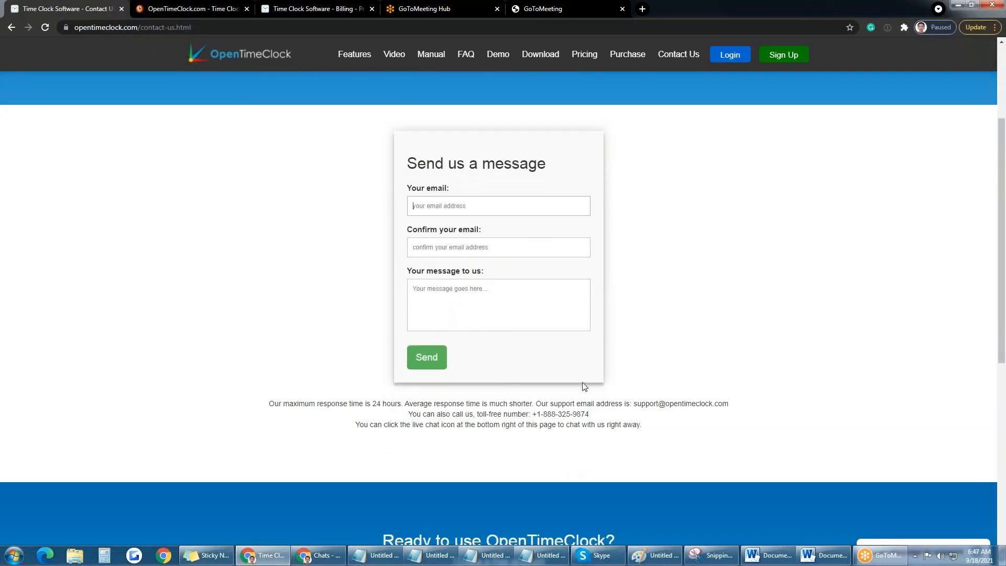
{"action": "left_click_drag", "start_coordinate": [592, 413], "coordinate": [533, 413]}
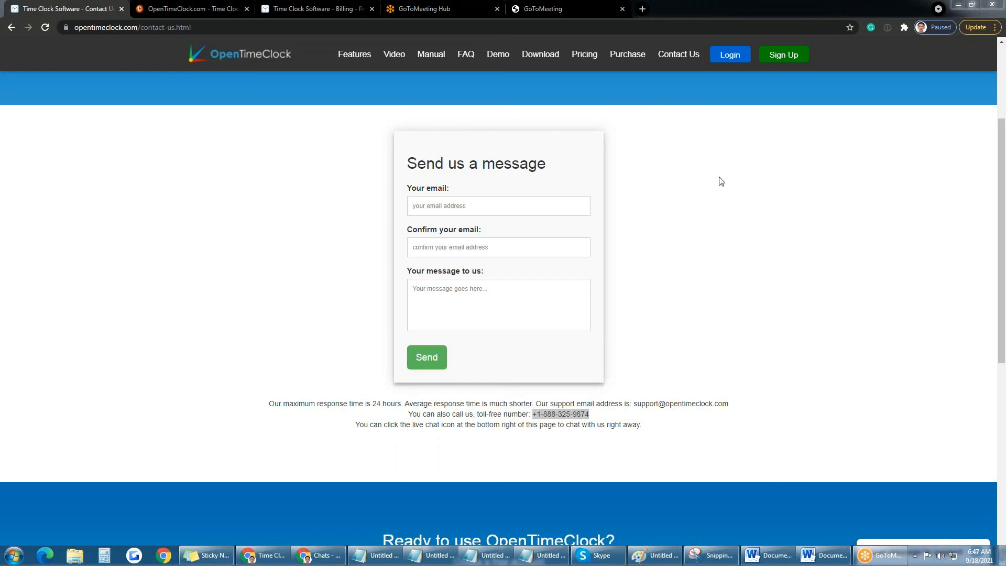
{"action": "left_click", "coordinate": [702, 199]}
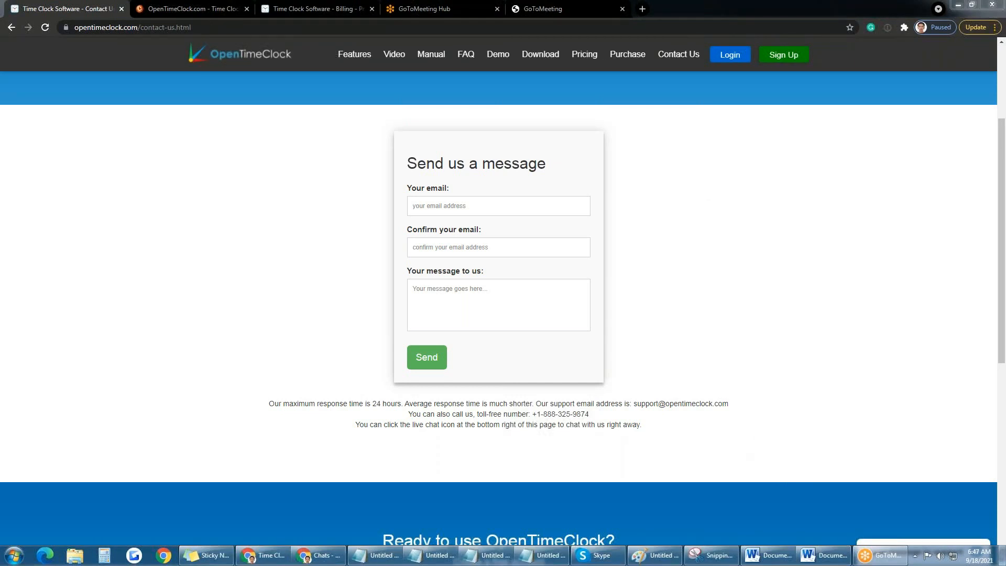
{"action": "left_click", "coordinate": [801, 193]}
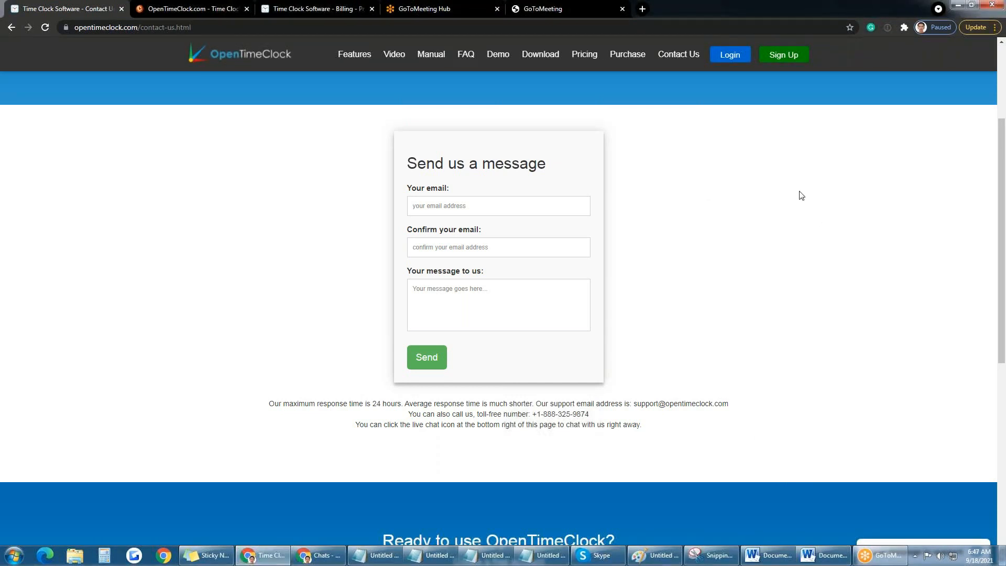